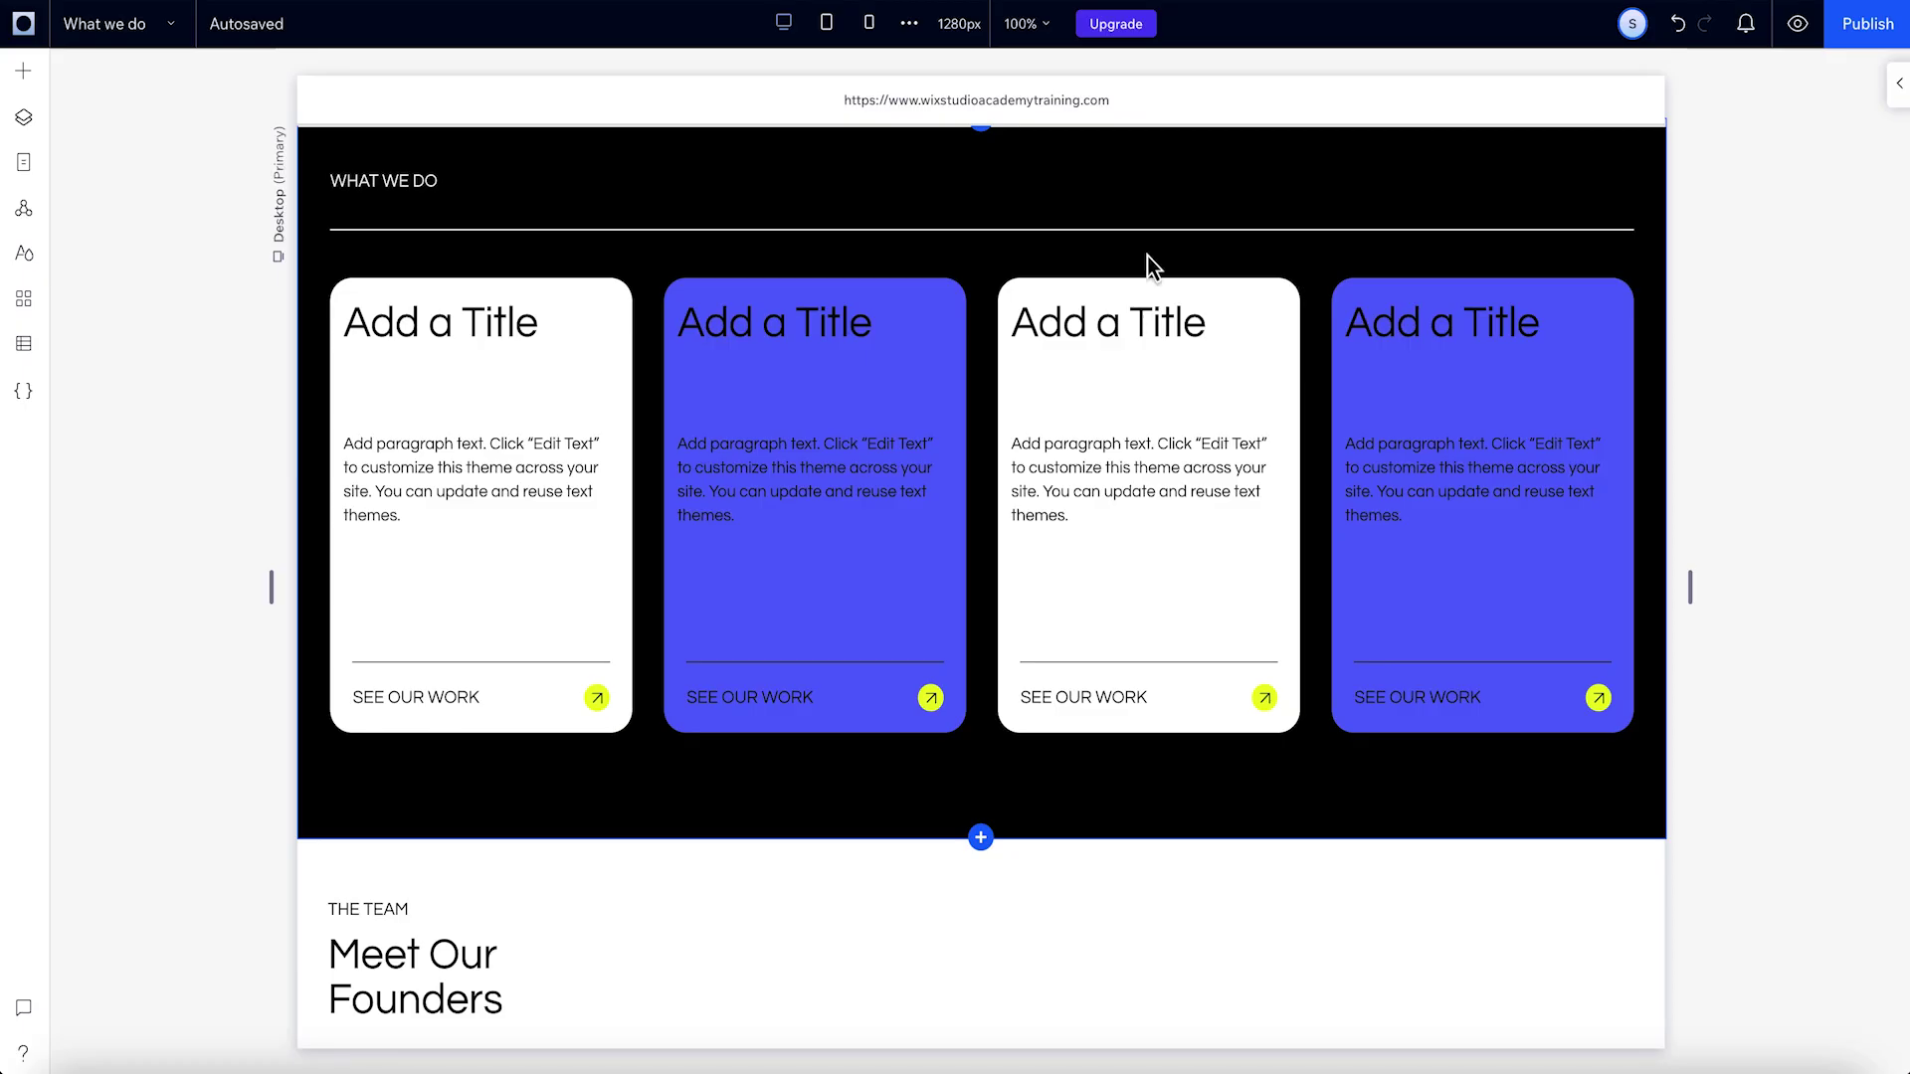
- Scroll down to the new empty section that sits just above the Let's Talk footer
click(605, 392)
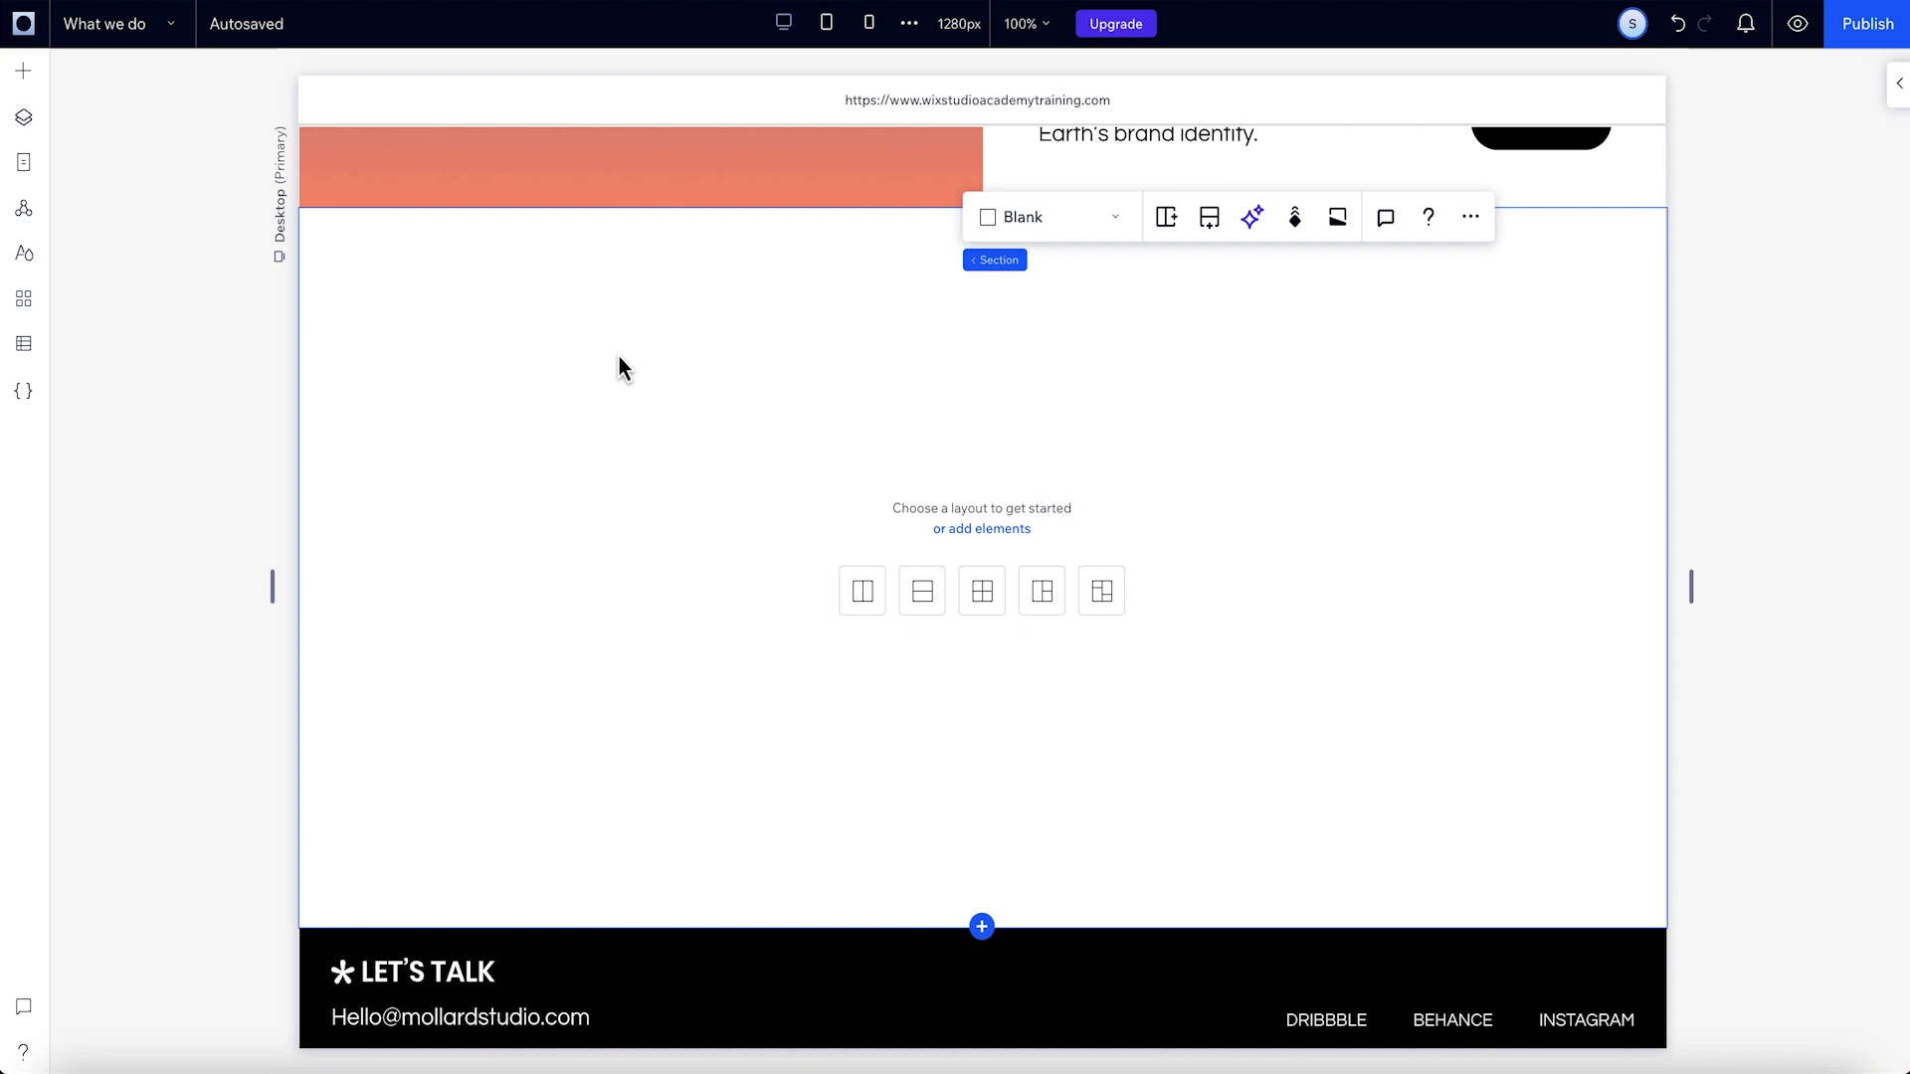
- Drag a Cards repeater from Quick Add into the blank section and add a fourth item
click(29, 71)
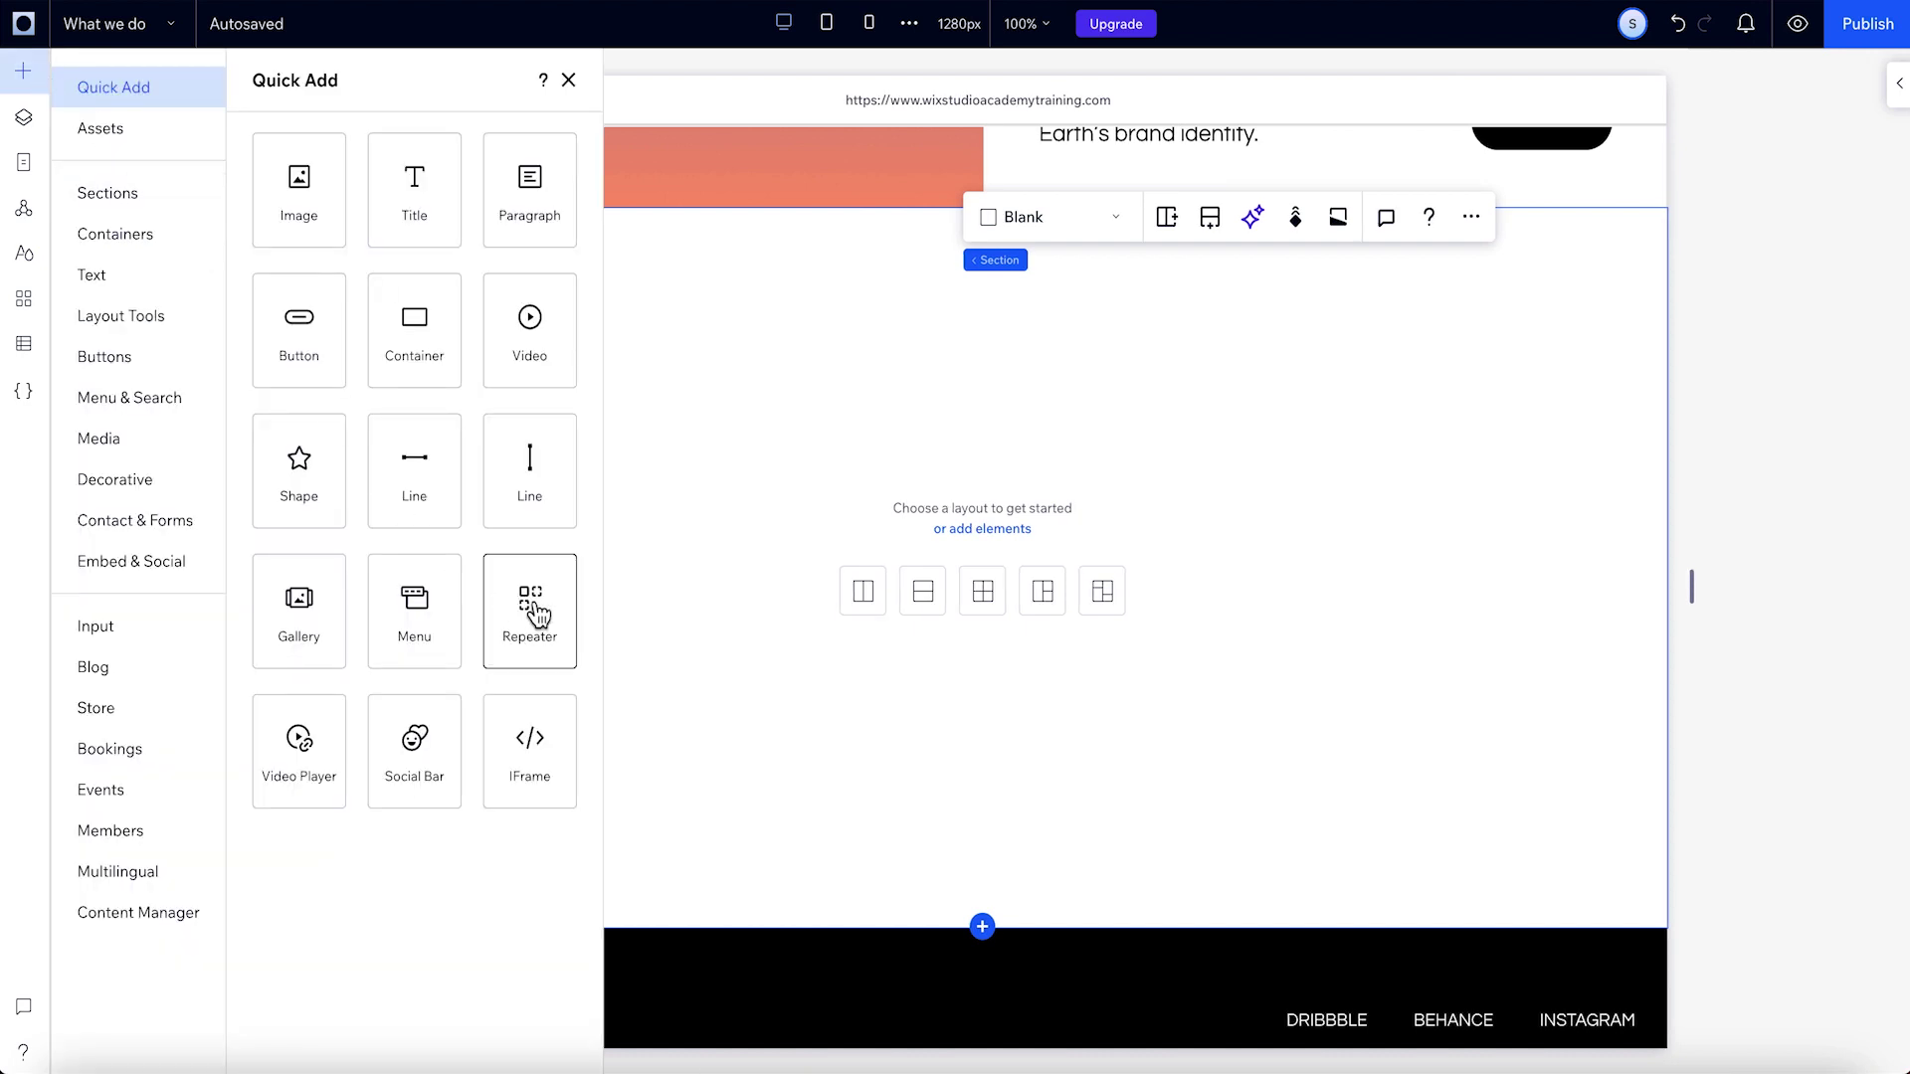
drag(533, 607, 986, 324)
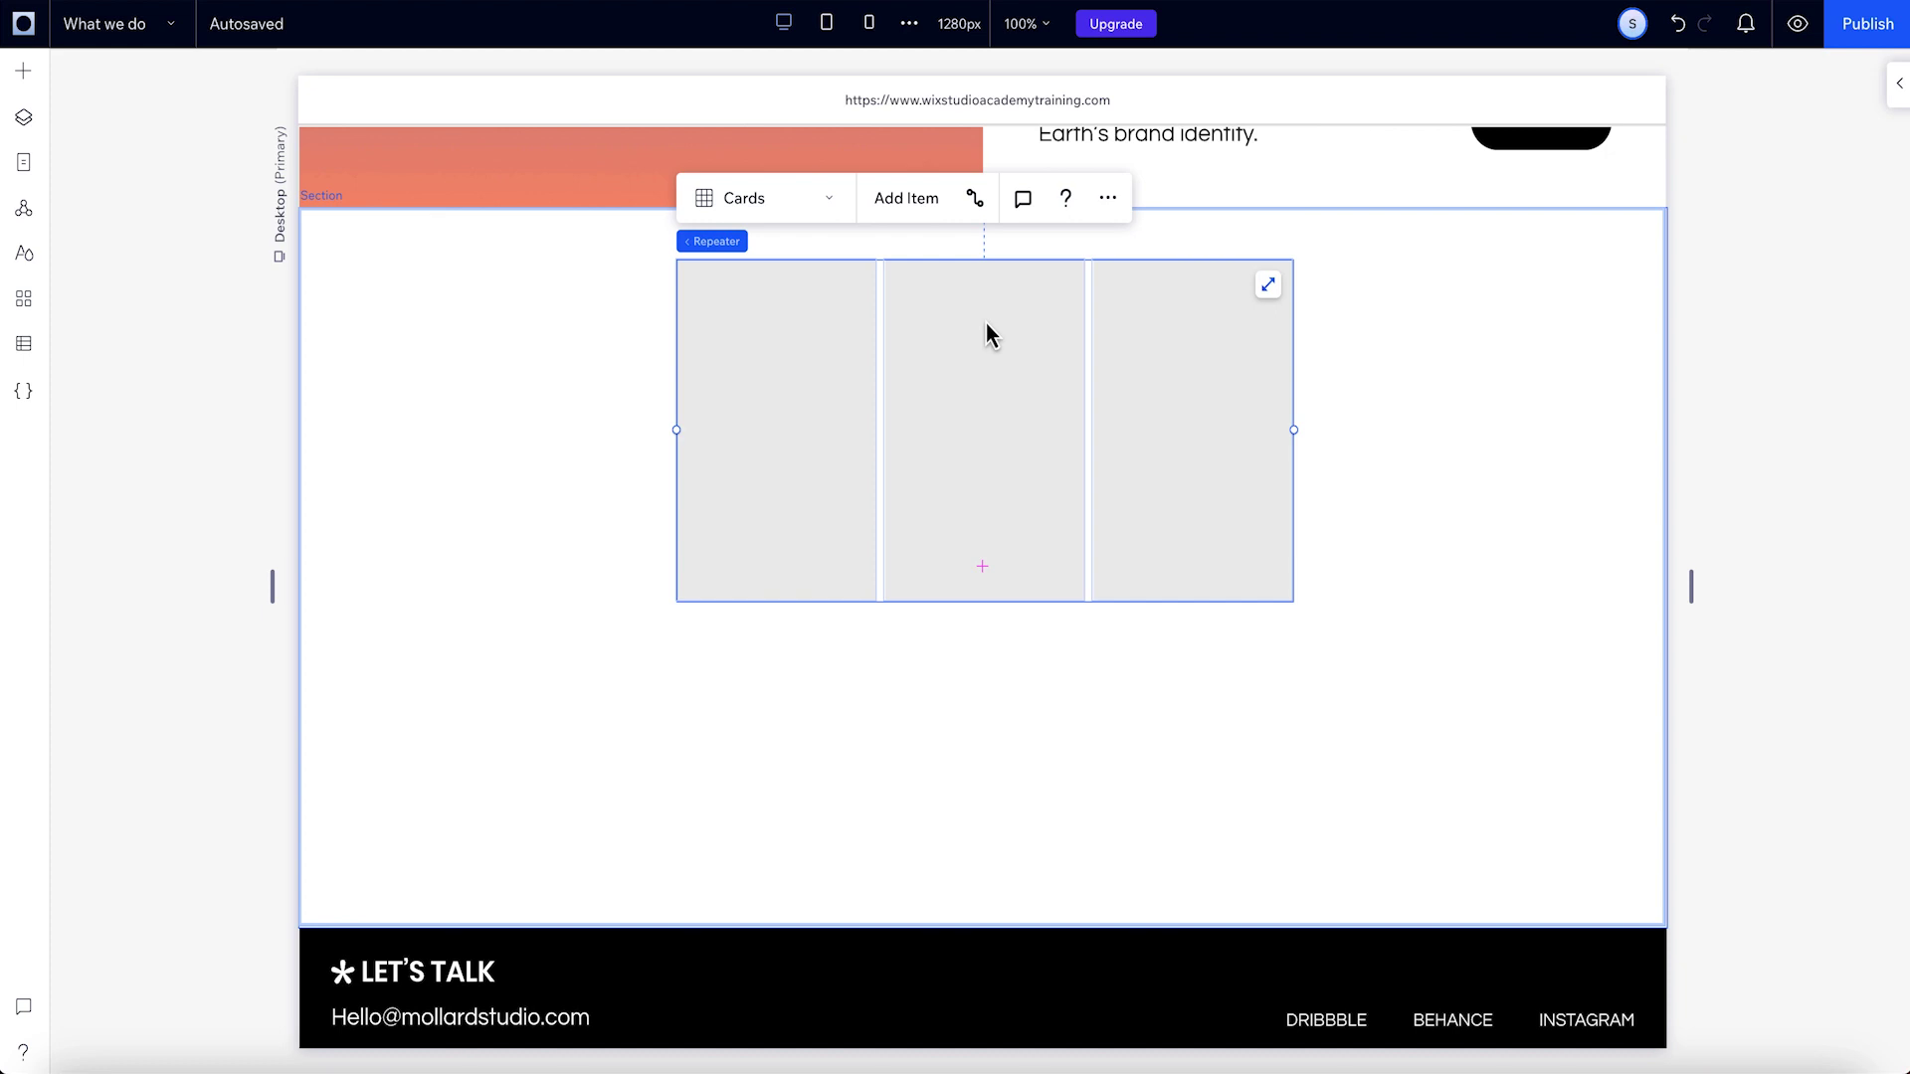
click(906, 198)
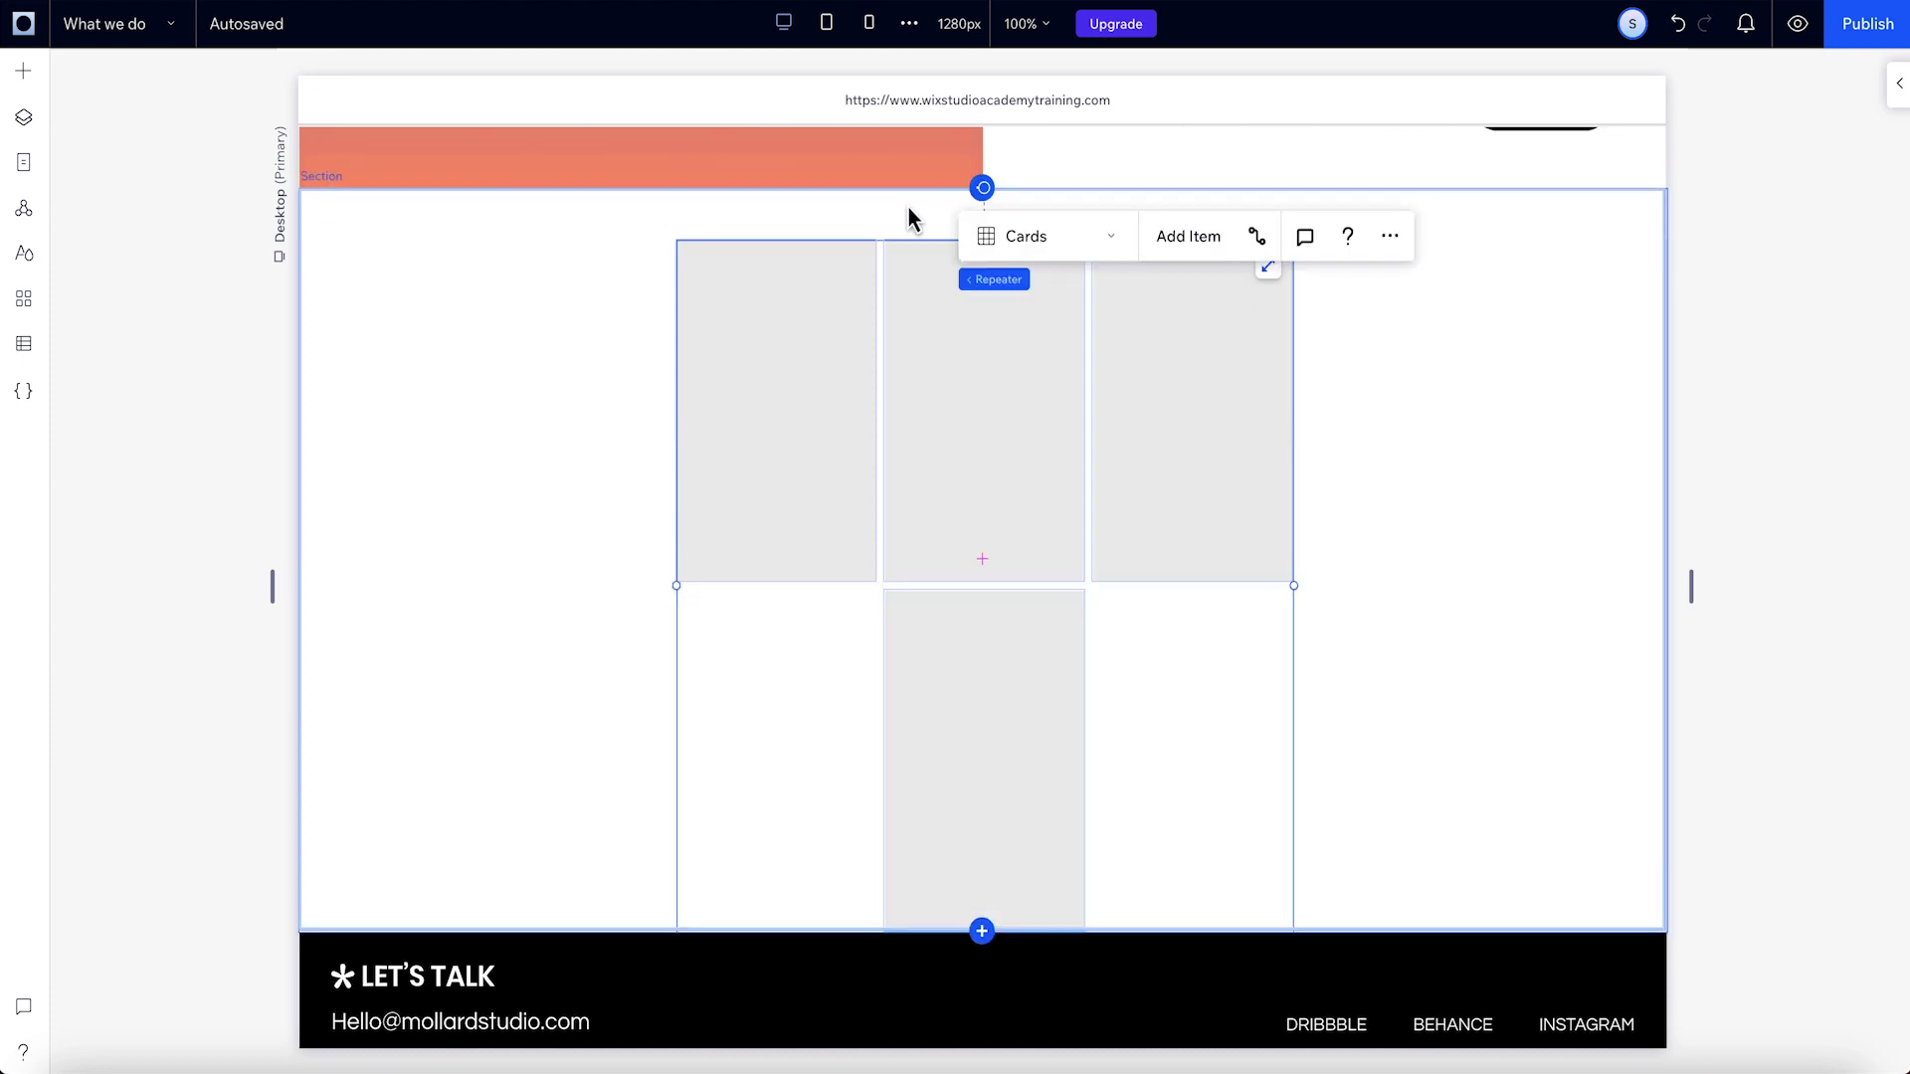
- In the repeater's Manage items list, duplicate the first item, then delete the extra copy
click(1896, 89)
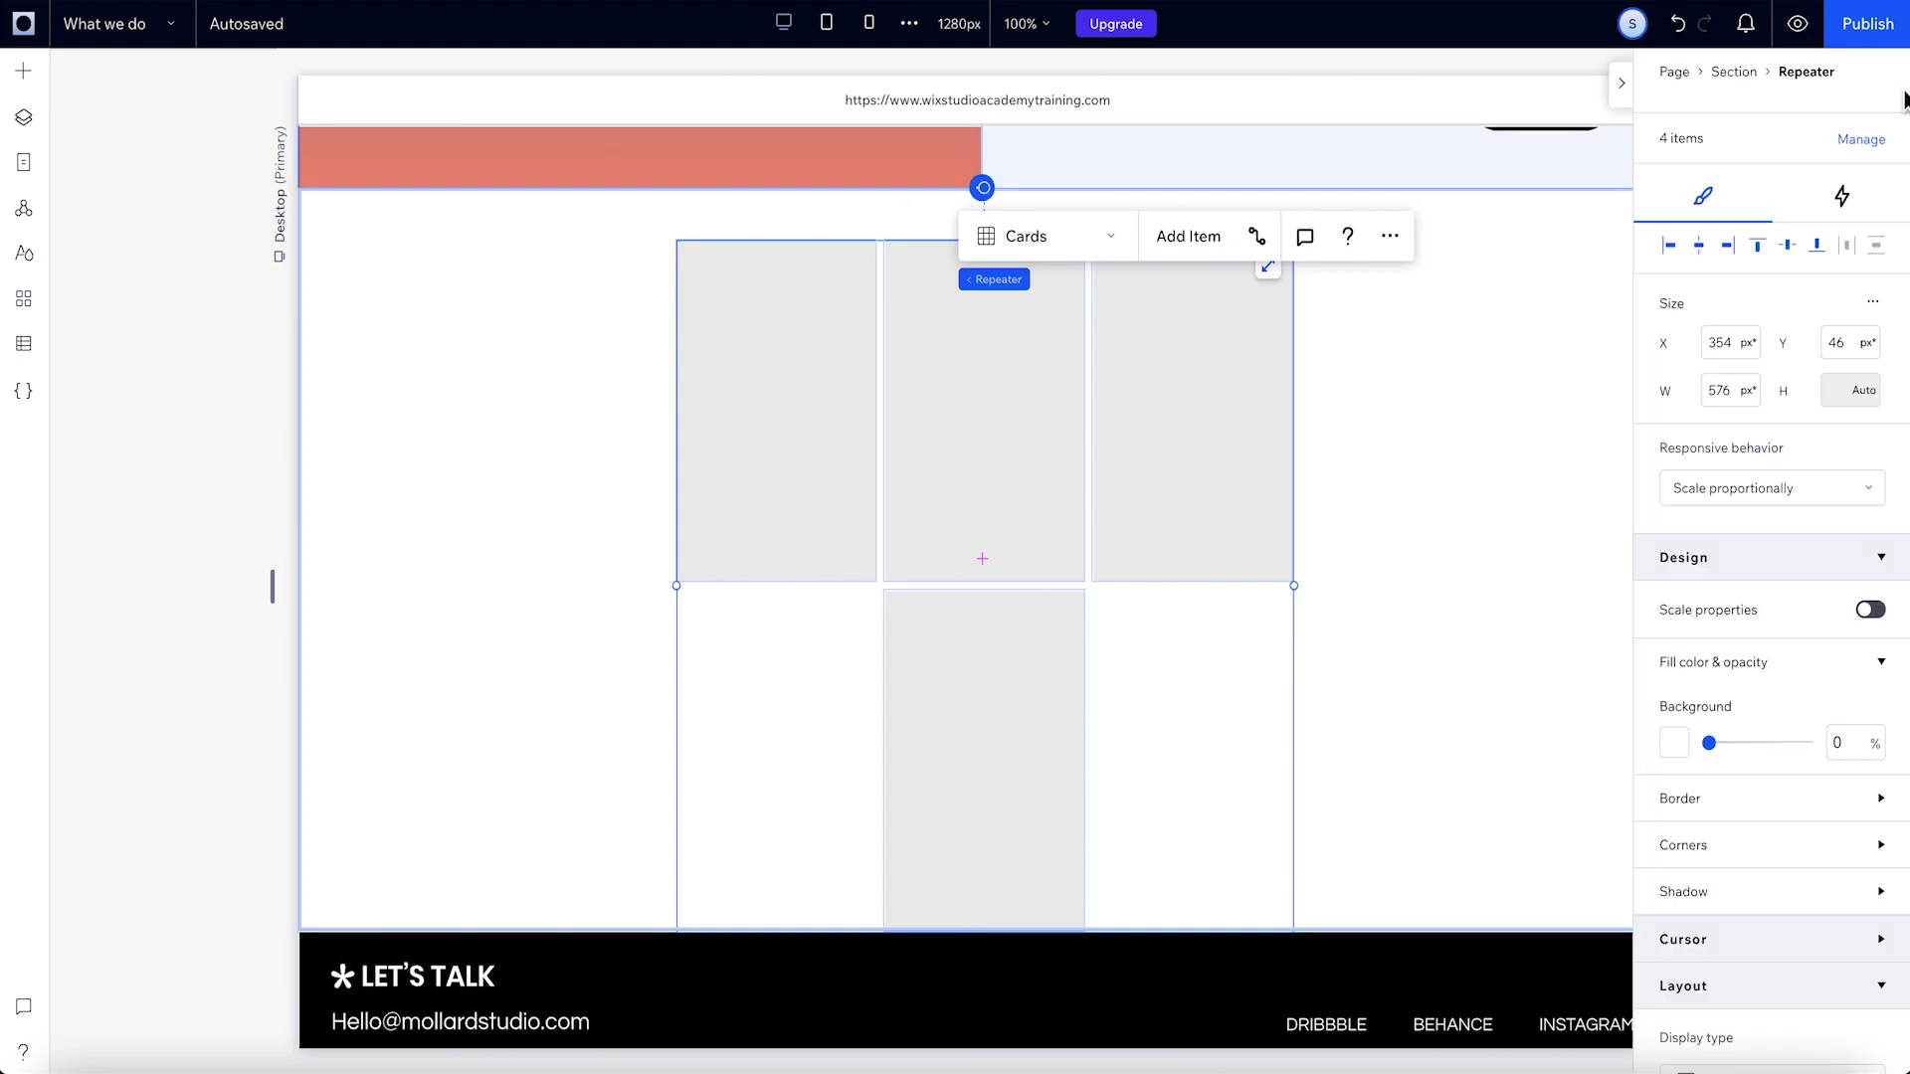
click(1866, 147)
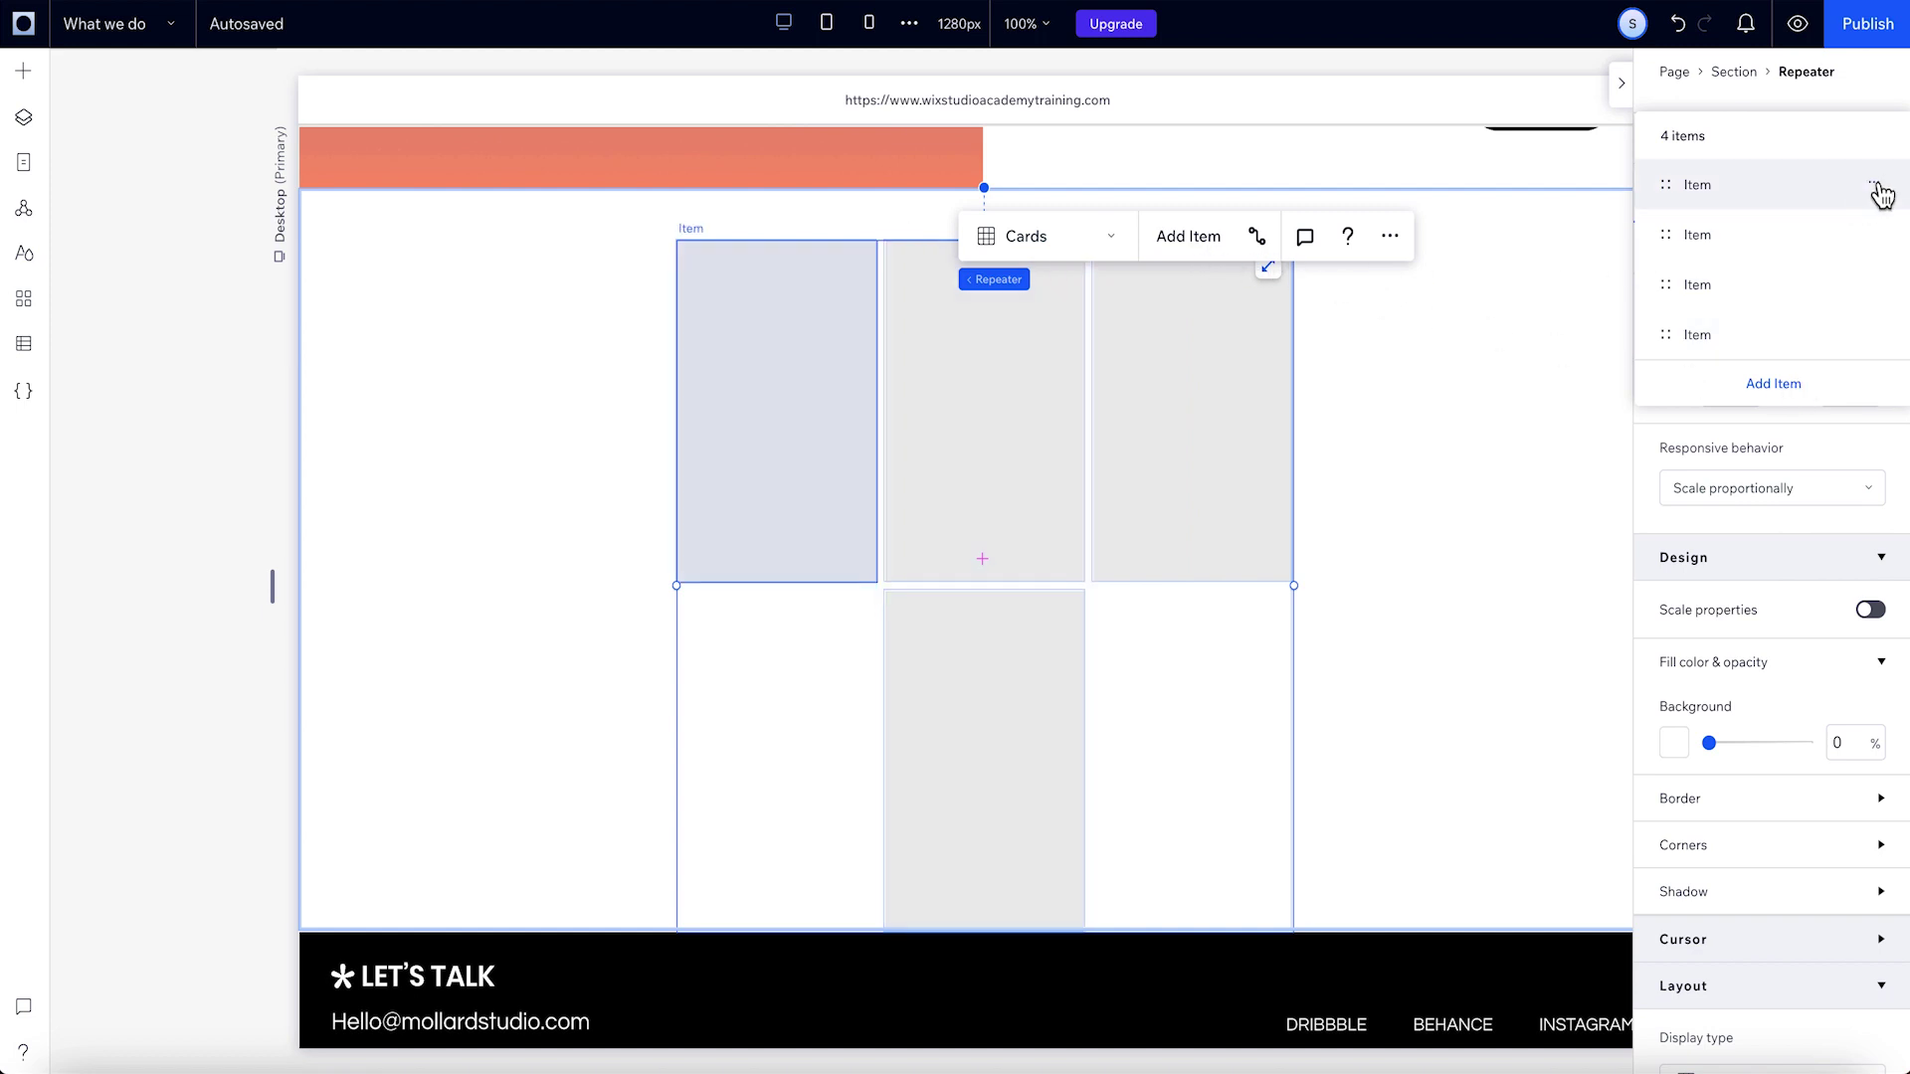
click(1876, 185)
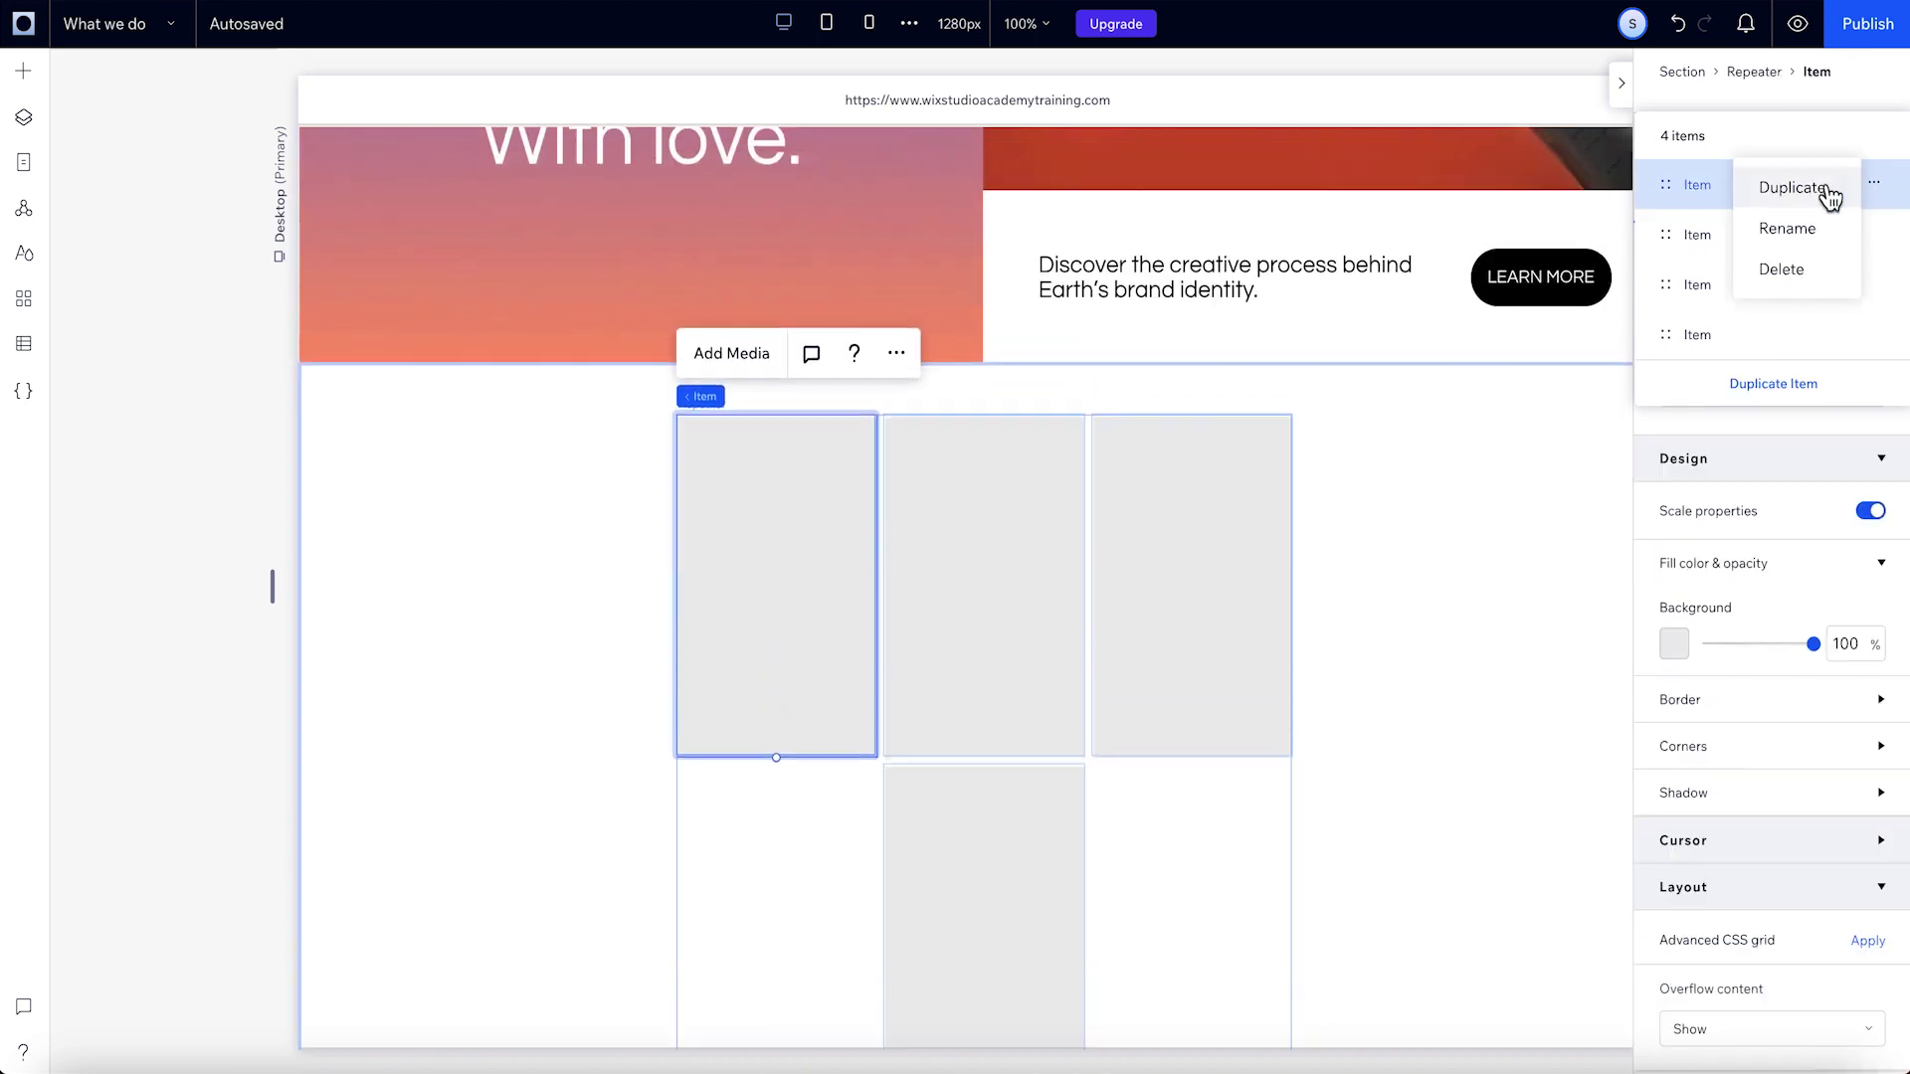
click(1833, 188)
click(1862, 187)
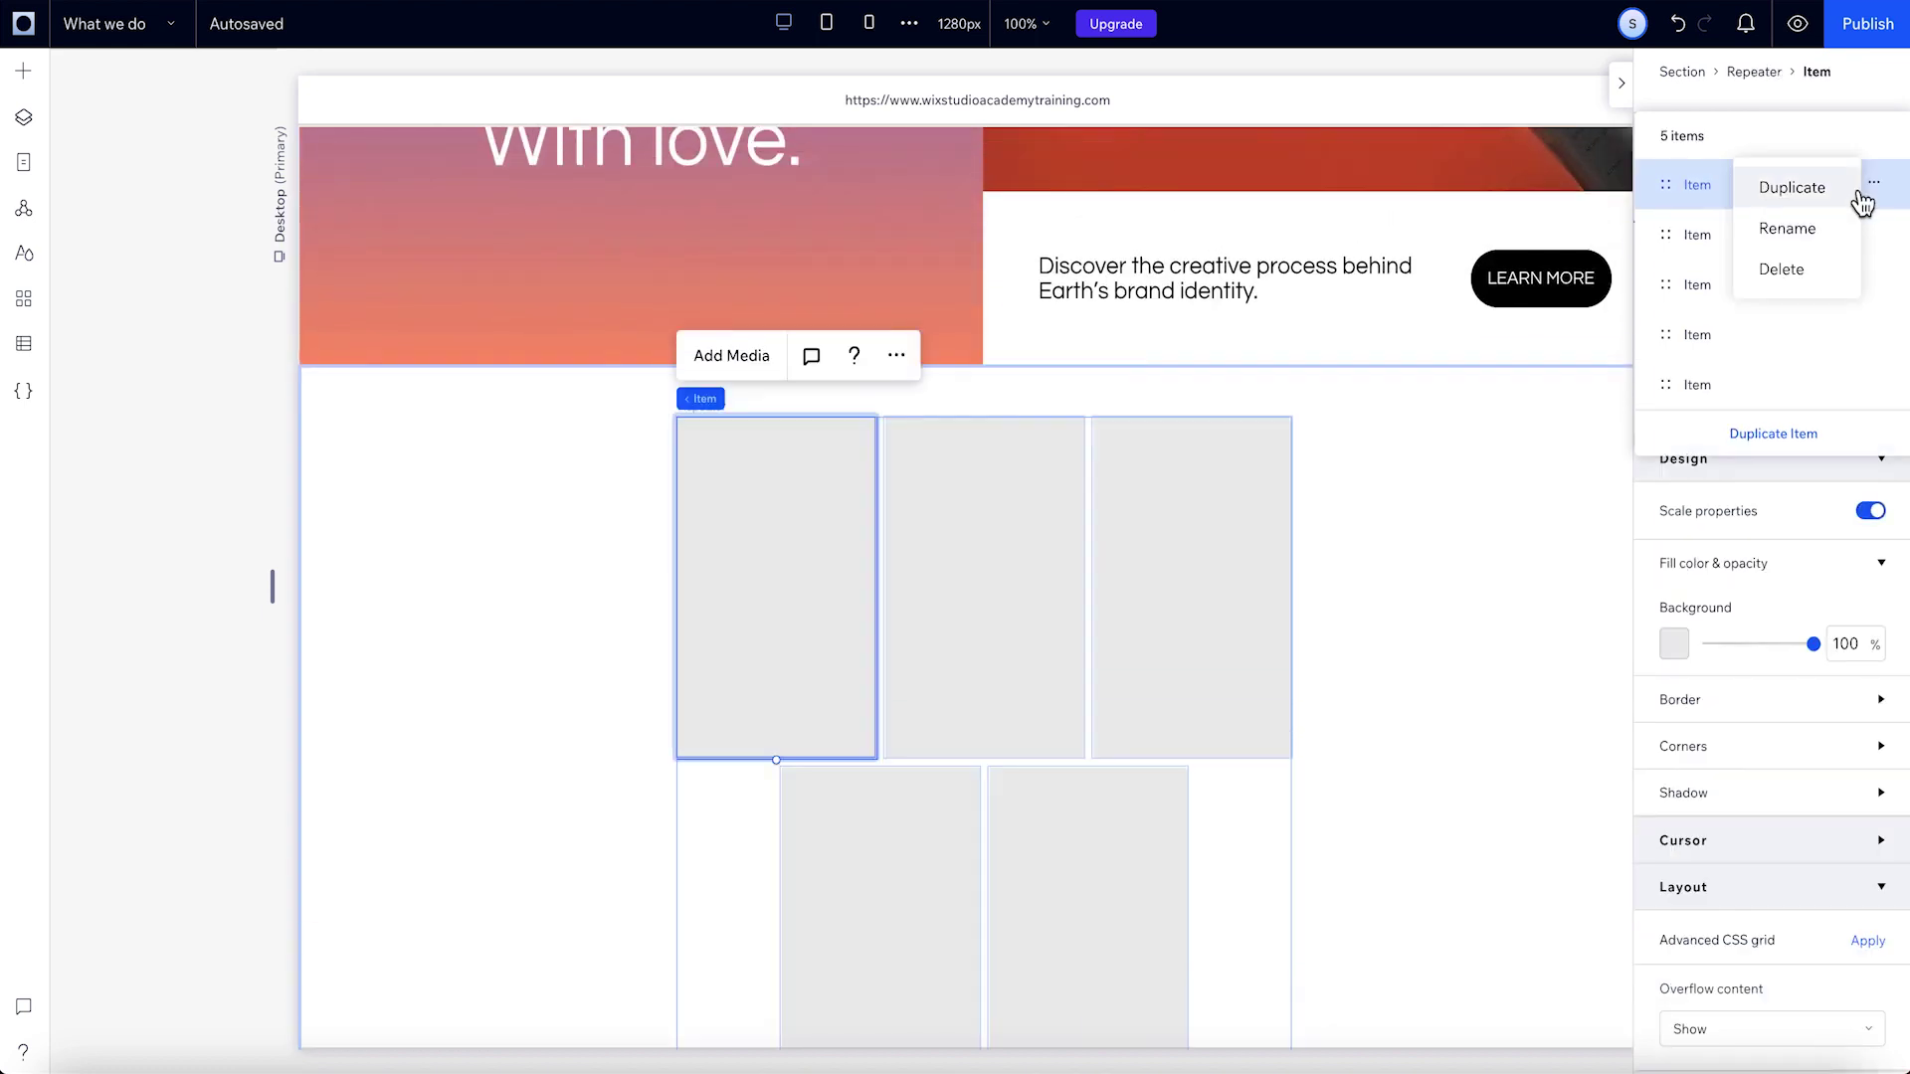
click(1796, 272)
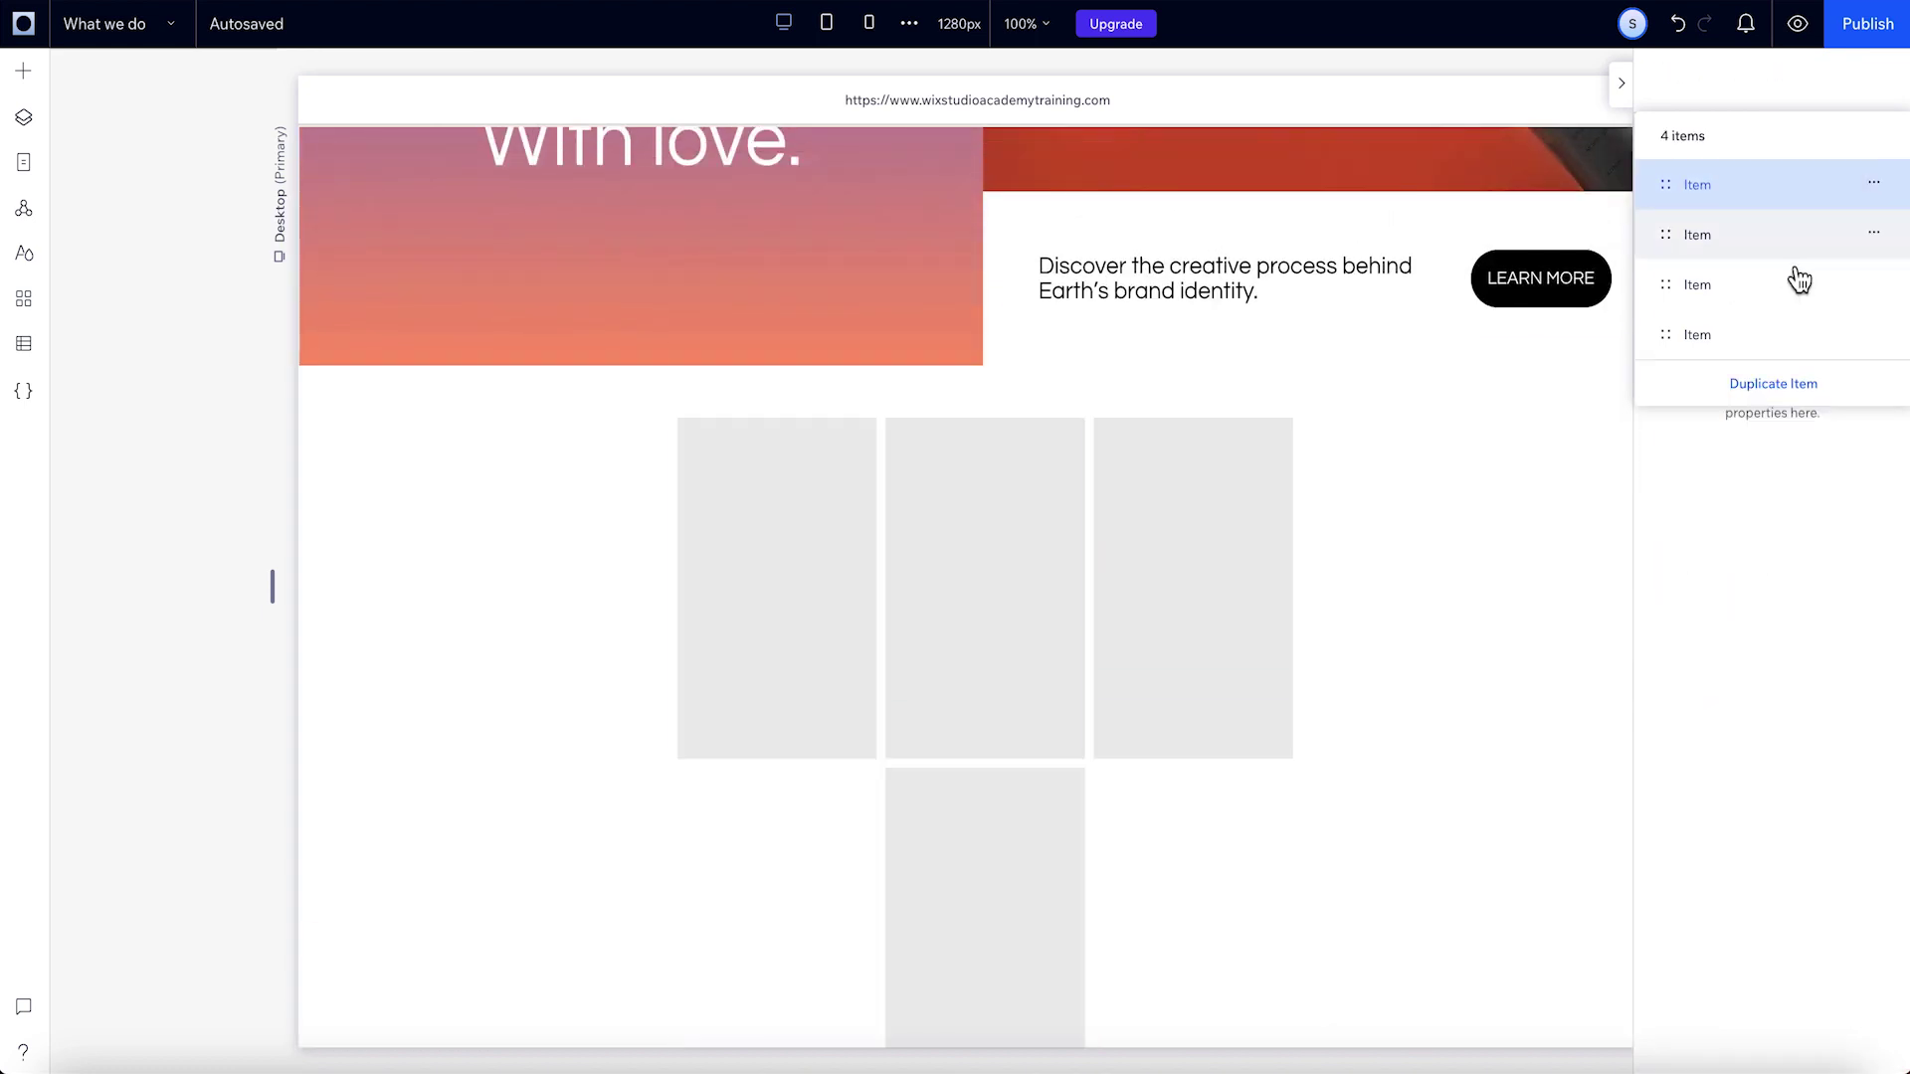
- Rename the repeater item to 'Repeater items' and reselect the whole repeater
click(1878, 212)
click(1873, 229)
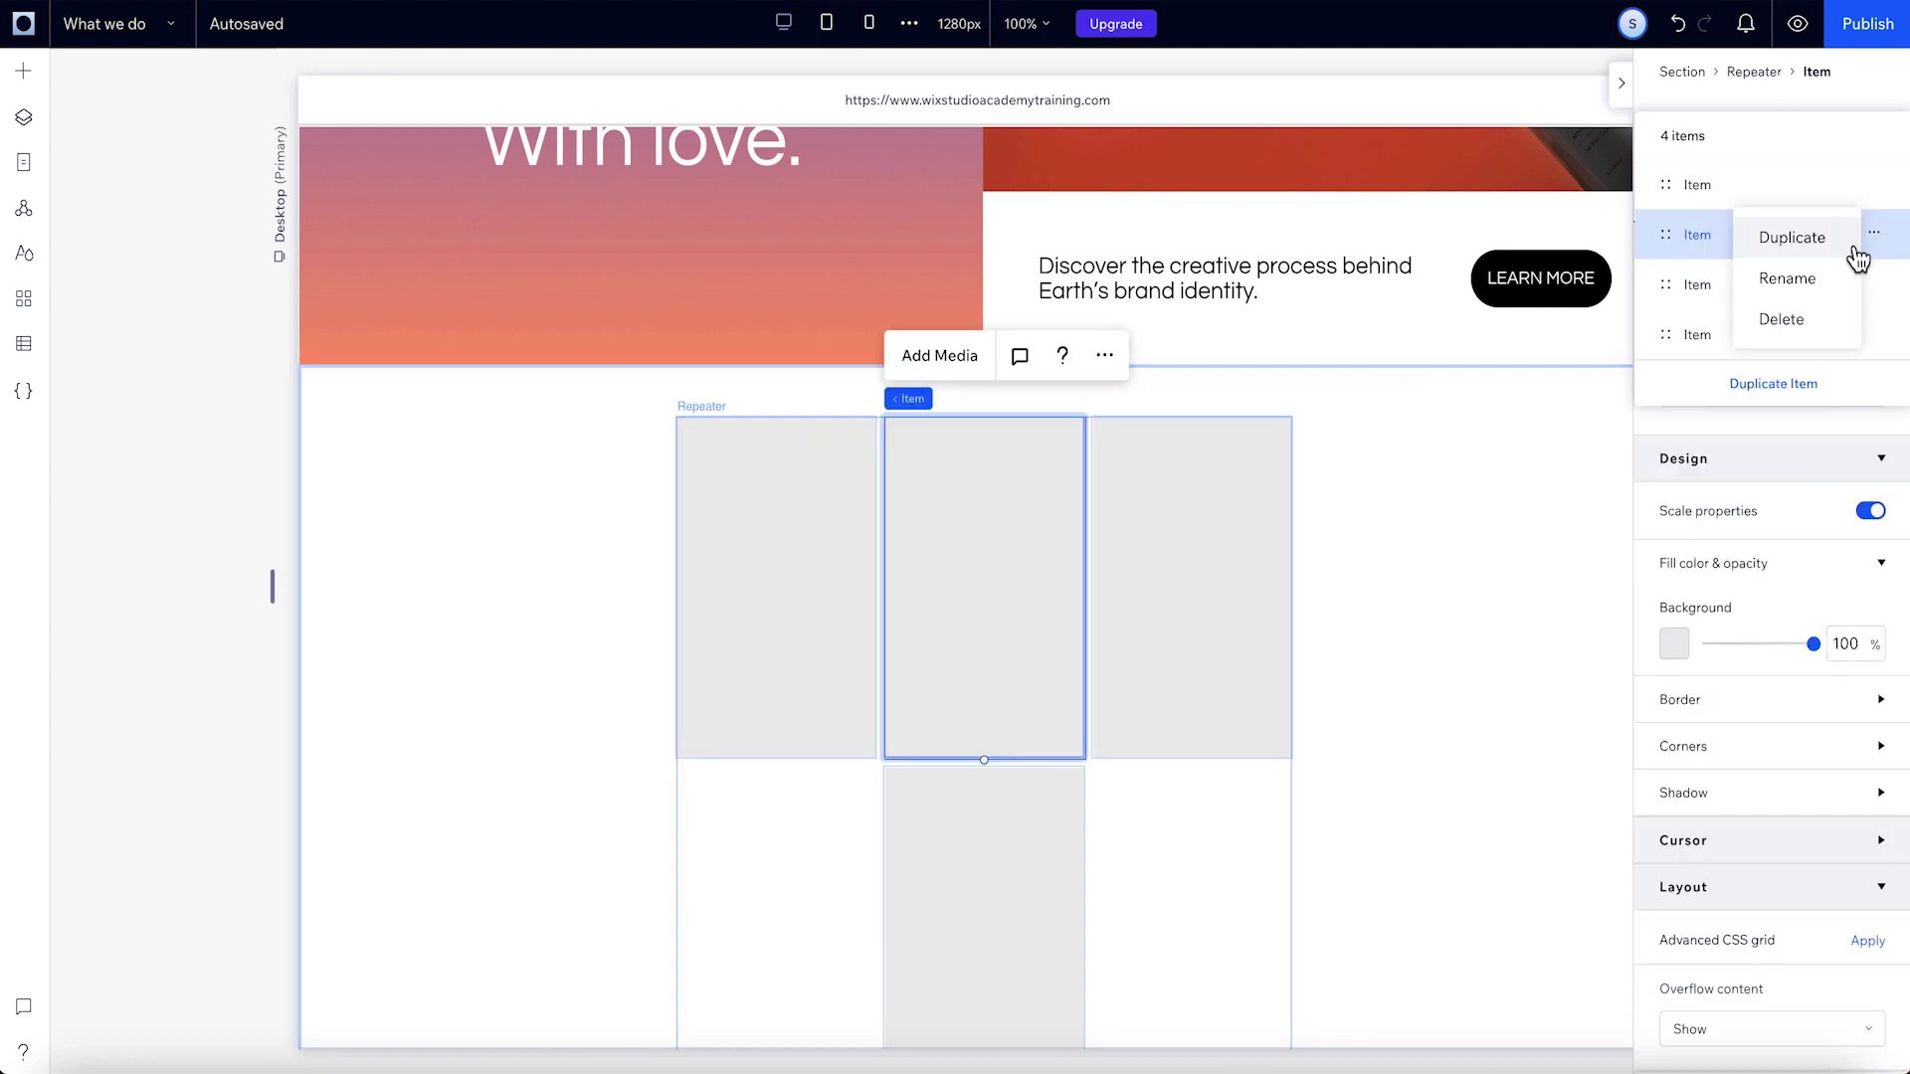
click(1807, 272)
text(Repeater items)
key(Return)
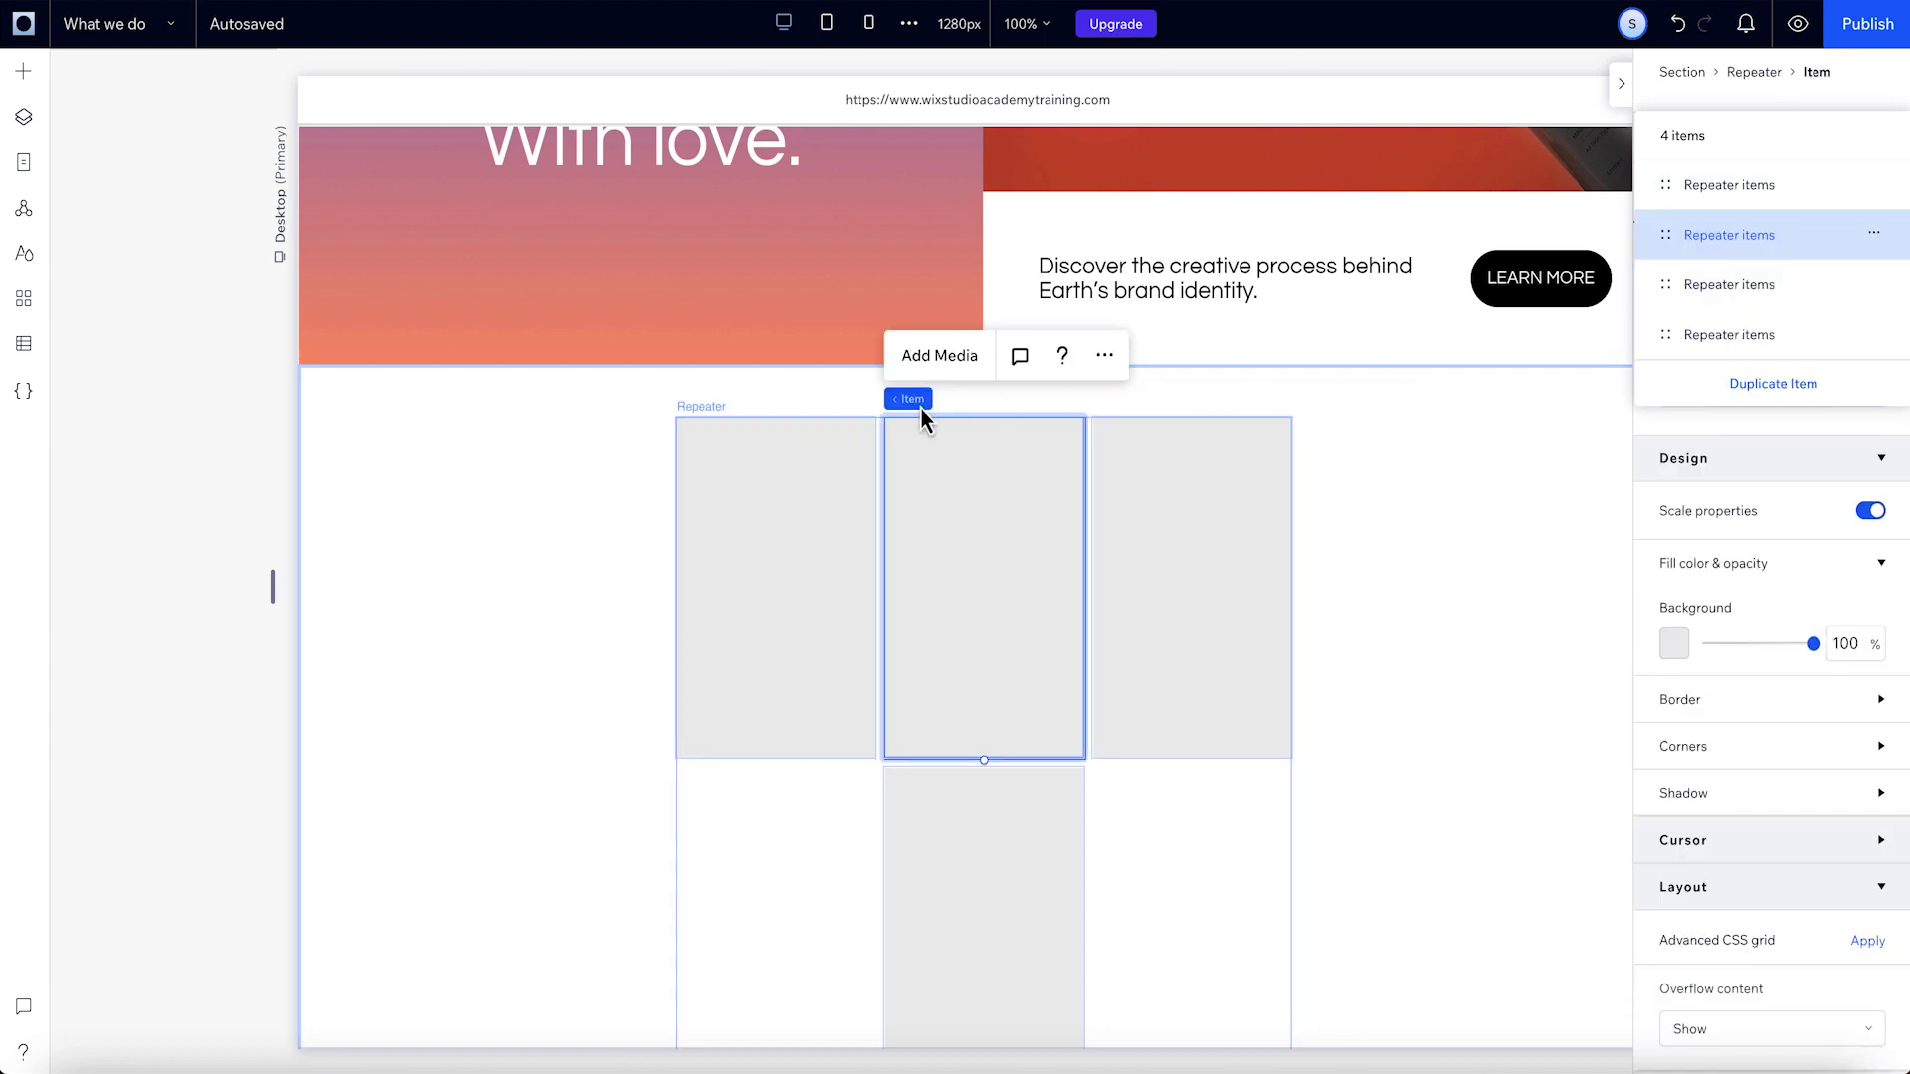
click(917, 400)
- Adjust Number of items, switch off Set items per row, and preview the single card row
scroll(1814, 416, down, 5)
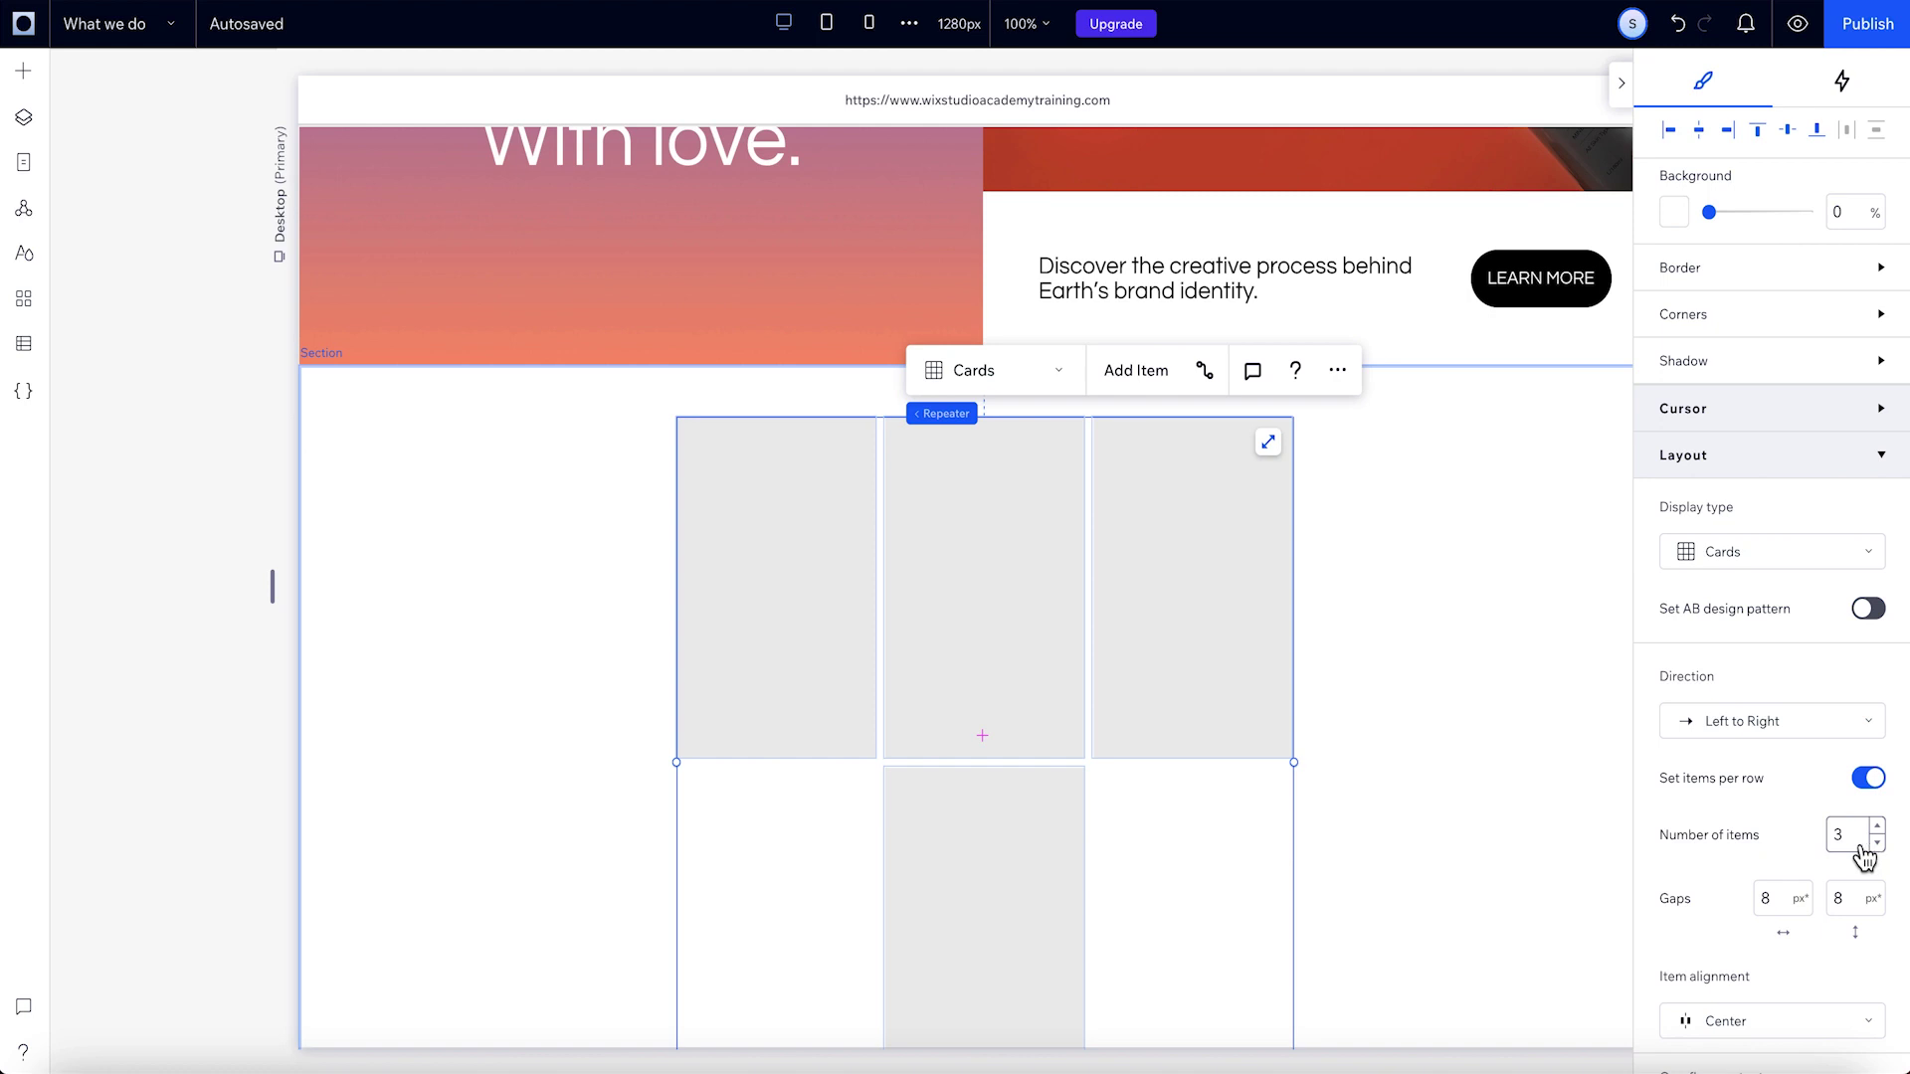
mouse_move(272, 587)
mouse_down()
mouse_move(637, 614)
mouse_move(245, 577)
mouse_up()
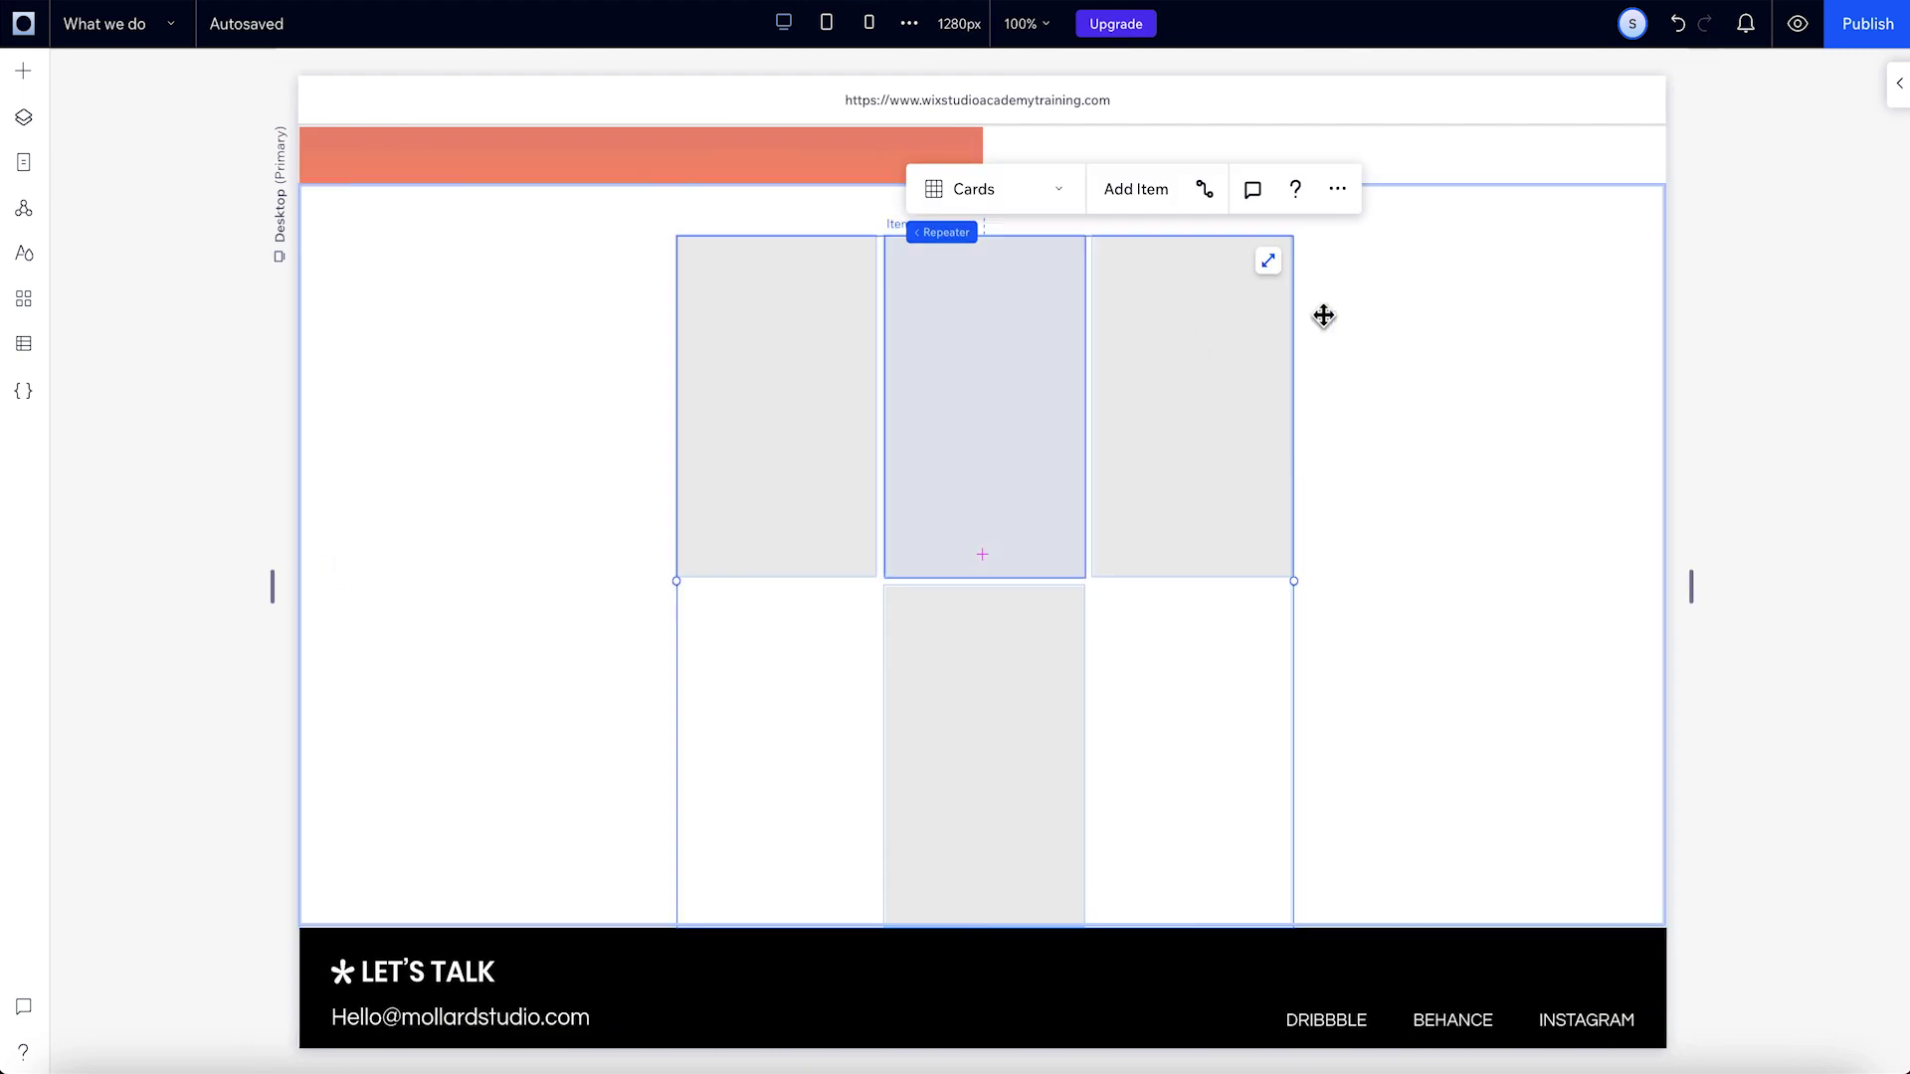
click(1898, 84)
scroll(1838, 637, down, 8)
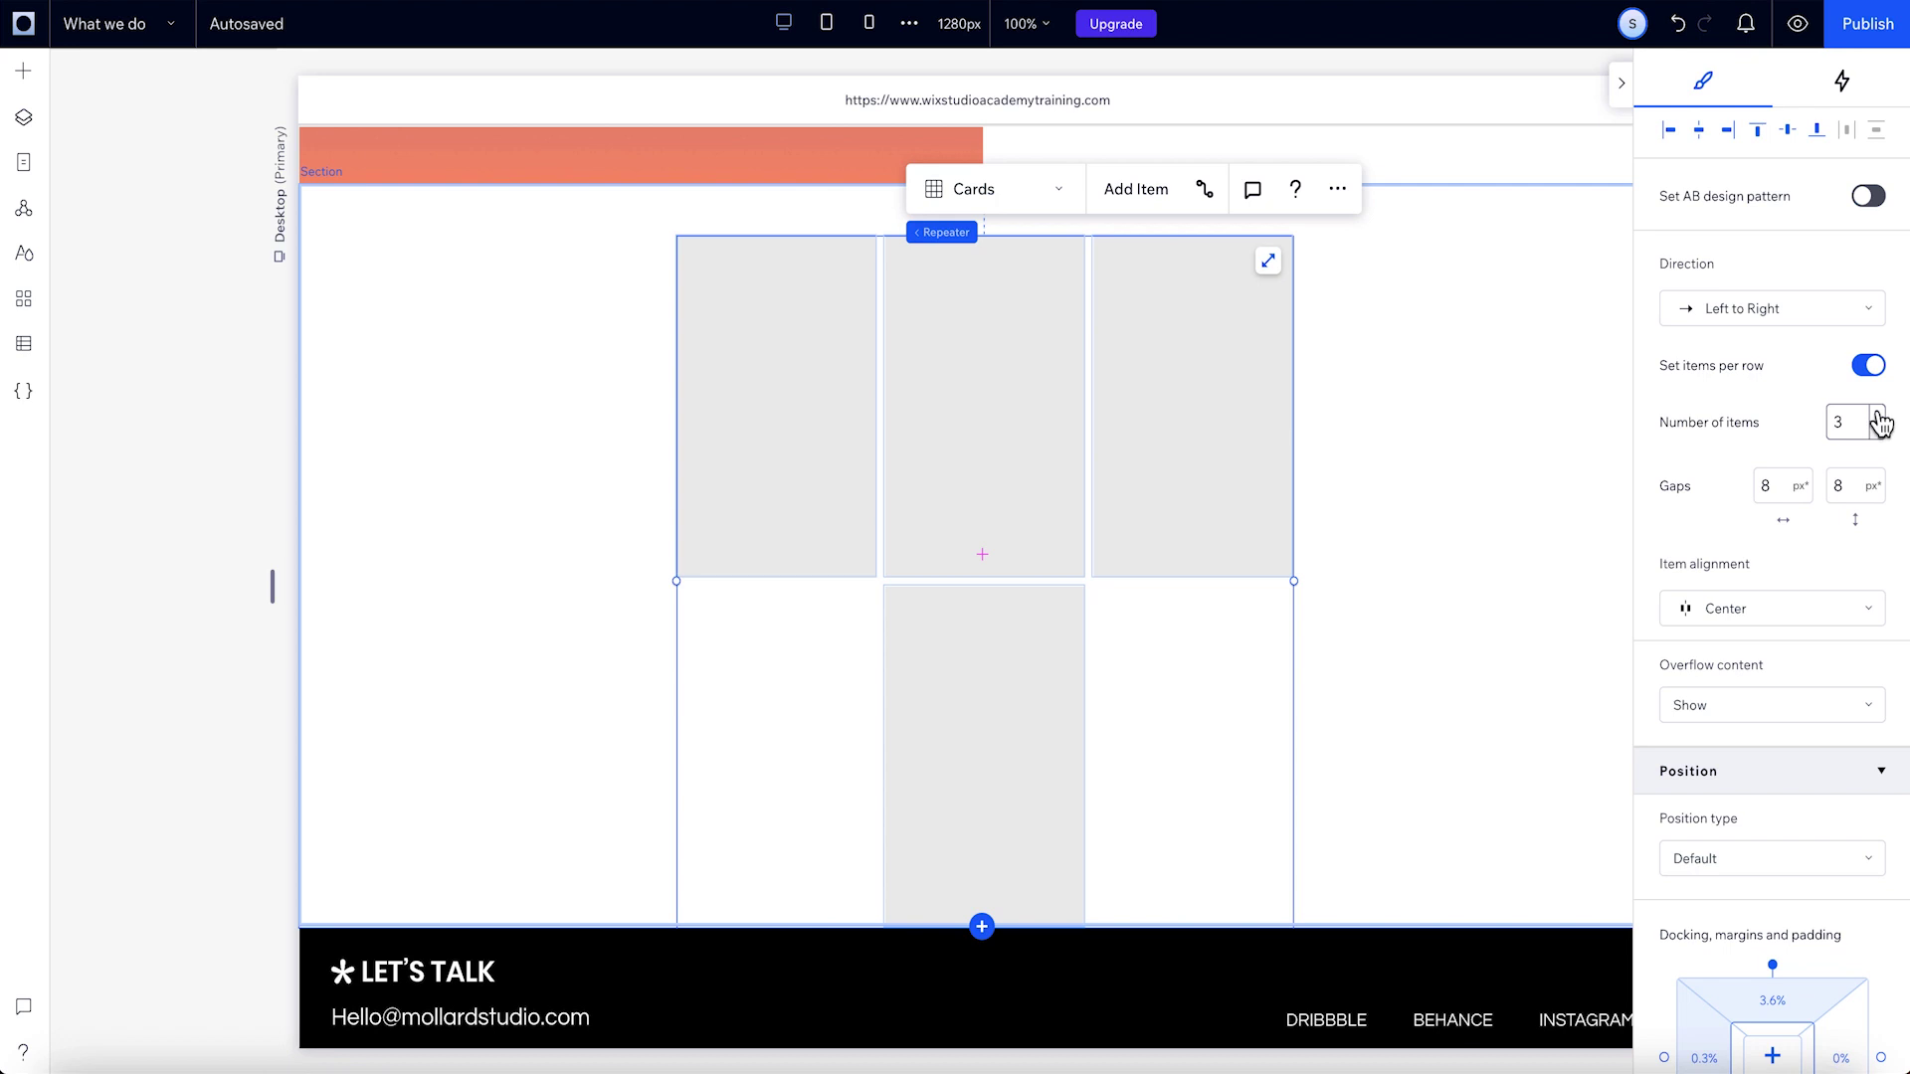
click(1877, 413)
click(1877, 413)
click(1877, 413)
click(1877, 413)
click(1877, 429)
click(1877, 429)
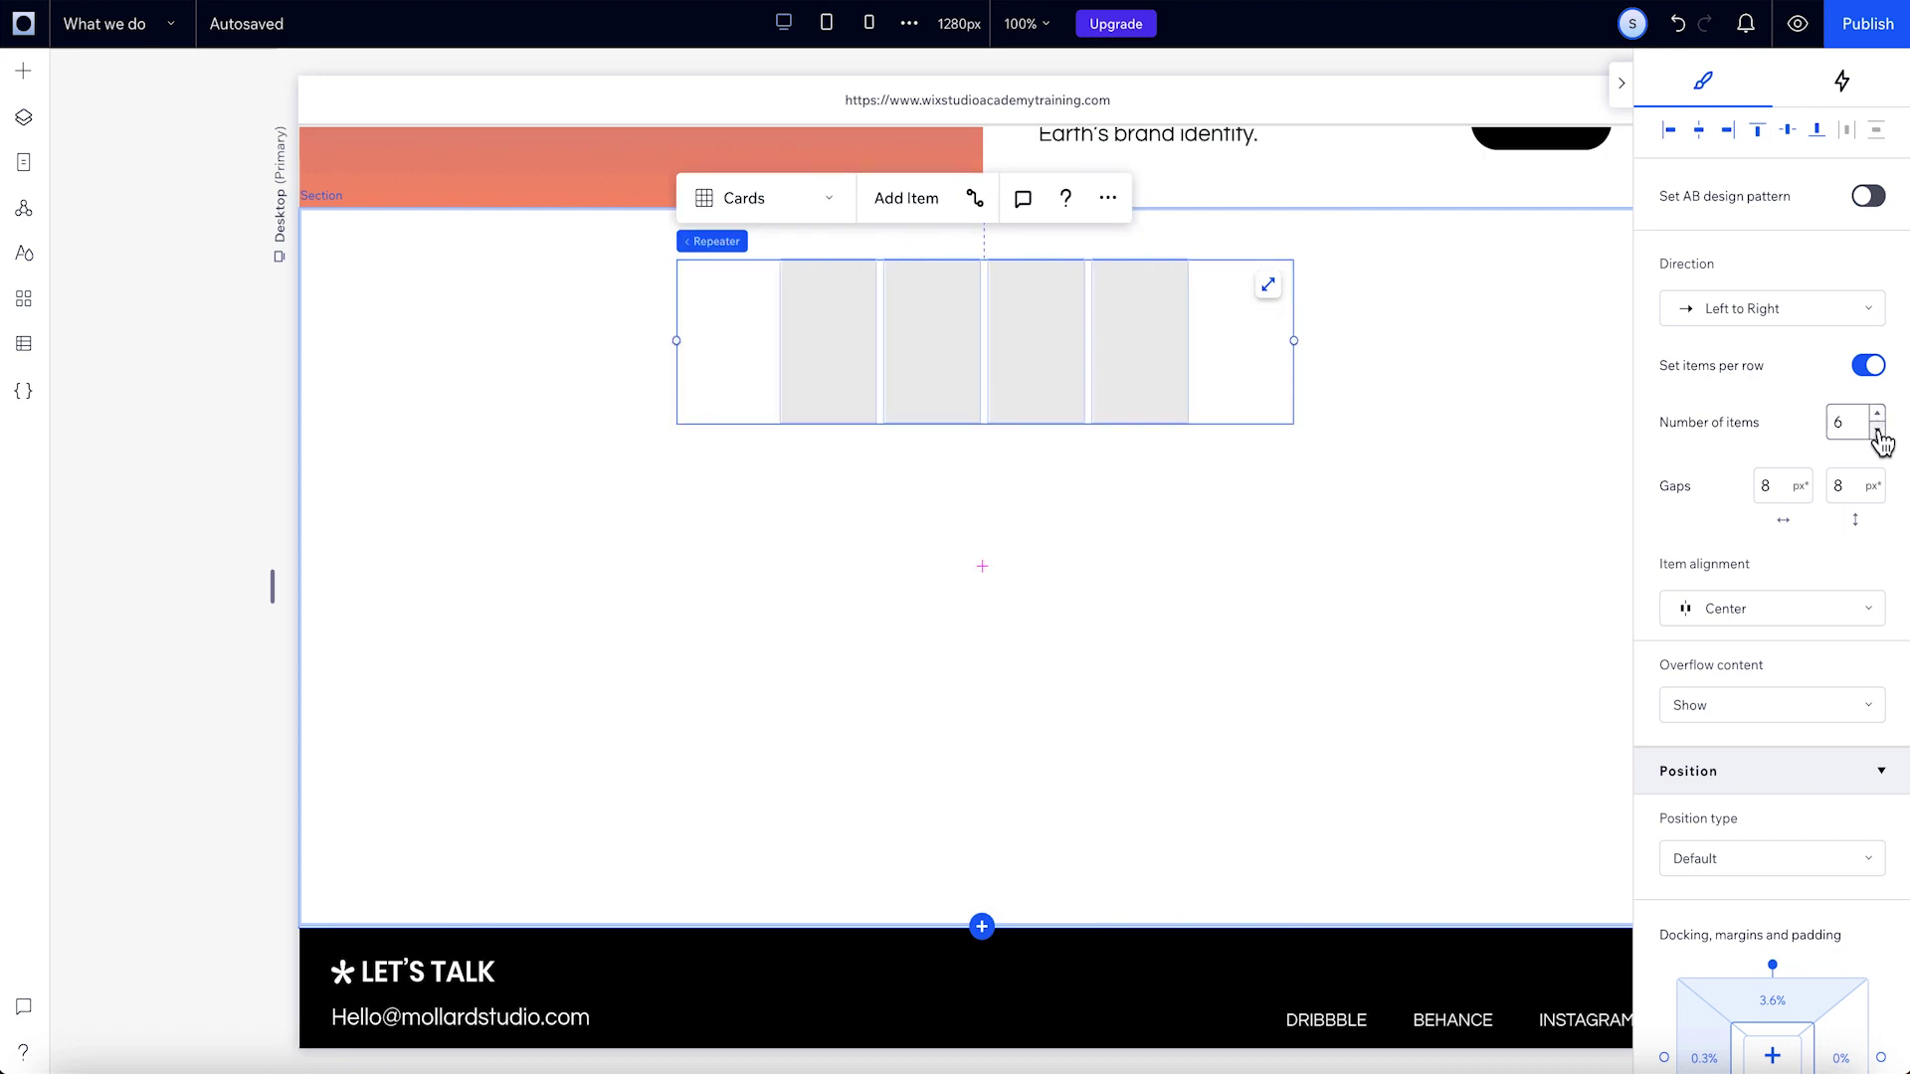
click(1877, 428)
click(1875, 366)
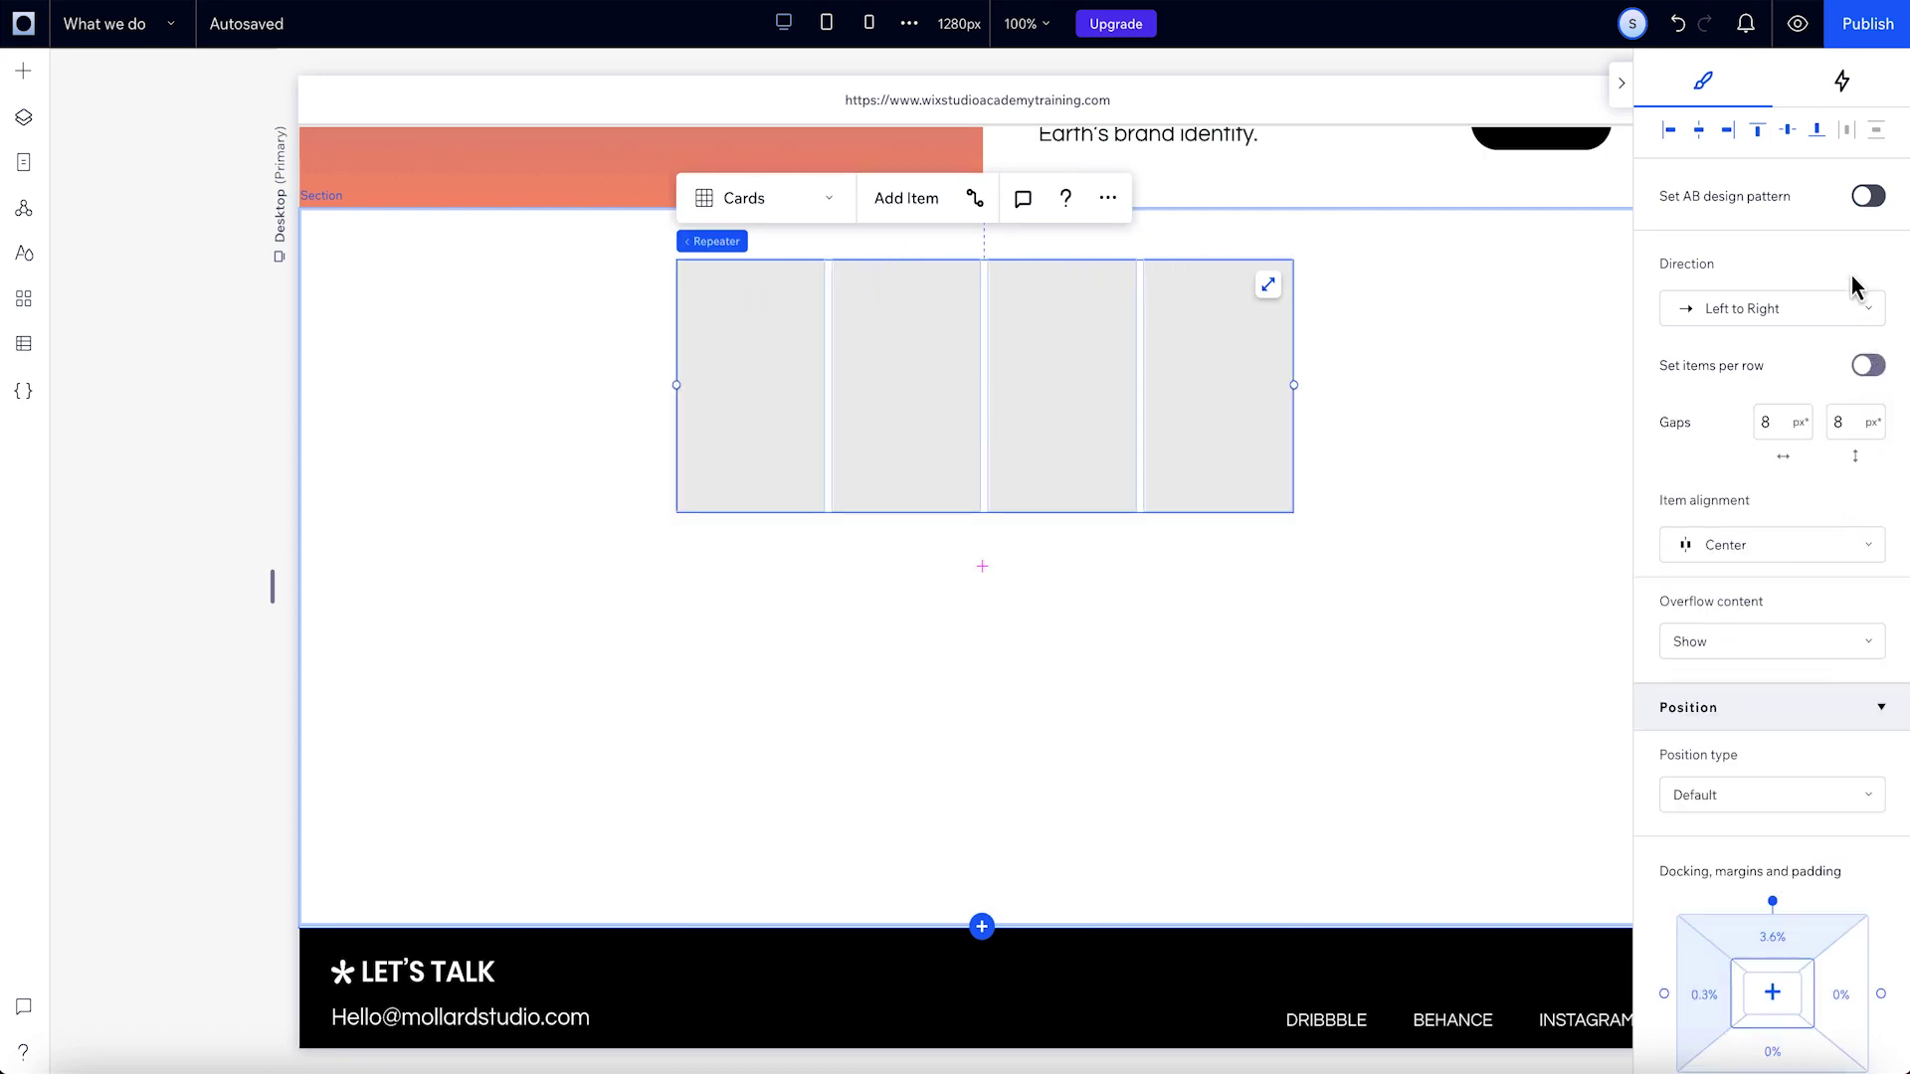
click(1797, 22)
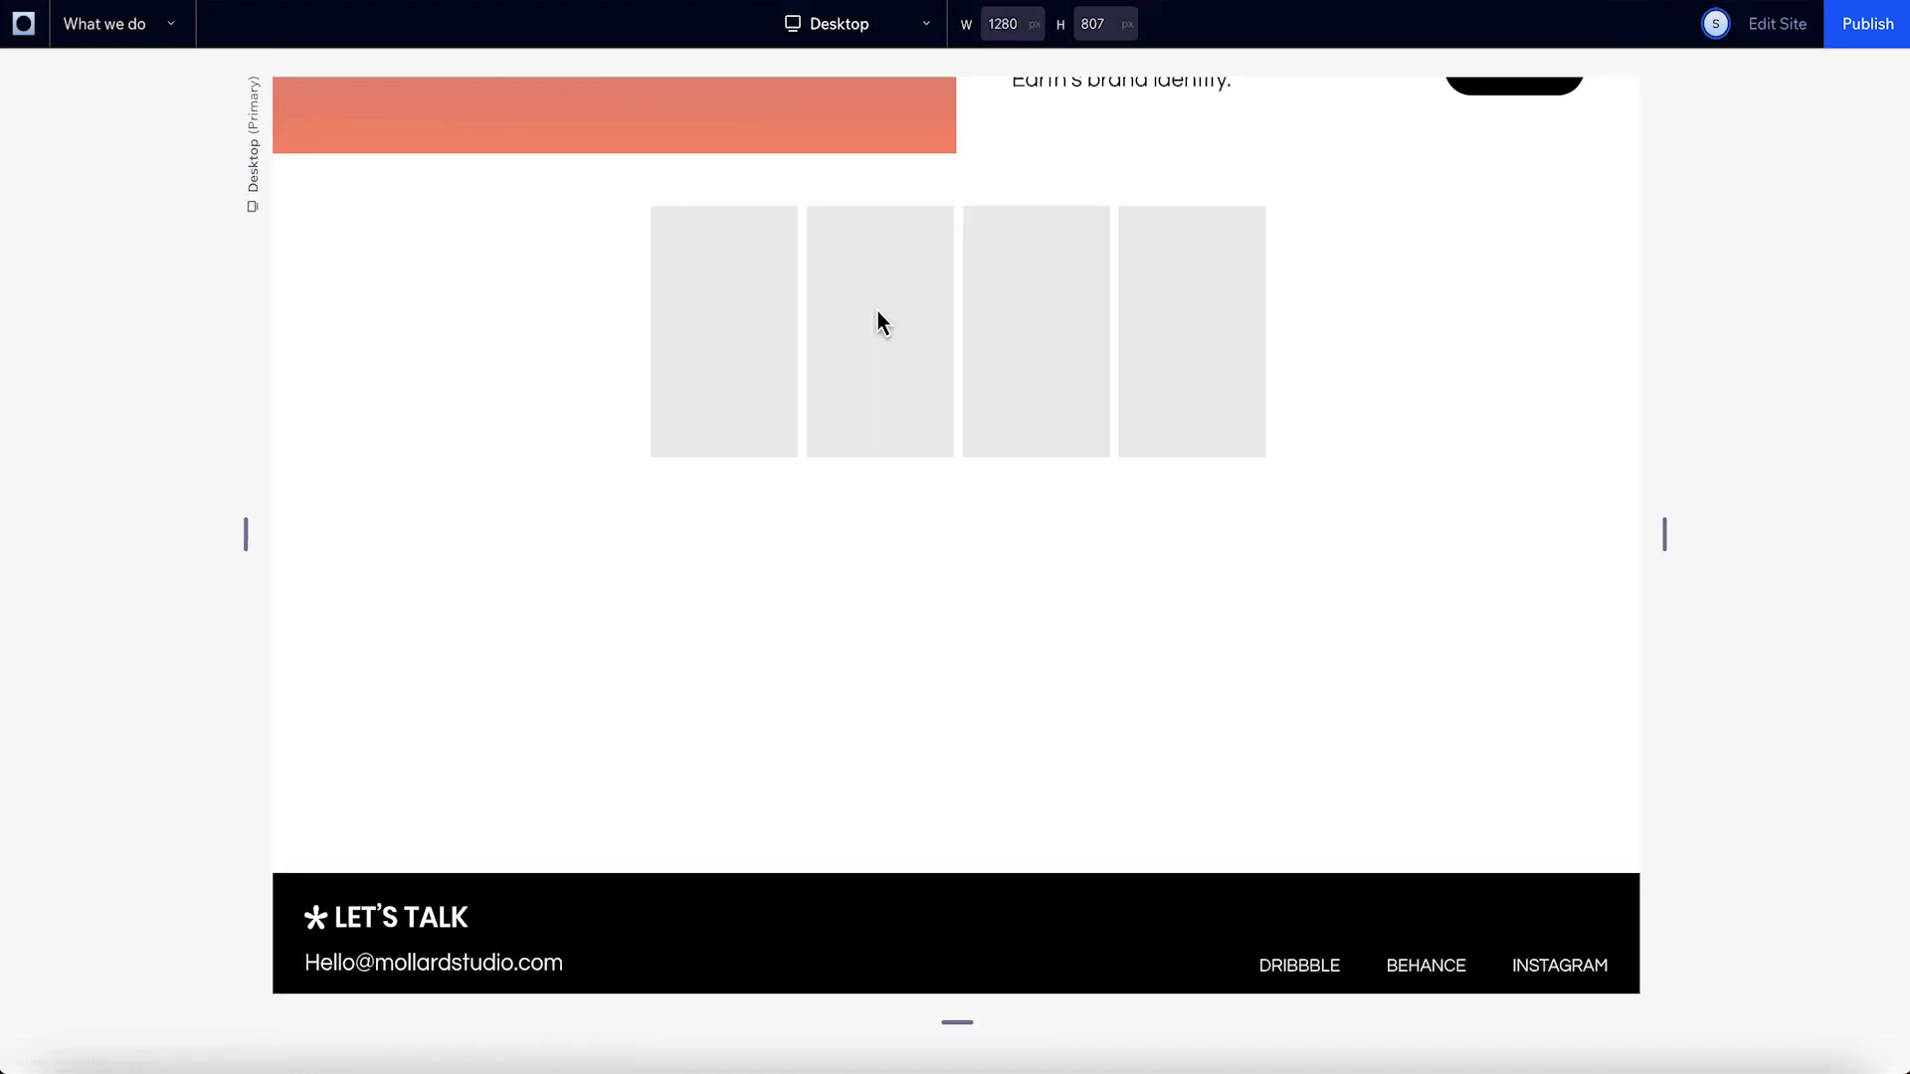
drag(255, 542, 196, 533)
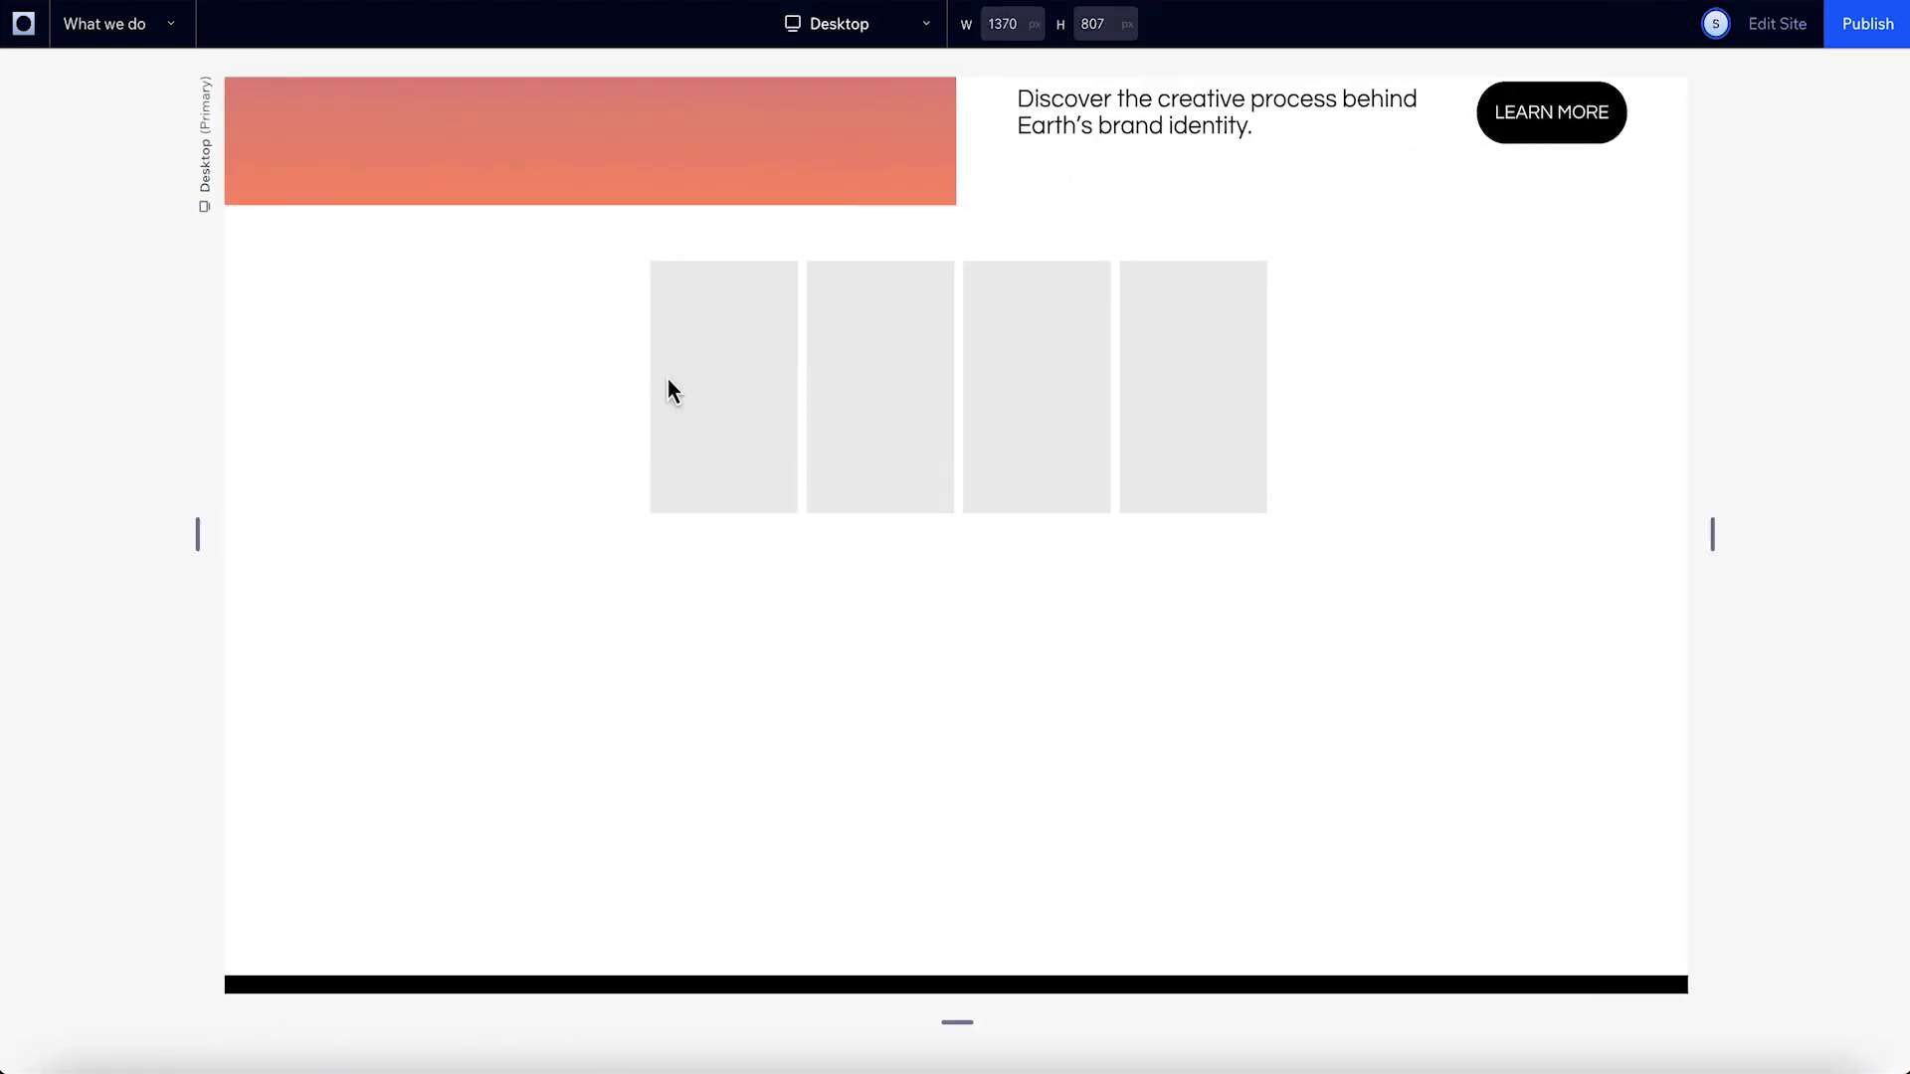
- Back in the editor, reselect the repeater and turn on Set items per row at 4
click(1767, 30)
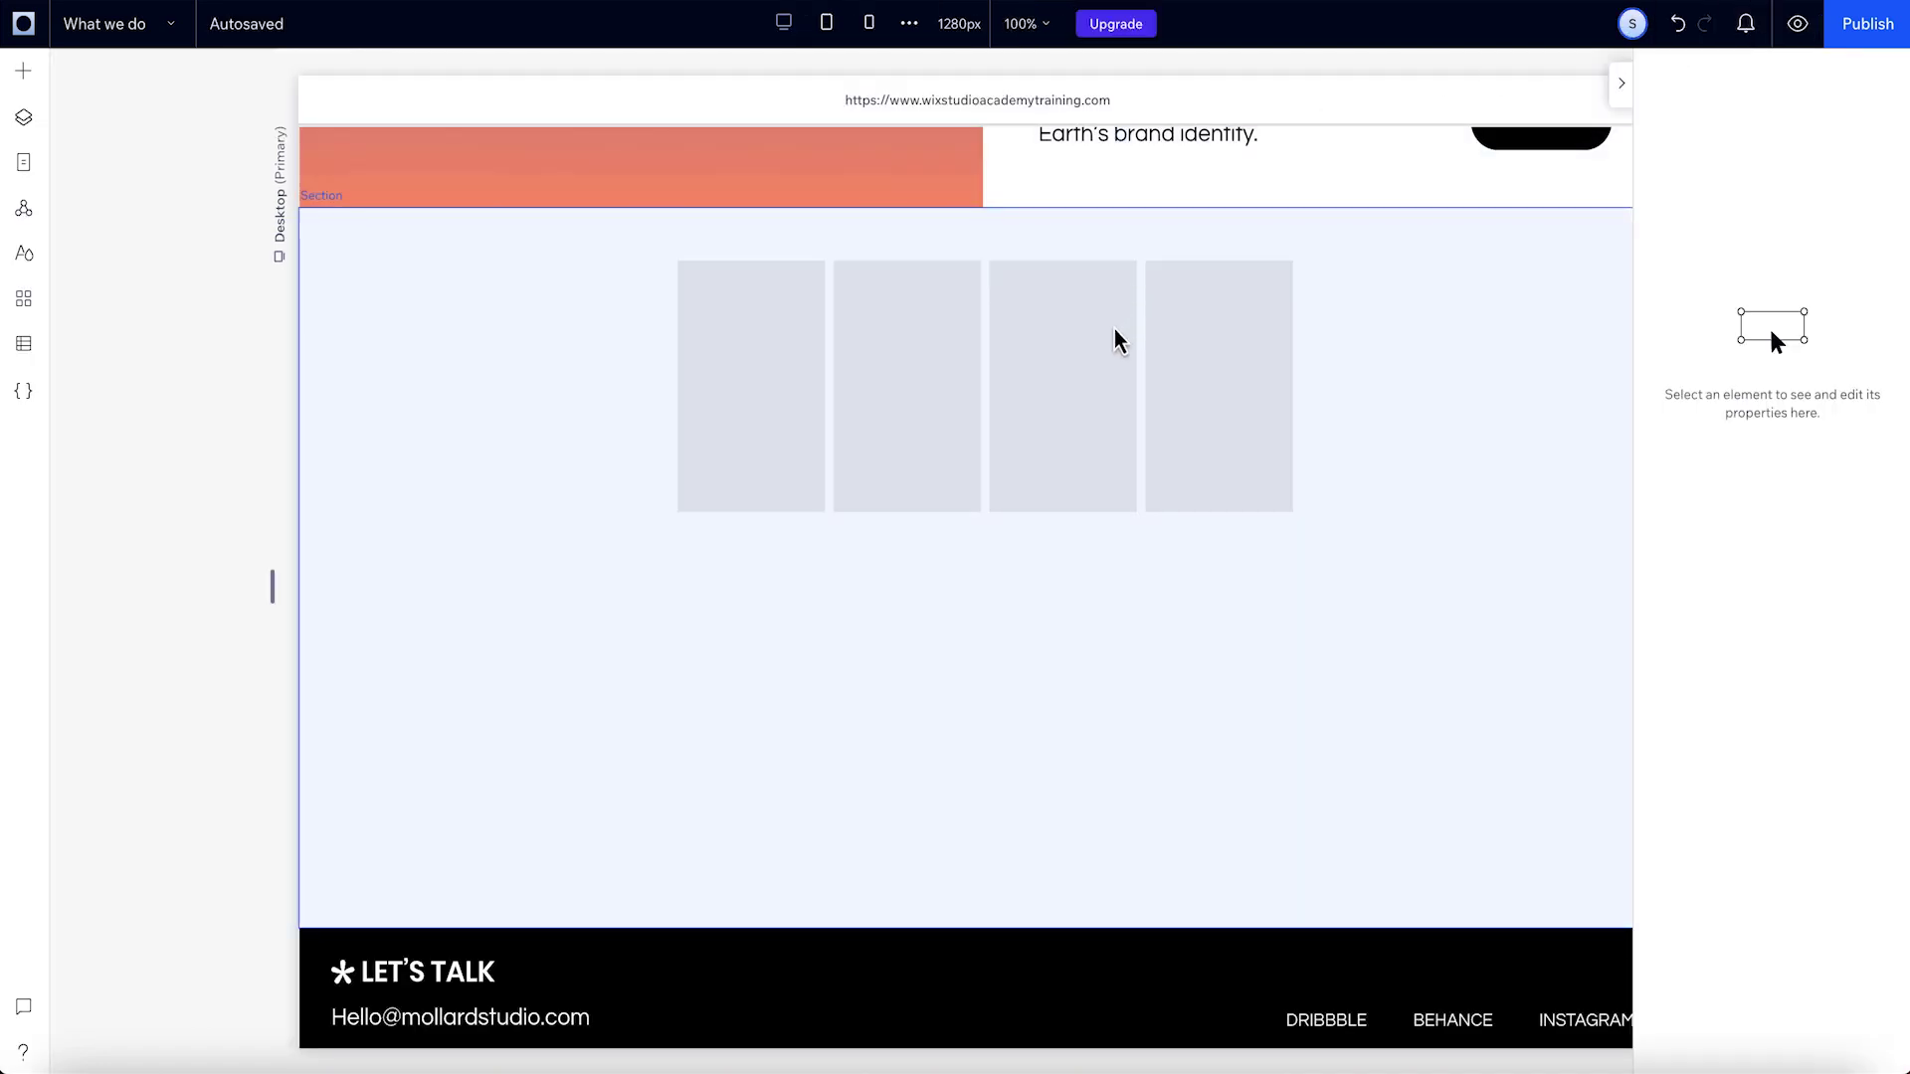
click(1115, 337)
click(1114, 339)
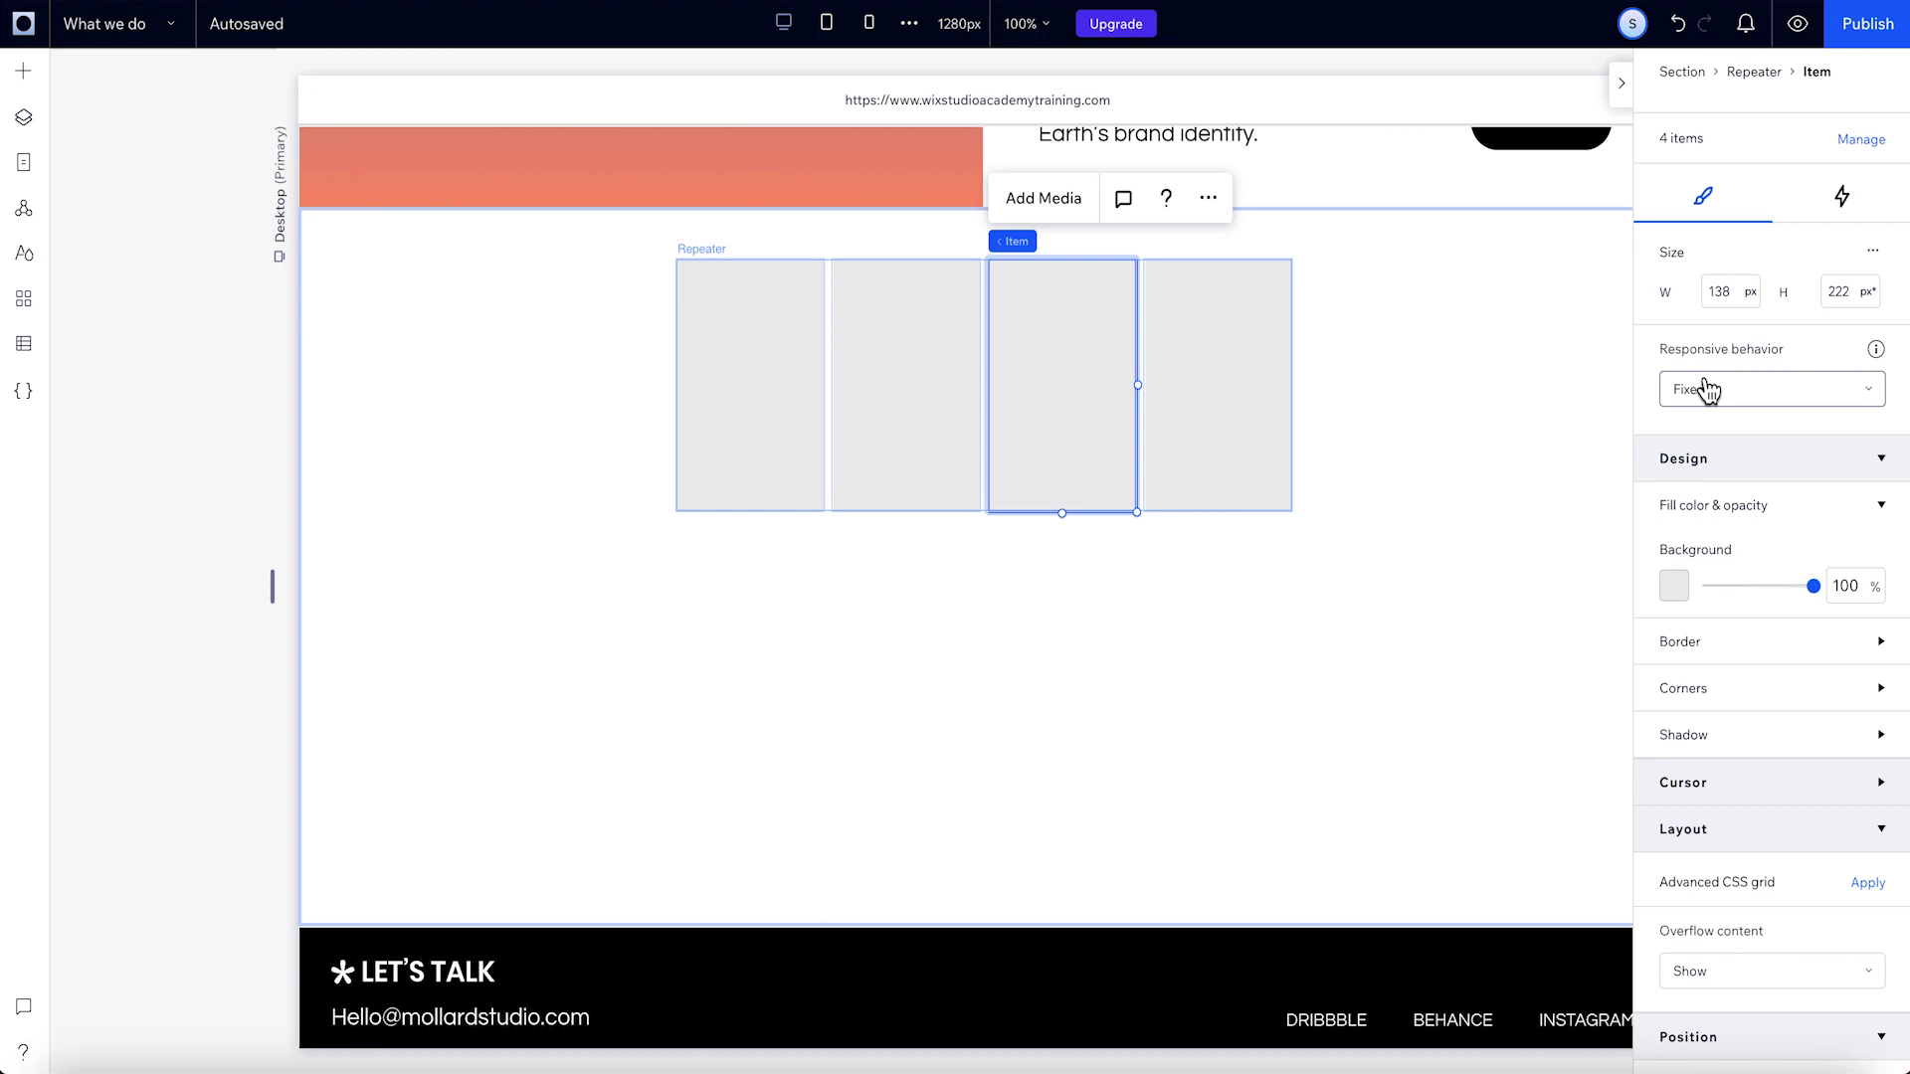
click(1008, 243)
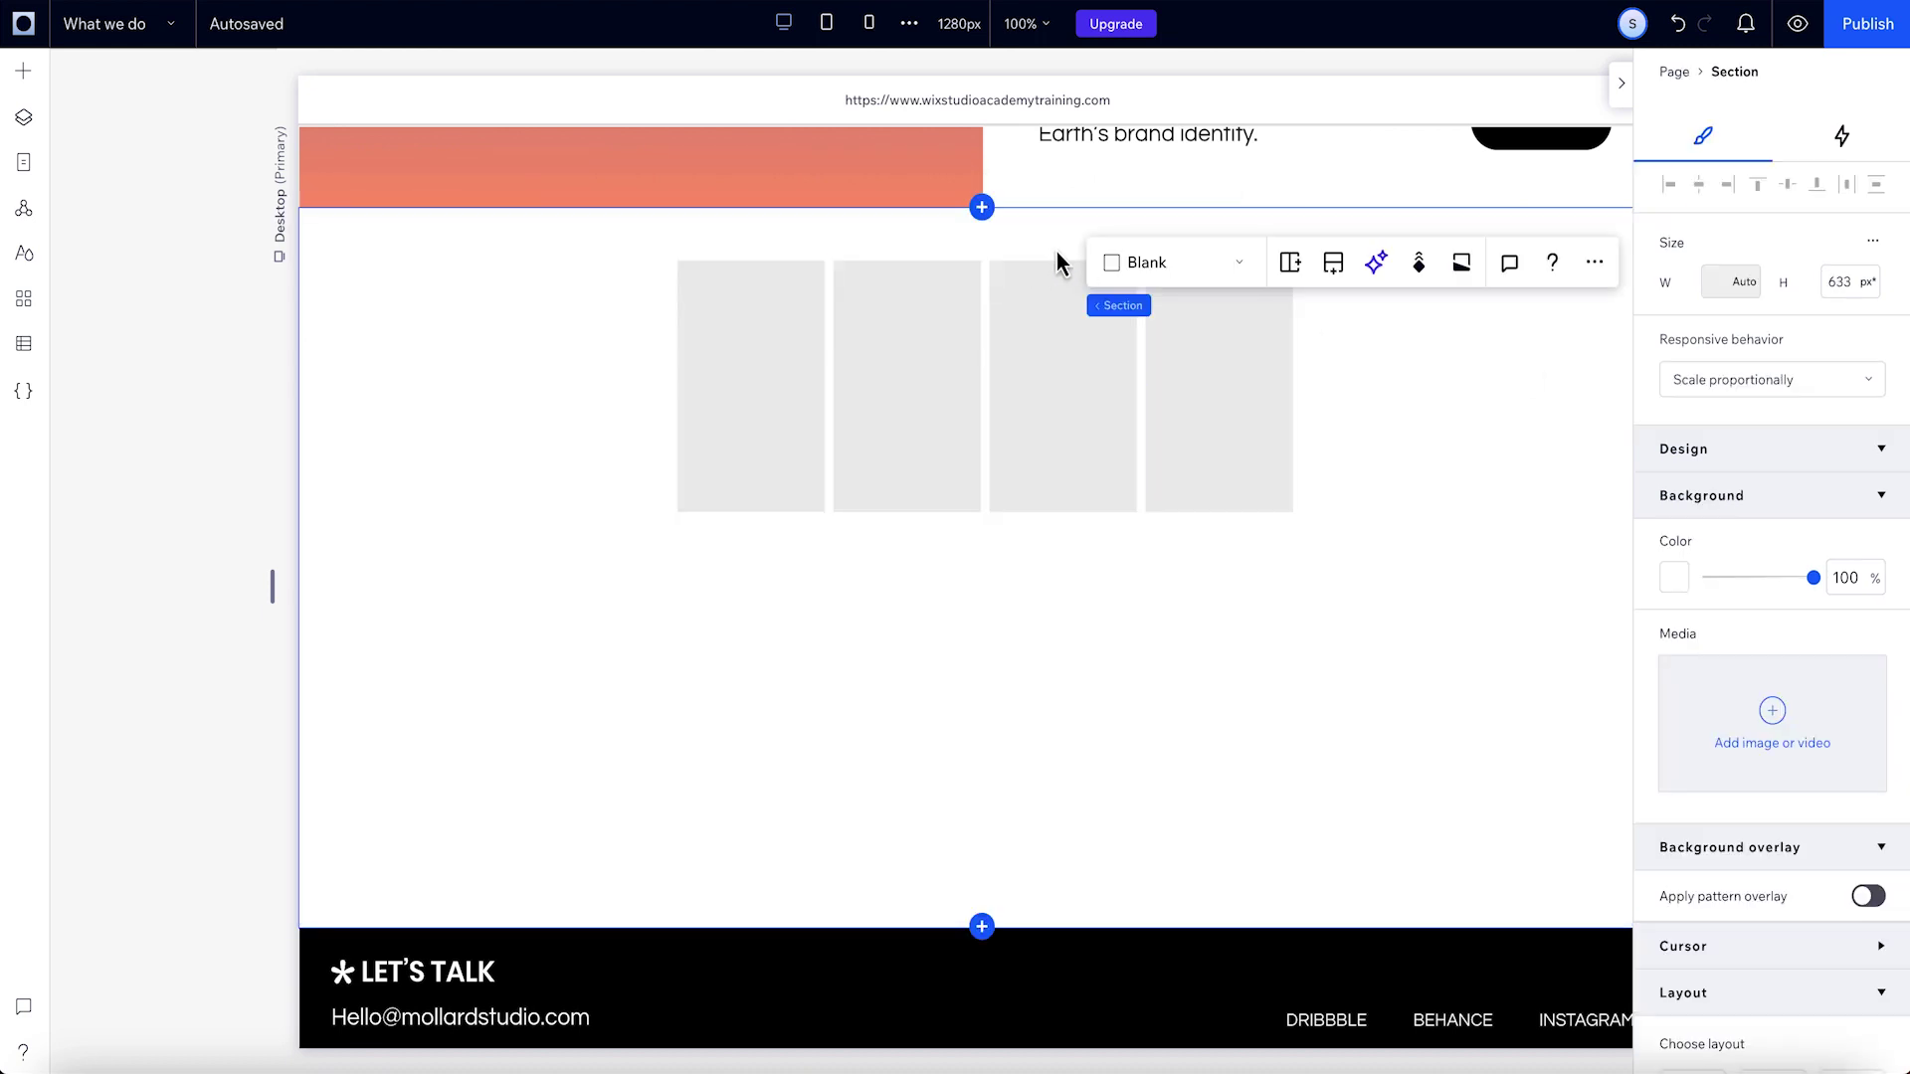
click(1094, 322)
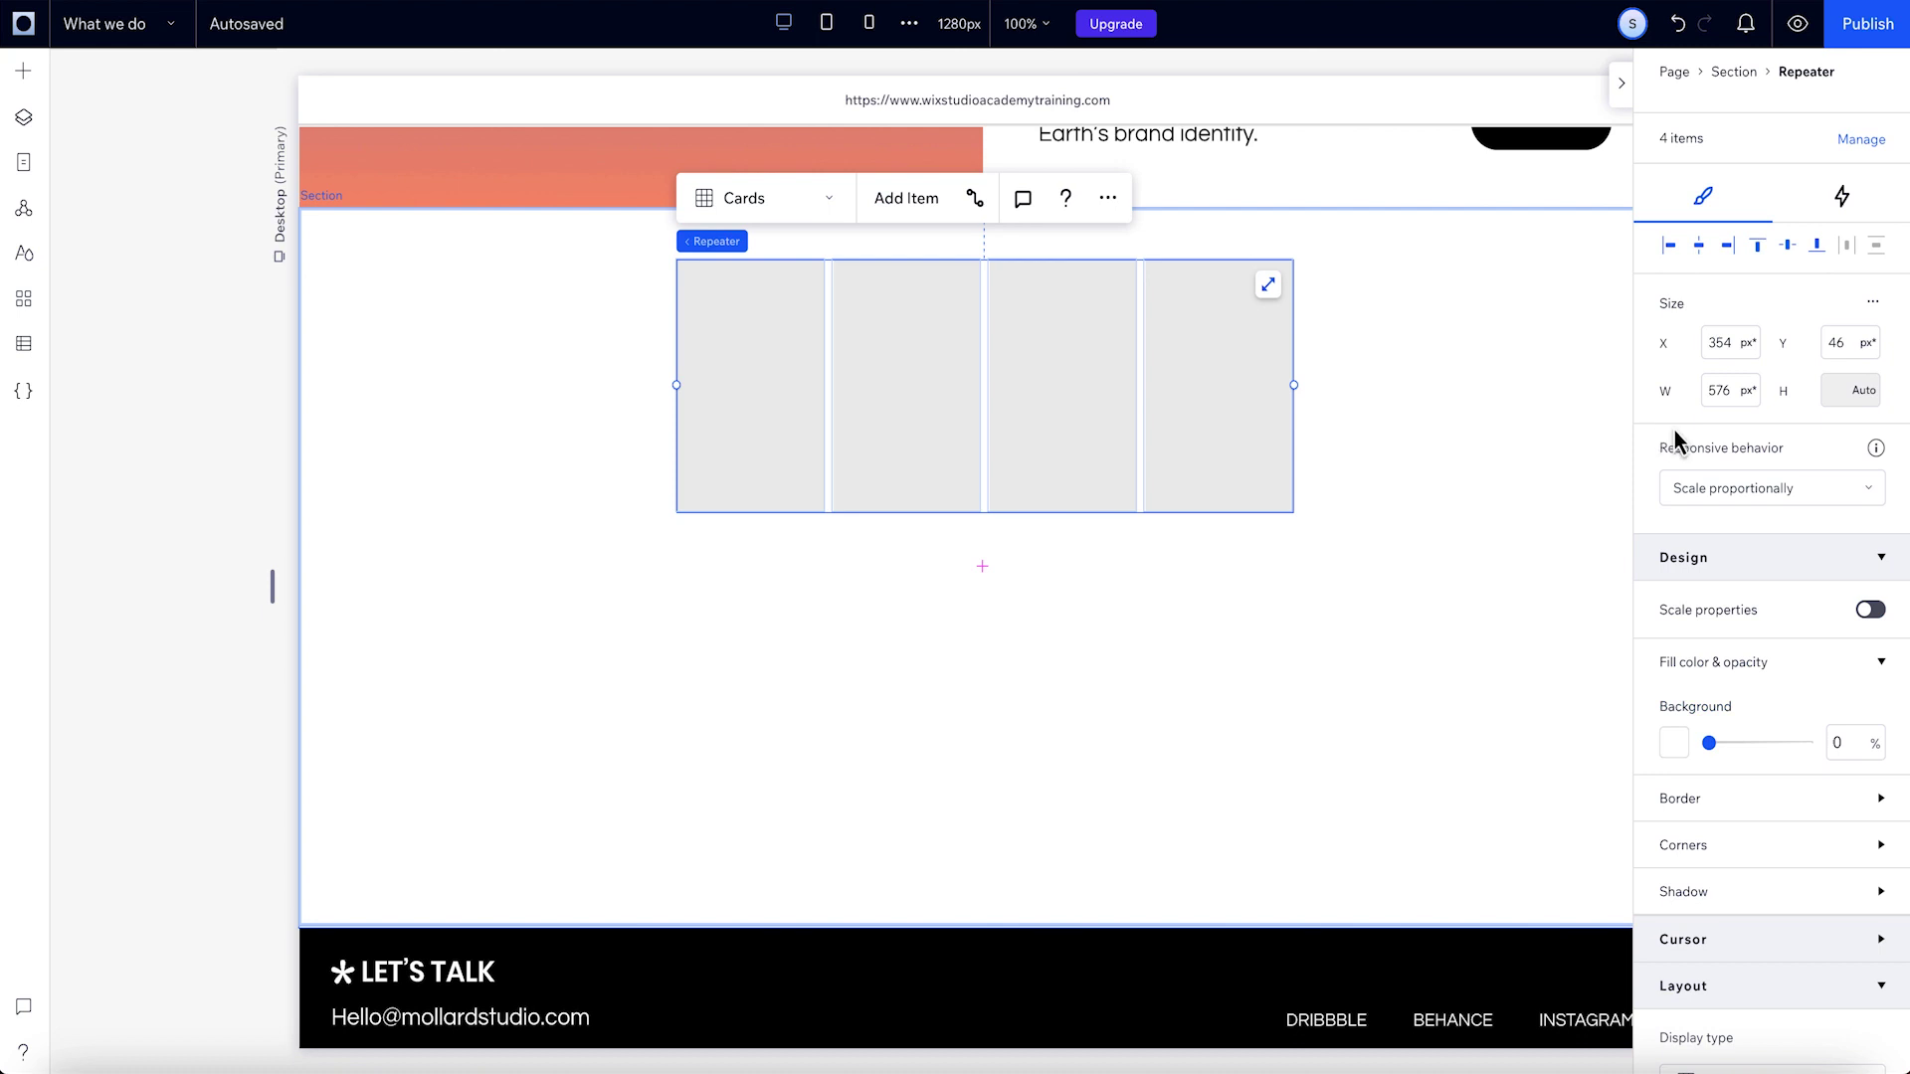
scroll(1811, 515, down, 8)
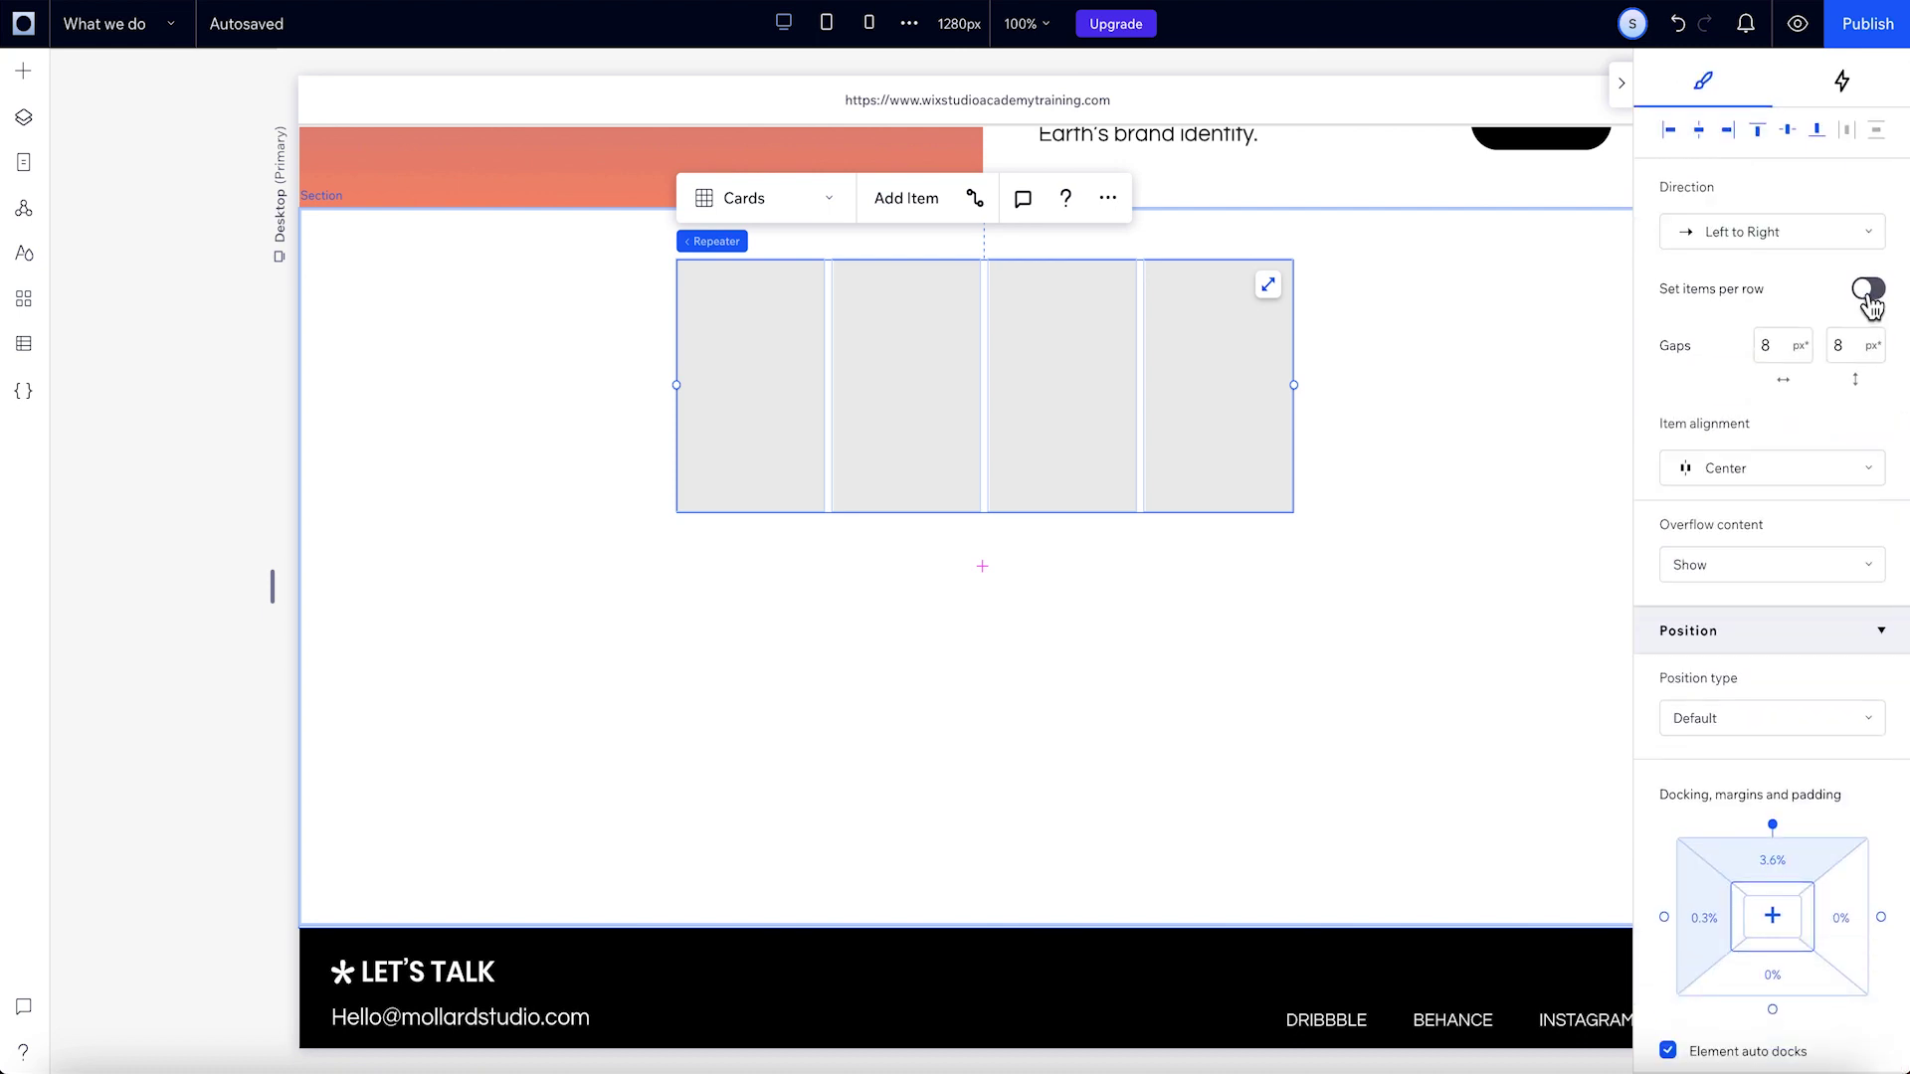
click(1868, 295)
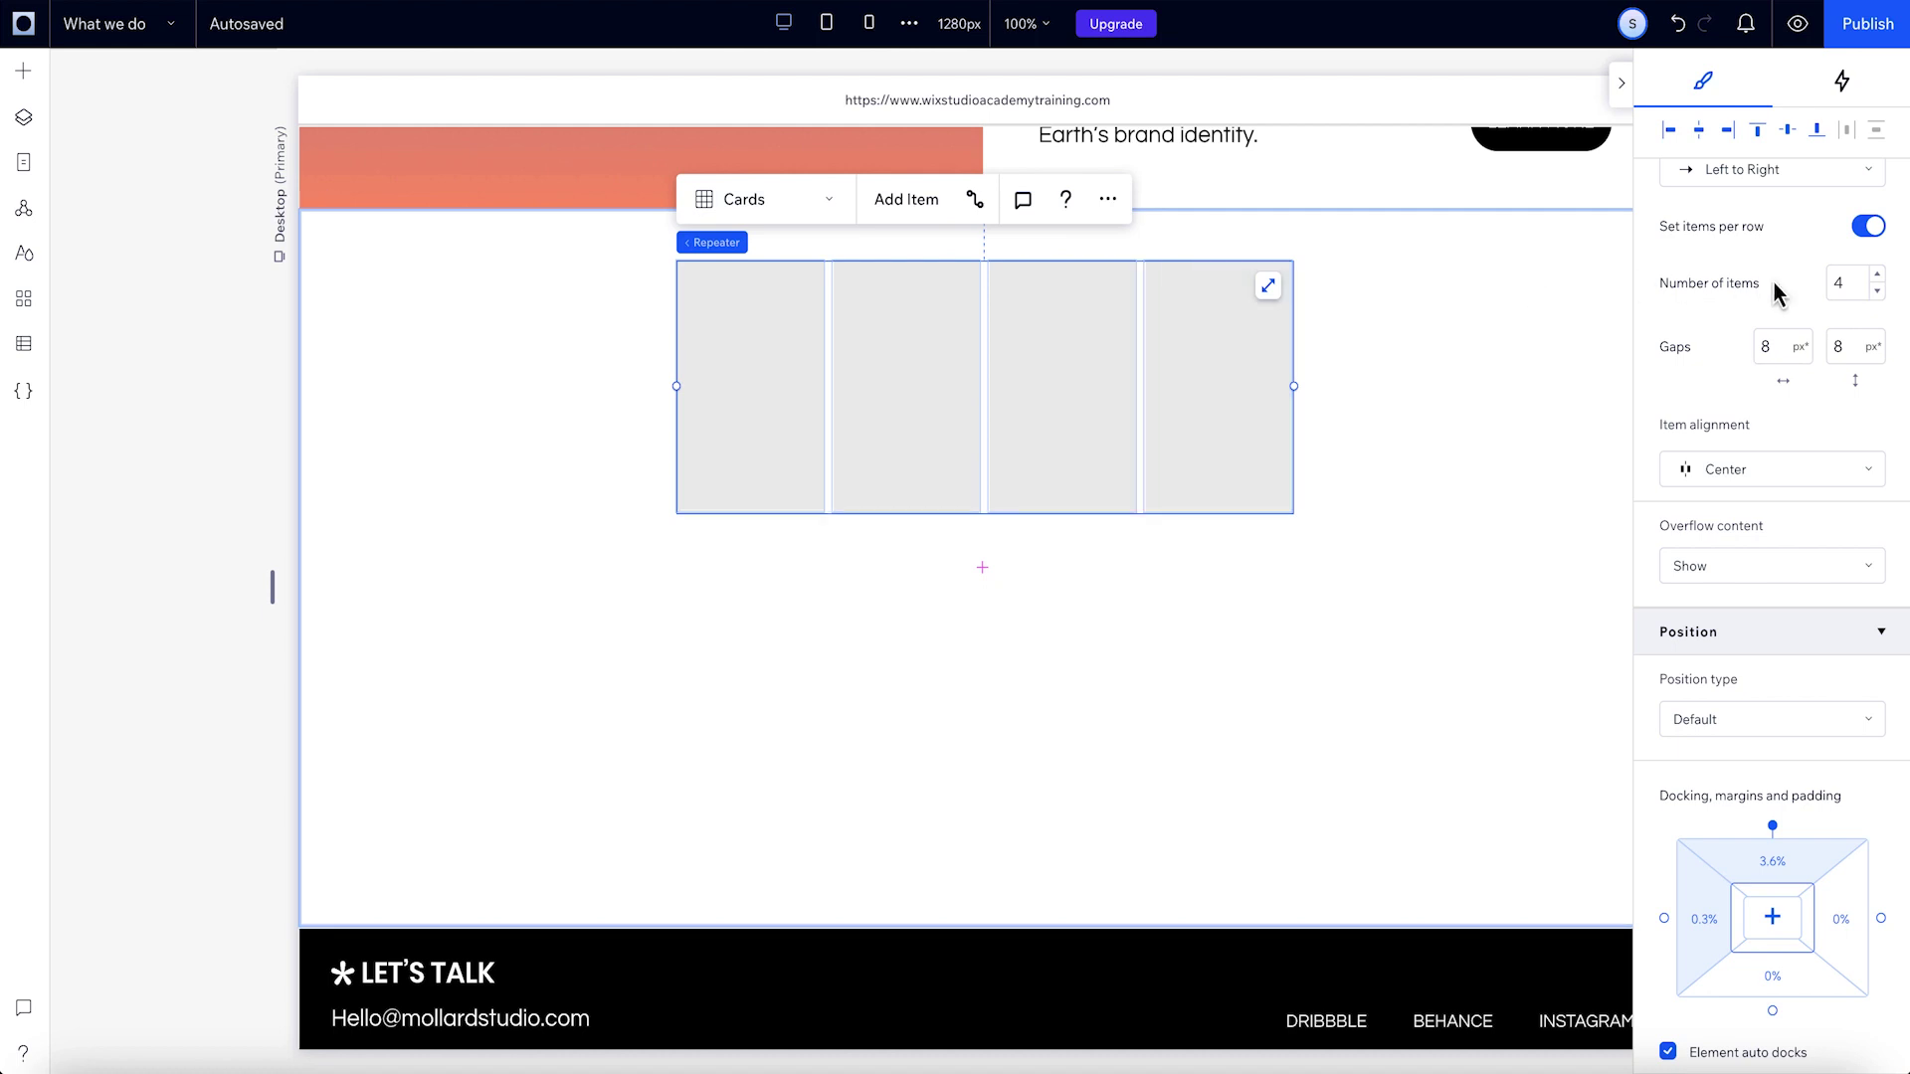
- Set the repeater's Item alignment to Space Between
scroll(1774, 283, up, 3)
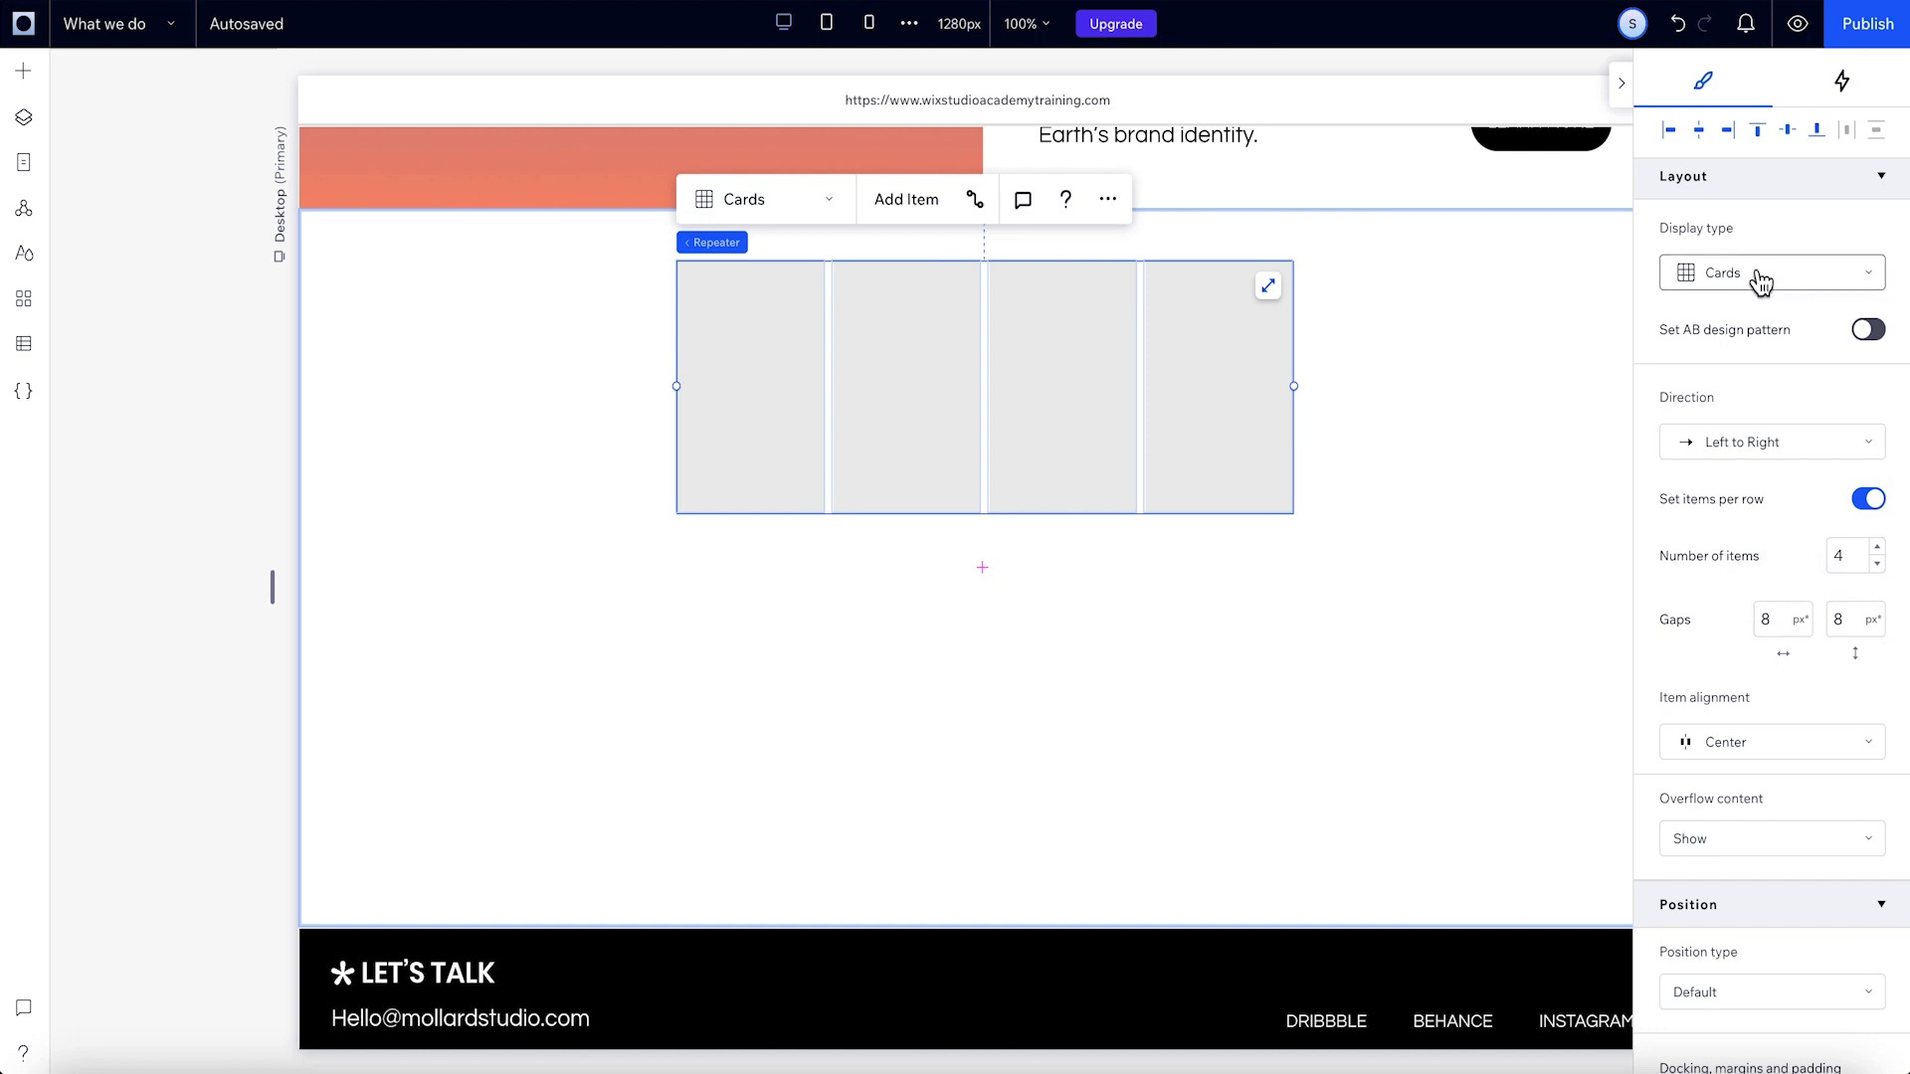
click(1780, 744)
click(1778, 709)
click(1770, 740)
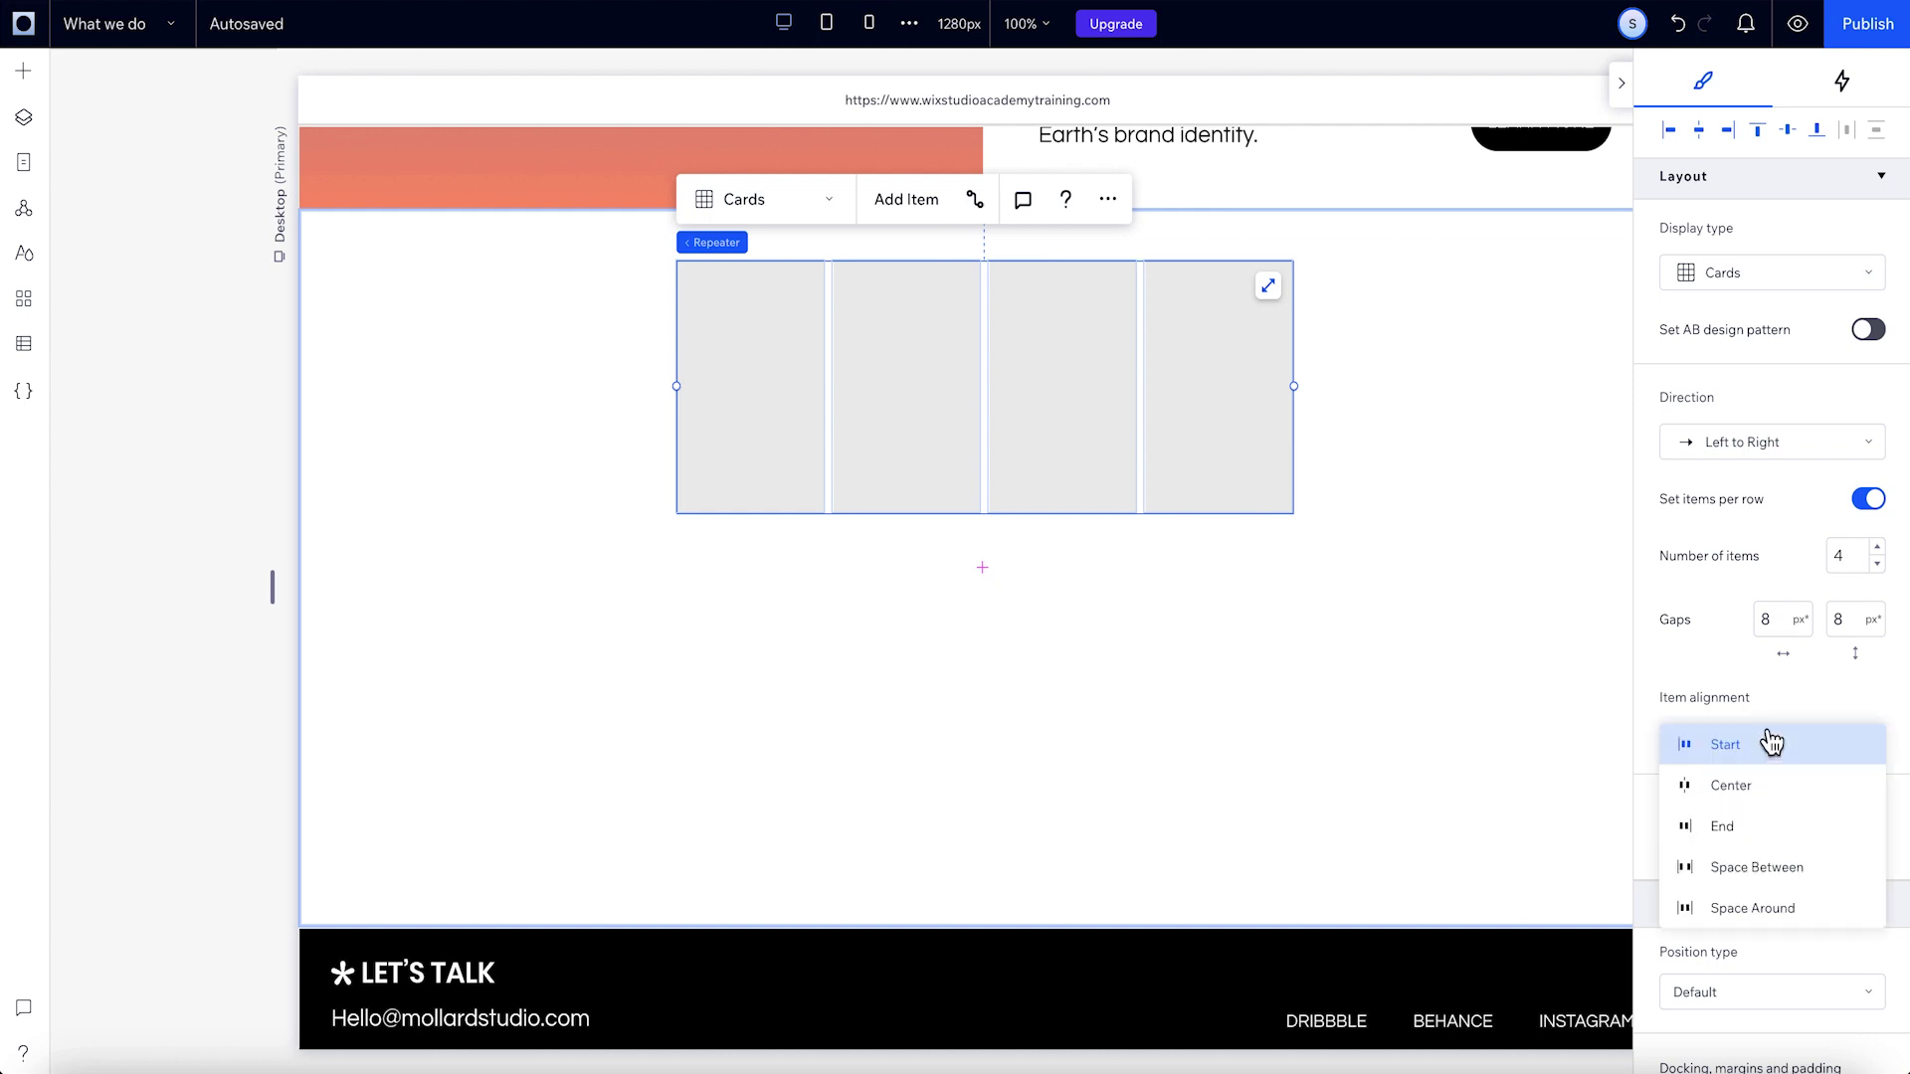
click(1766, 865)
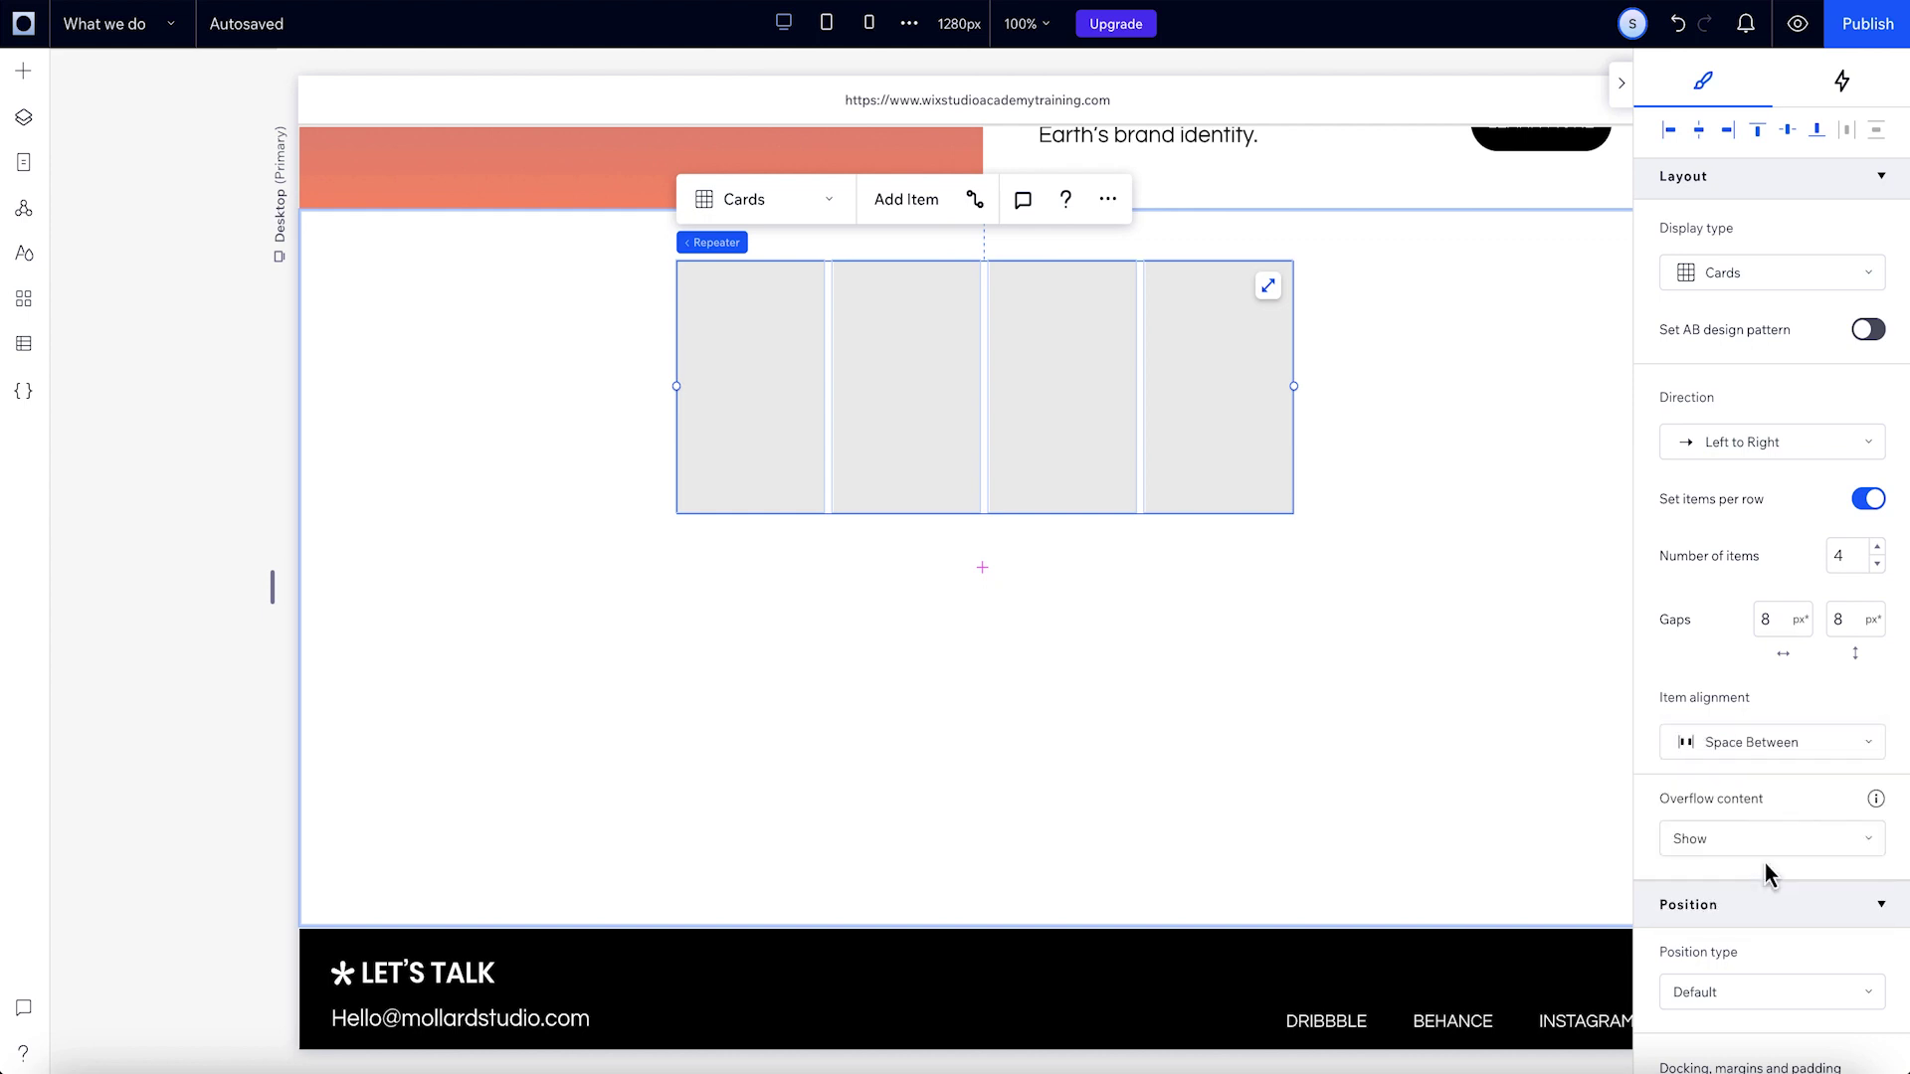
- Drag the repeater's left and right edges out to the section edges and collapse the inspector
drag(1293, 386, 1631, 456)
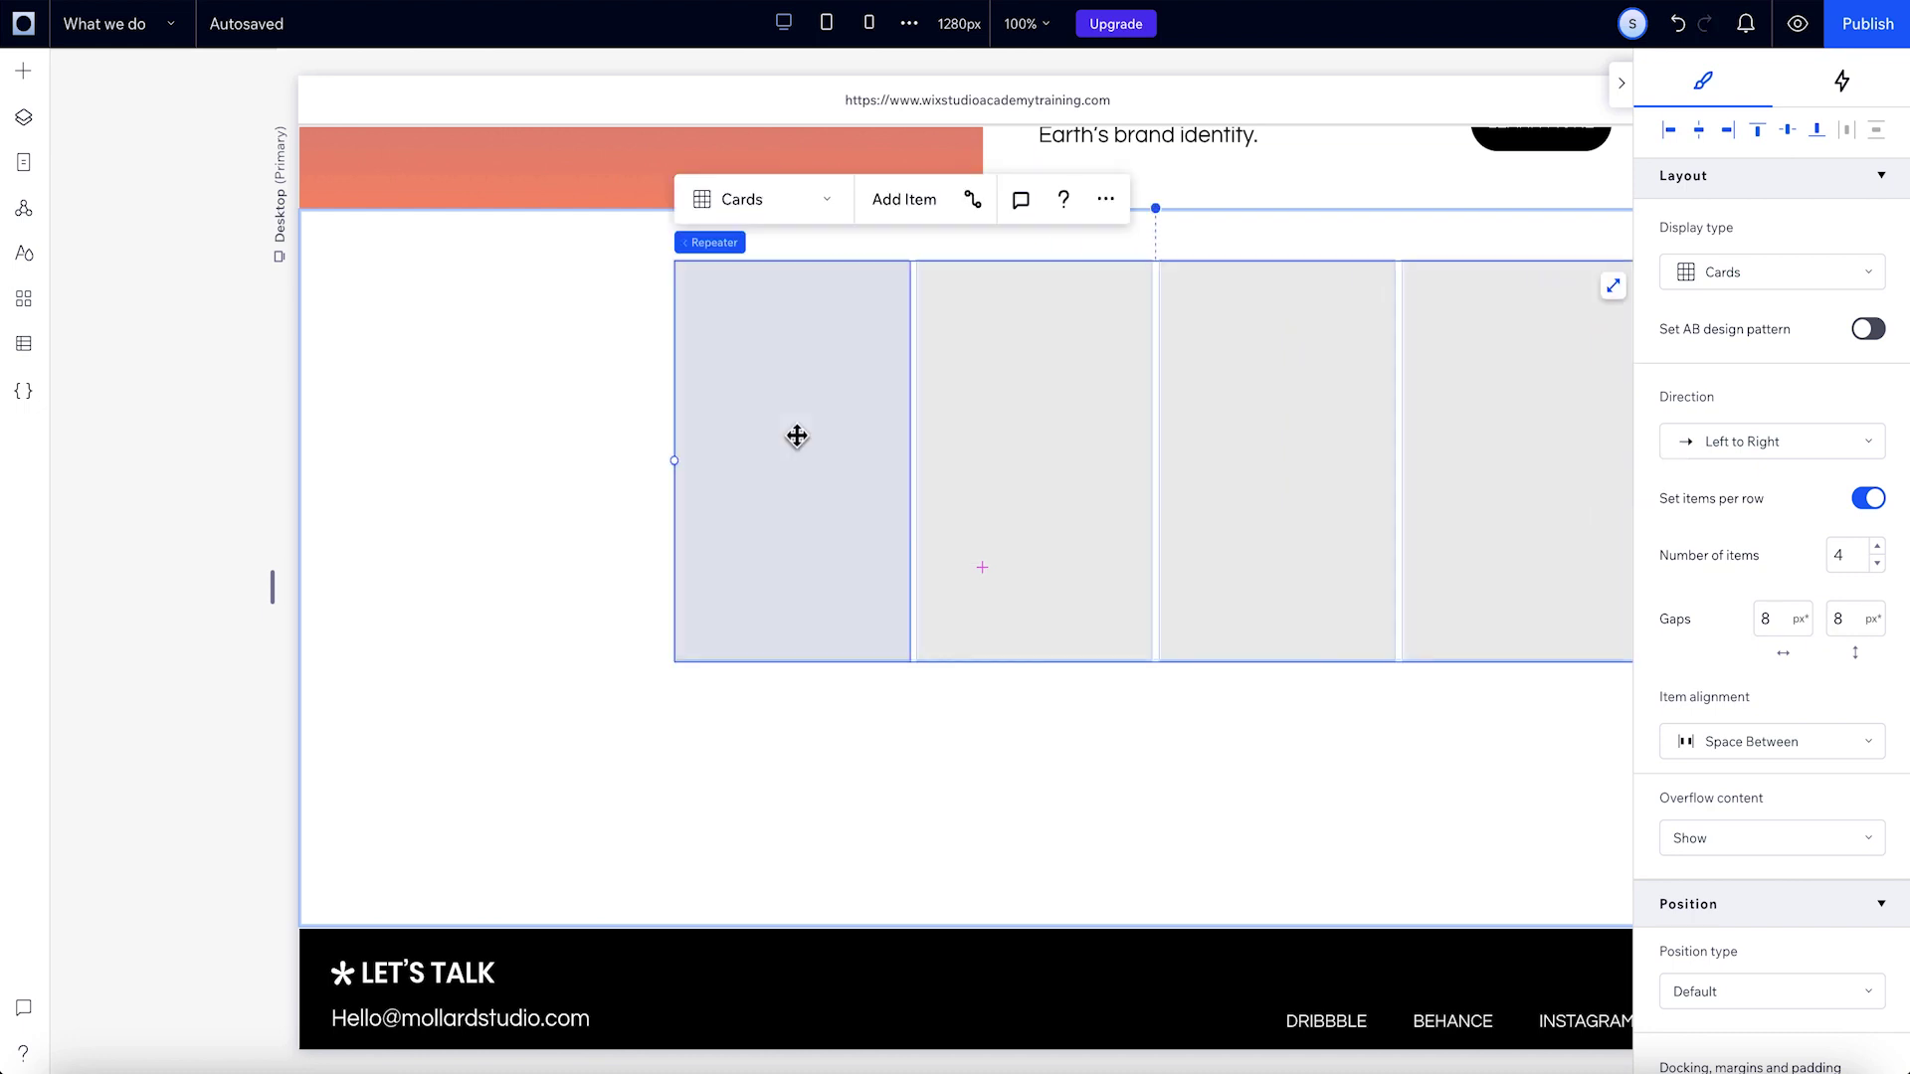
drag(674, 460, 323, 448)
click(1620, 83)
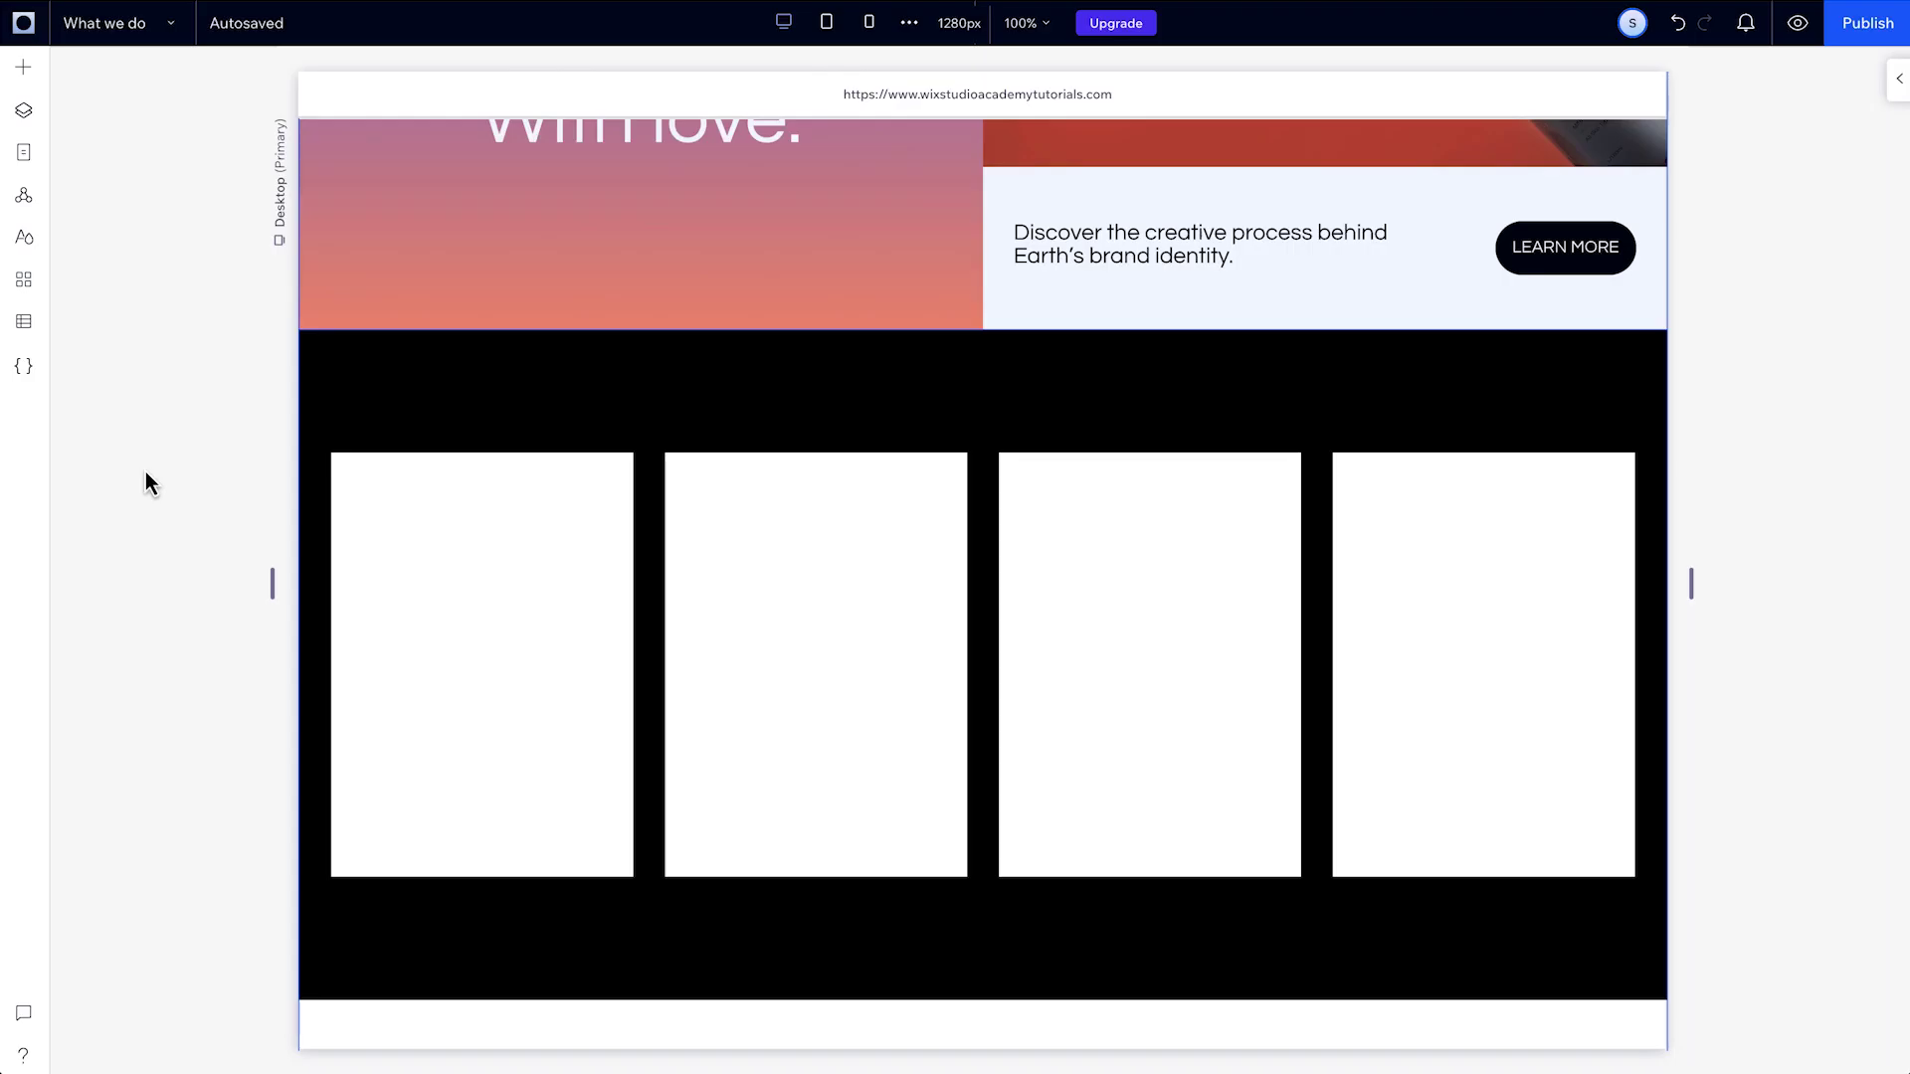
click(494, 589)
key(Escape)
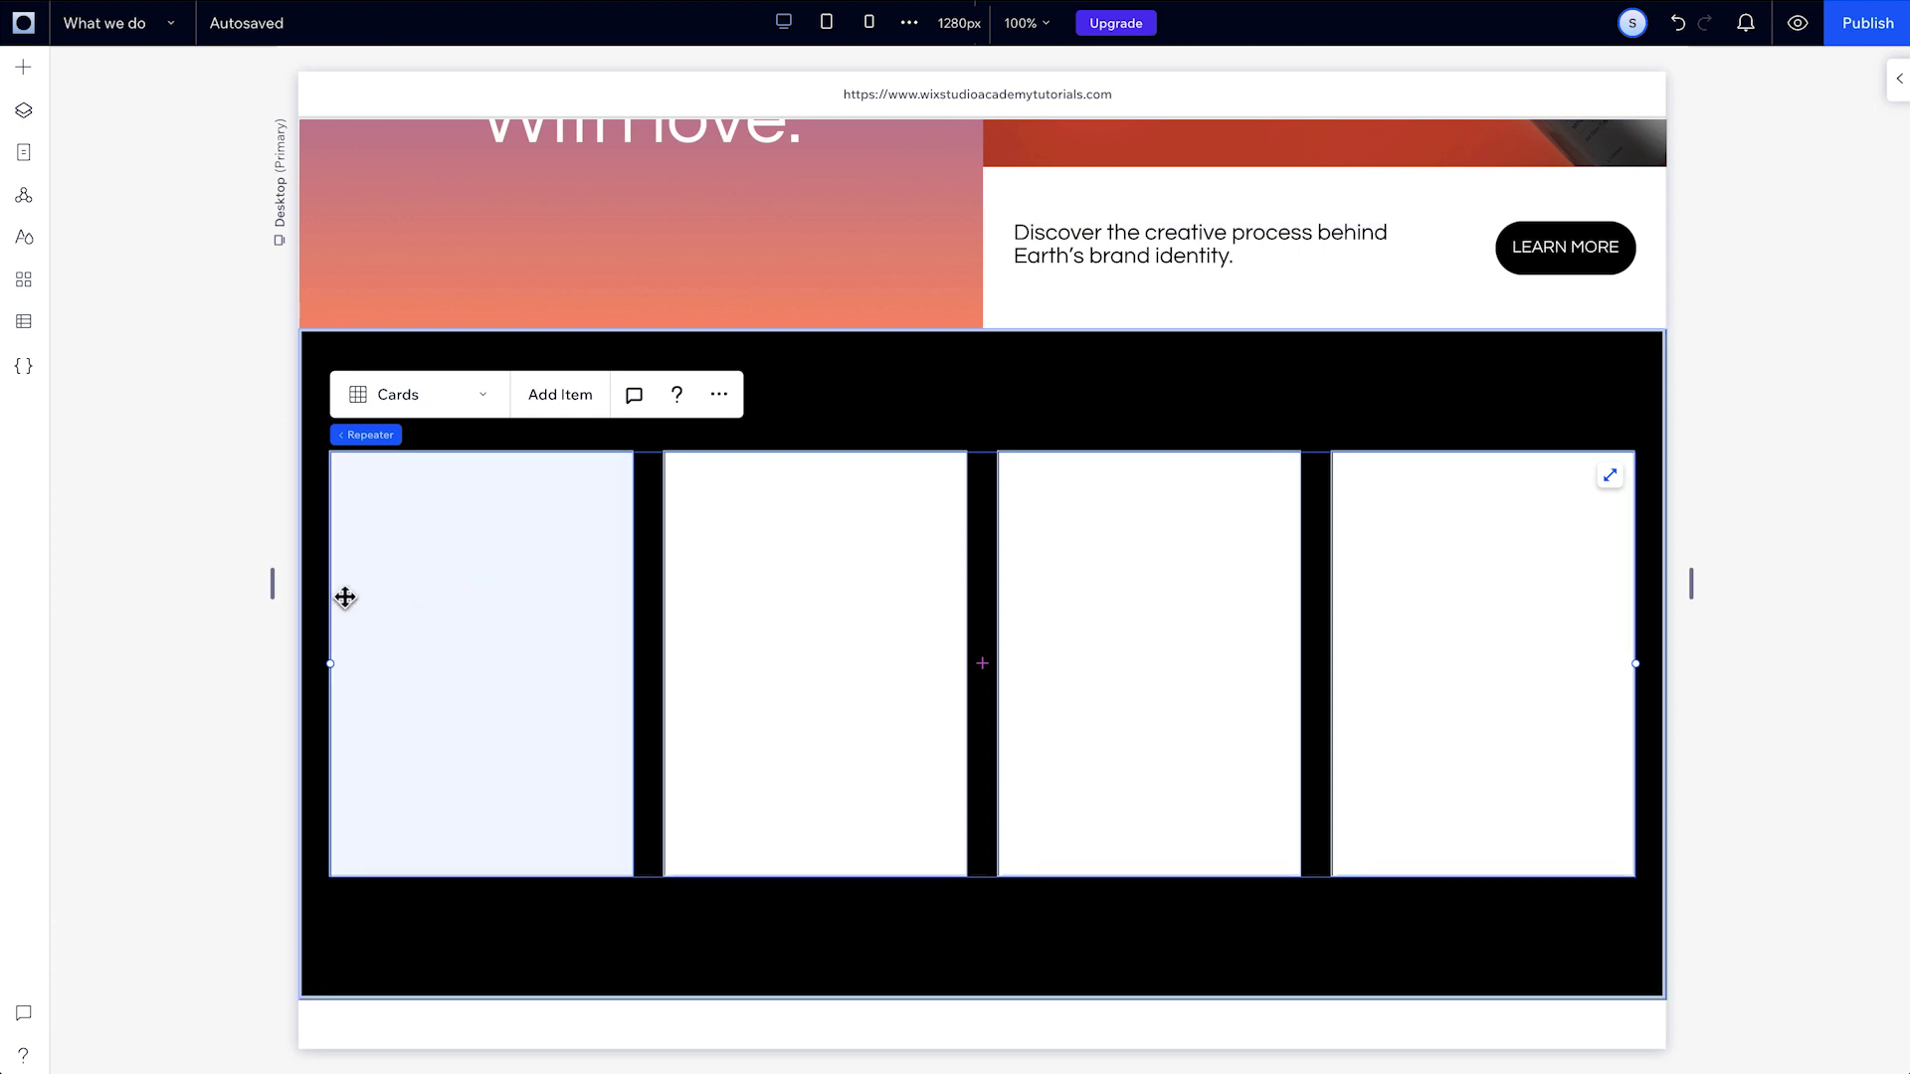
mouse_move(273, 587)
mouse_down()
mouse_move(468, 611)
mouse_move(246, 588)
mouse_up()
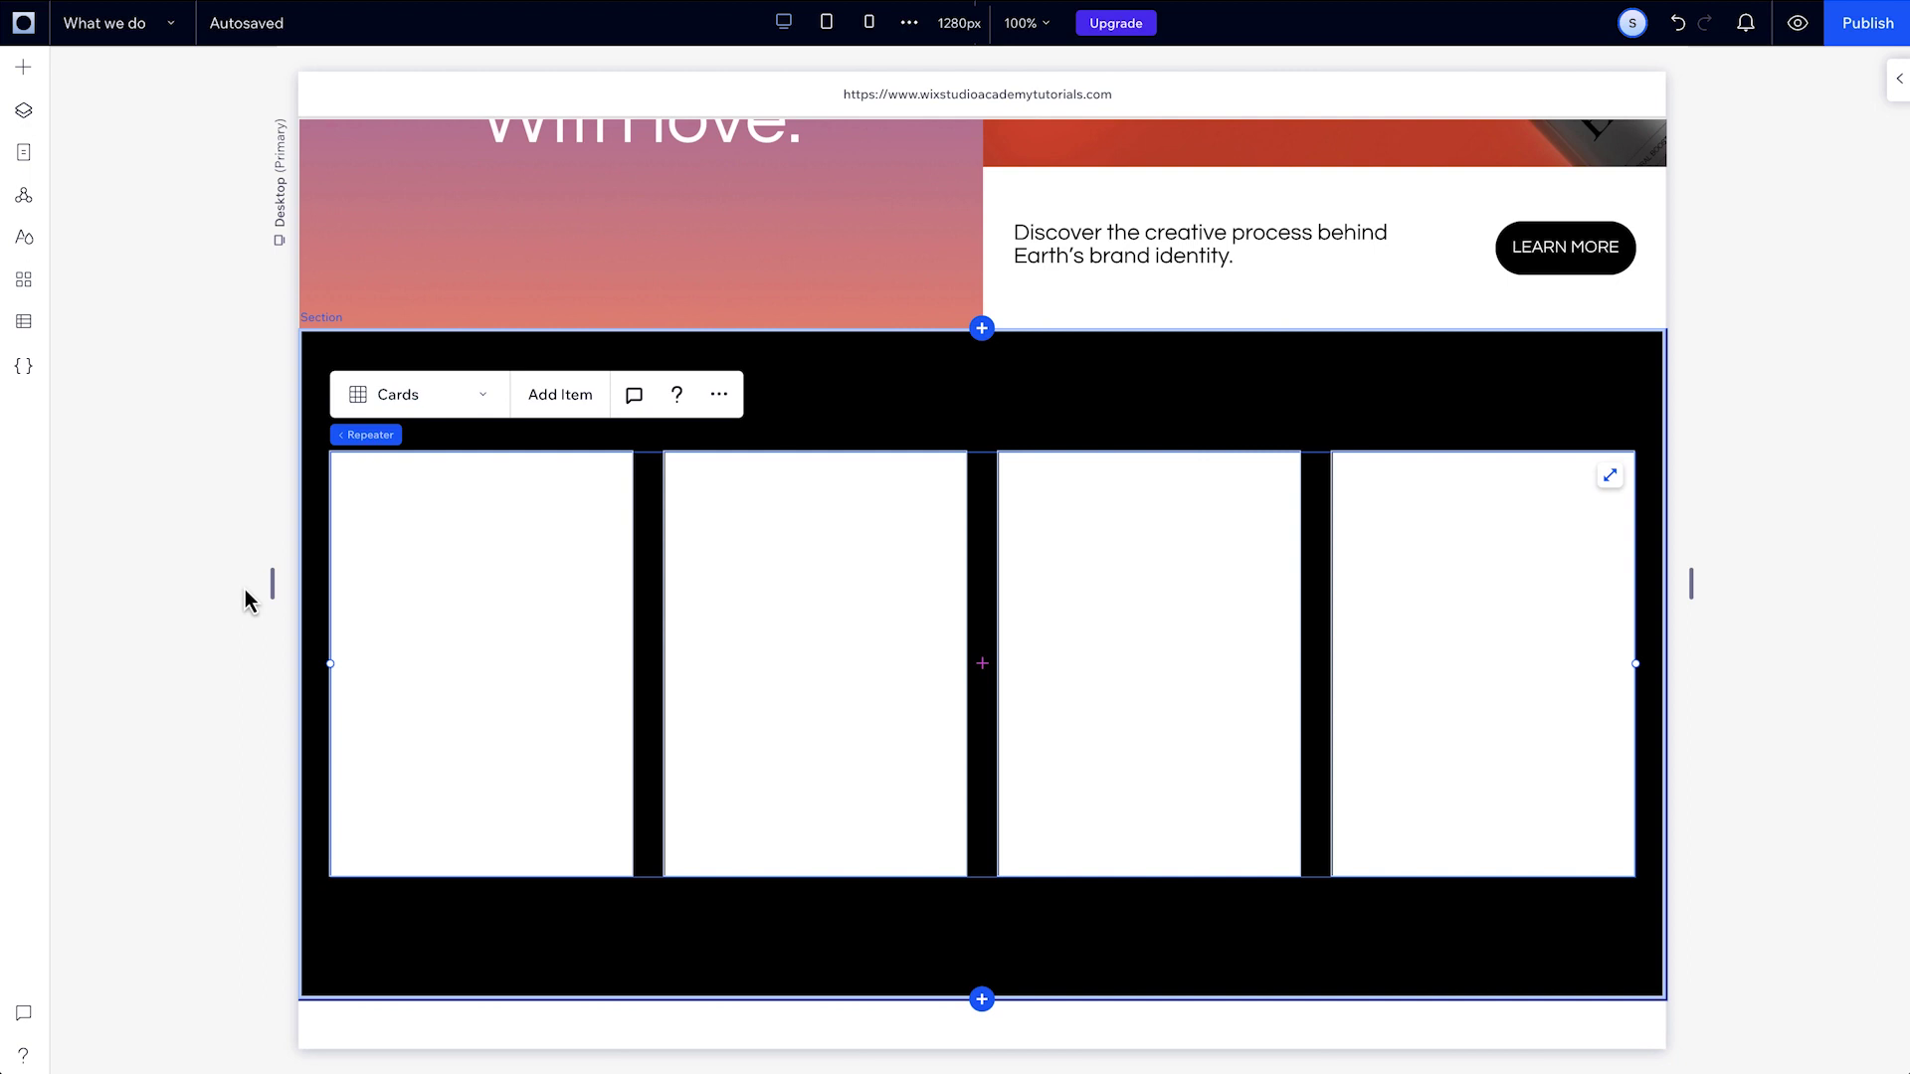
- Add a title, paragraph text and a divider line from Assets into the first card
click(26, 67)
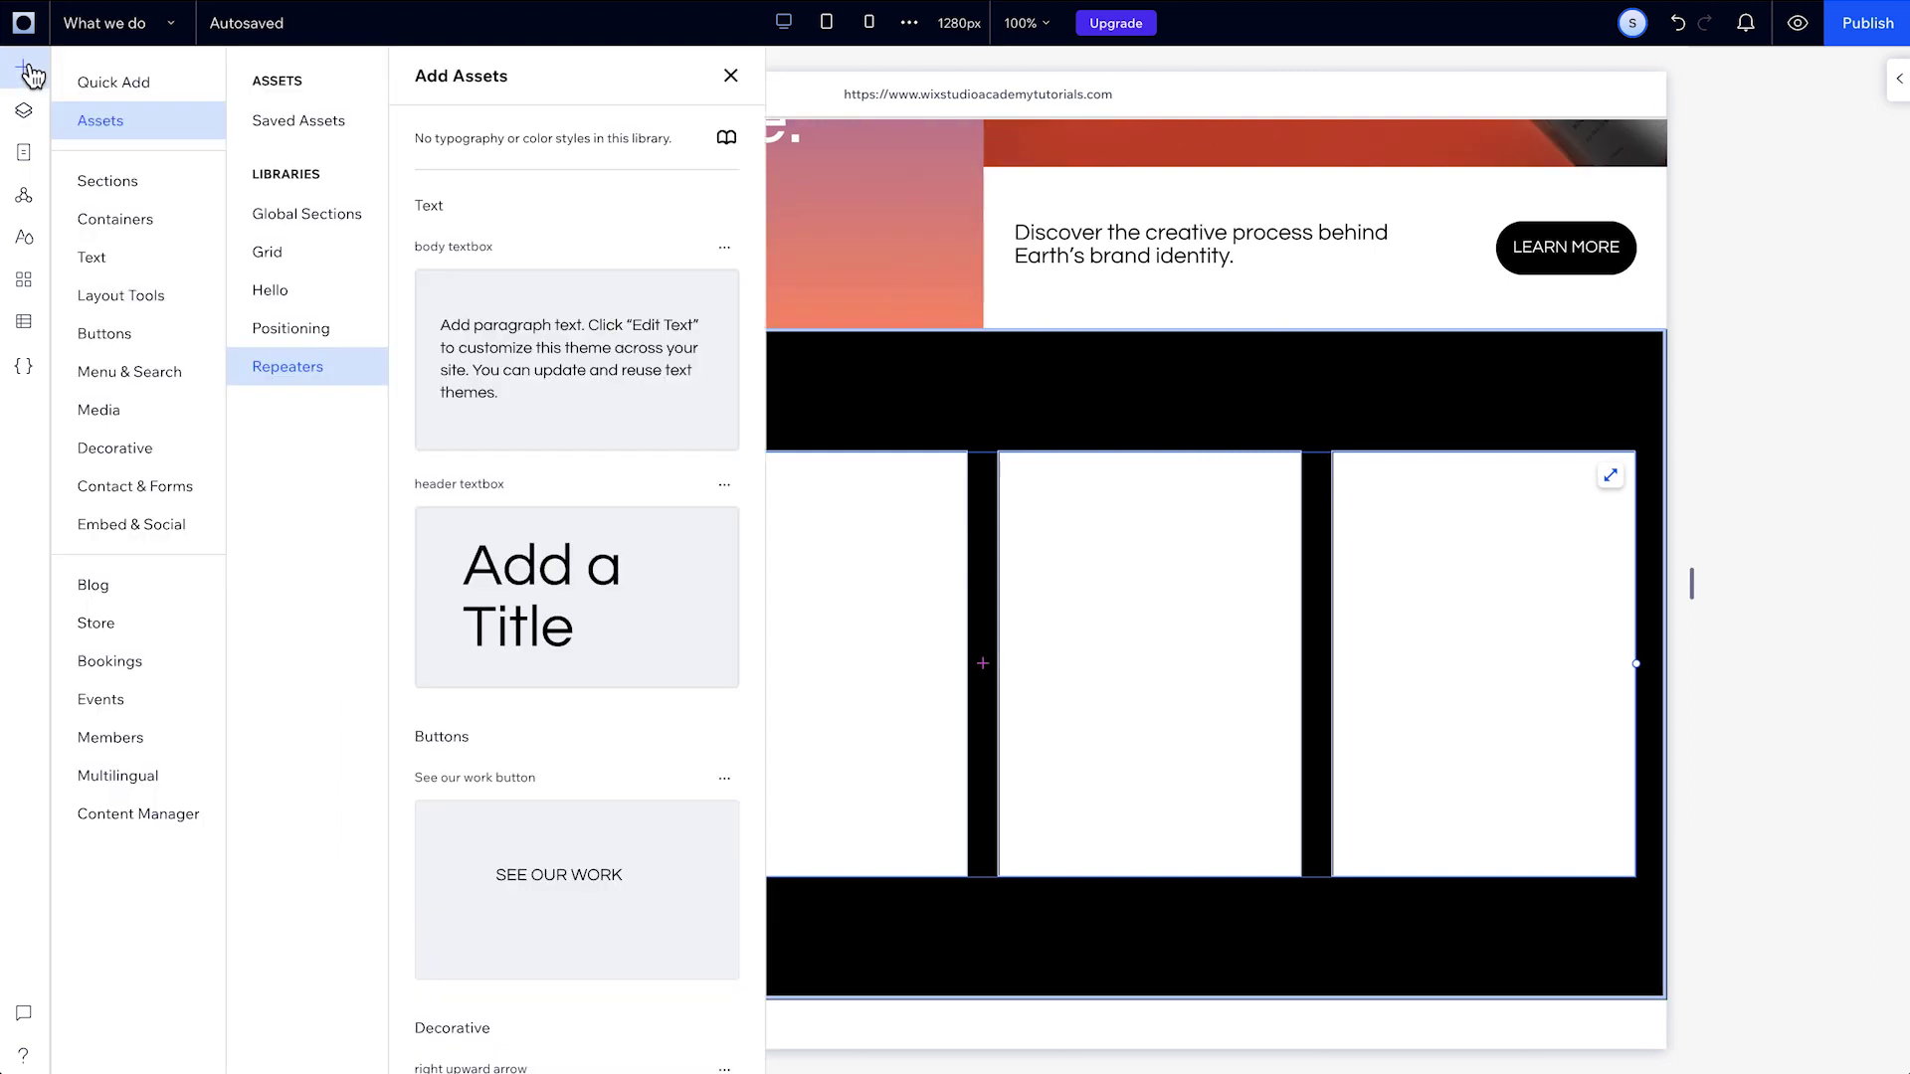
drag(504, 594, 488, 550)
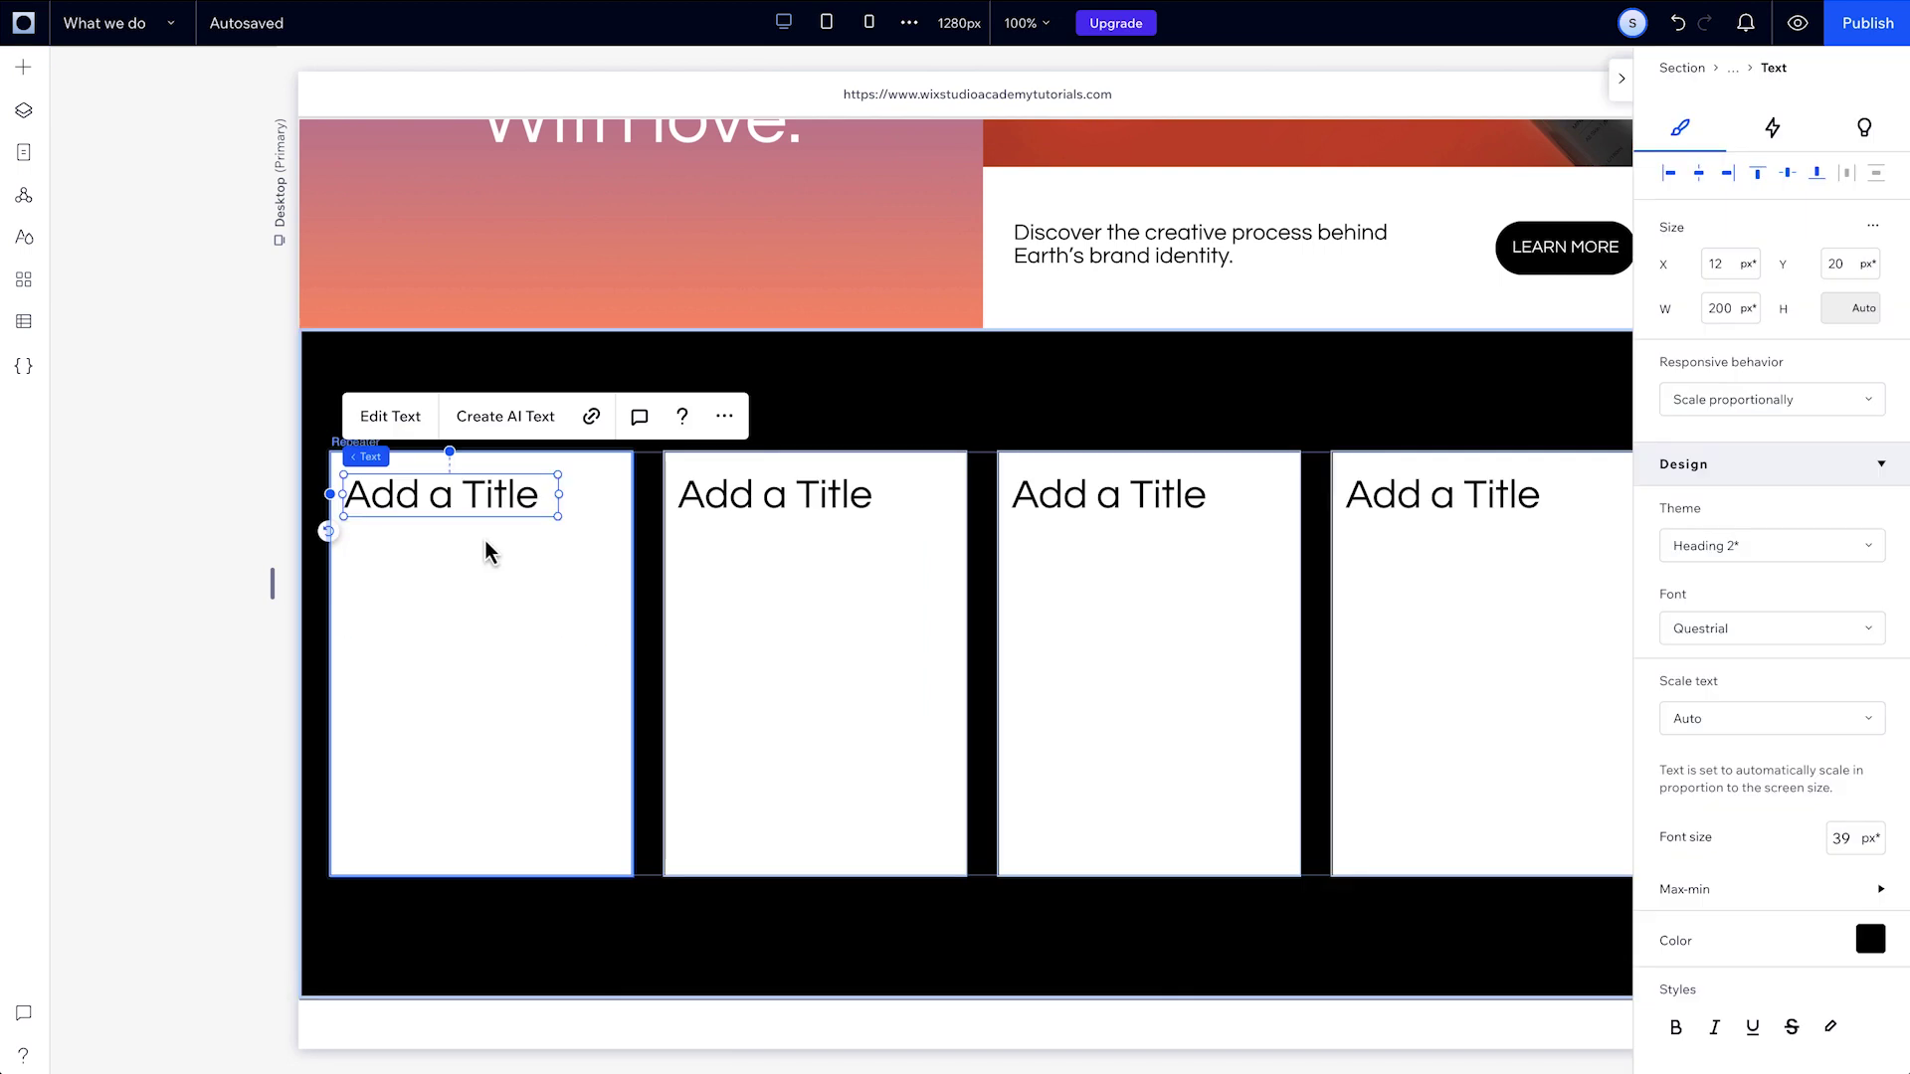
click(23, 67)
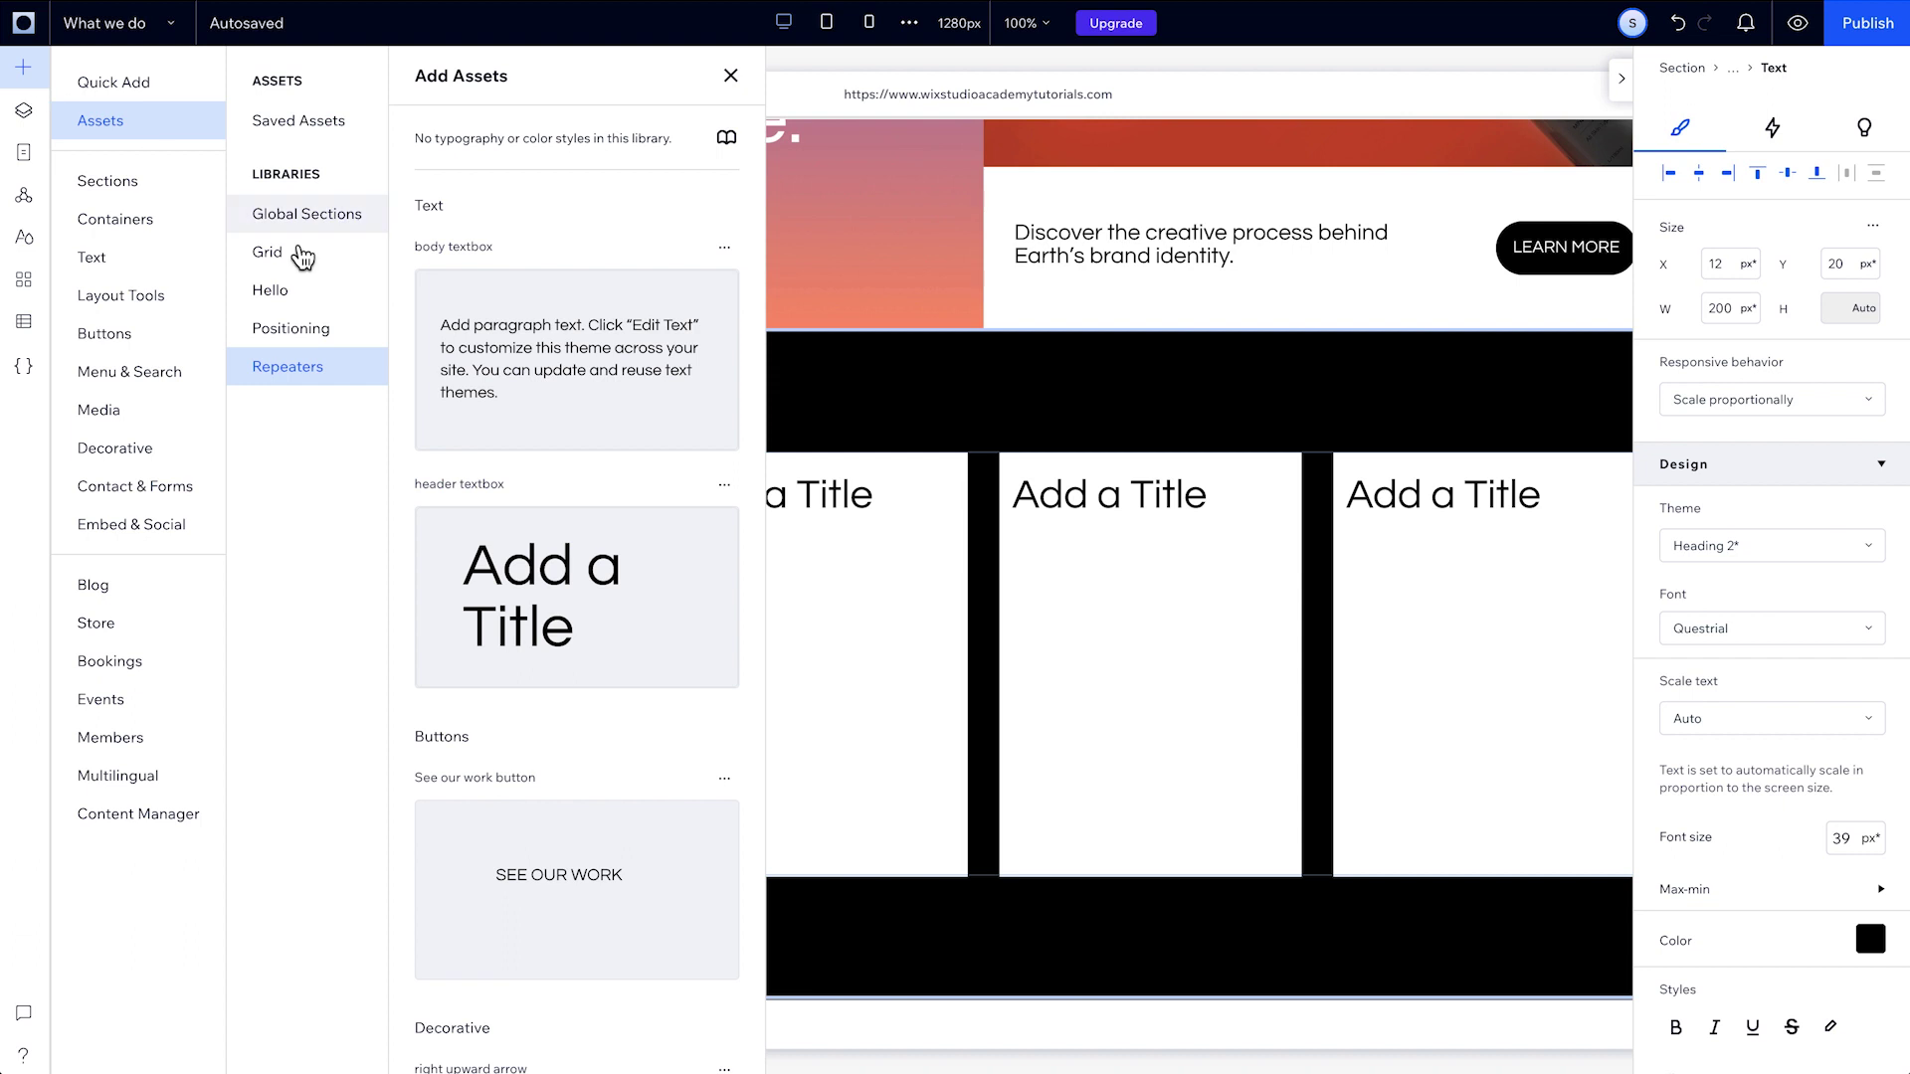
drag(656, 366, 488, 651)
click(23, 67)
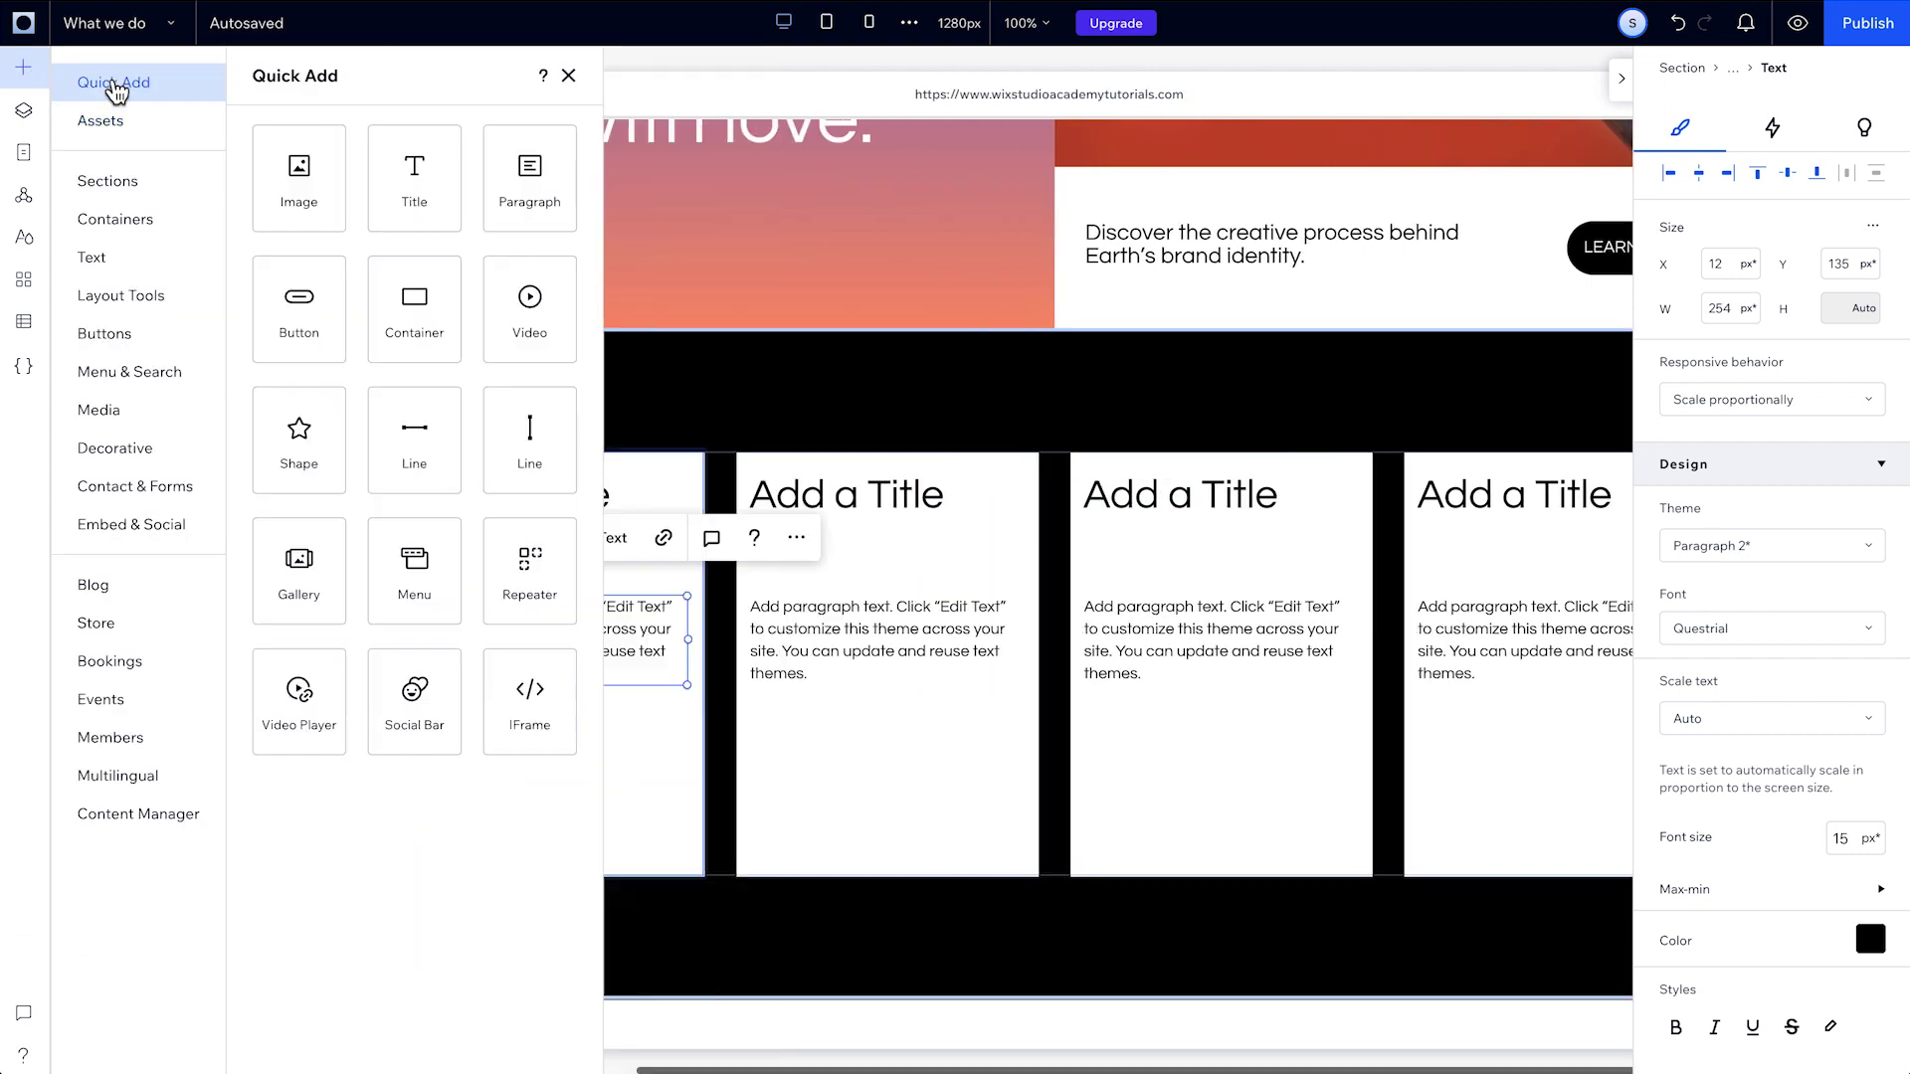
drag(414, 439, 545, 783)
- Add the SEE OUR WORK button and the yellow arrow icon to the first card
click(23, 67)
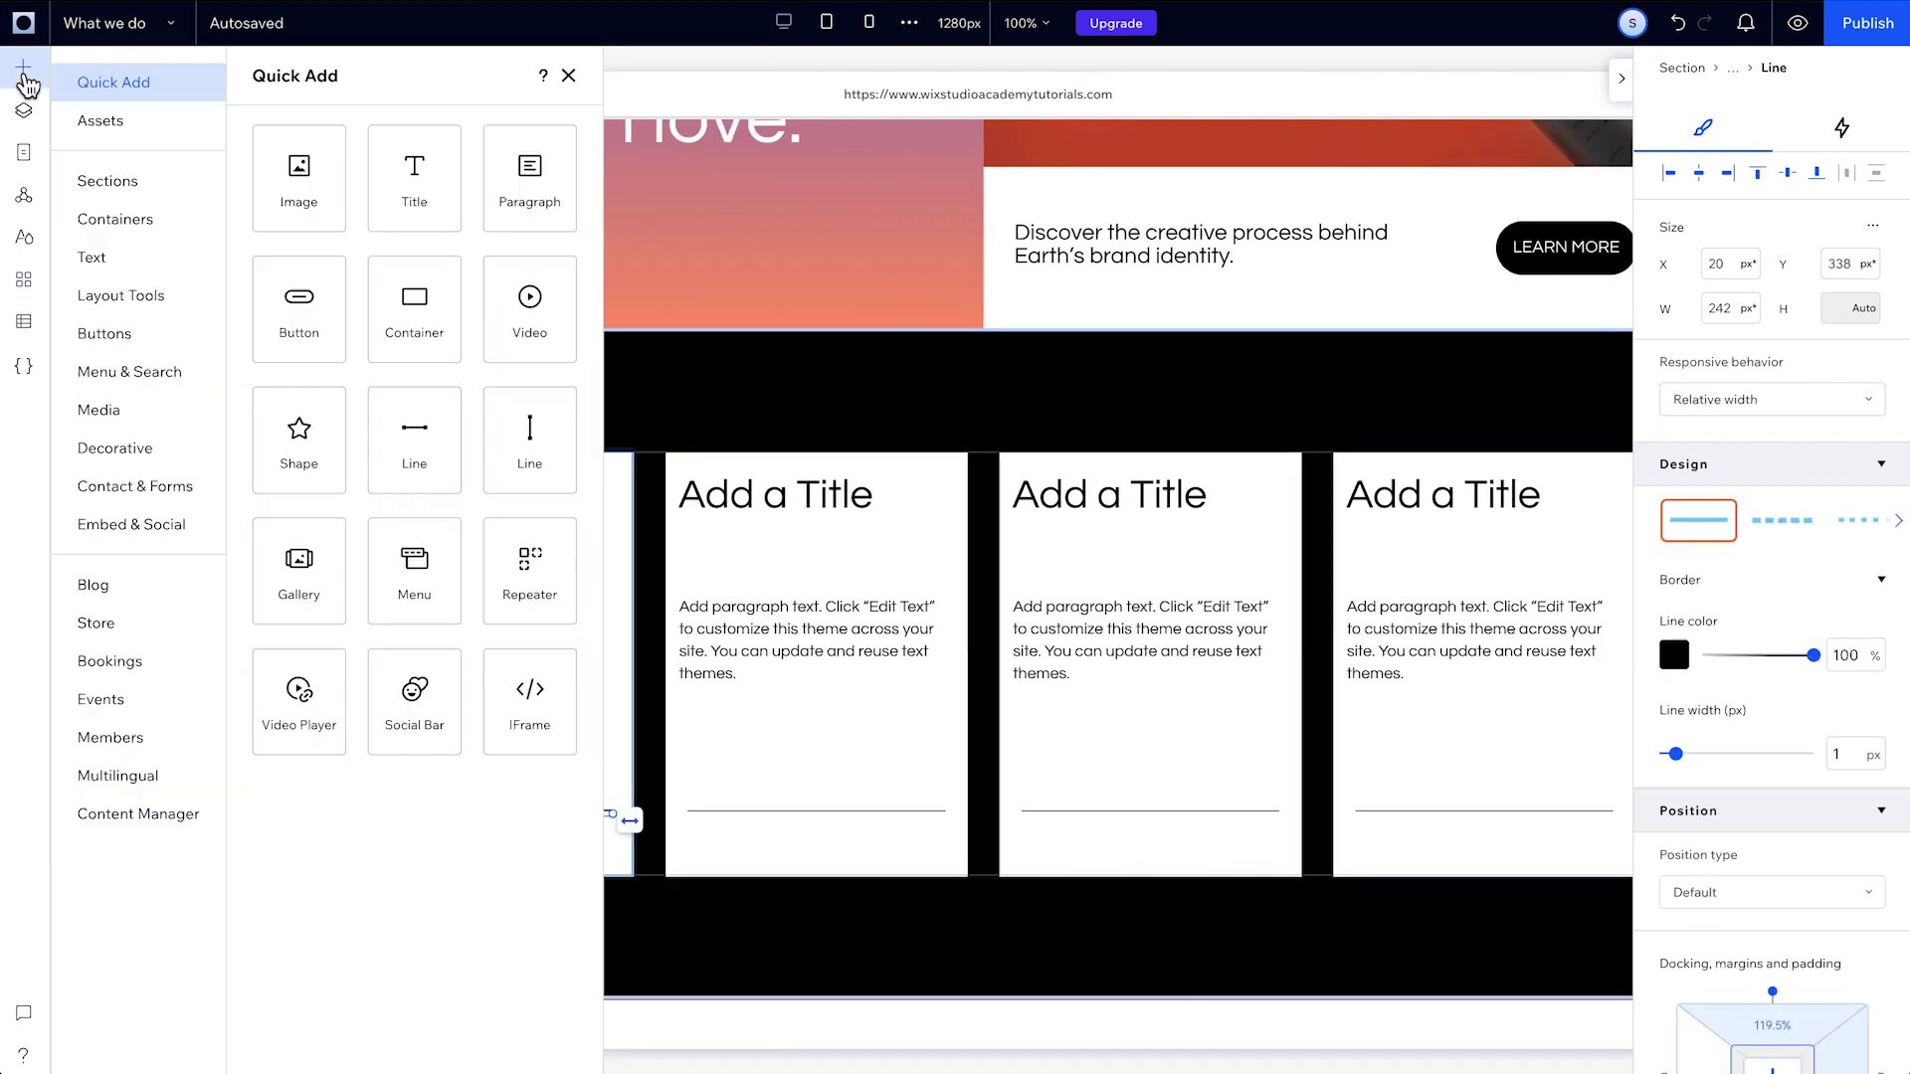
click(86, 120)
drag(497, 557, 543, 762)
click(23, 67)
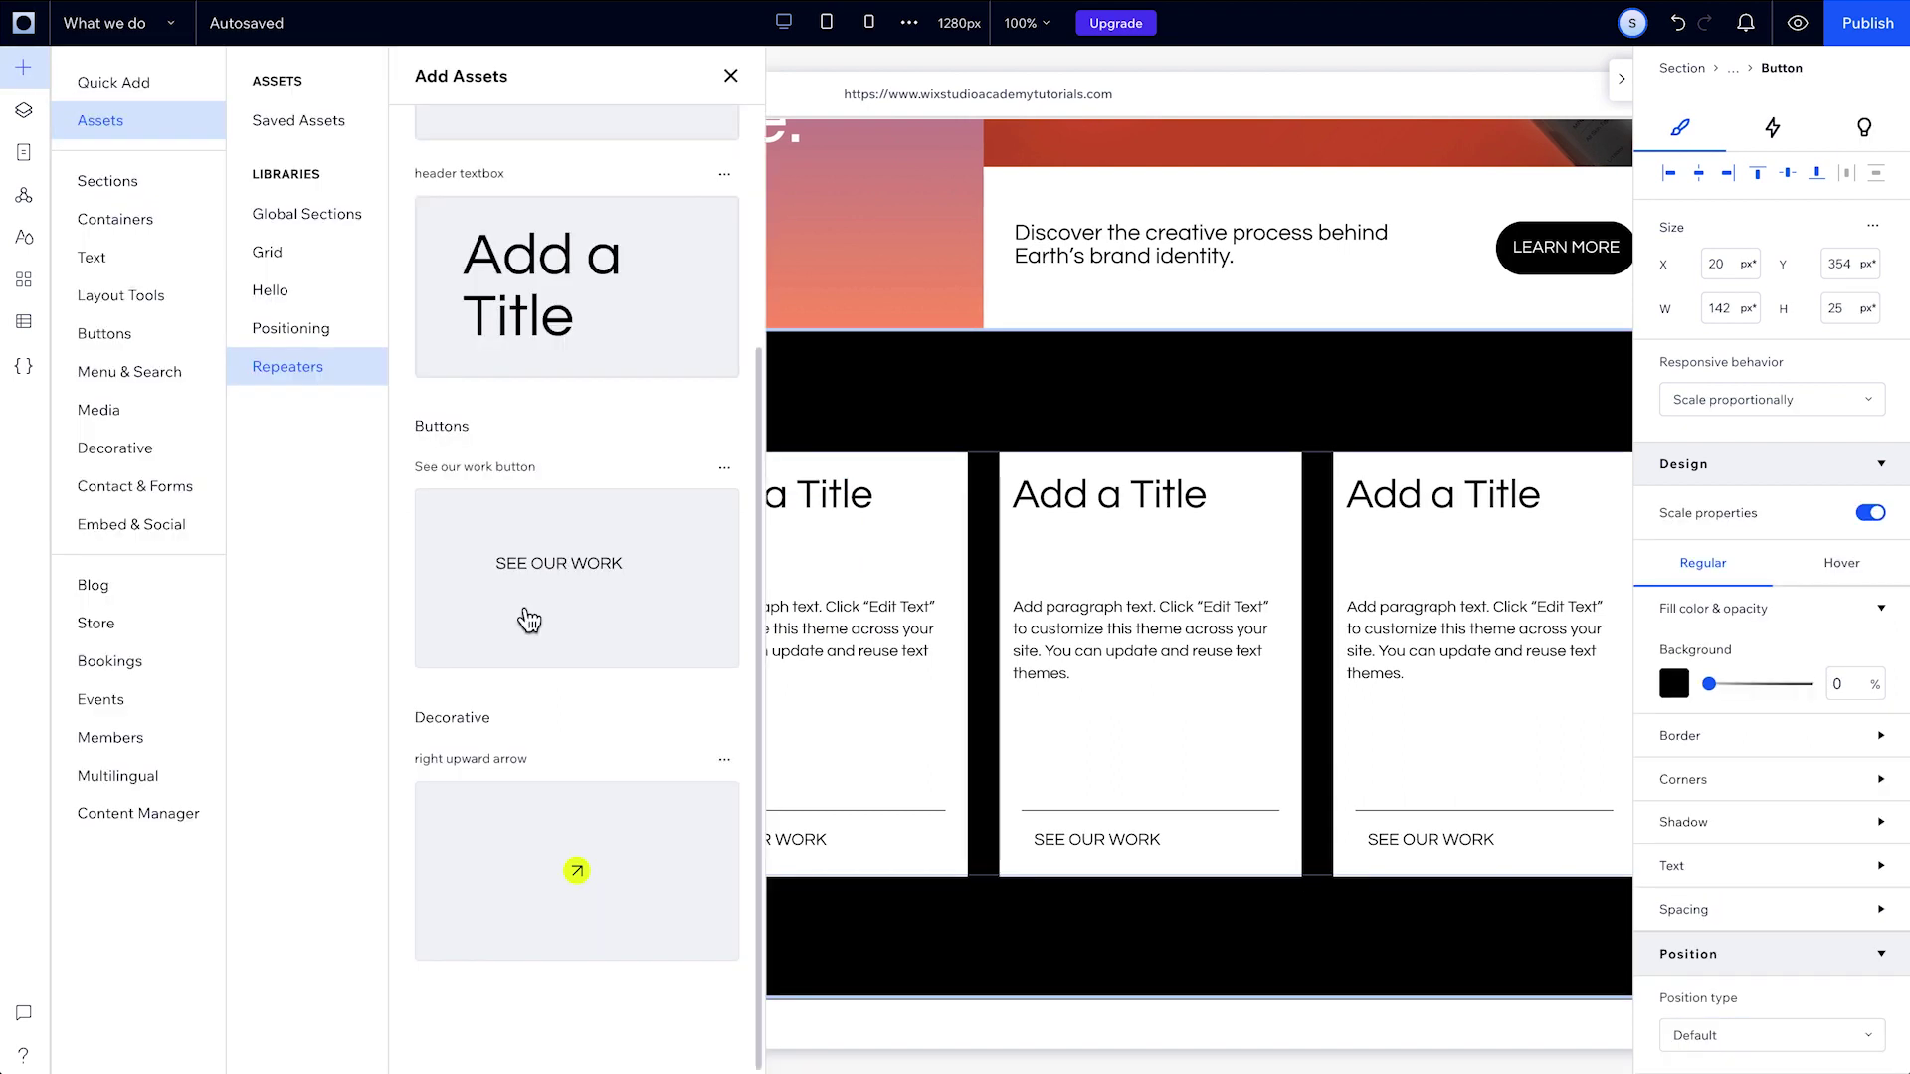
drag(571, 869, 598, 846)
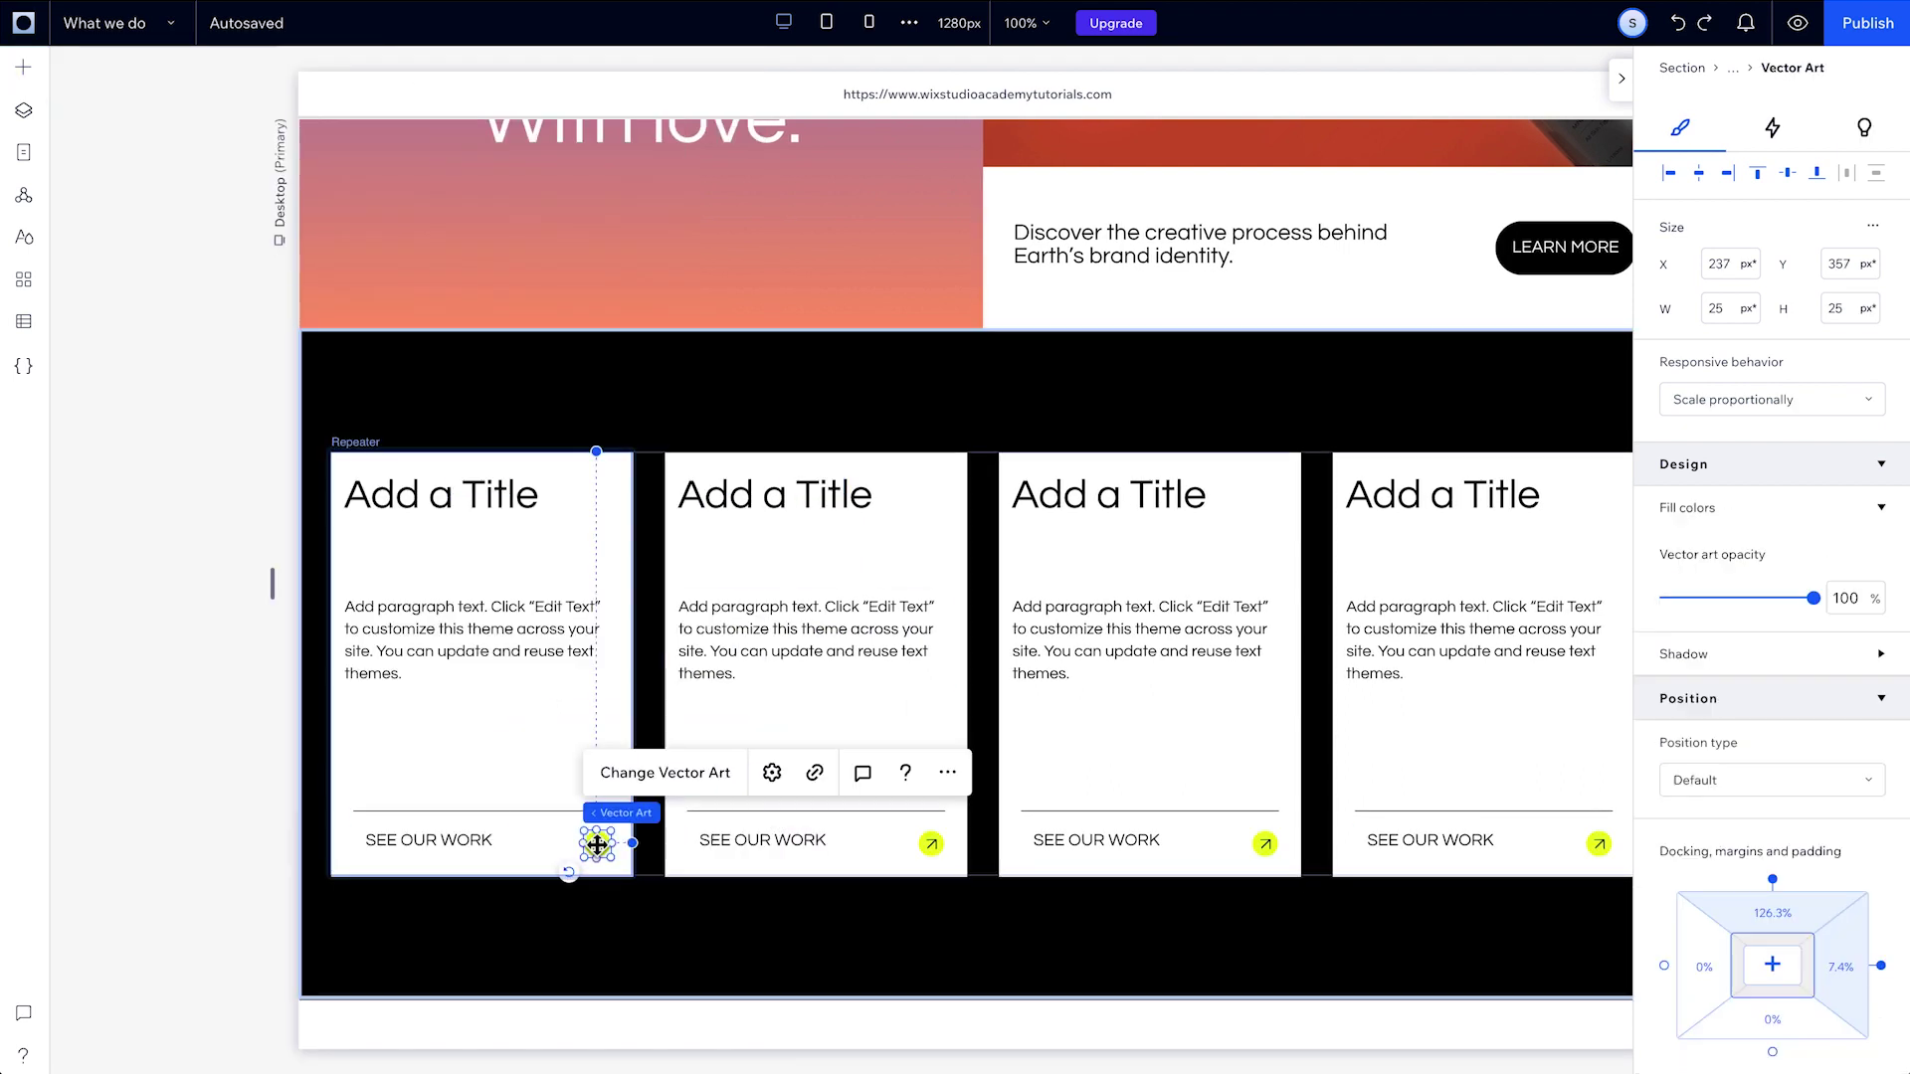
- Change the first card's title to 'Brand Identity' and widen its text box to fit one line
double_click(422, 508)
text(Brand I)
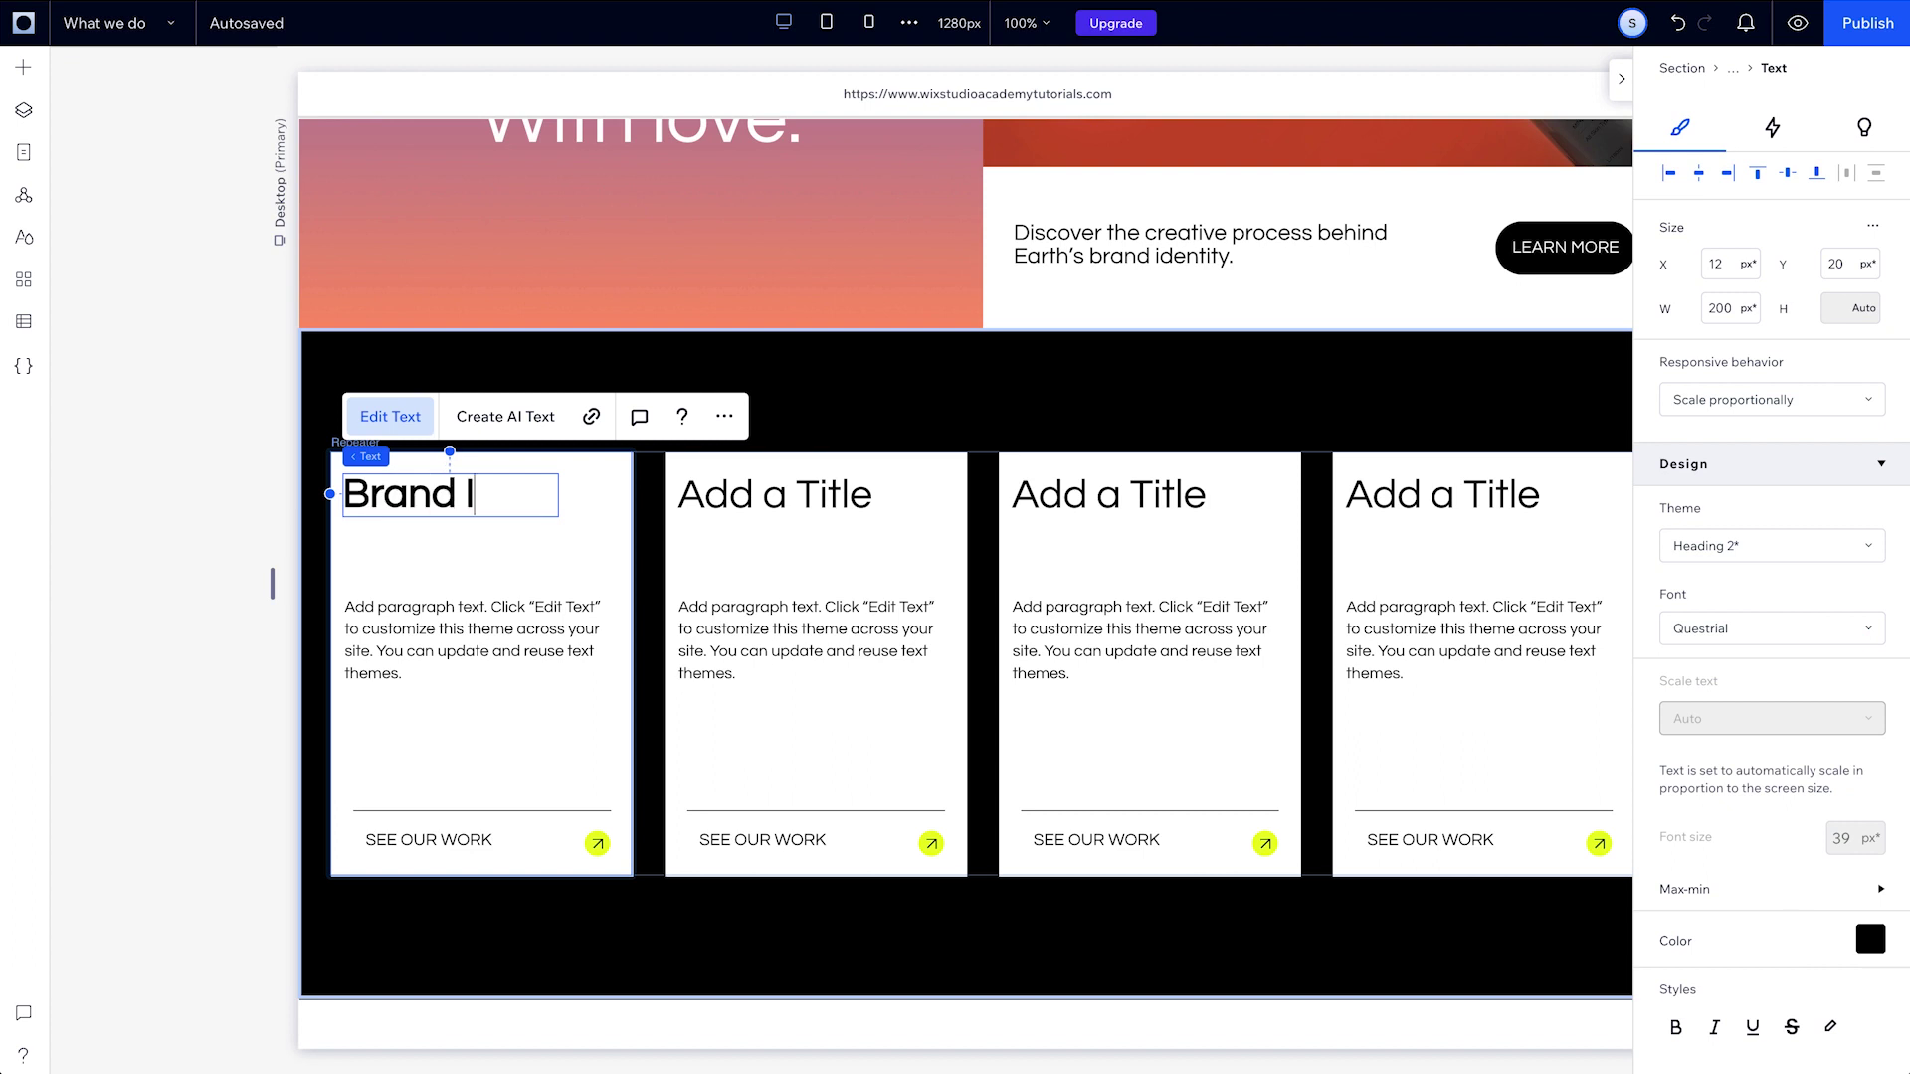
text(dentity)
key(Escape)
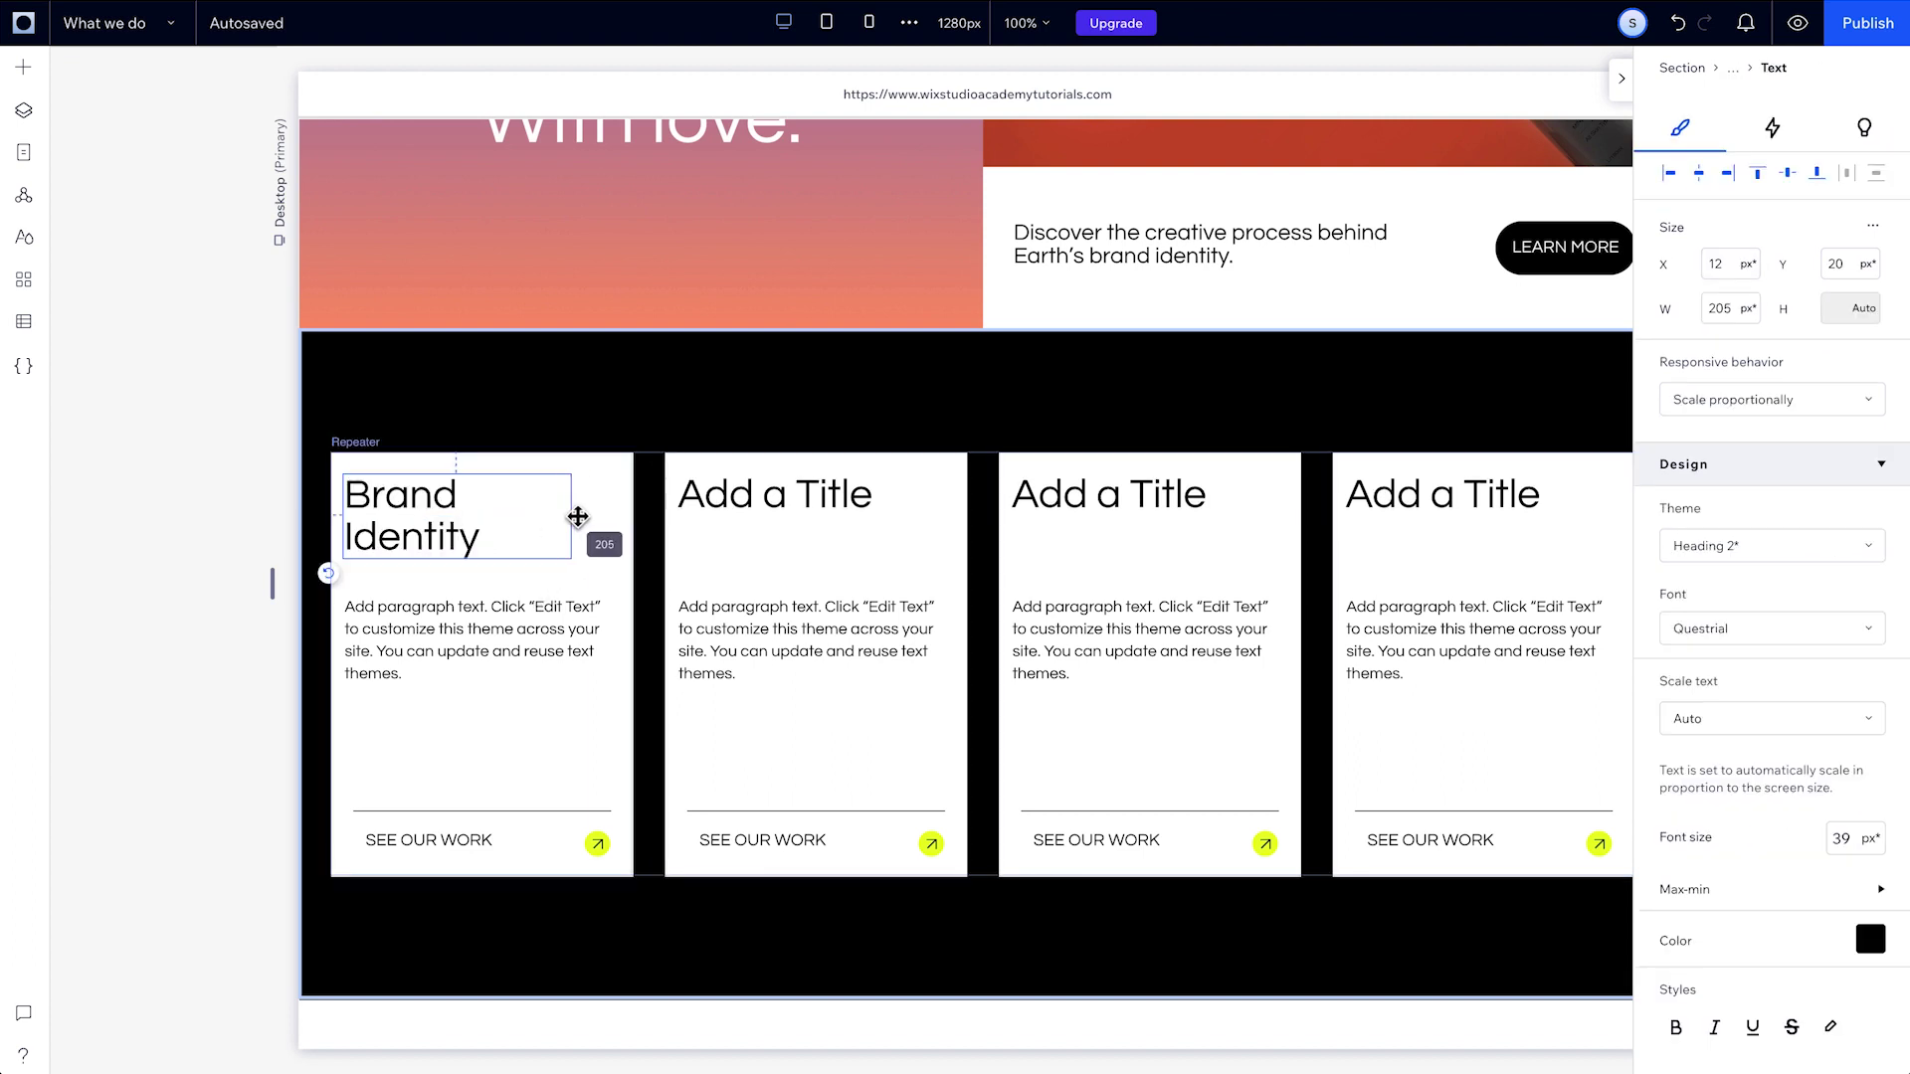
drag(558, 515, 608, 516)
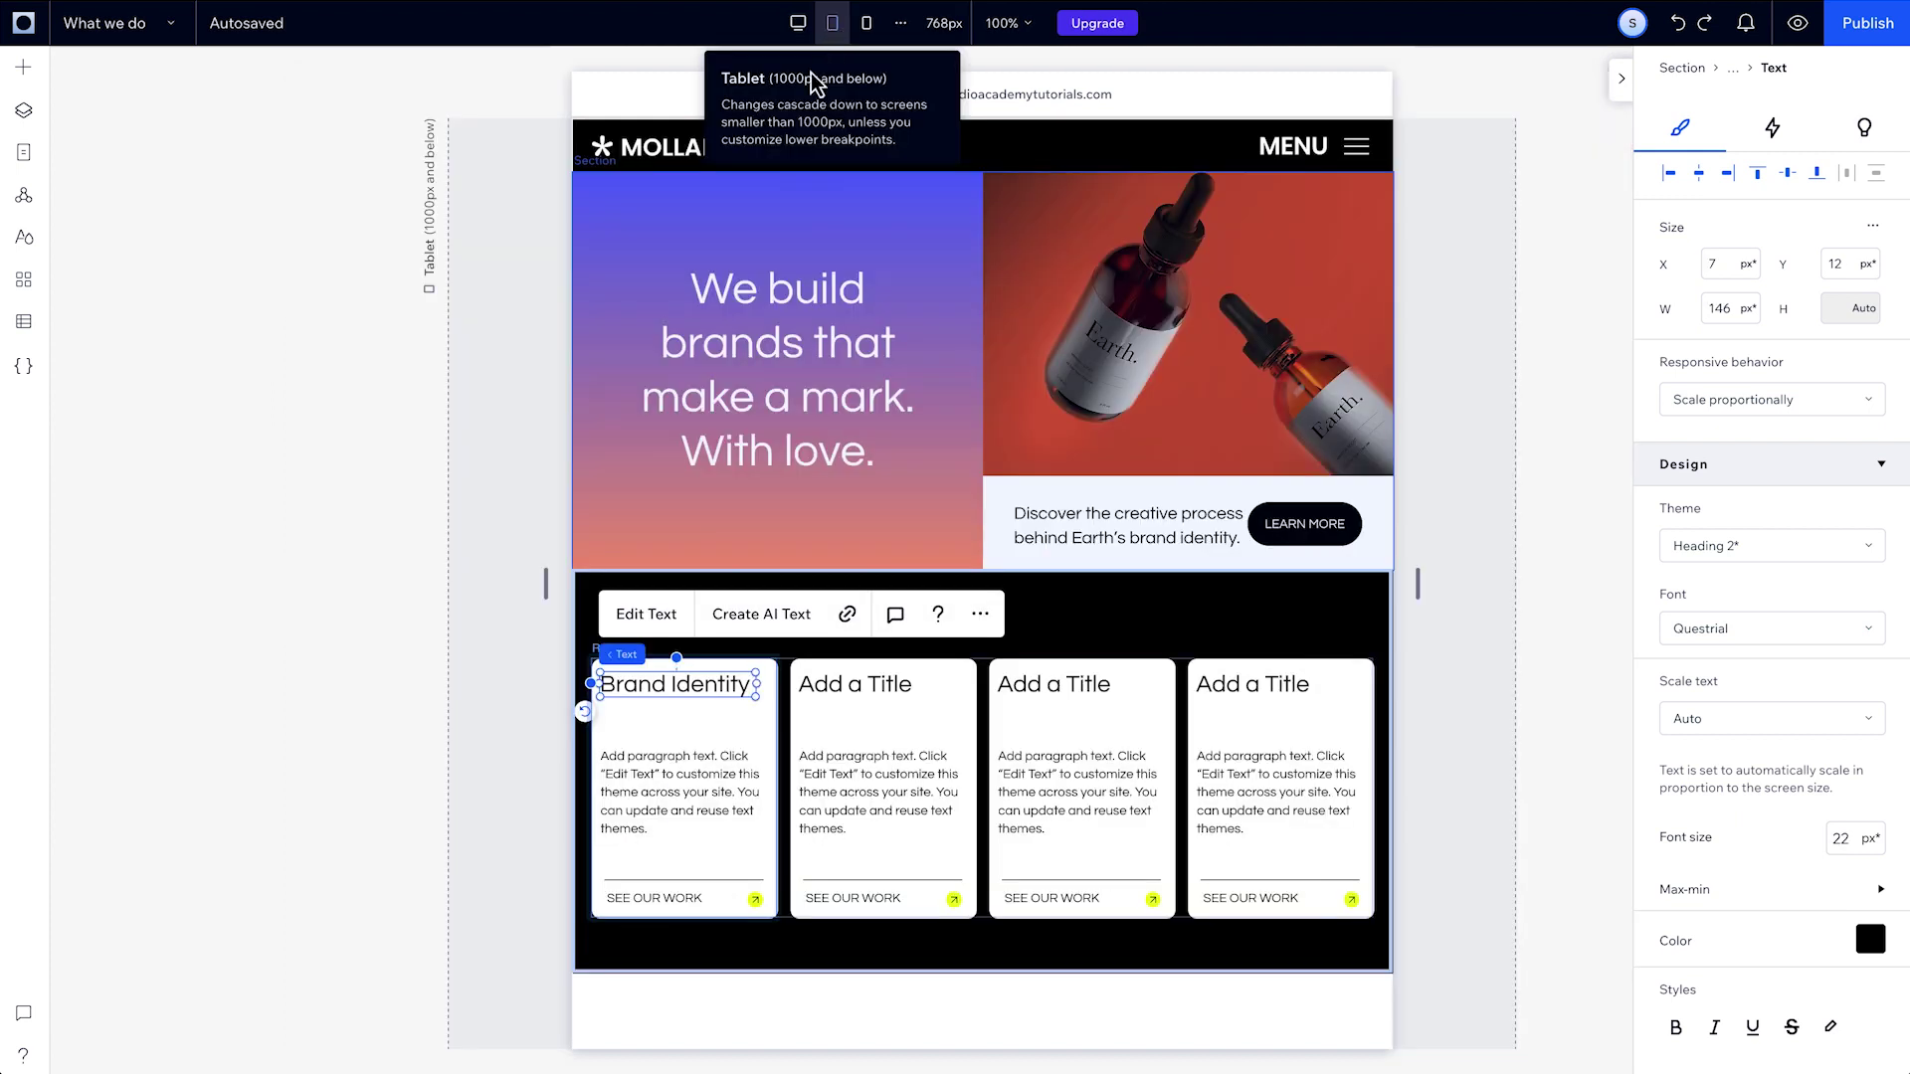
- On the Tablet breakpoint, keep the repeater's card display and set Number of items to 2
click(826, 21)
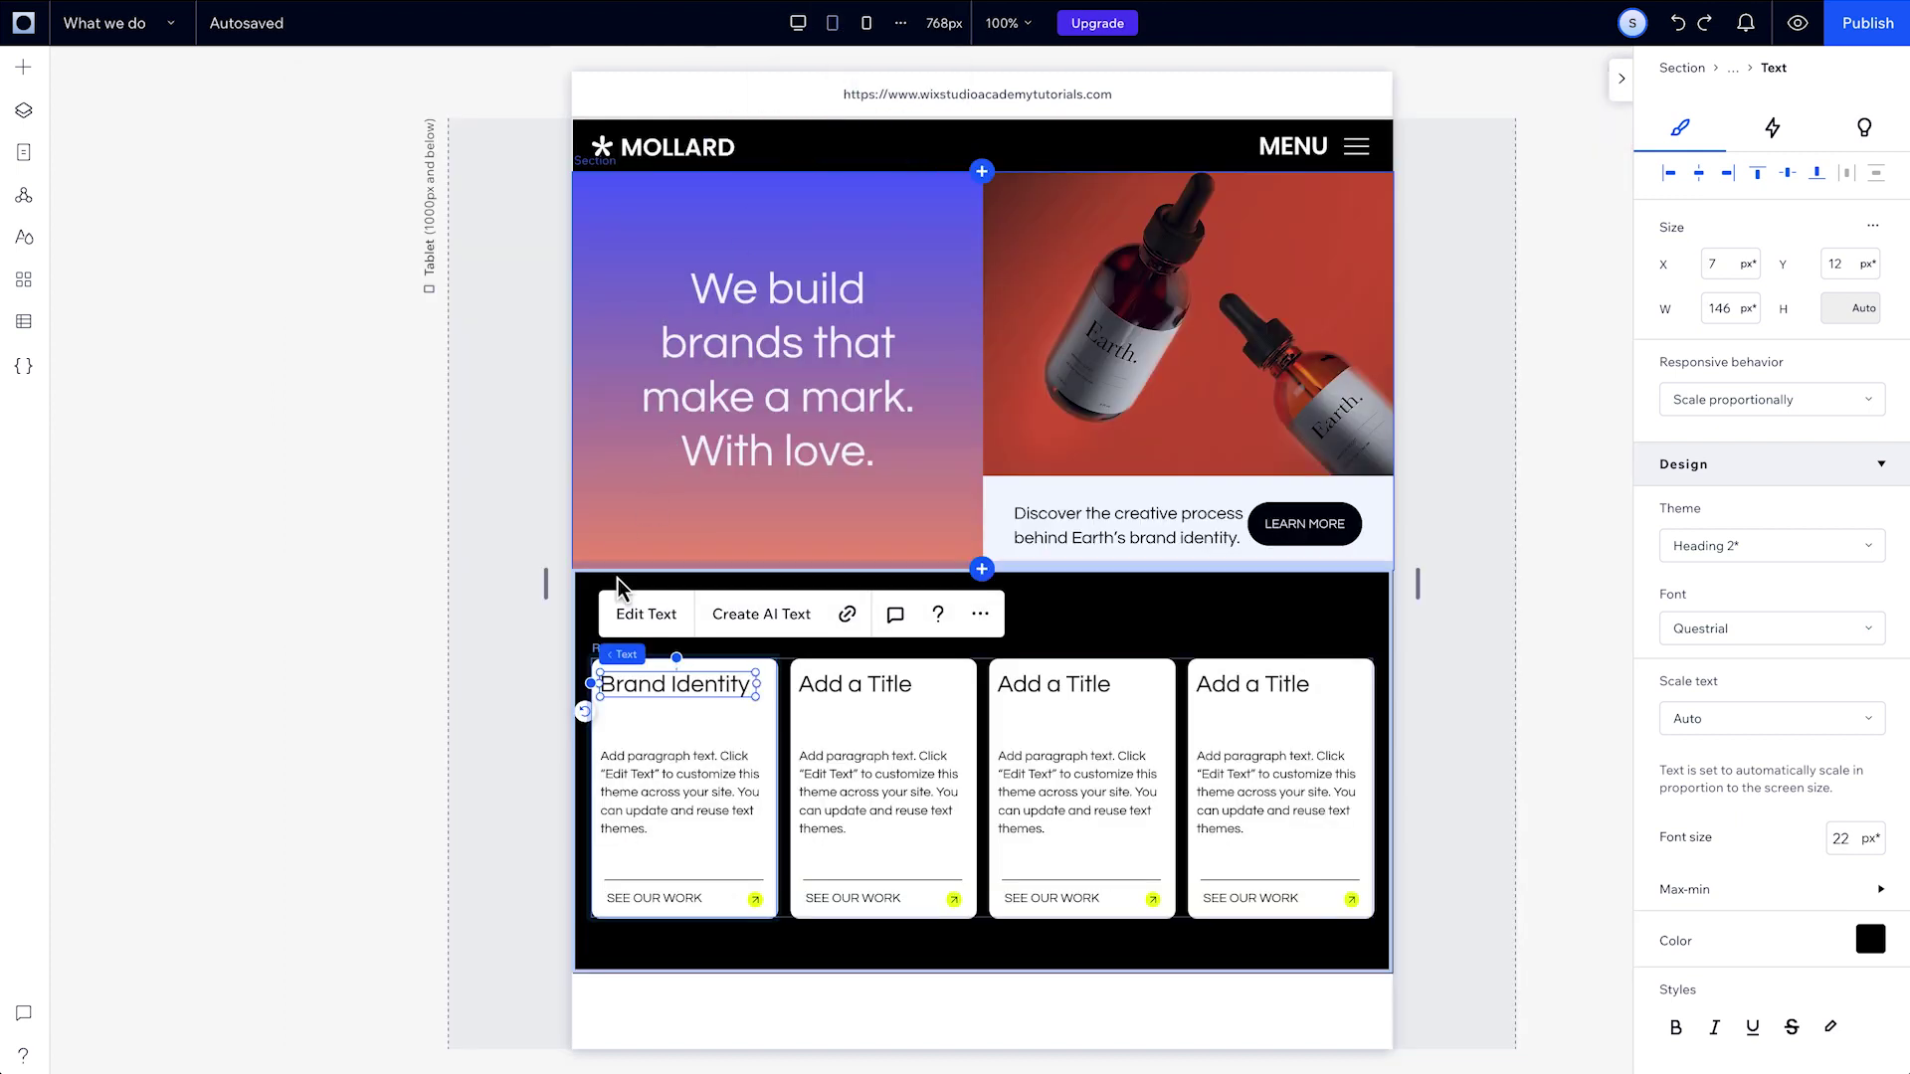
click(685, 655)
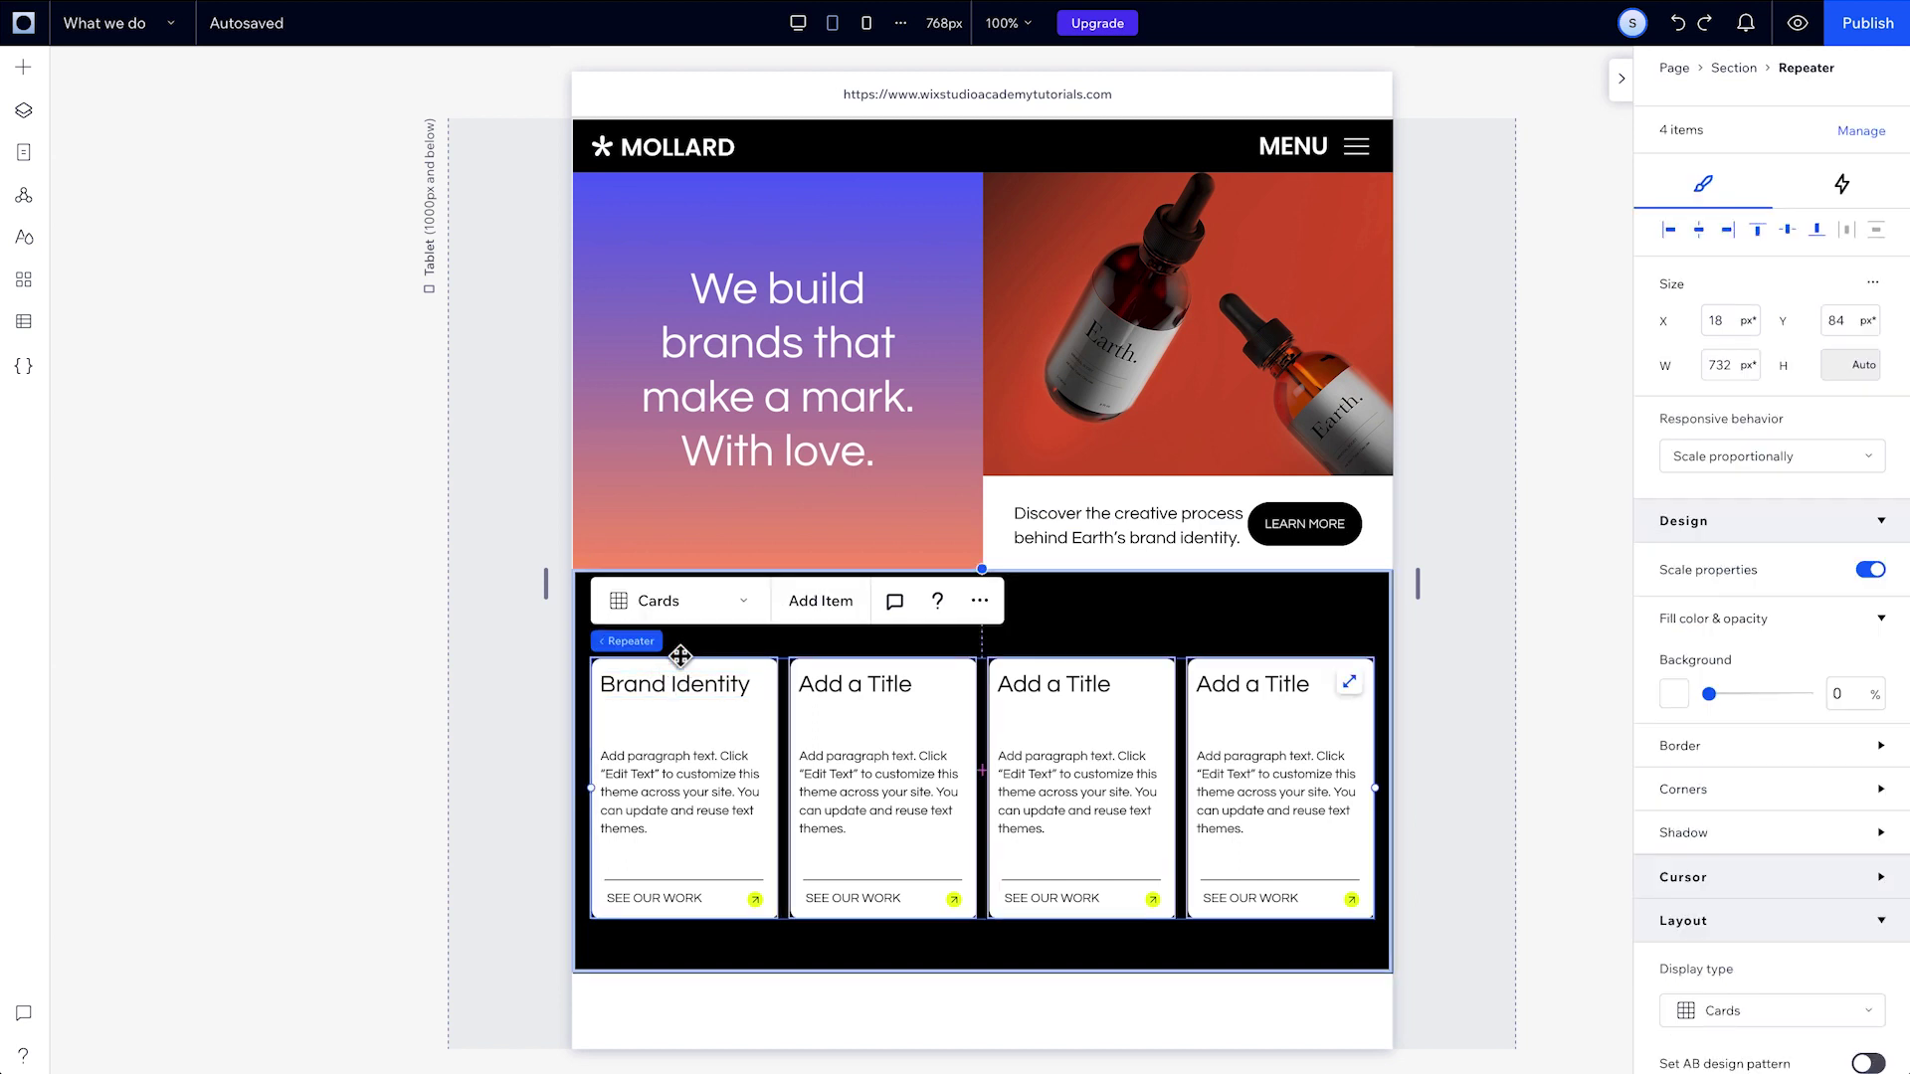
click(741, 603)
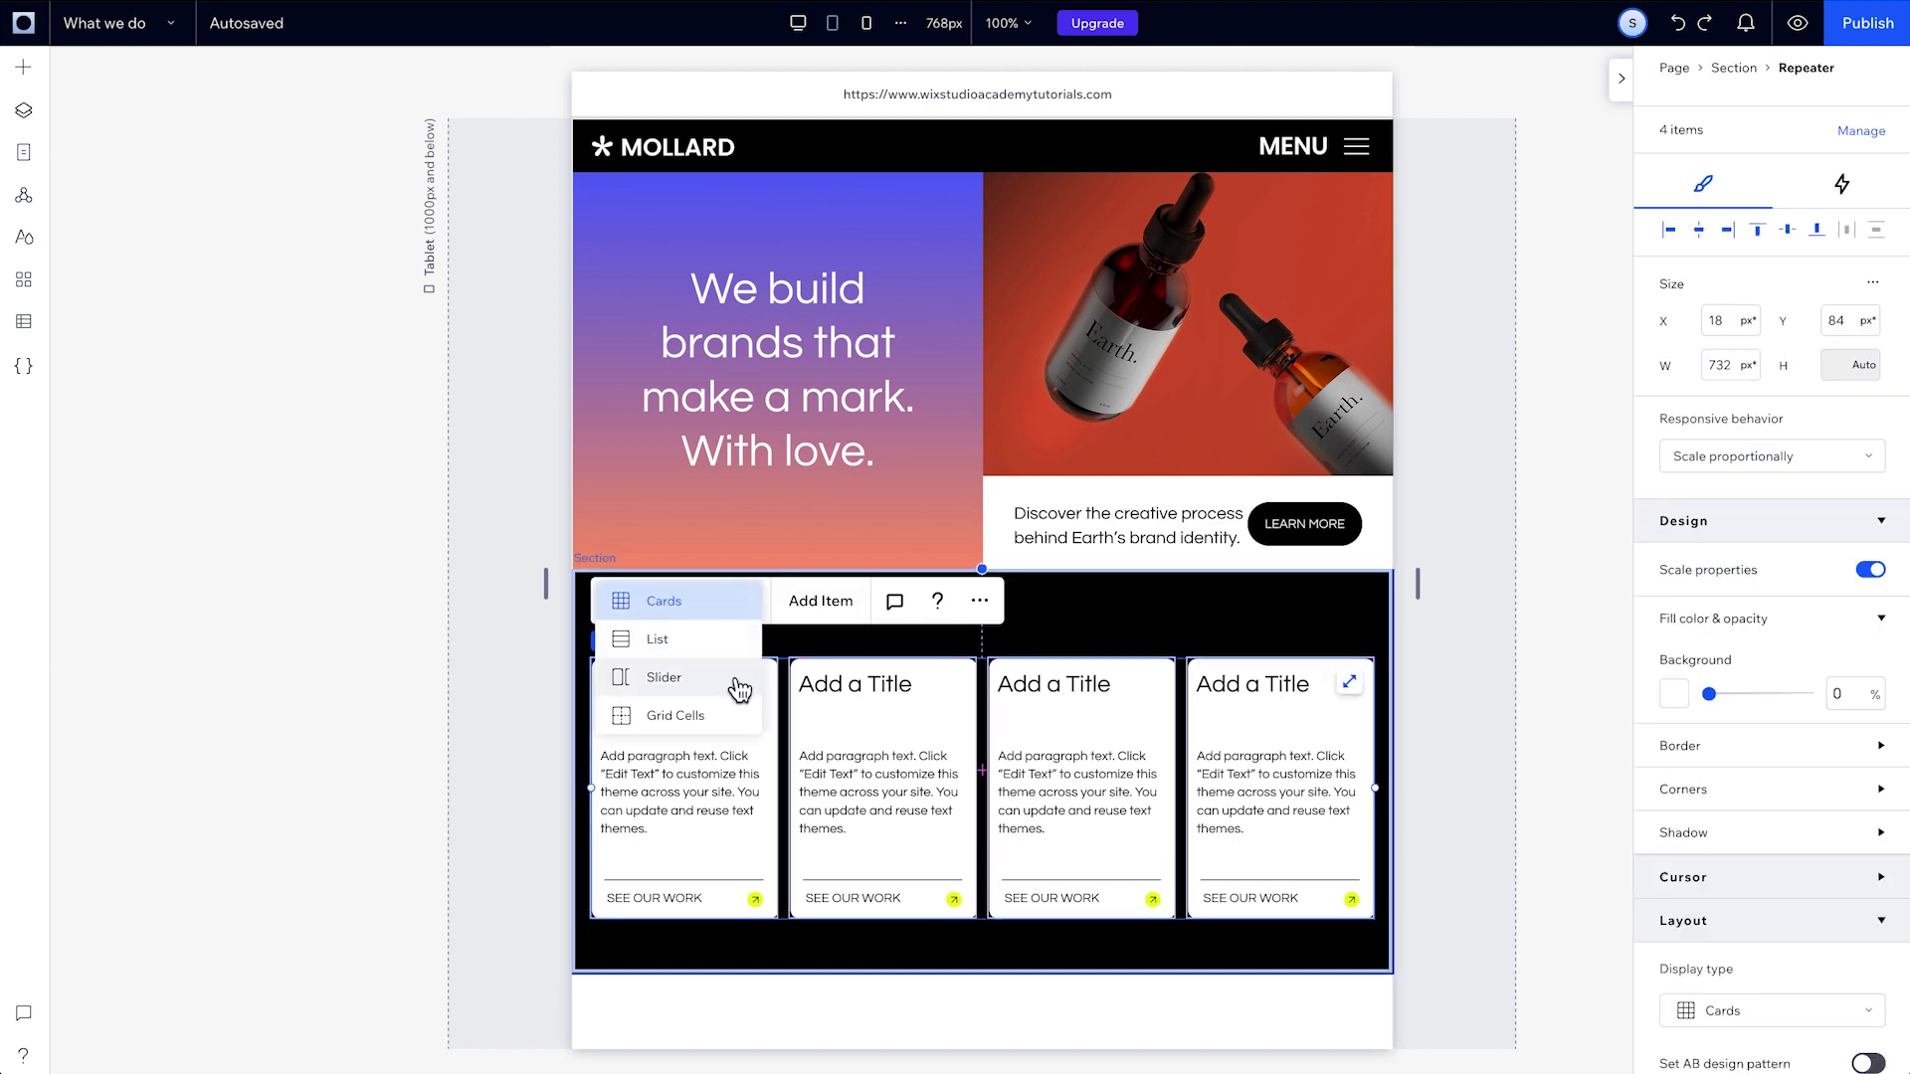
click(737, 624)
scroll(1738, 654, down, 4)
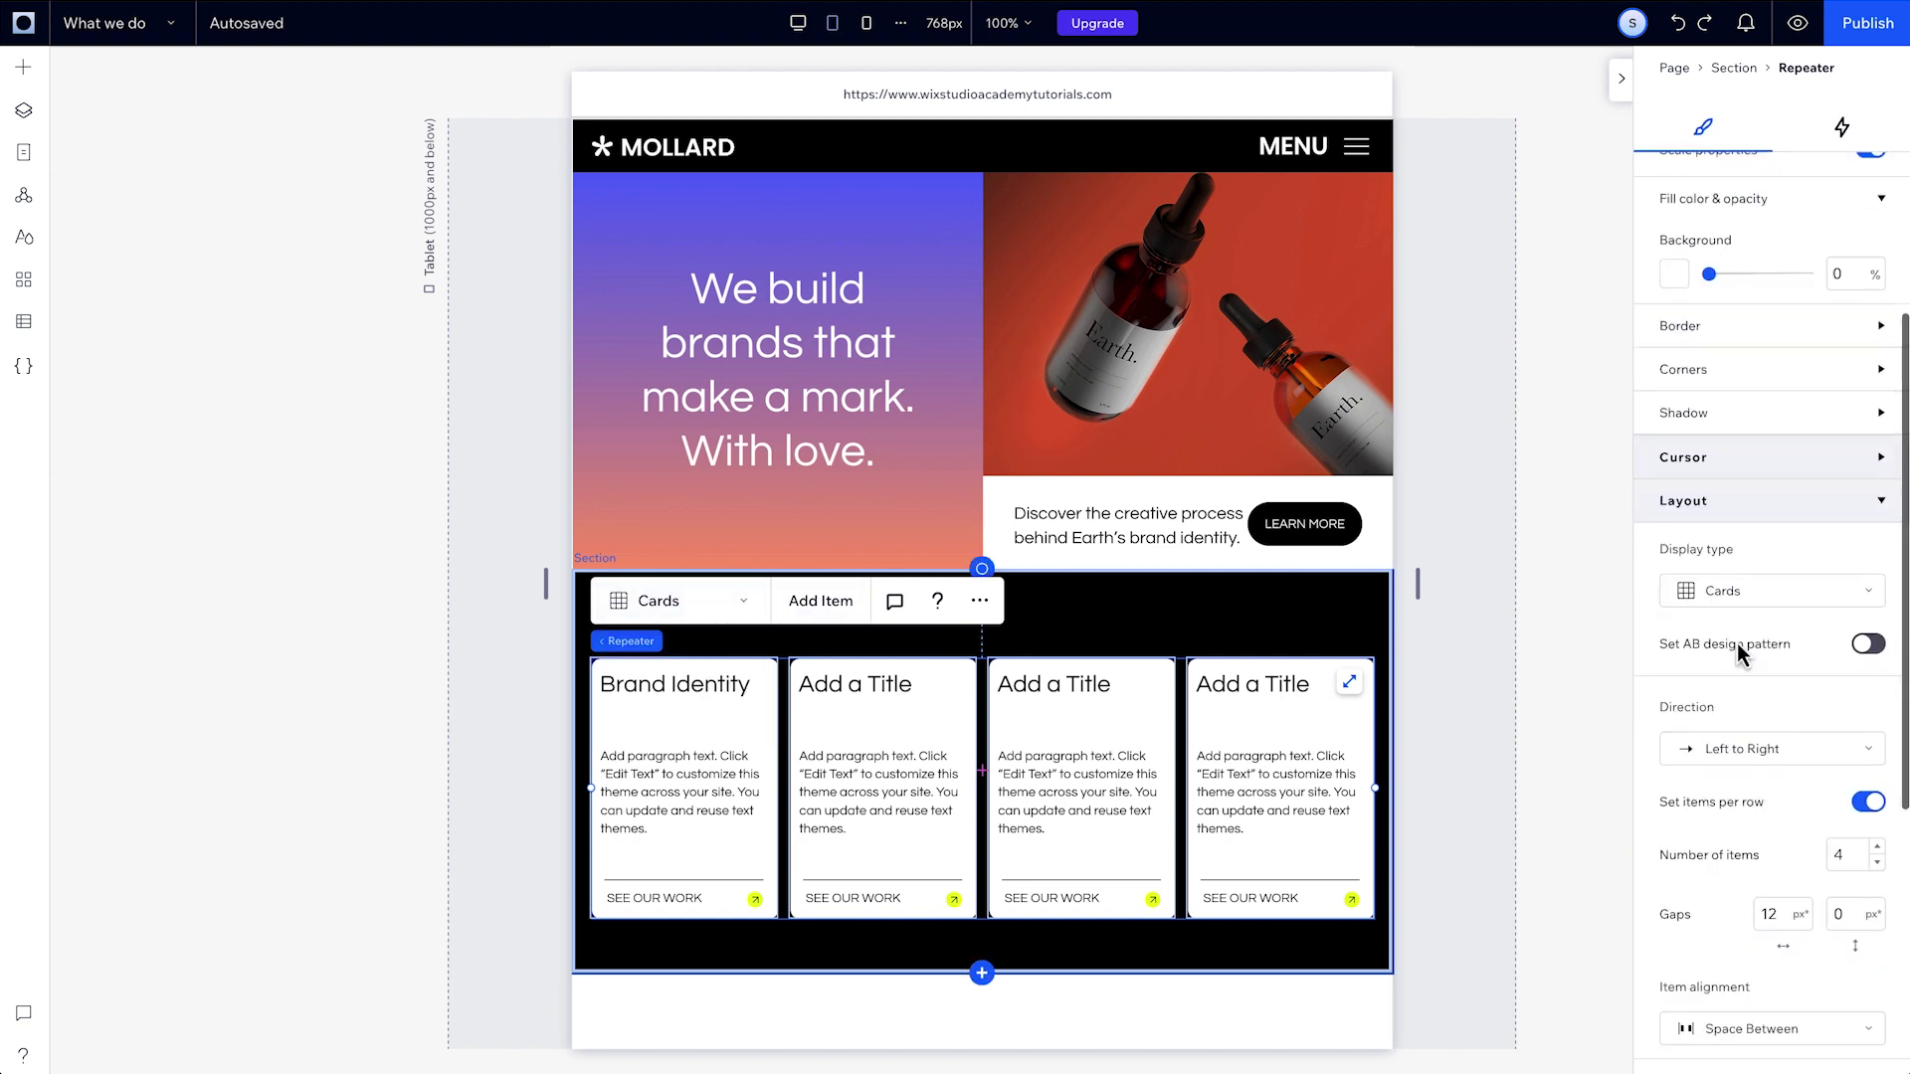
scroll(1738, 653, down, 5)
double_click(1846, 338)
text(2)
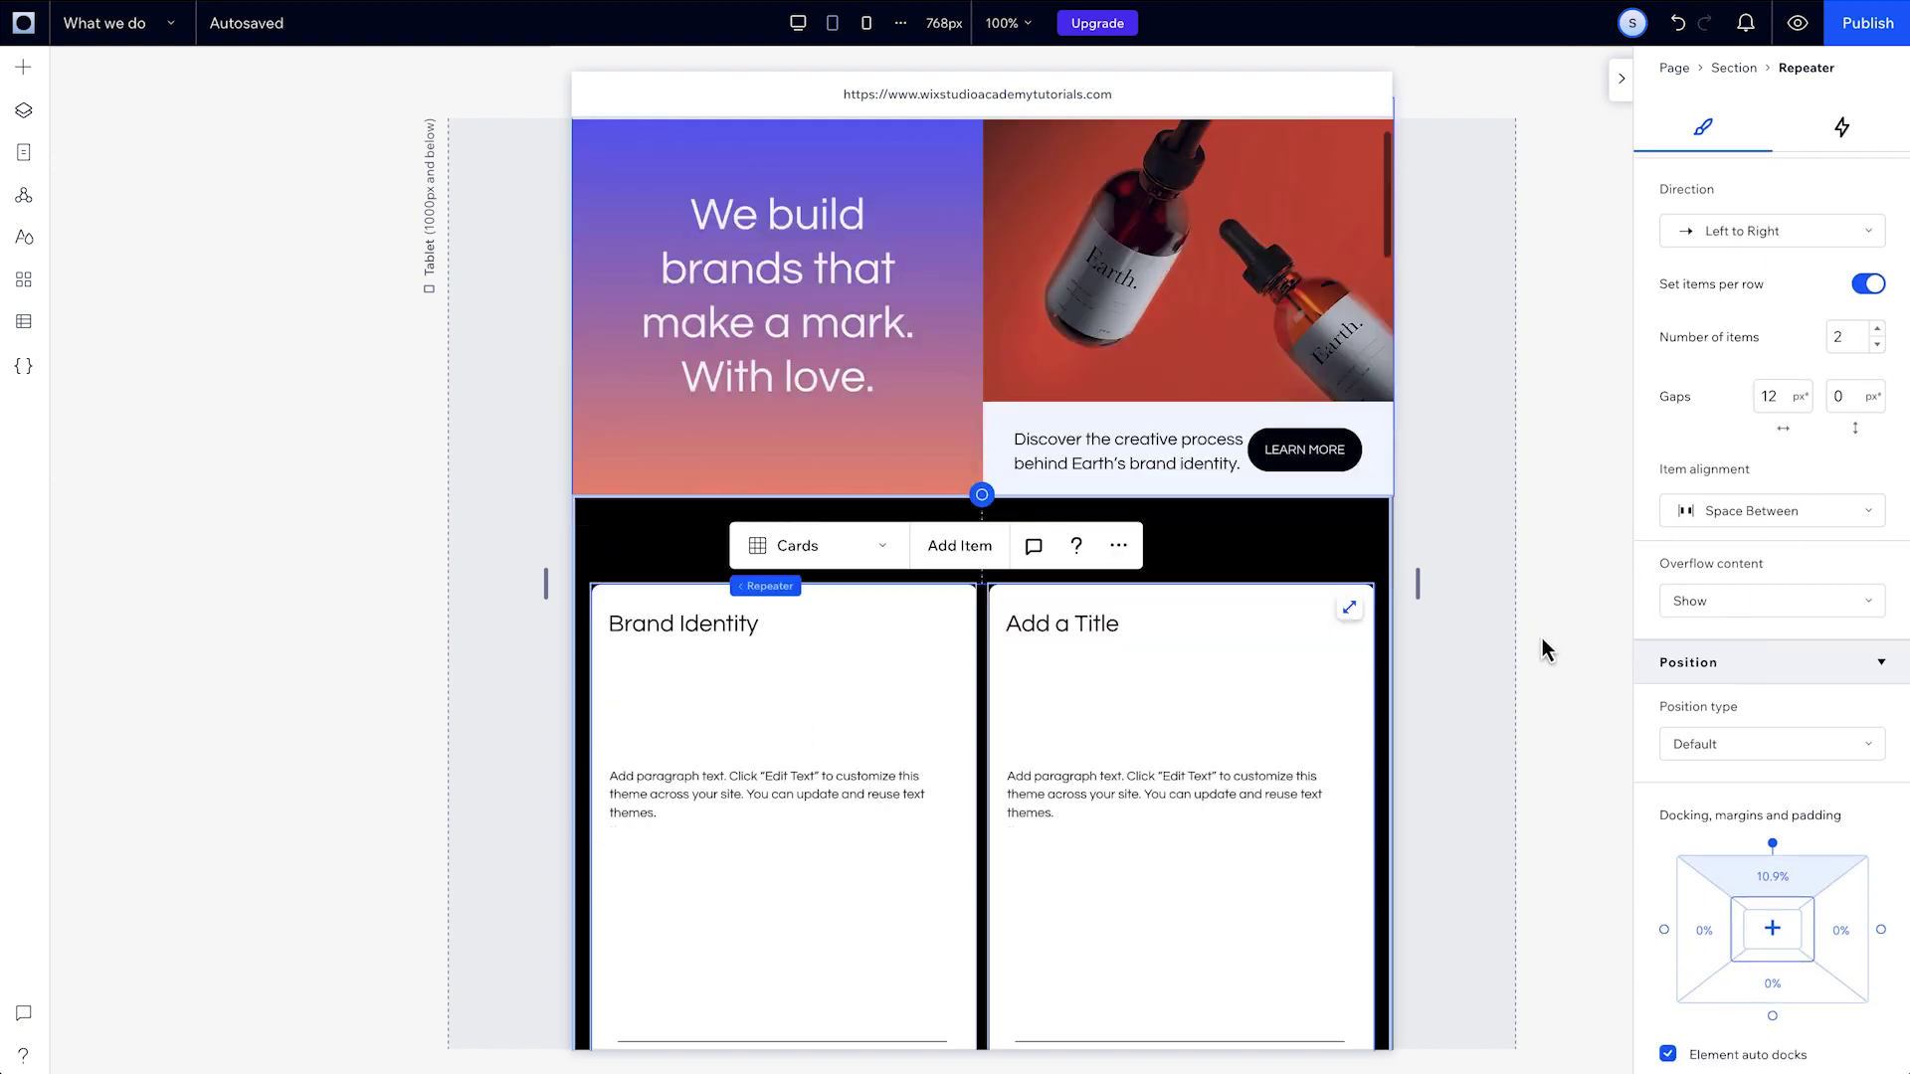
scroll(1541, 637, down, 5)
scroll(1541, 637, up, 5)
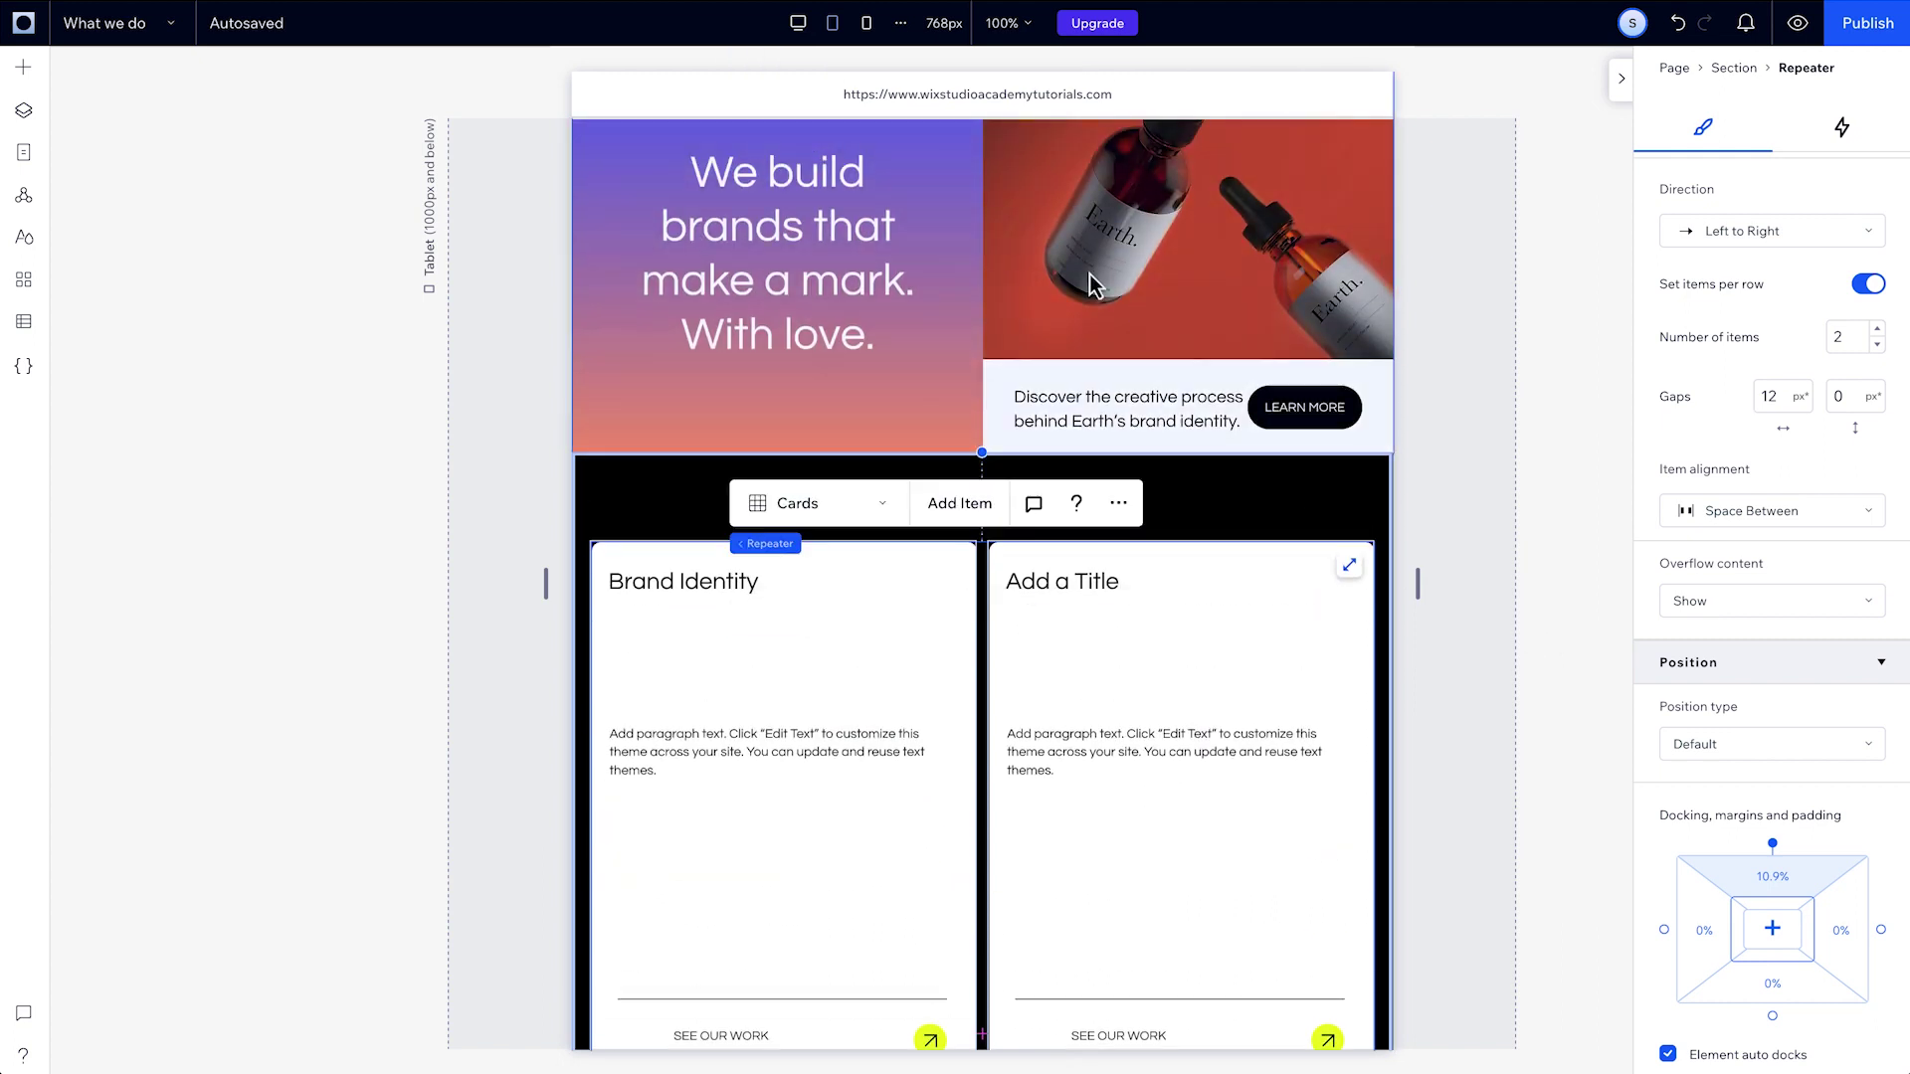
- On Desktop, set the repeater's Number of items to 3, then switch back to Tablet
click(866, 24)
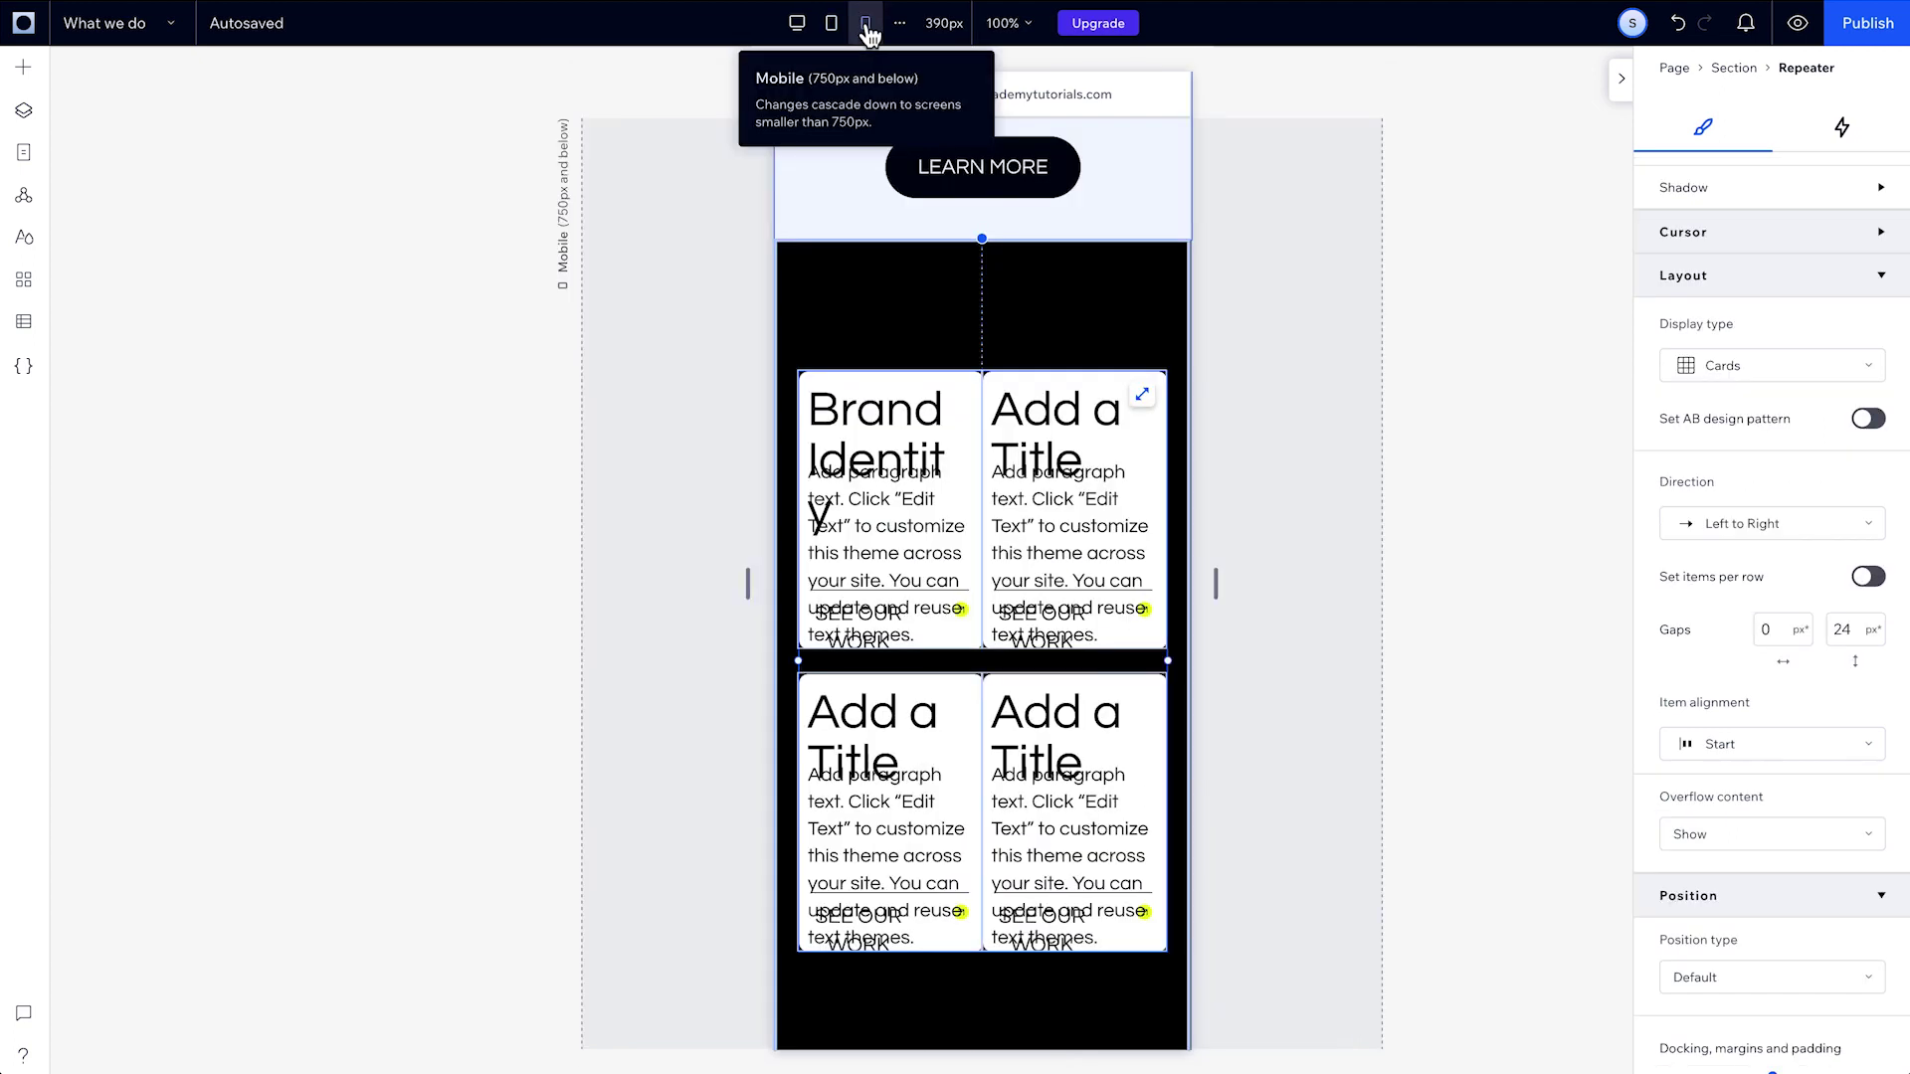
click(796, 24)
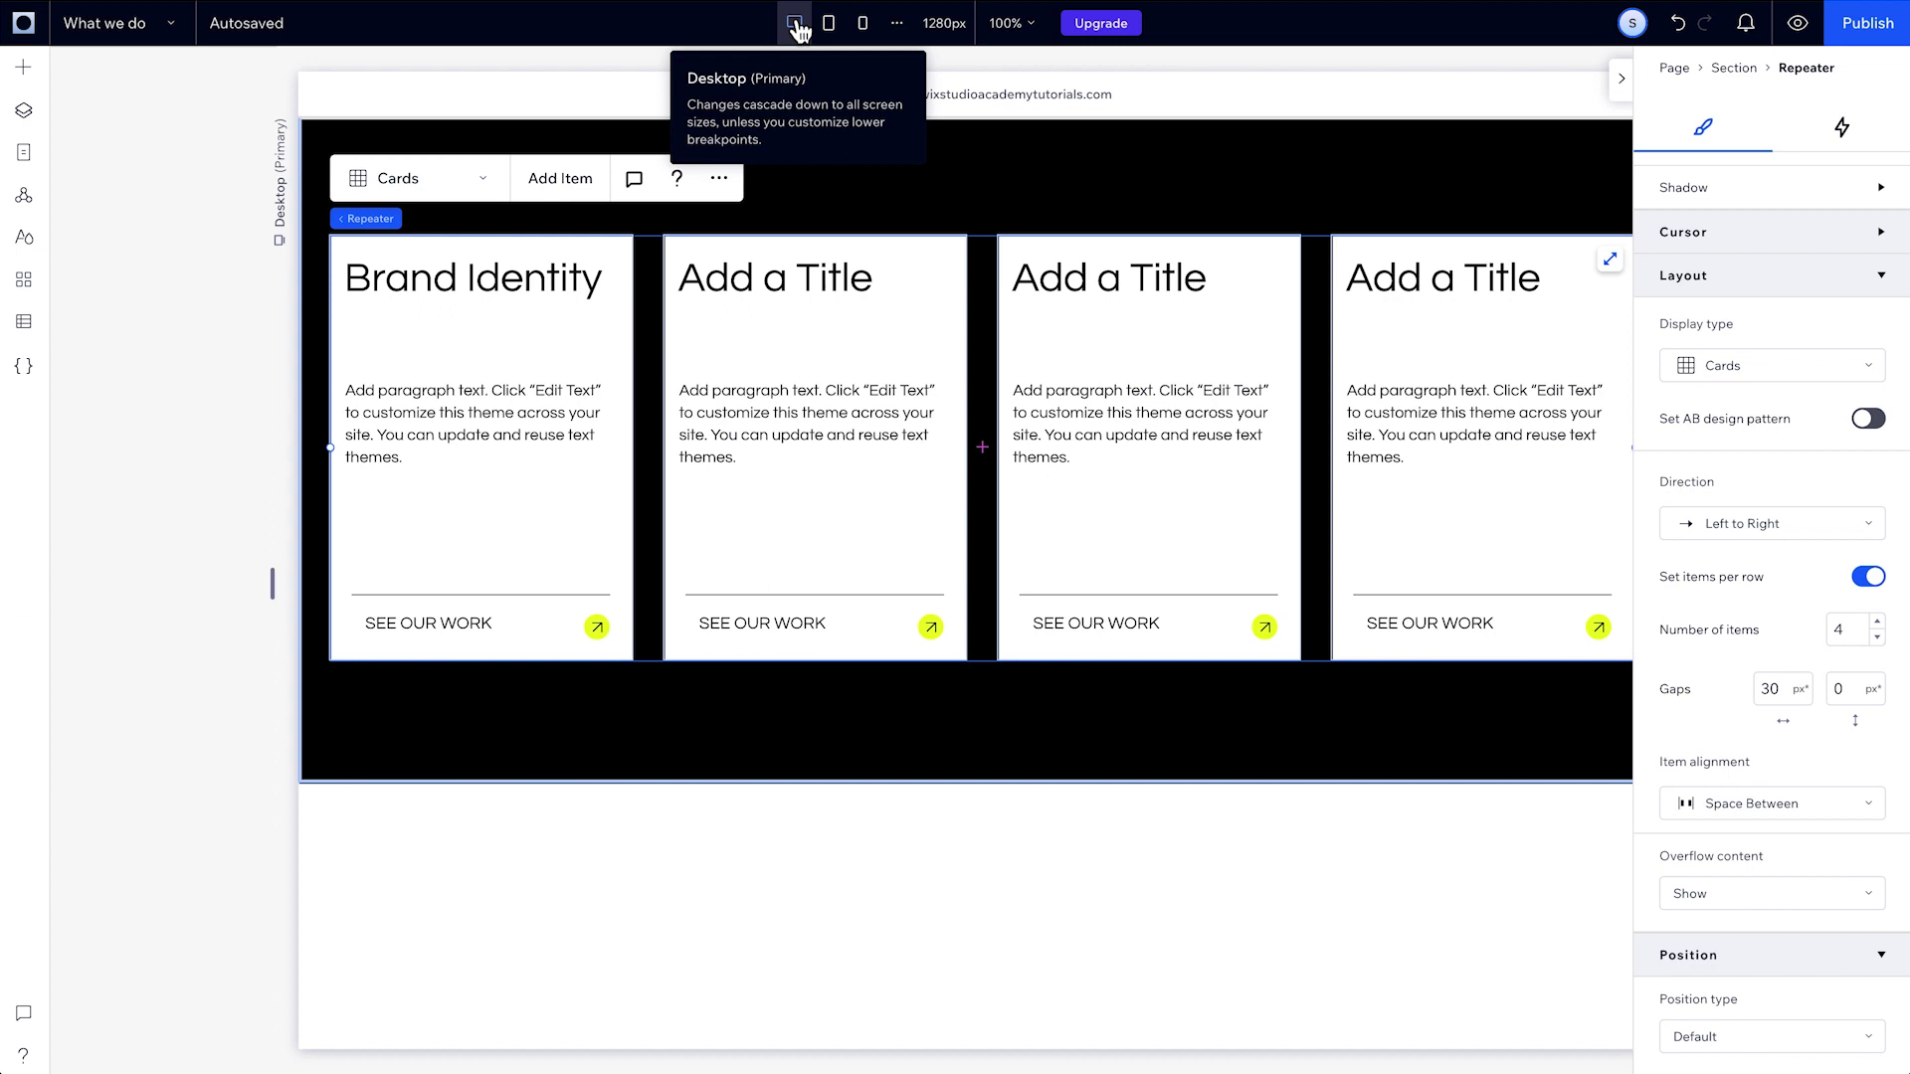
click(1846, 626)
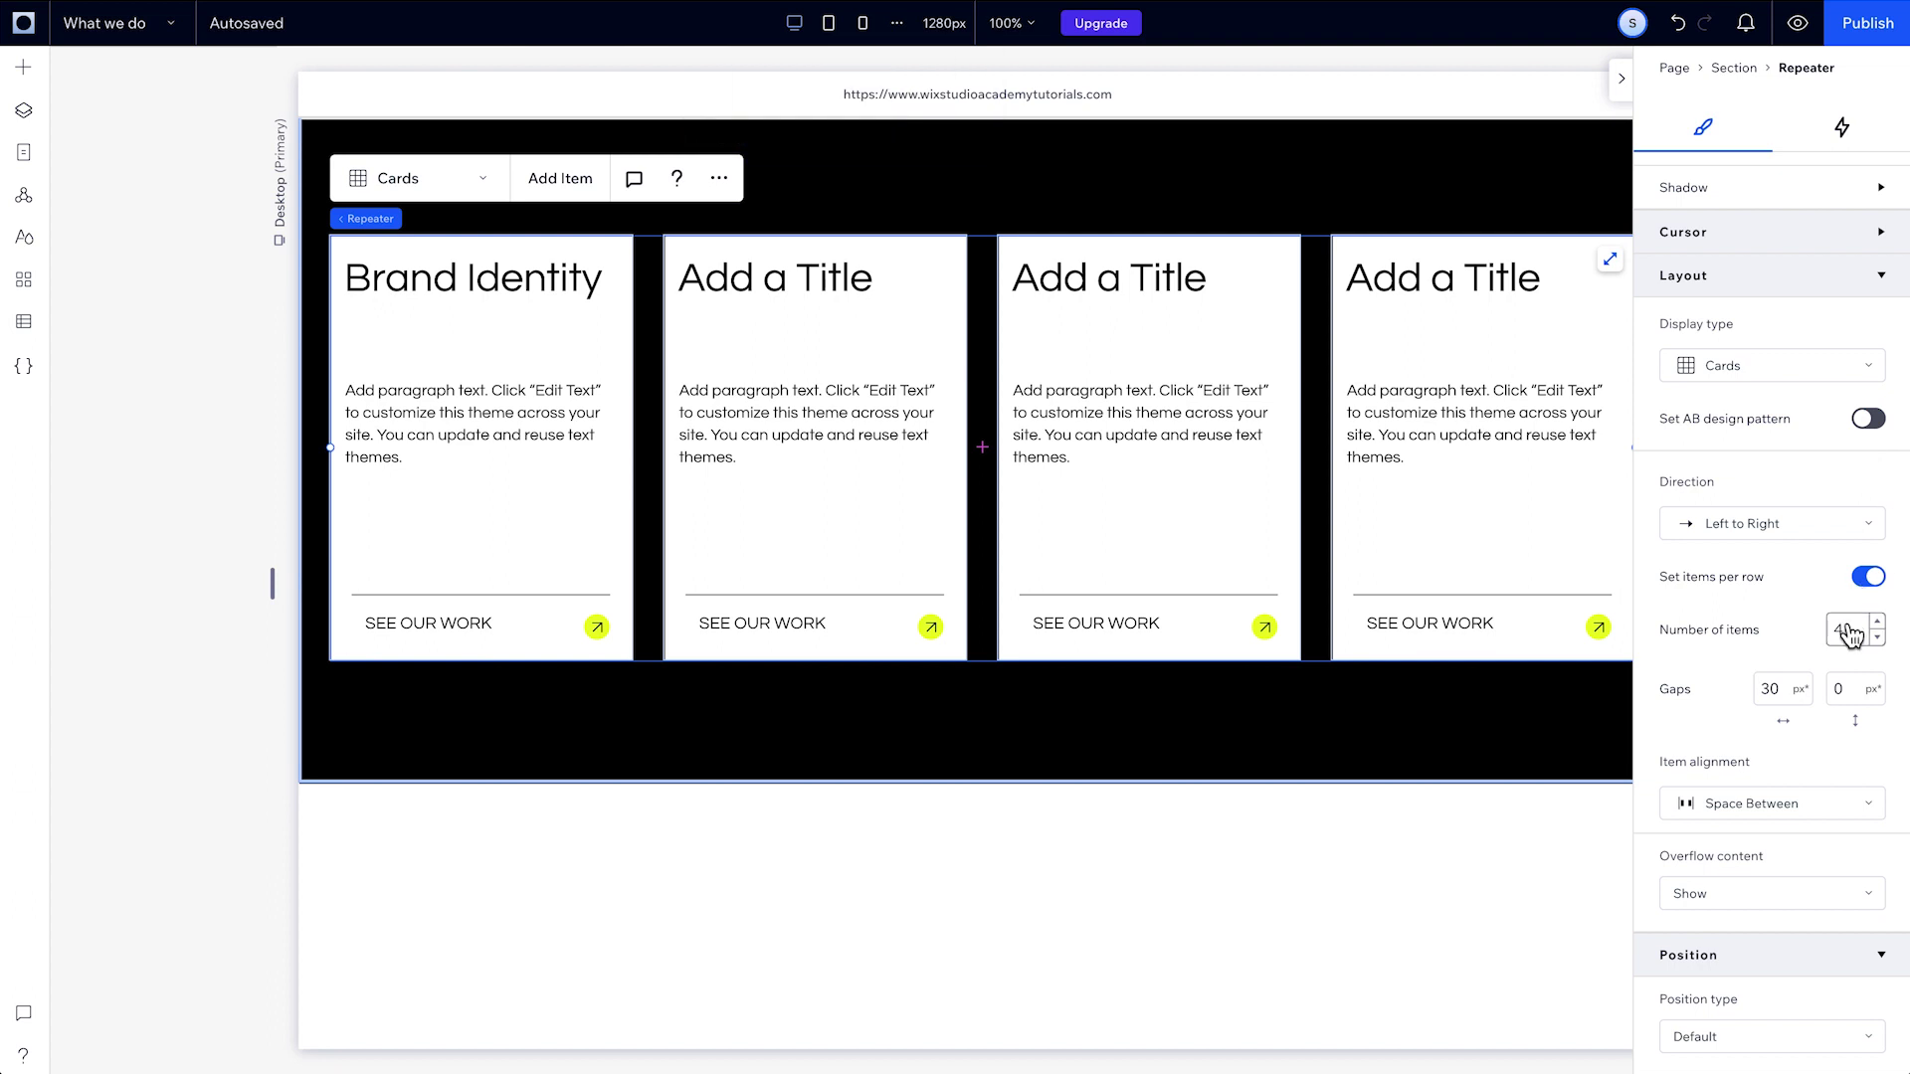
text(3)
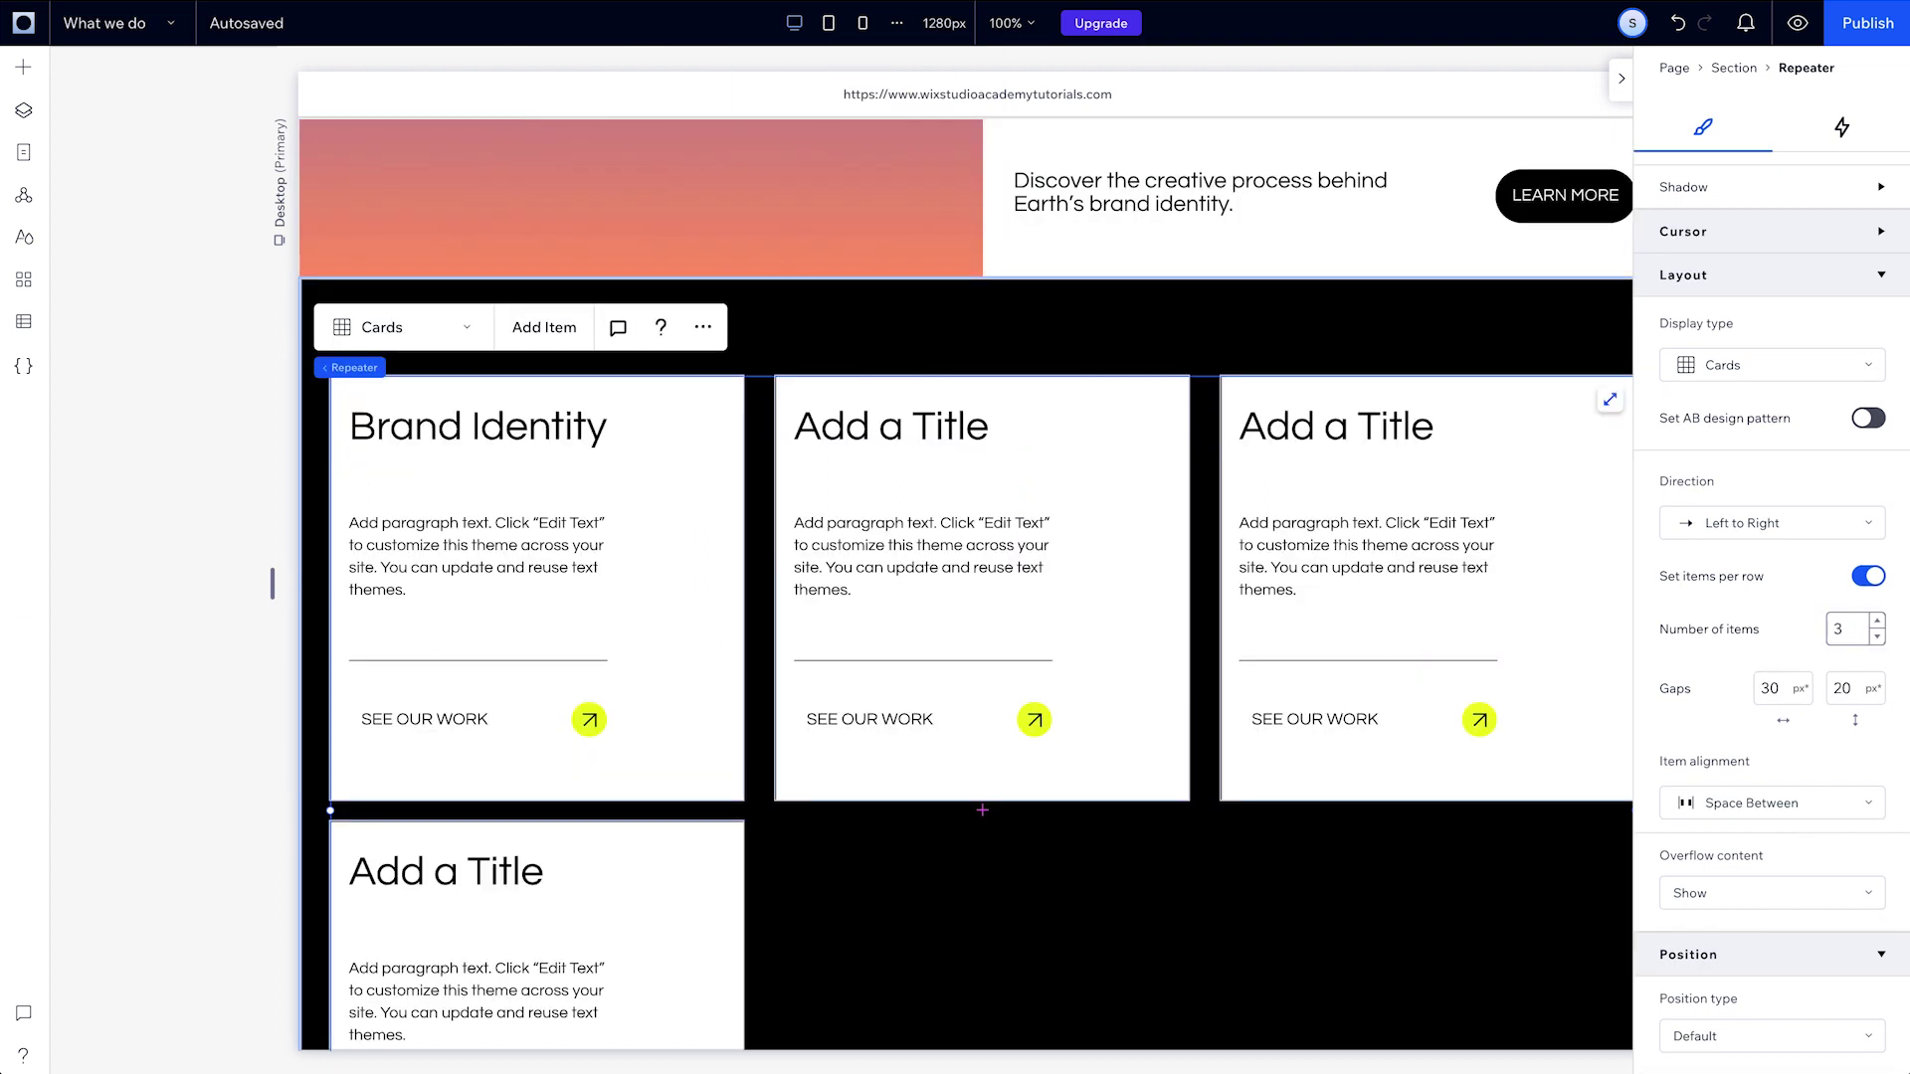
click(831, 26)
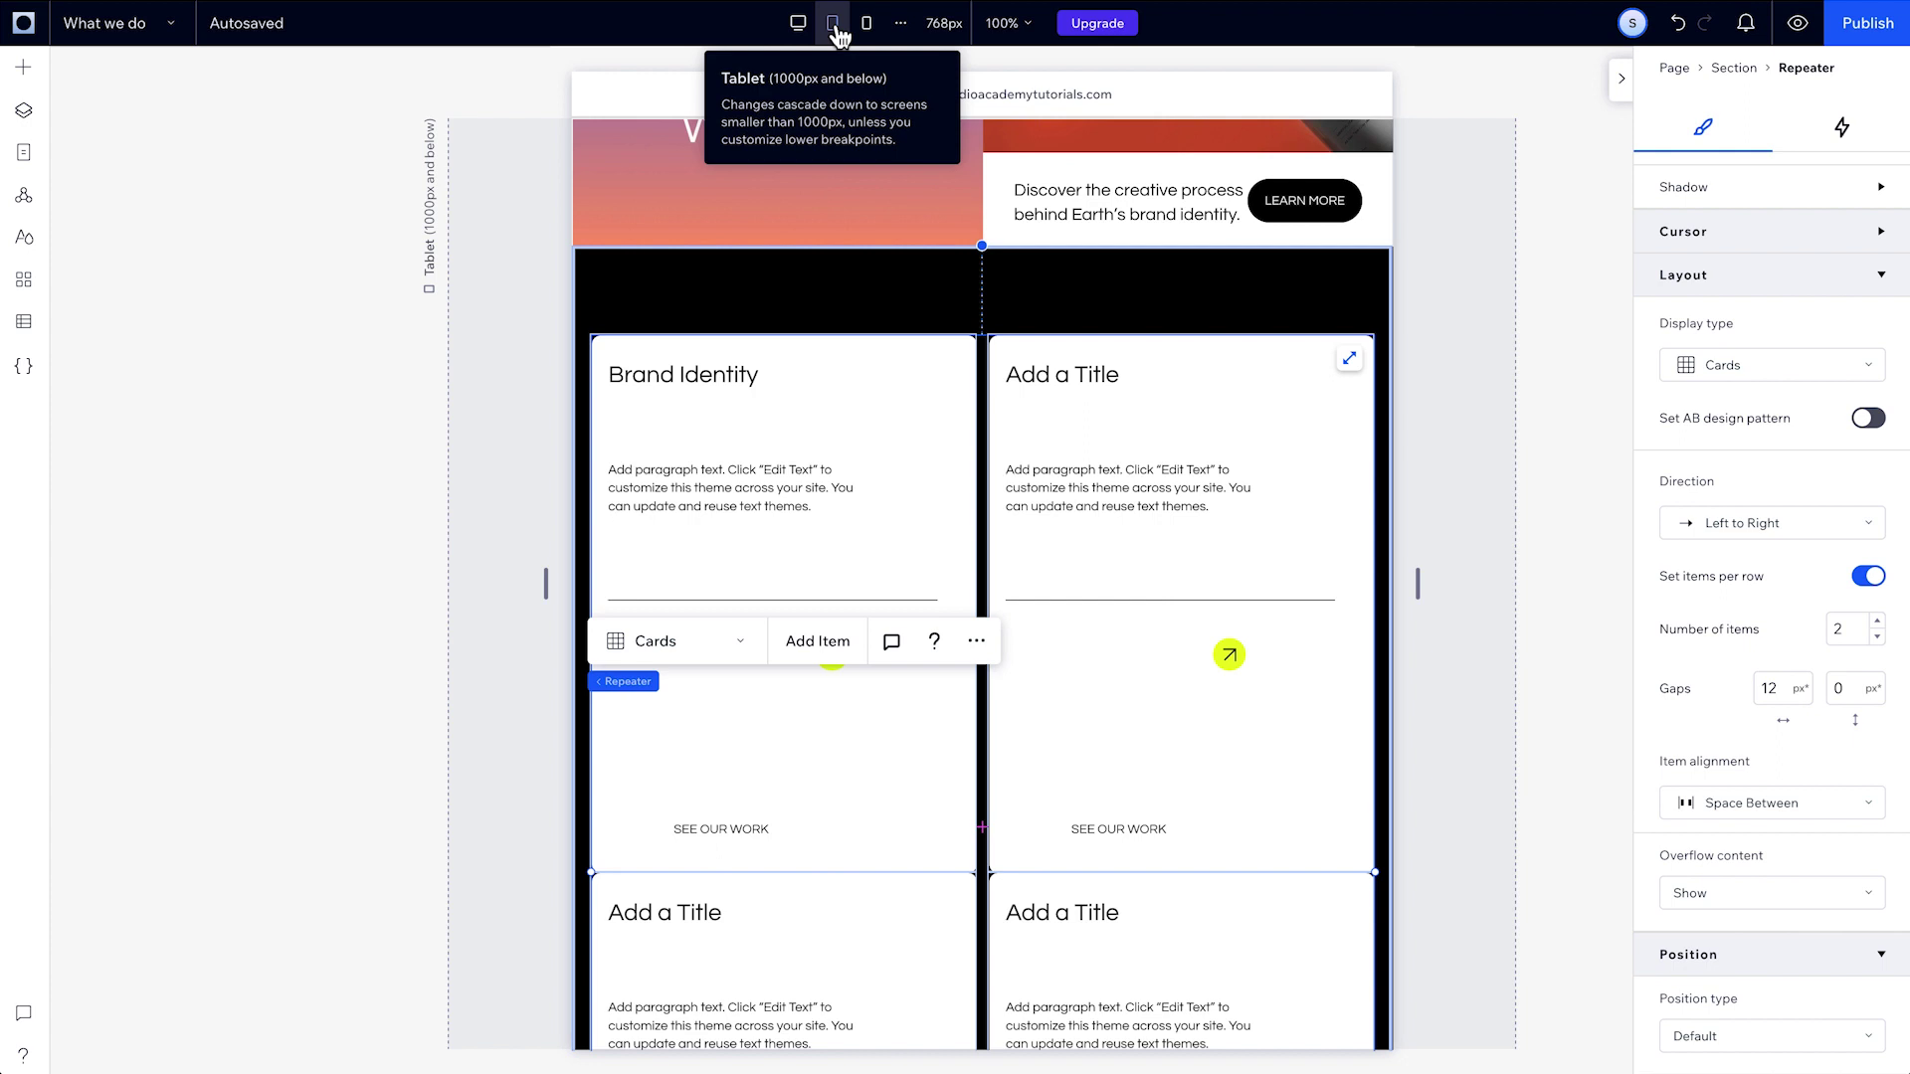
- In the mobile layout, stack the repeater cards in a single column, one per row
click(866, 24)
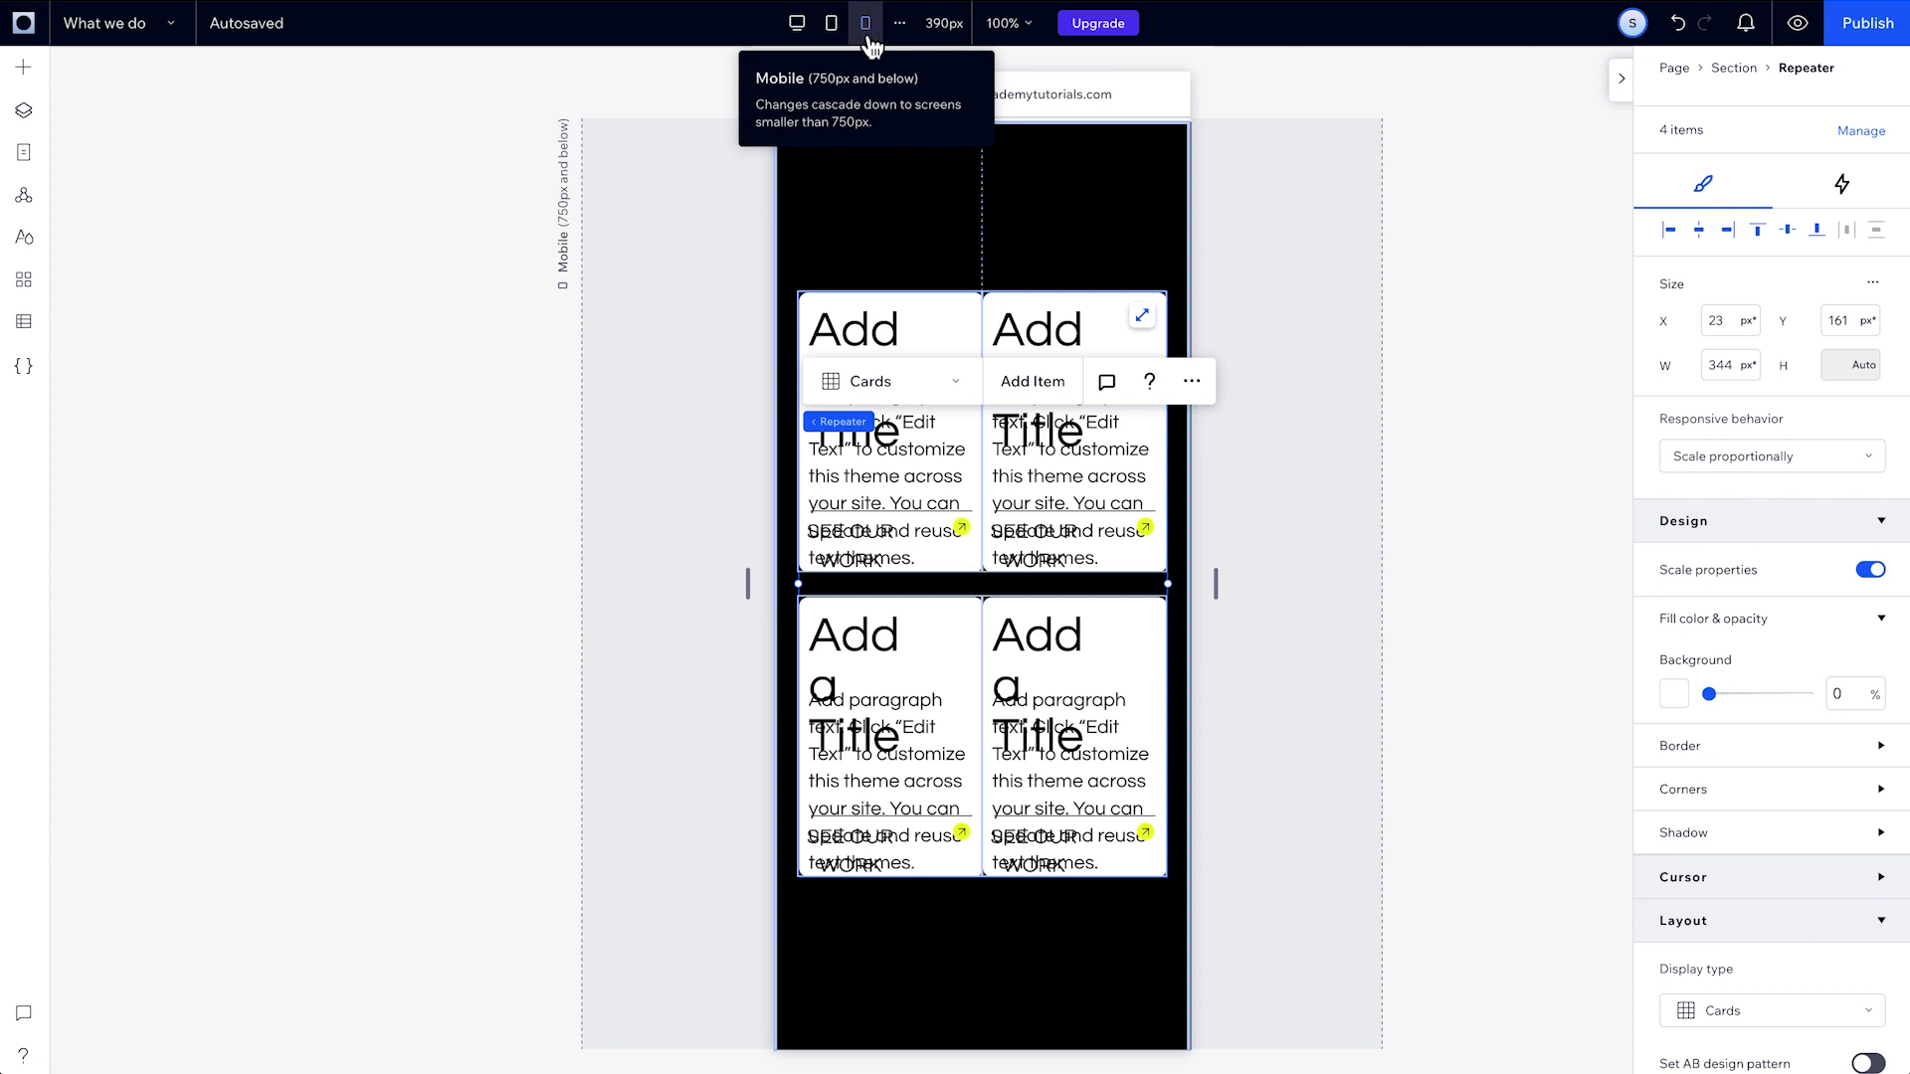
click(931, 388)
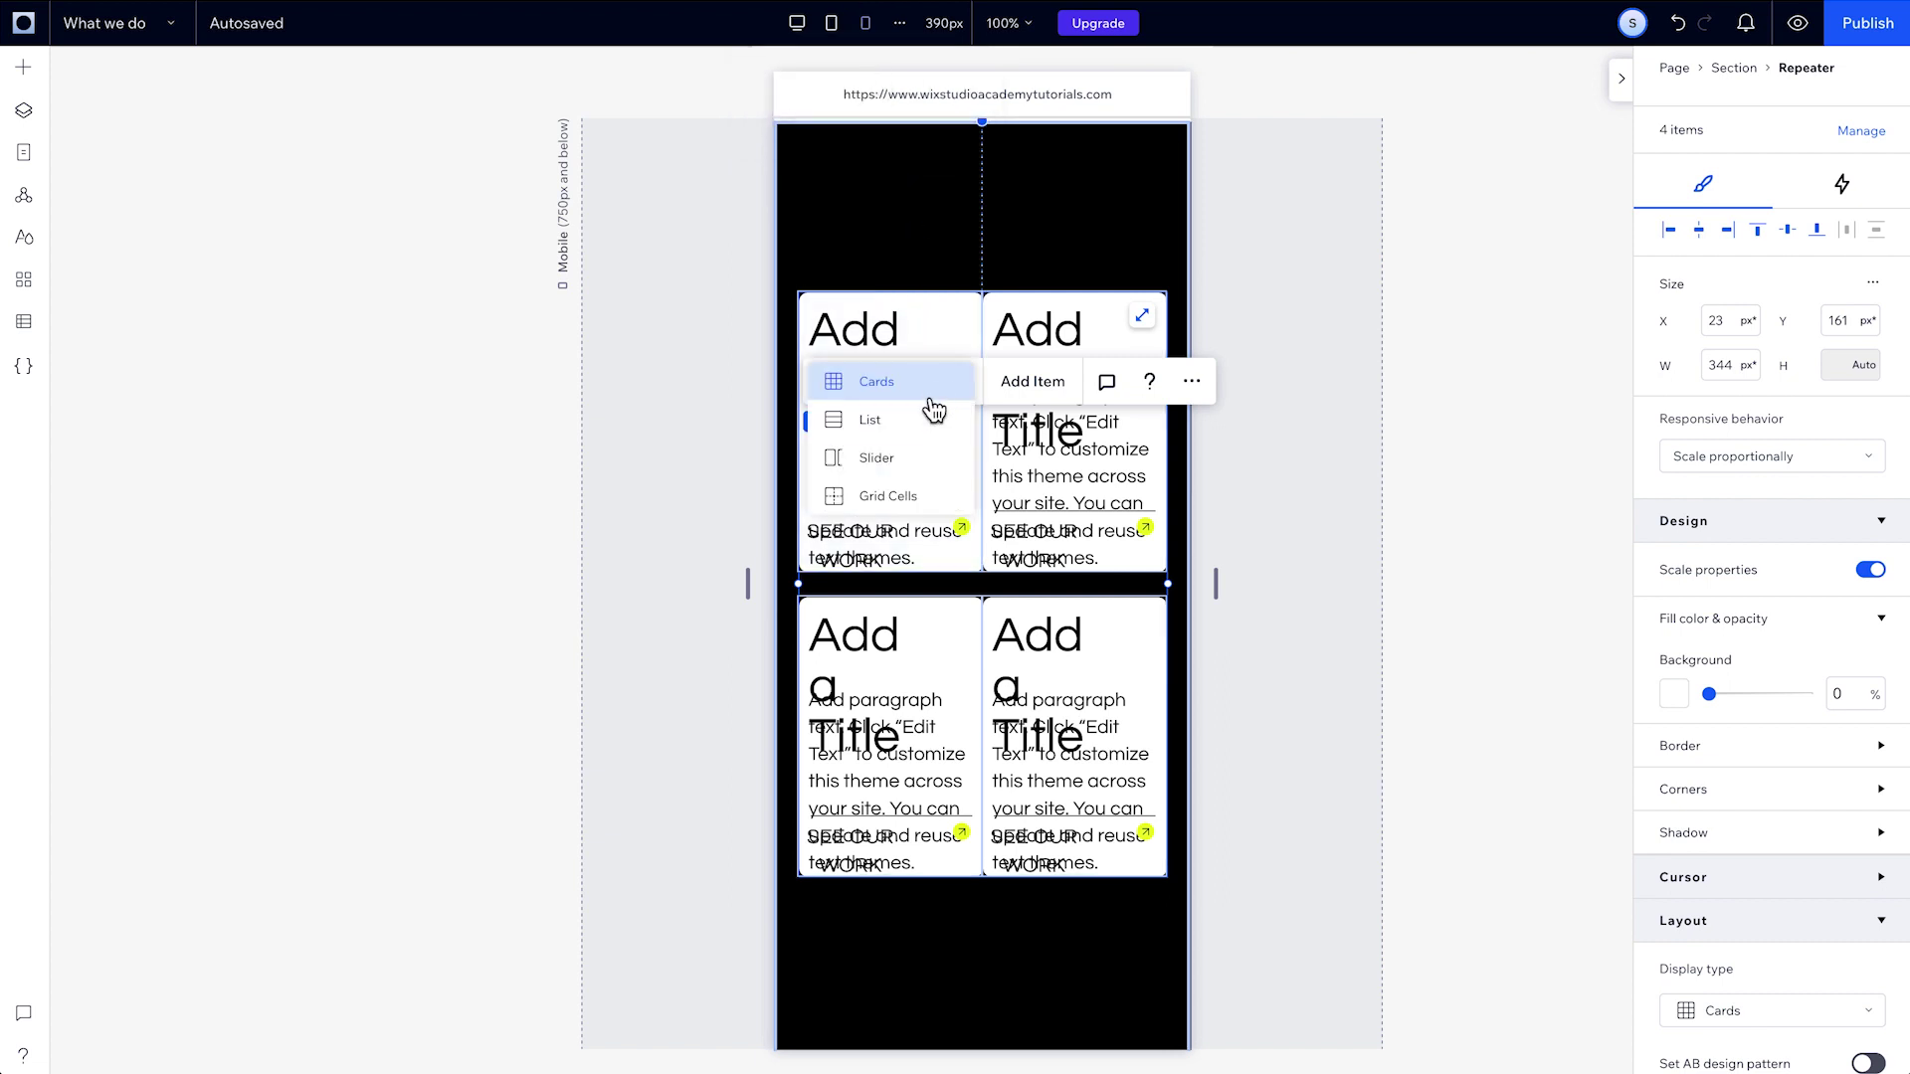
click(873, 419)
click(1423, 406)
scroll(1422, 406, down, 6)
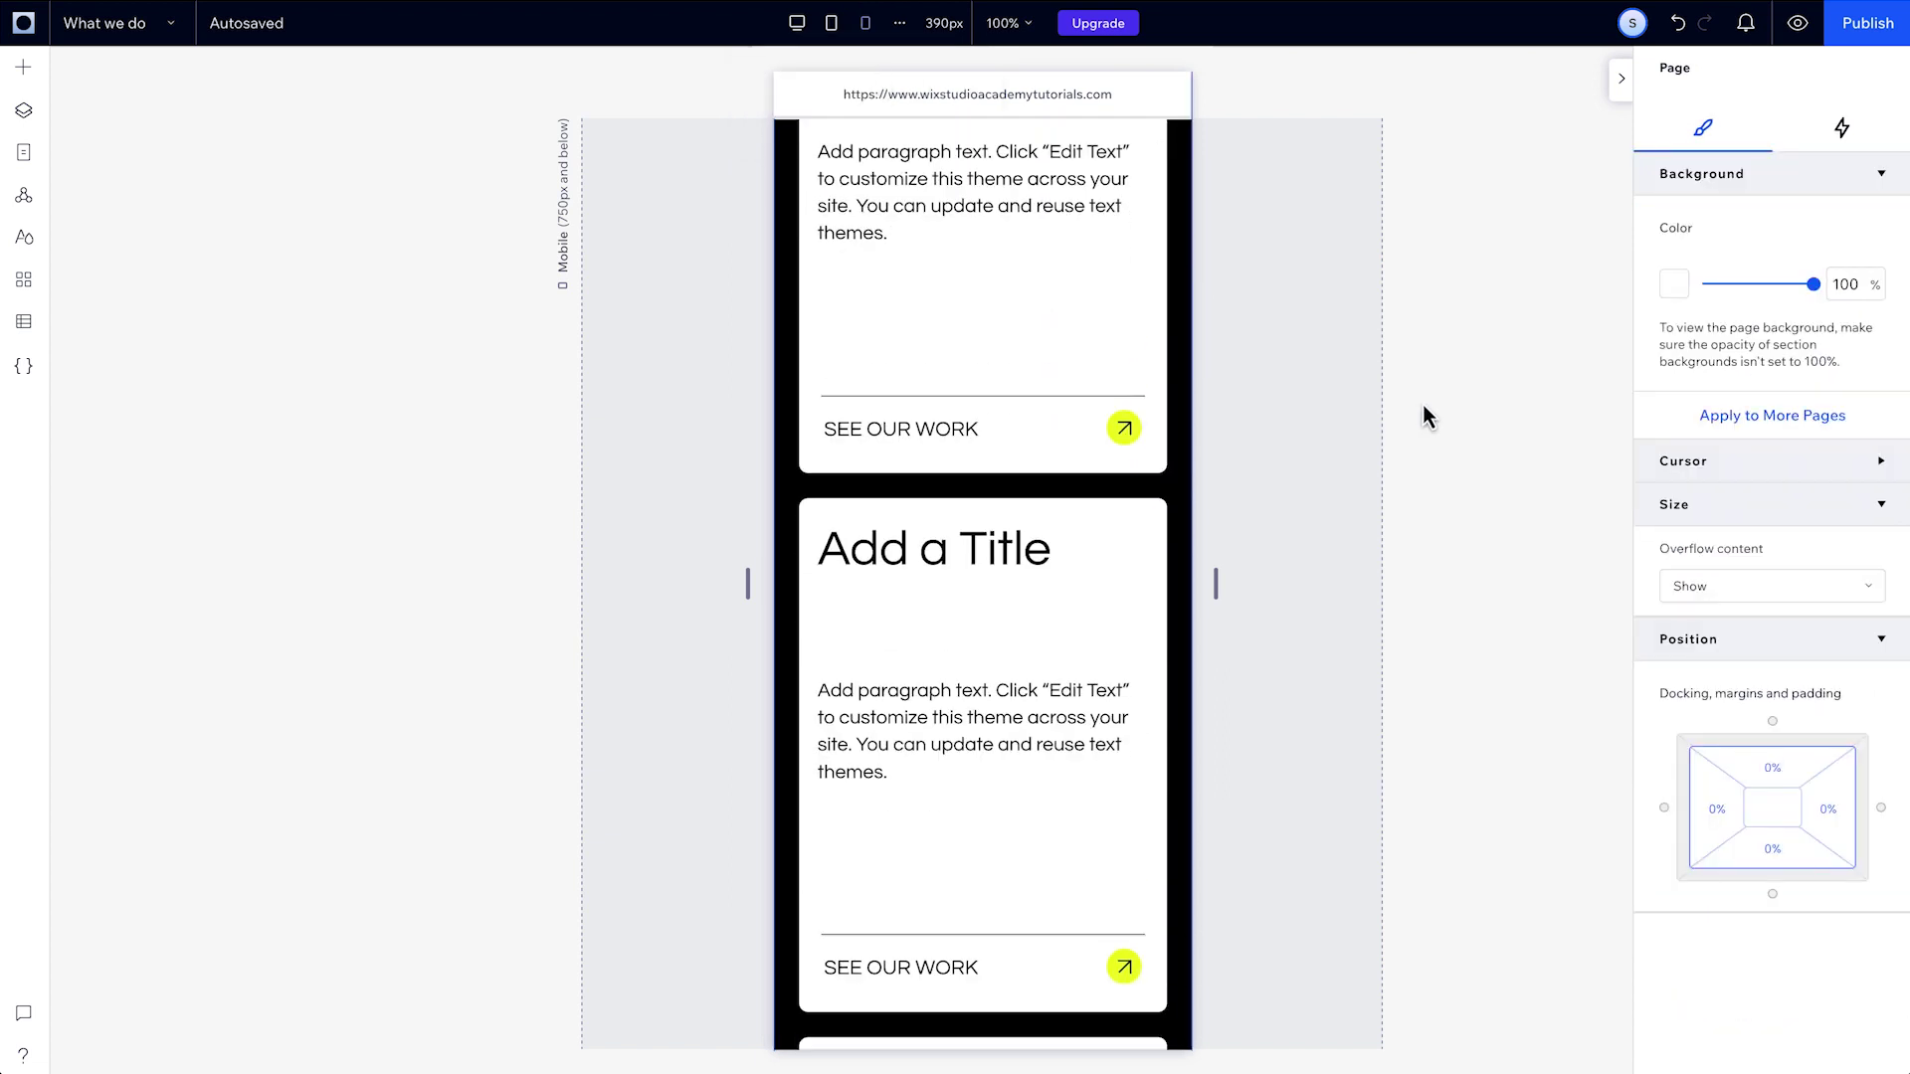
- Give the repeater cards the blue theme background colour (#1A6AFF)
click(1059, 451)
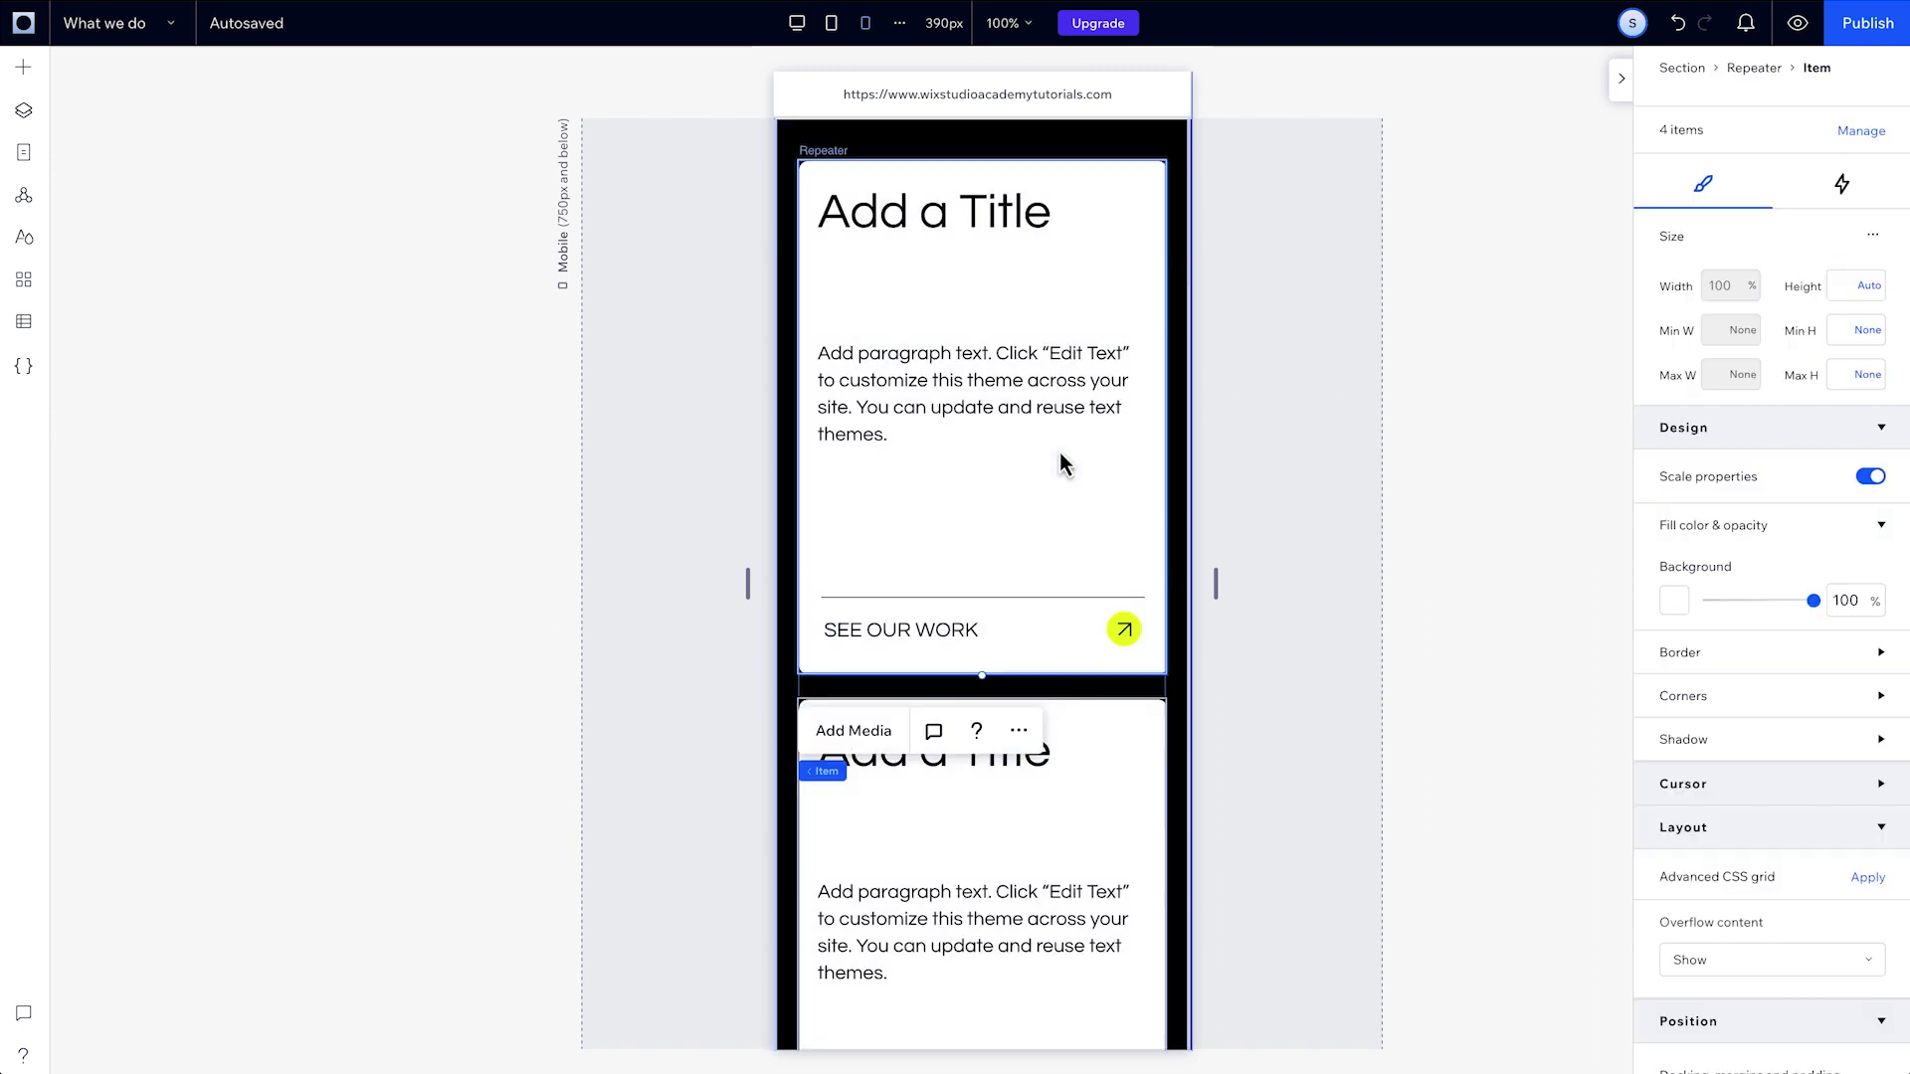
click(1668, 603)
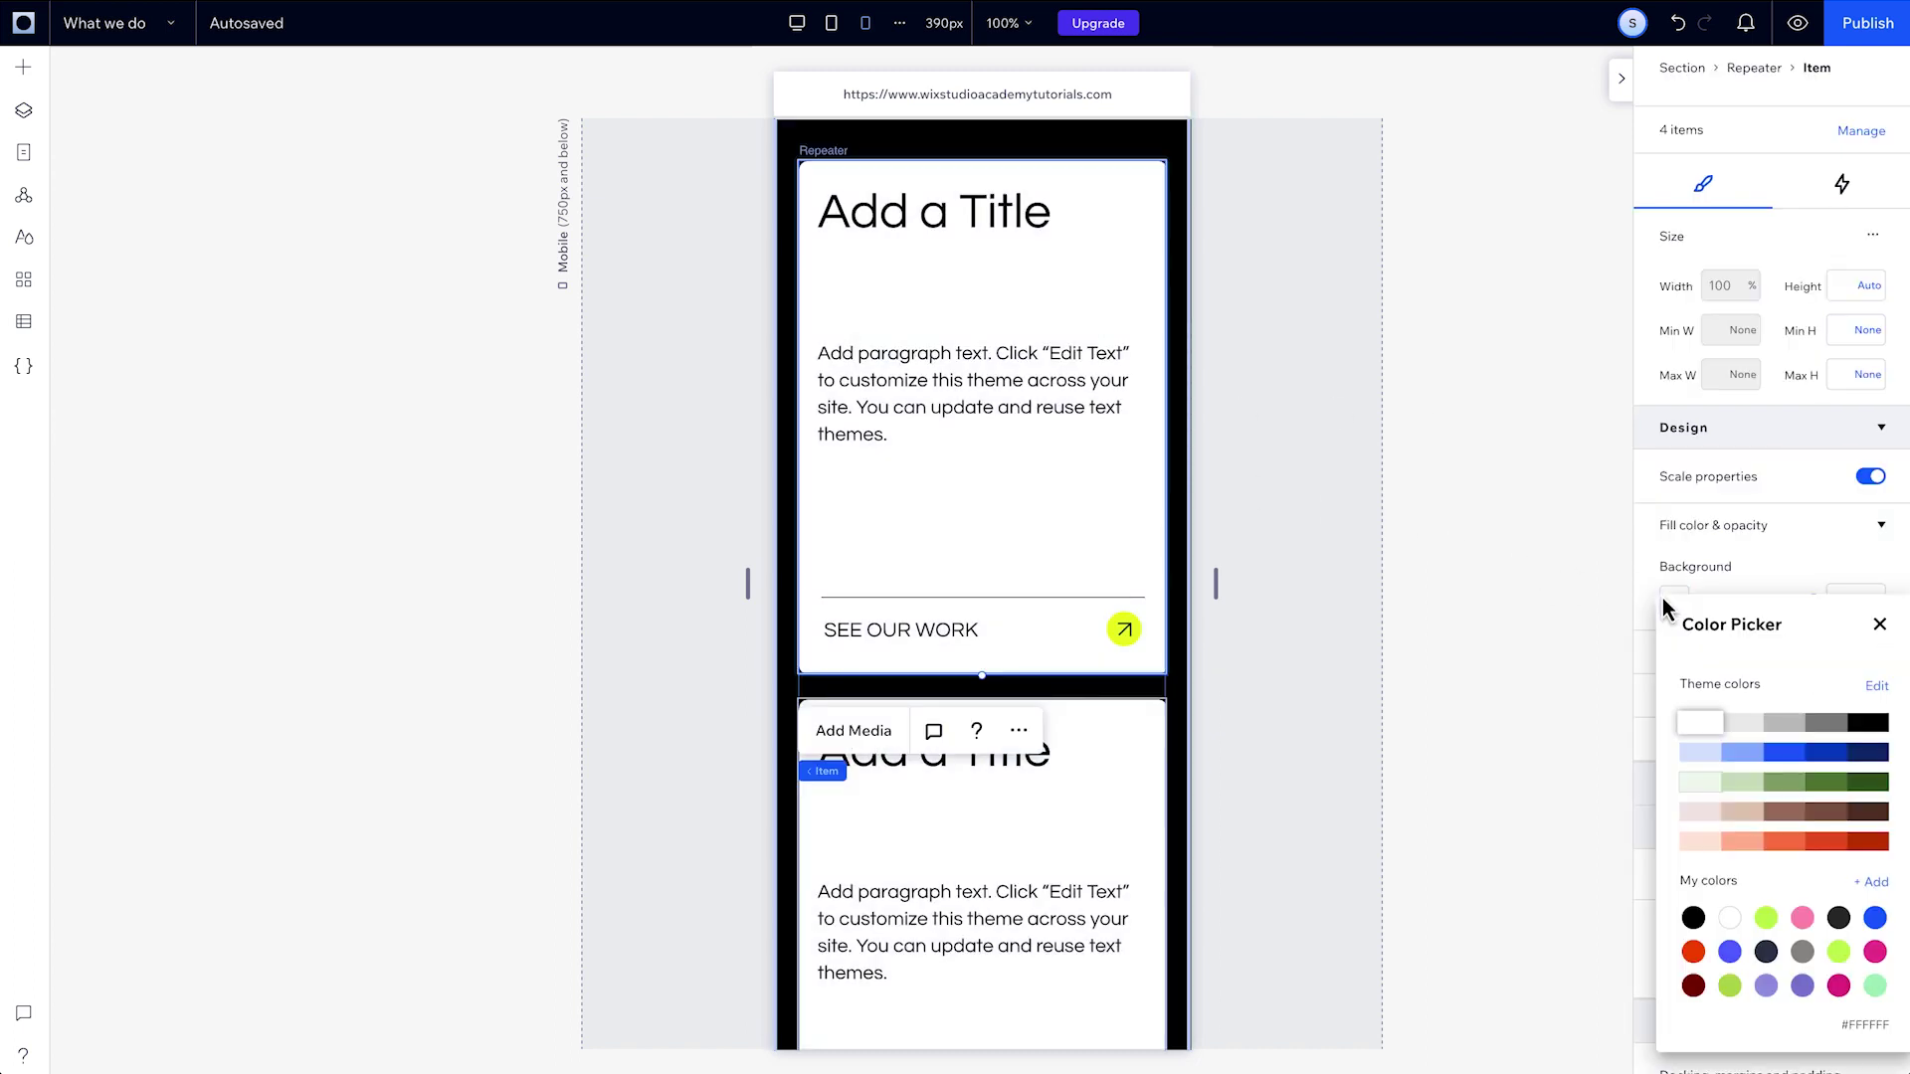
click(1796, 757)
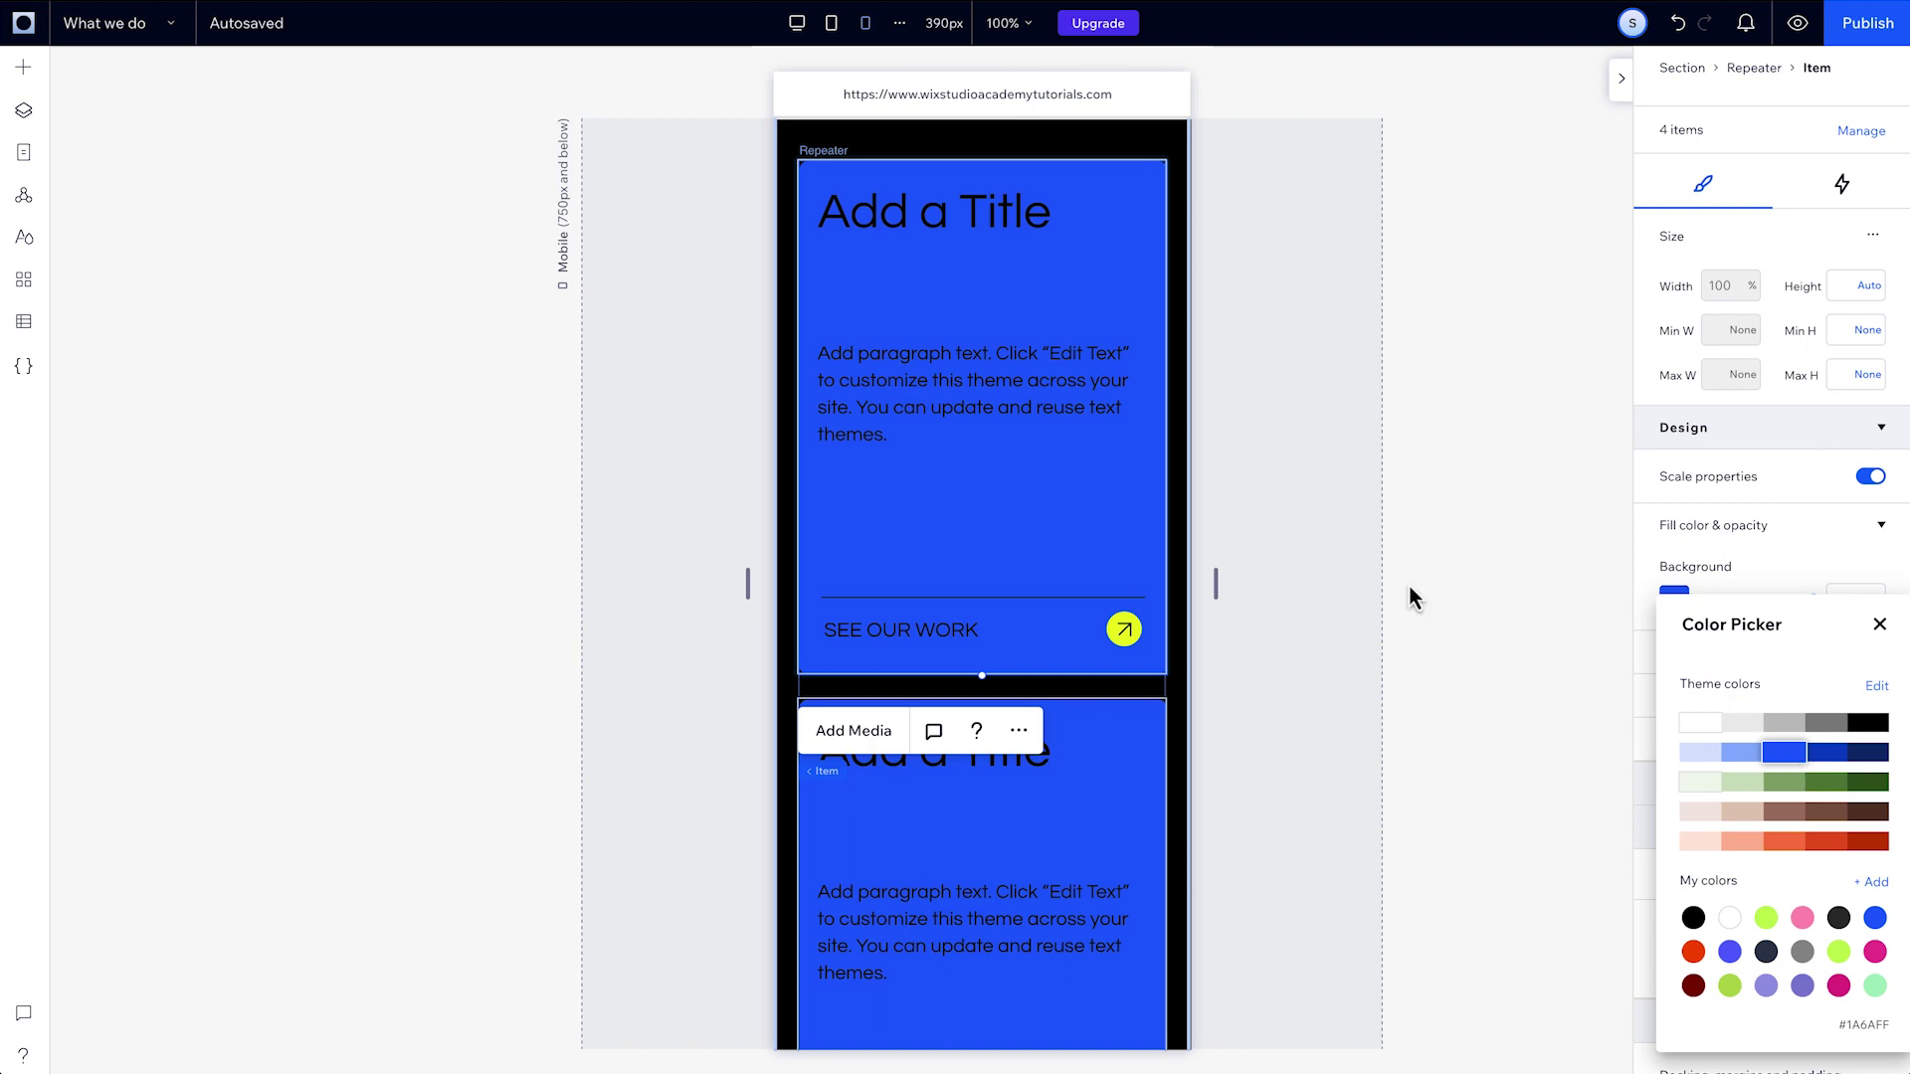
- Back on the desktop layout, switch on the repeater's Set AB design pattern
click(796, 24)
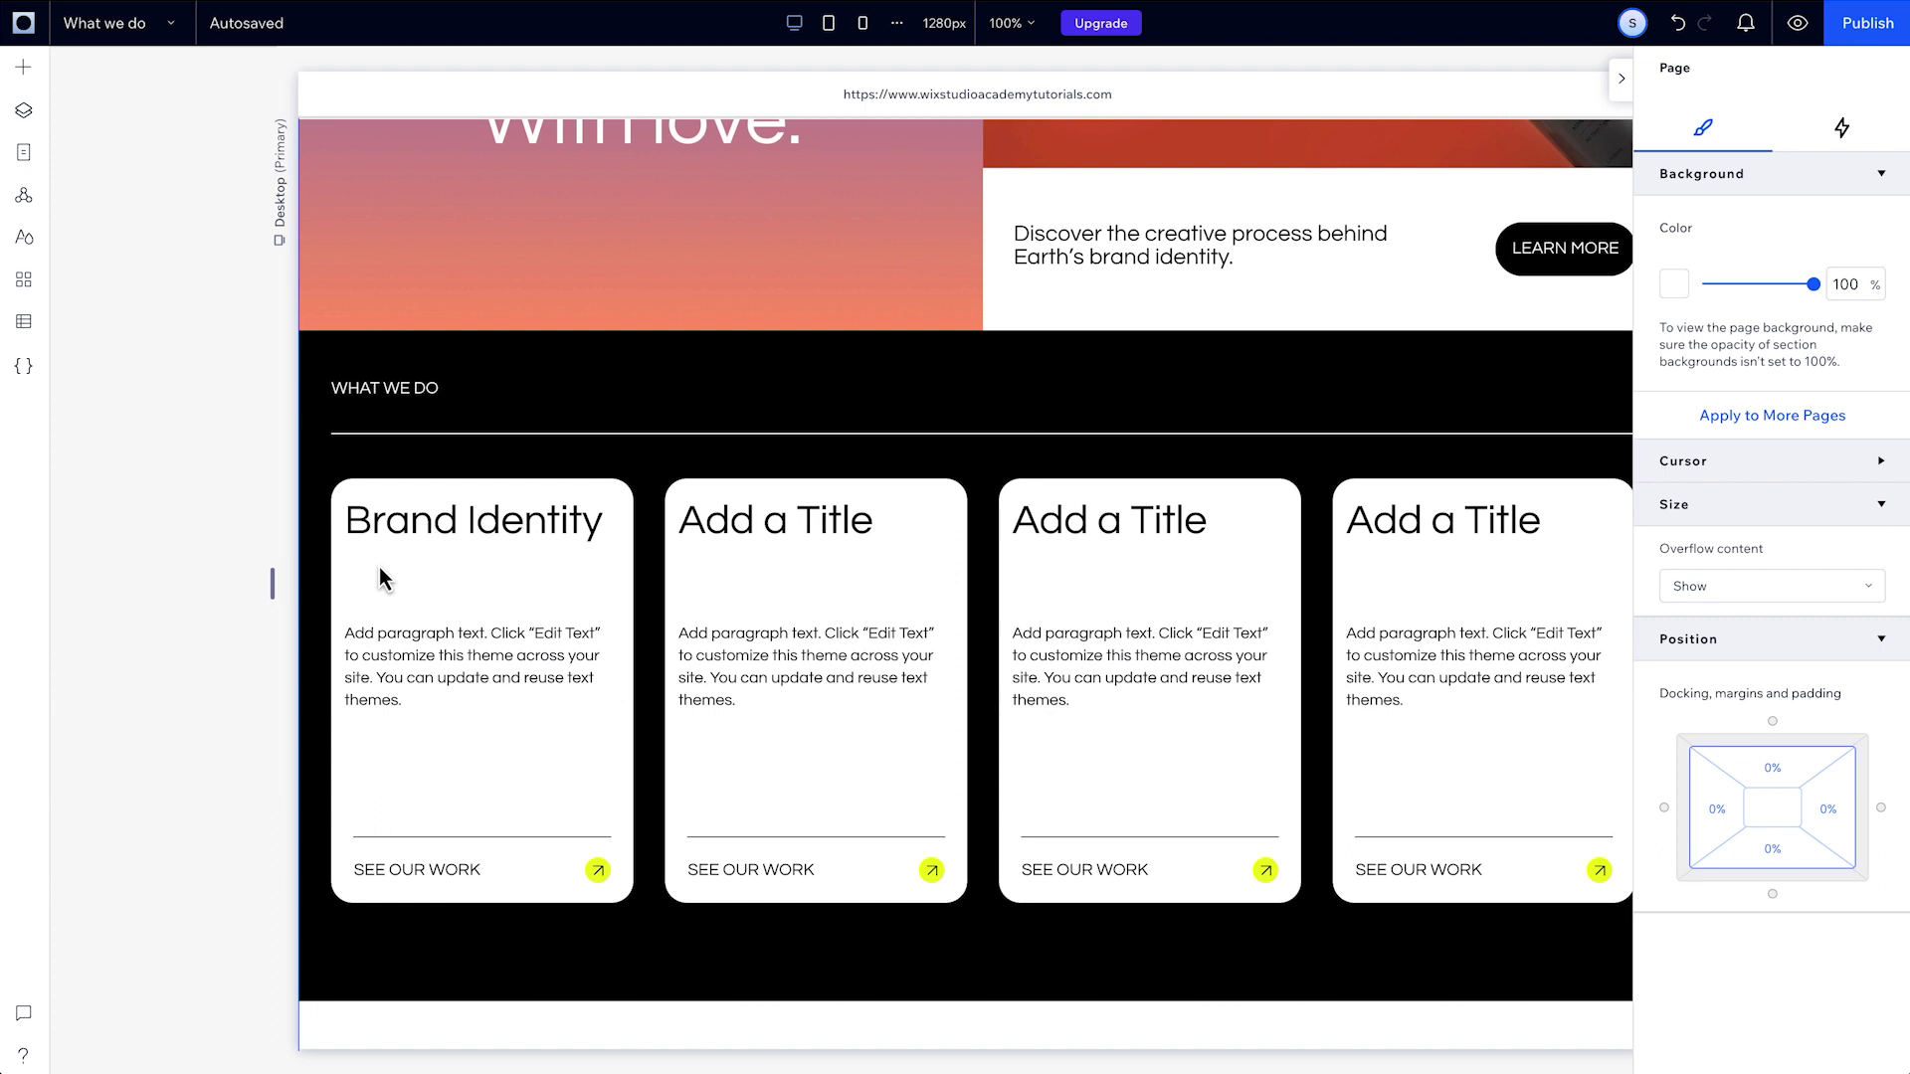
click(379, 567)
click(435, 558)
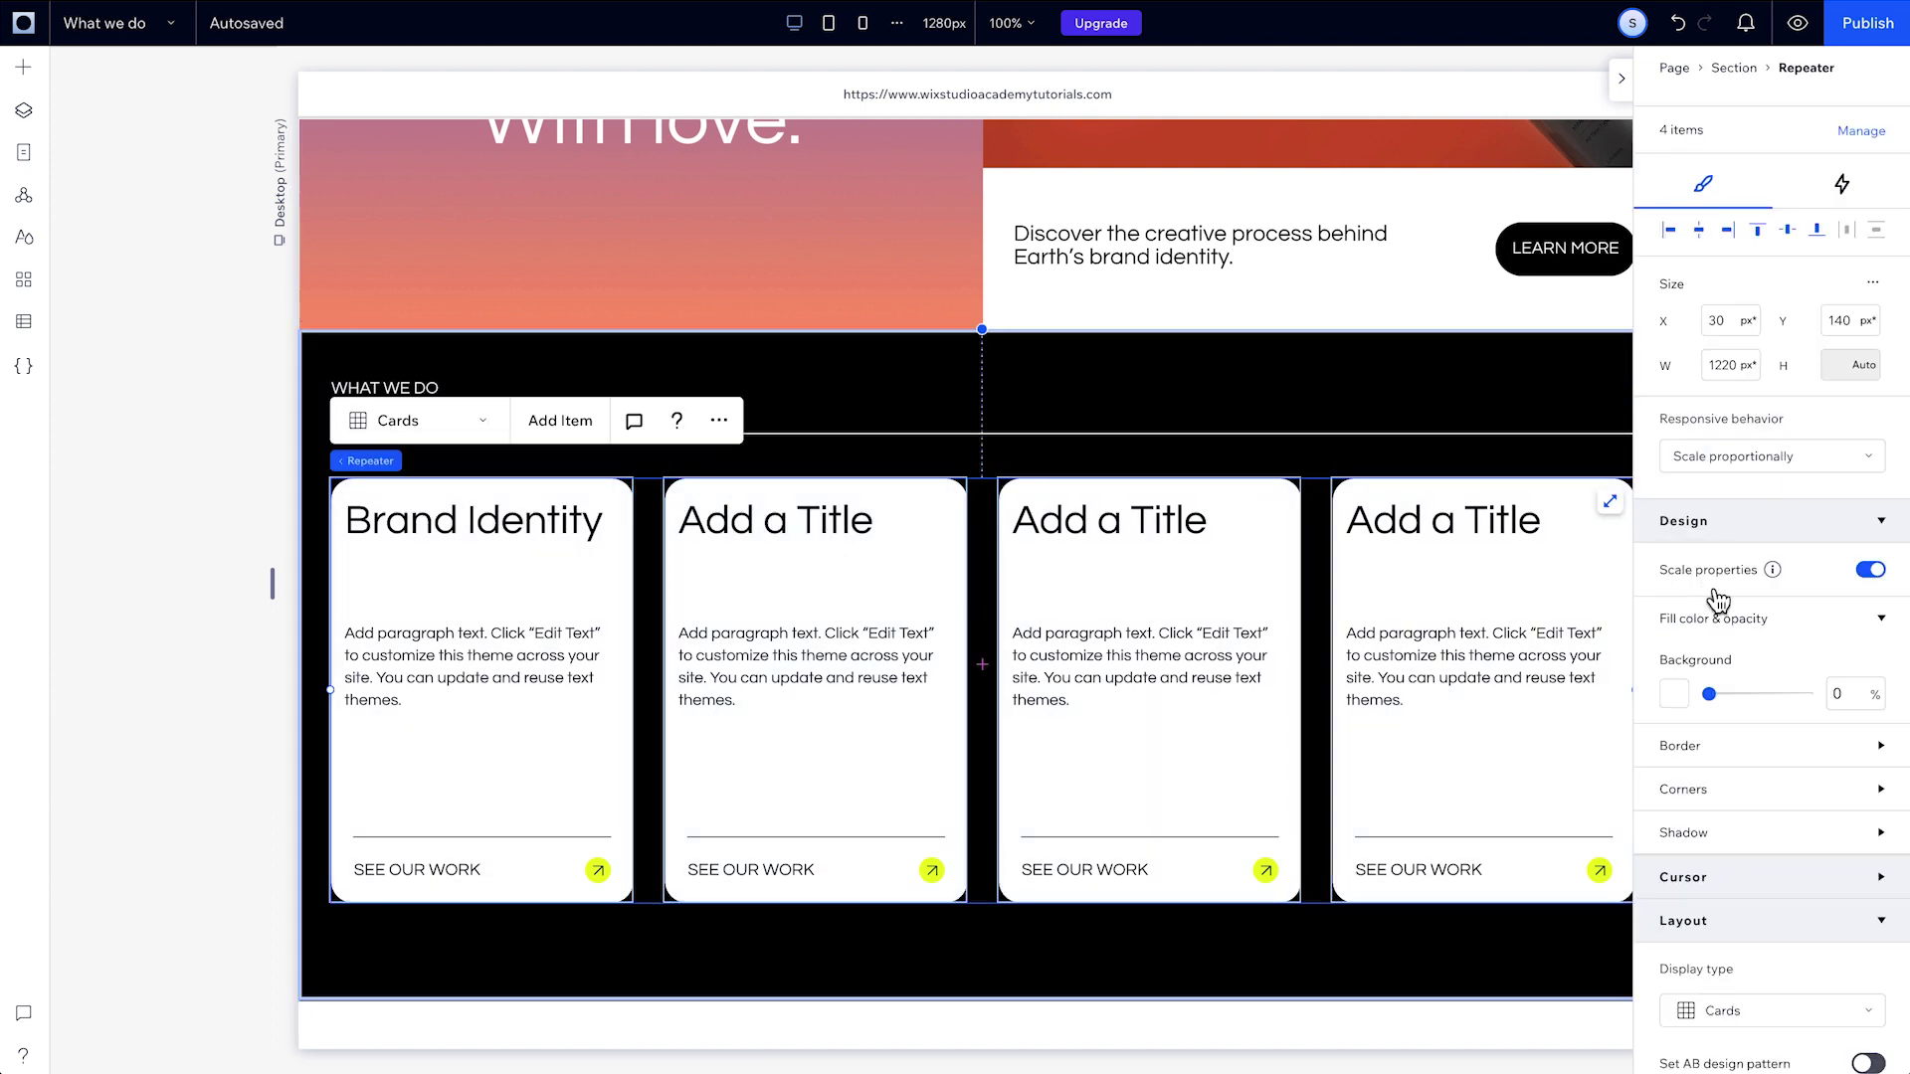
scroll(1727, 609, down, 5)
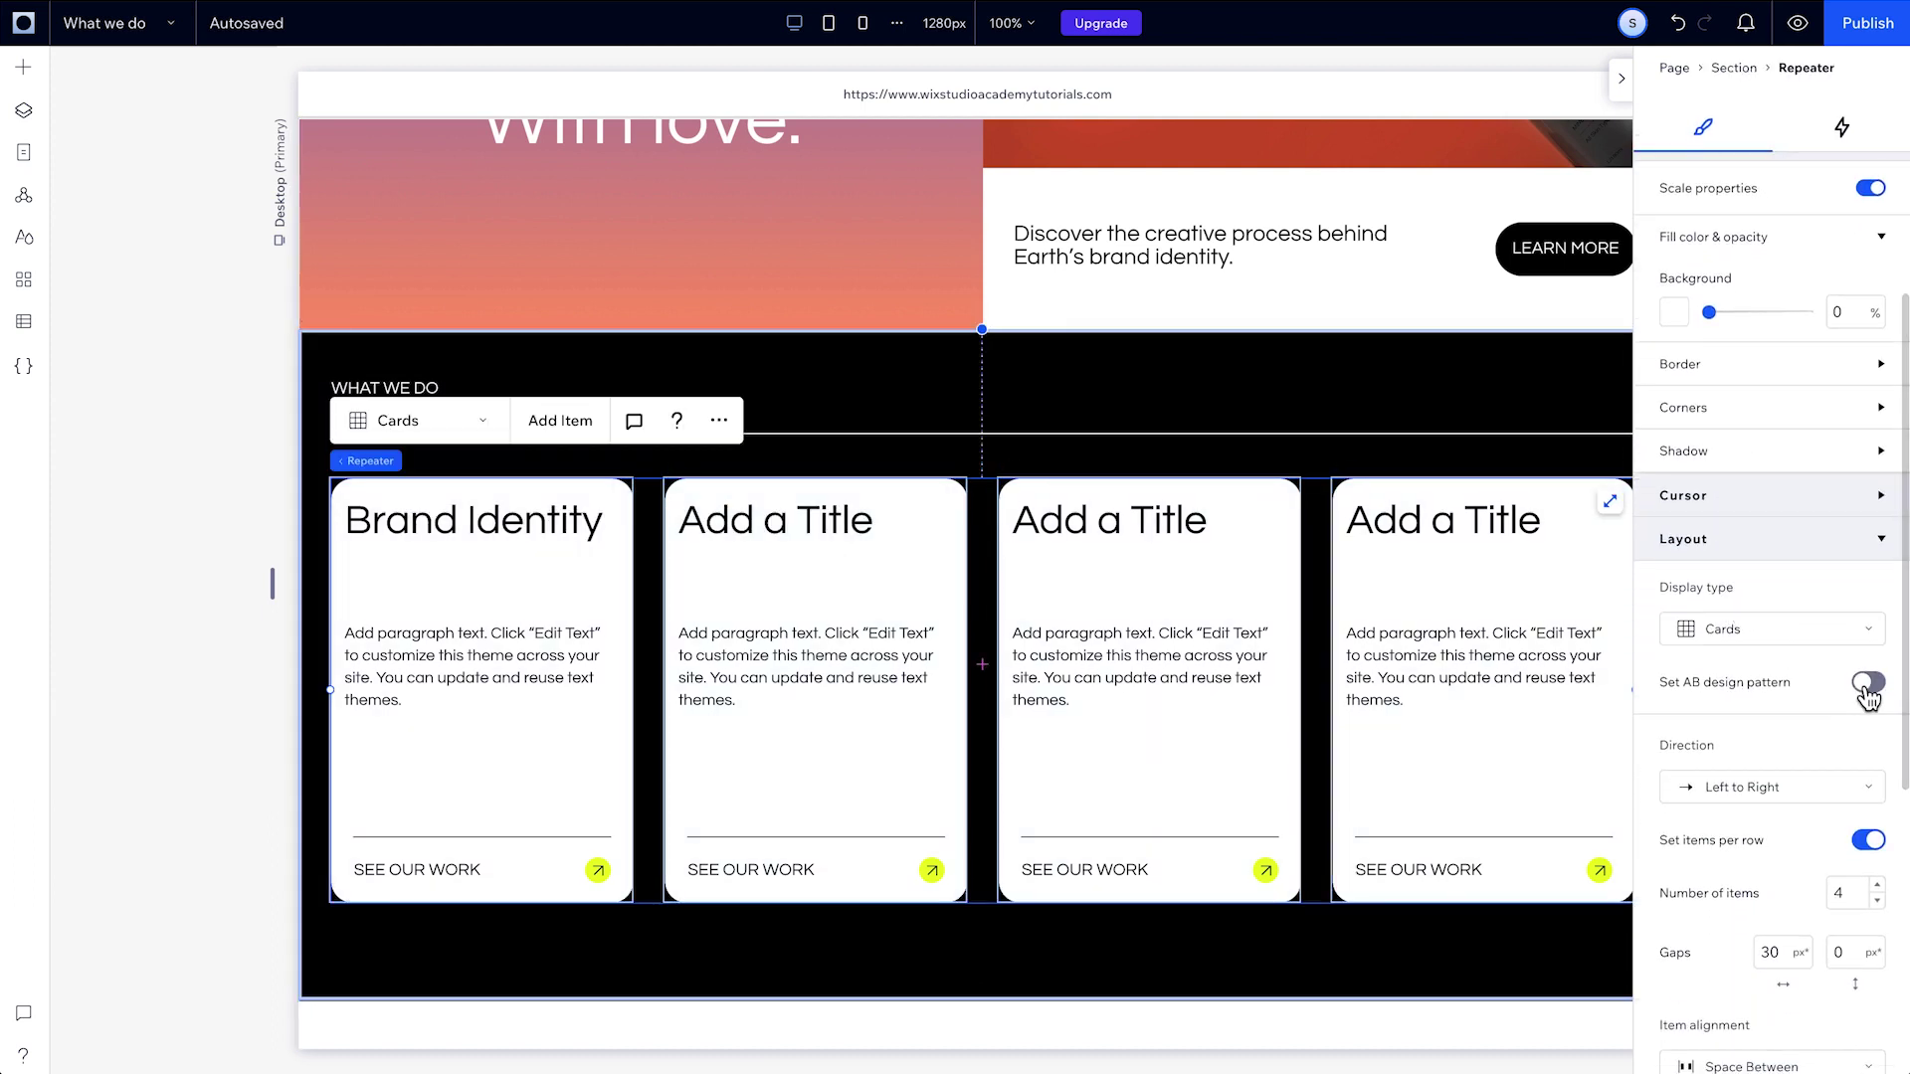
click(1865, 687)
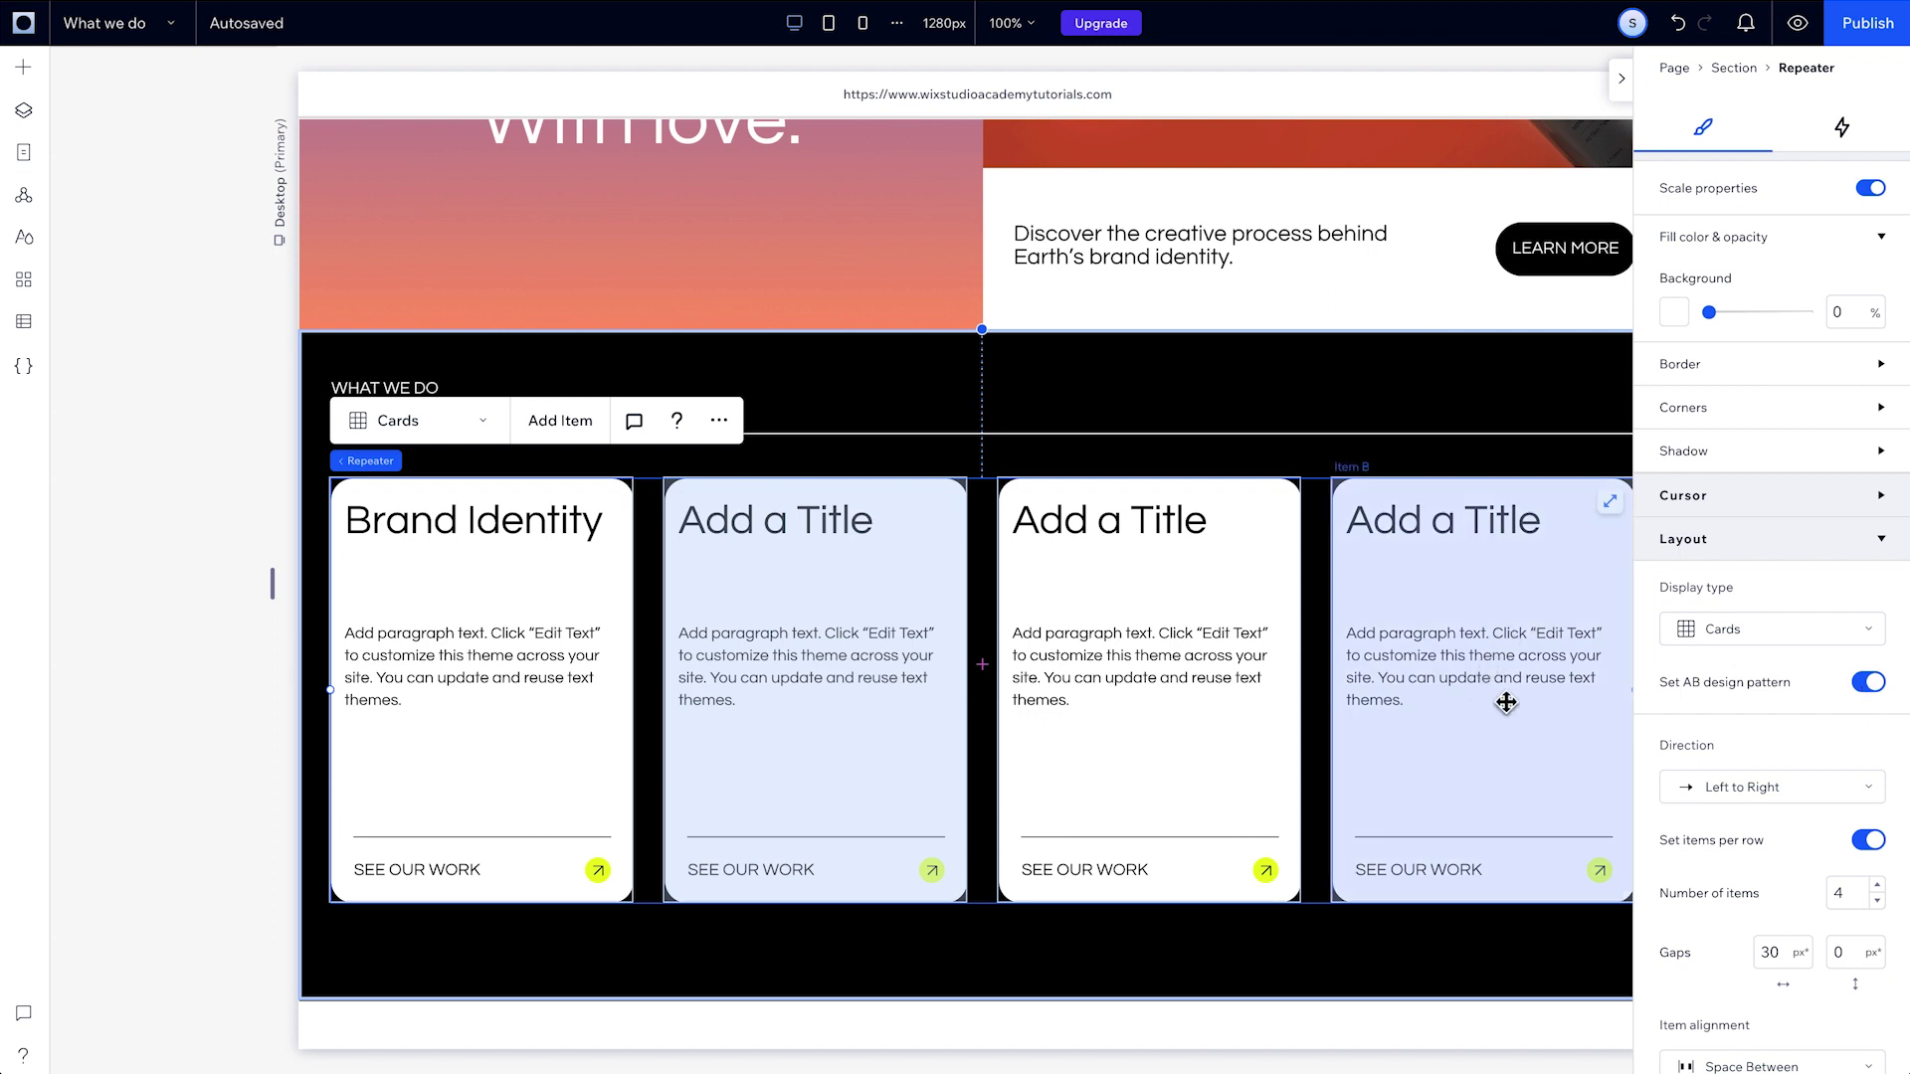
- Expand the repeater in Layers to see Items A/B, then open its Manage items list
click(33, 127)
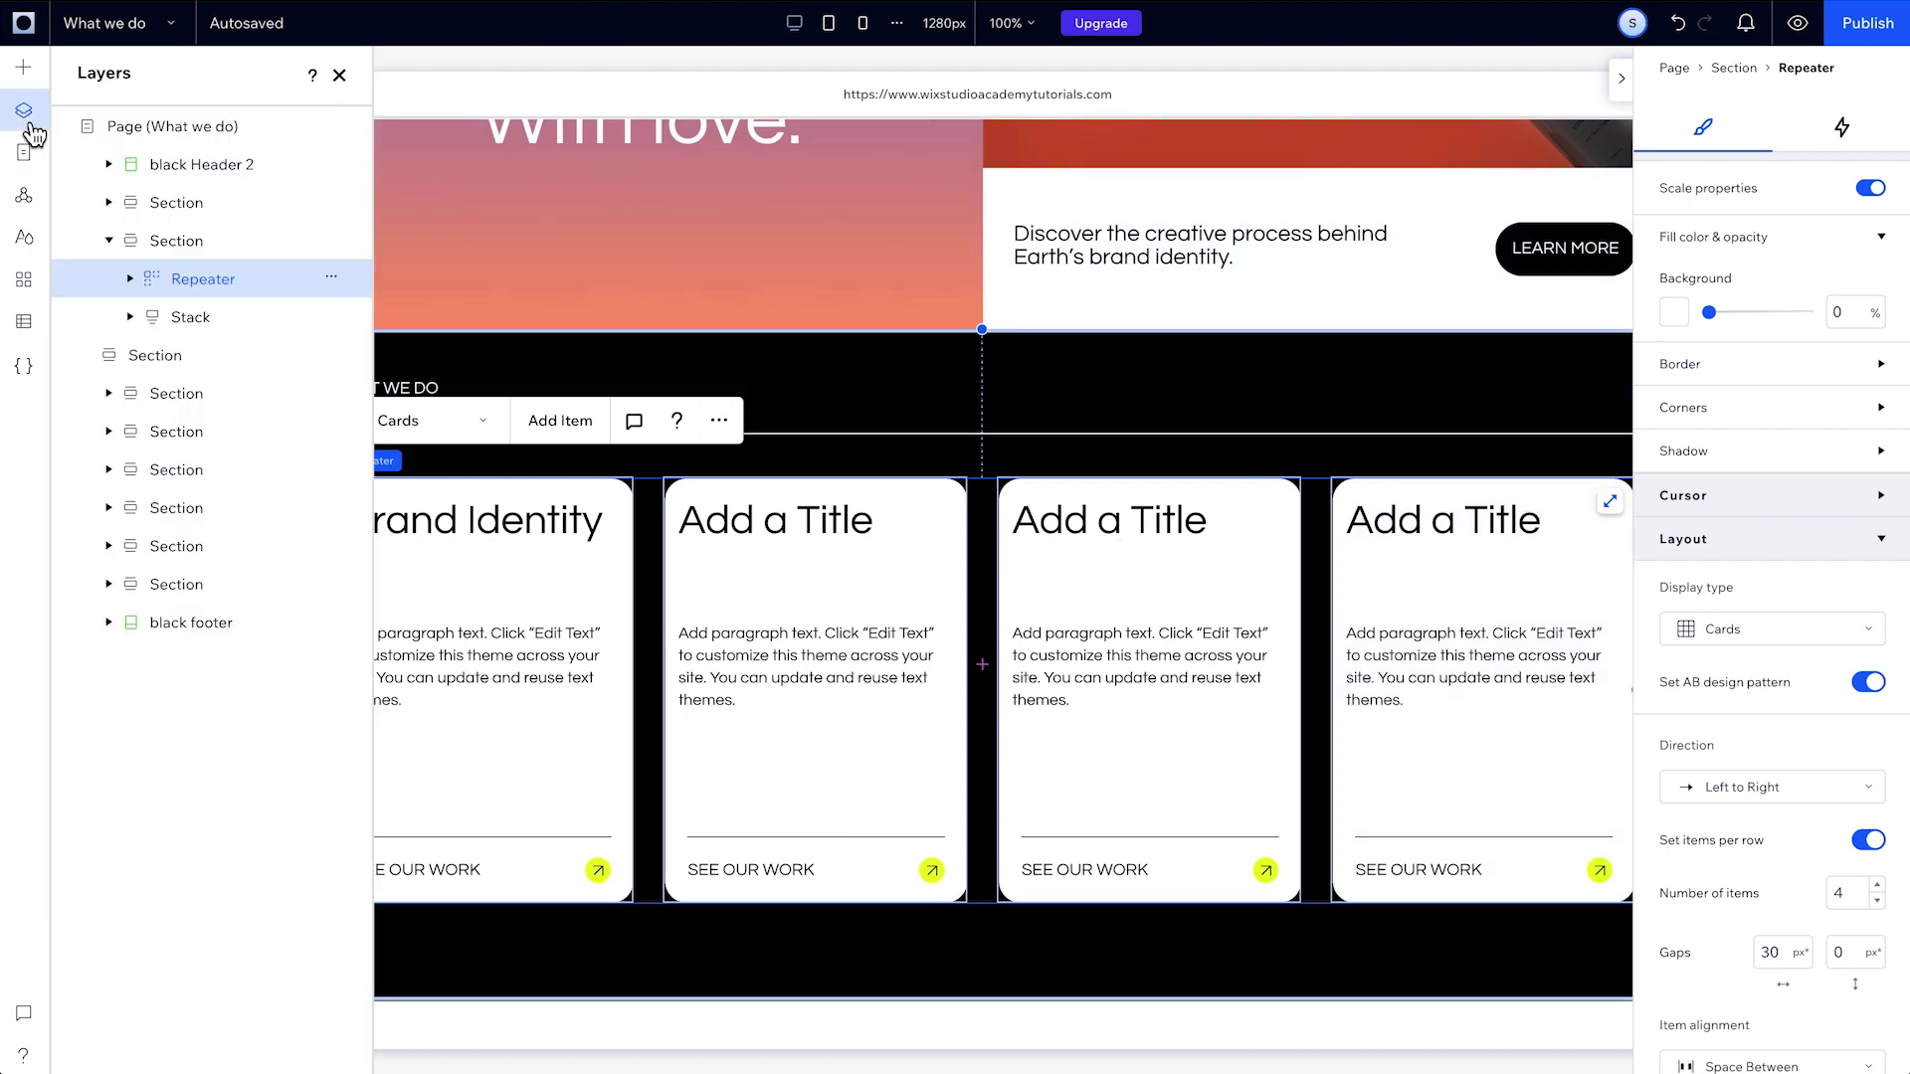
click(131, 280)
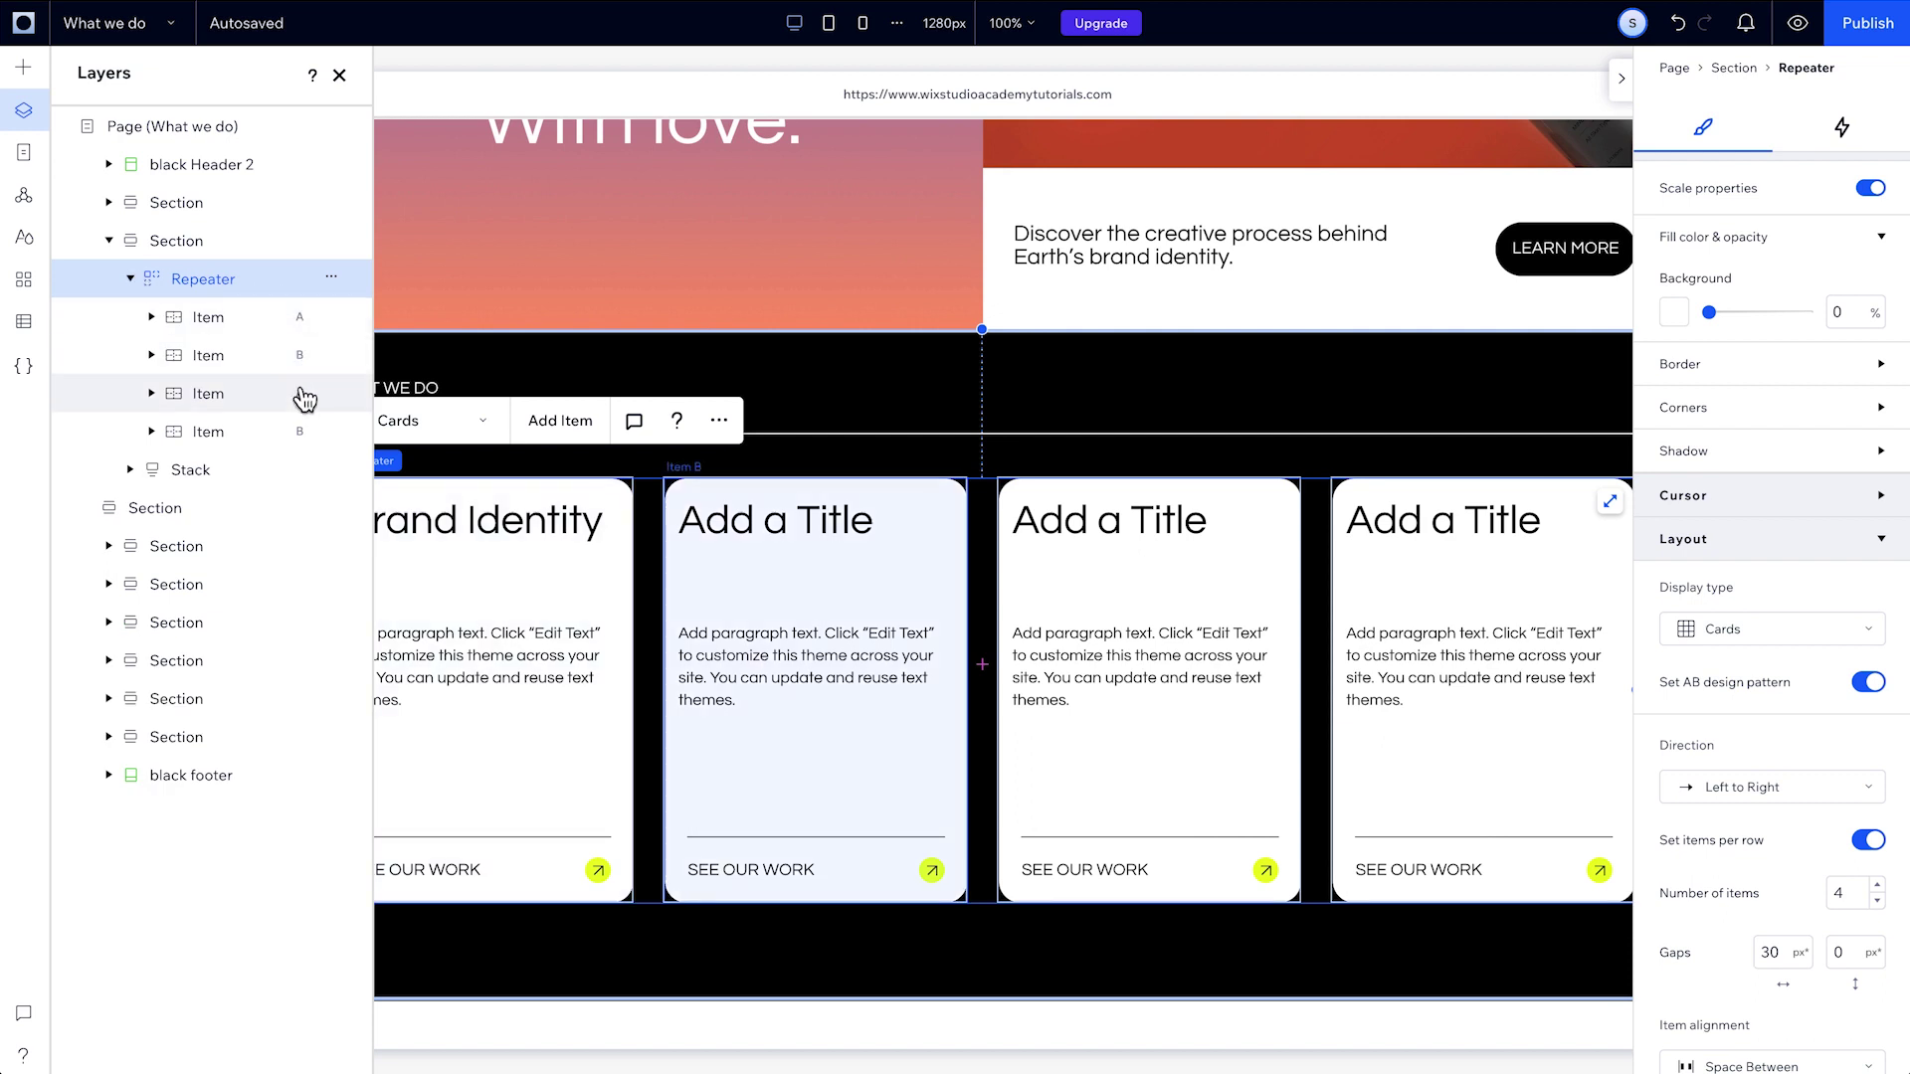
click(339, 75)
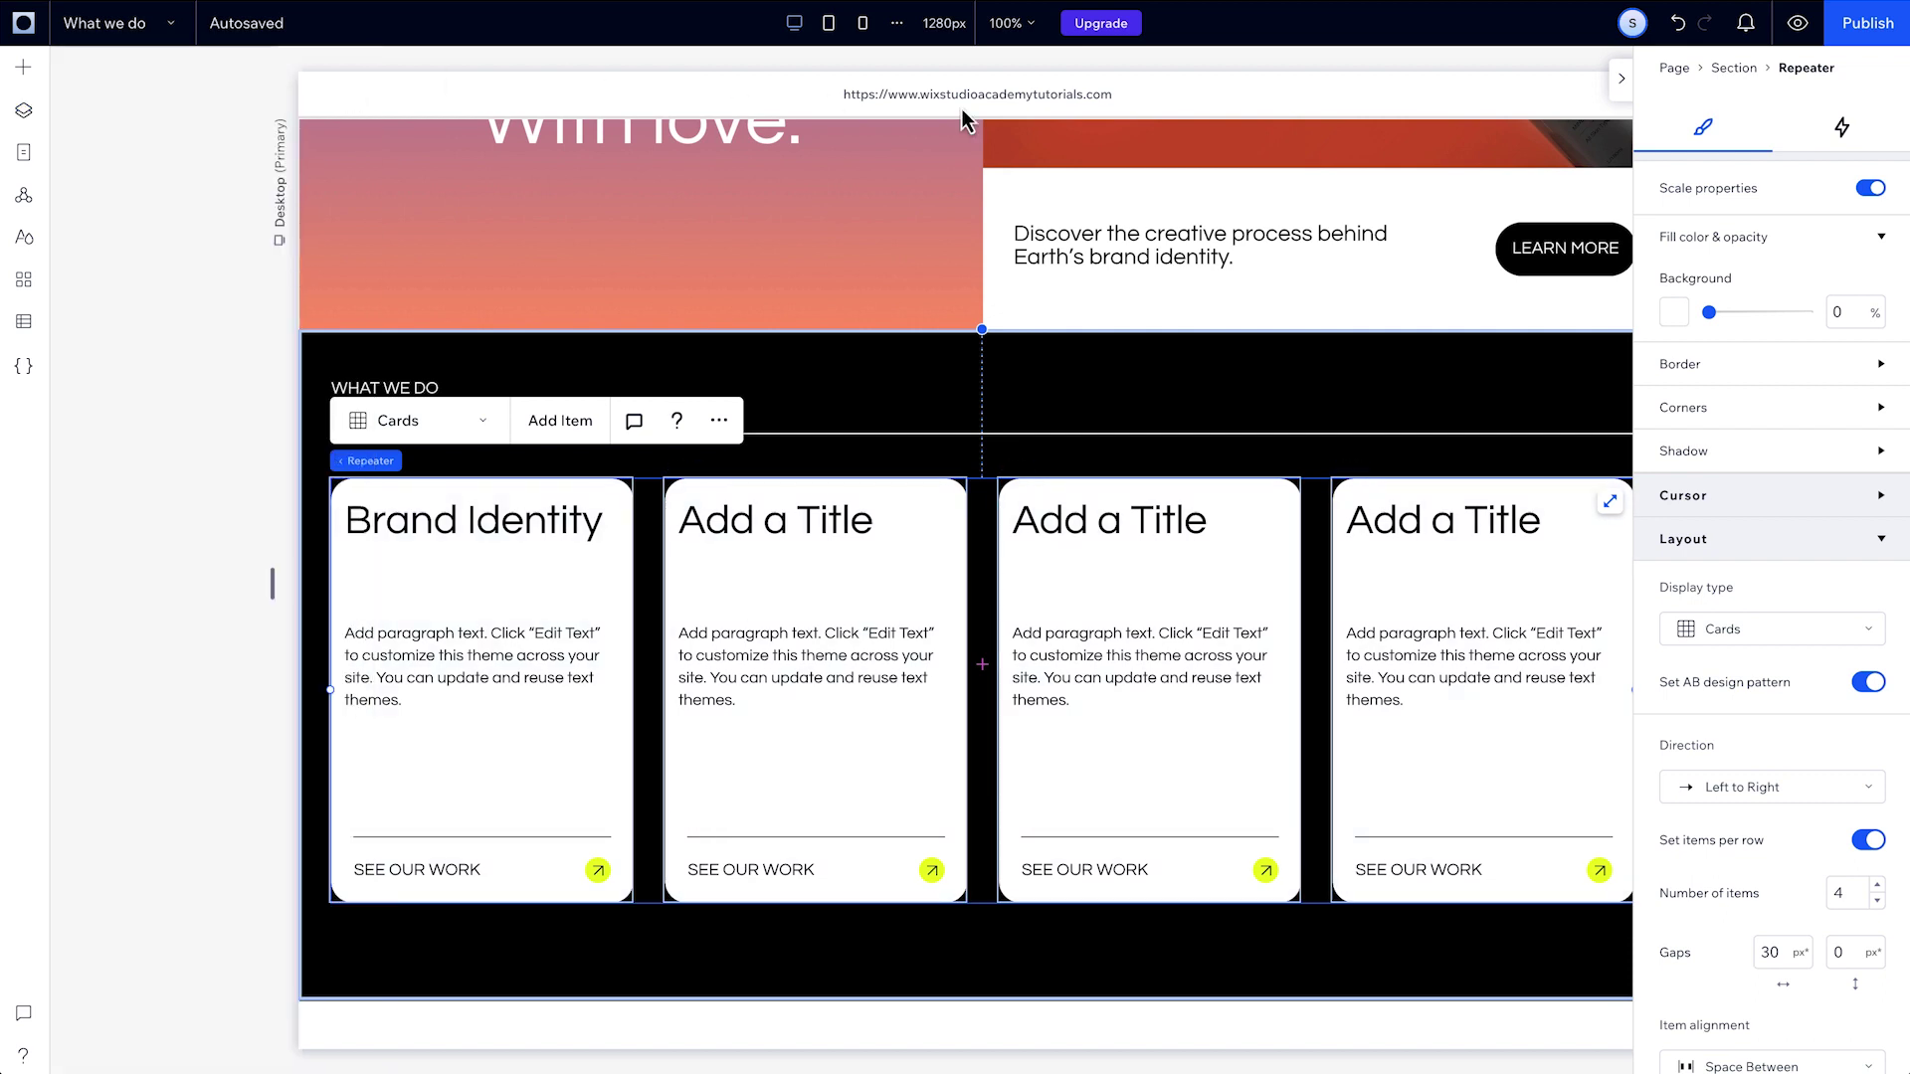
scroll(1741, 321, up, 4)
click(1863, 141)
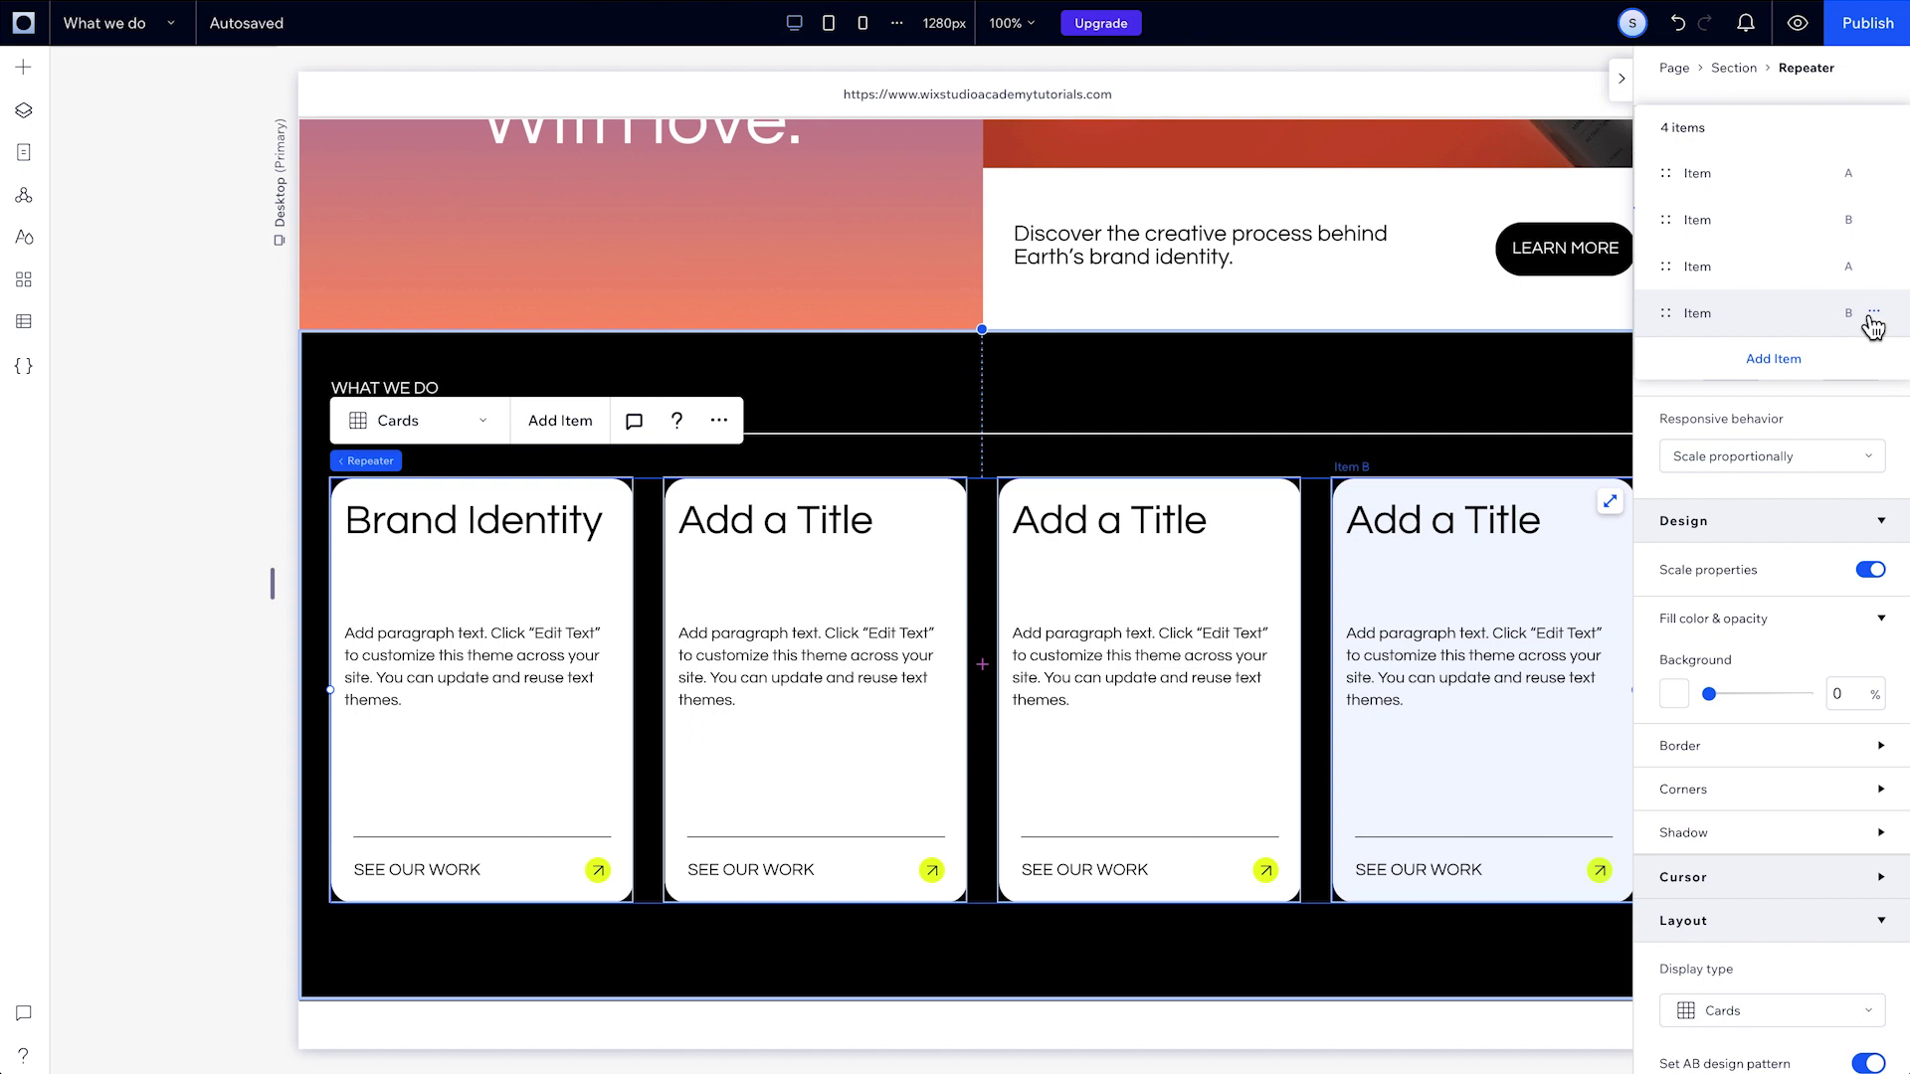
- Set the Item B cards' background to the blue theme colour
click(1549, 555)
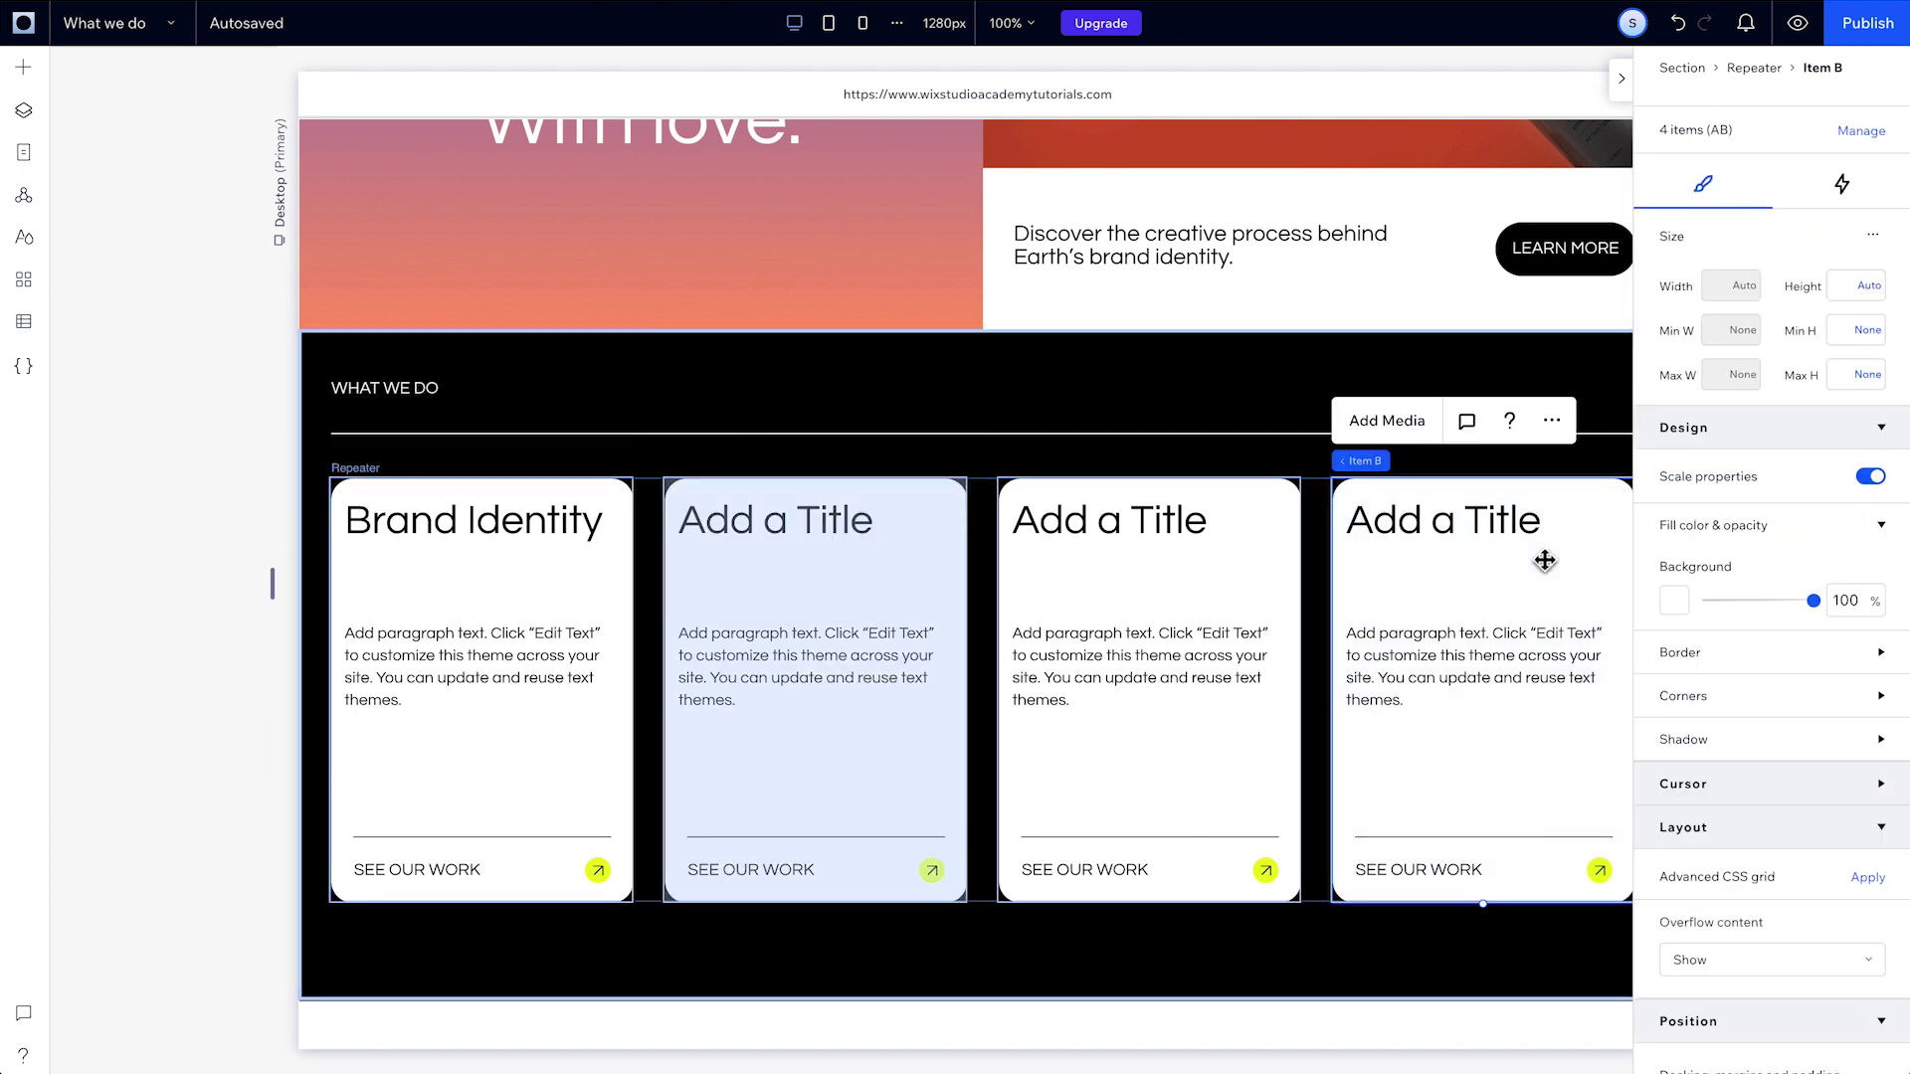
click(1674, 600)
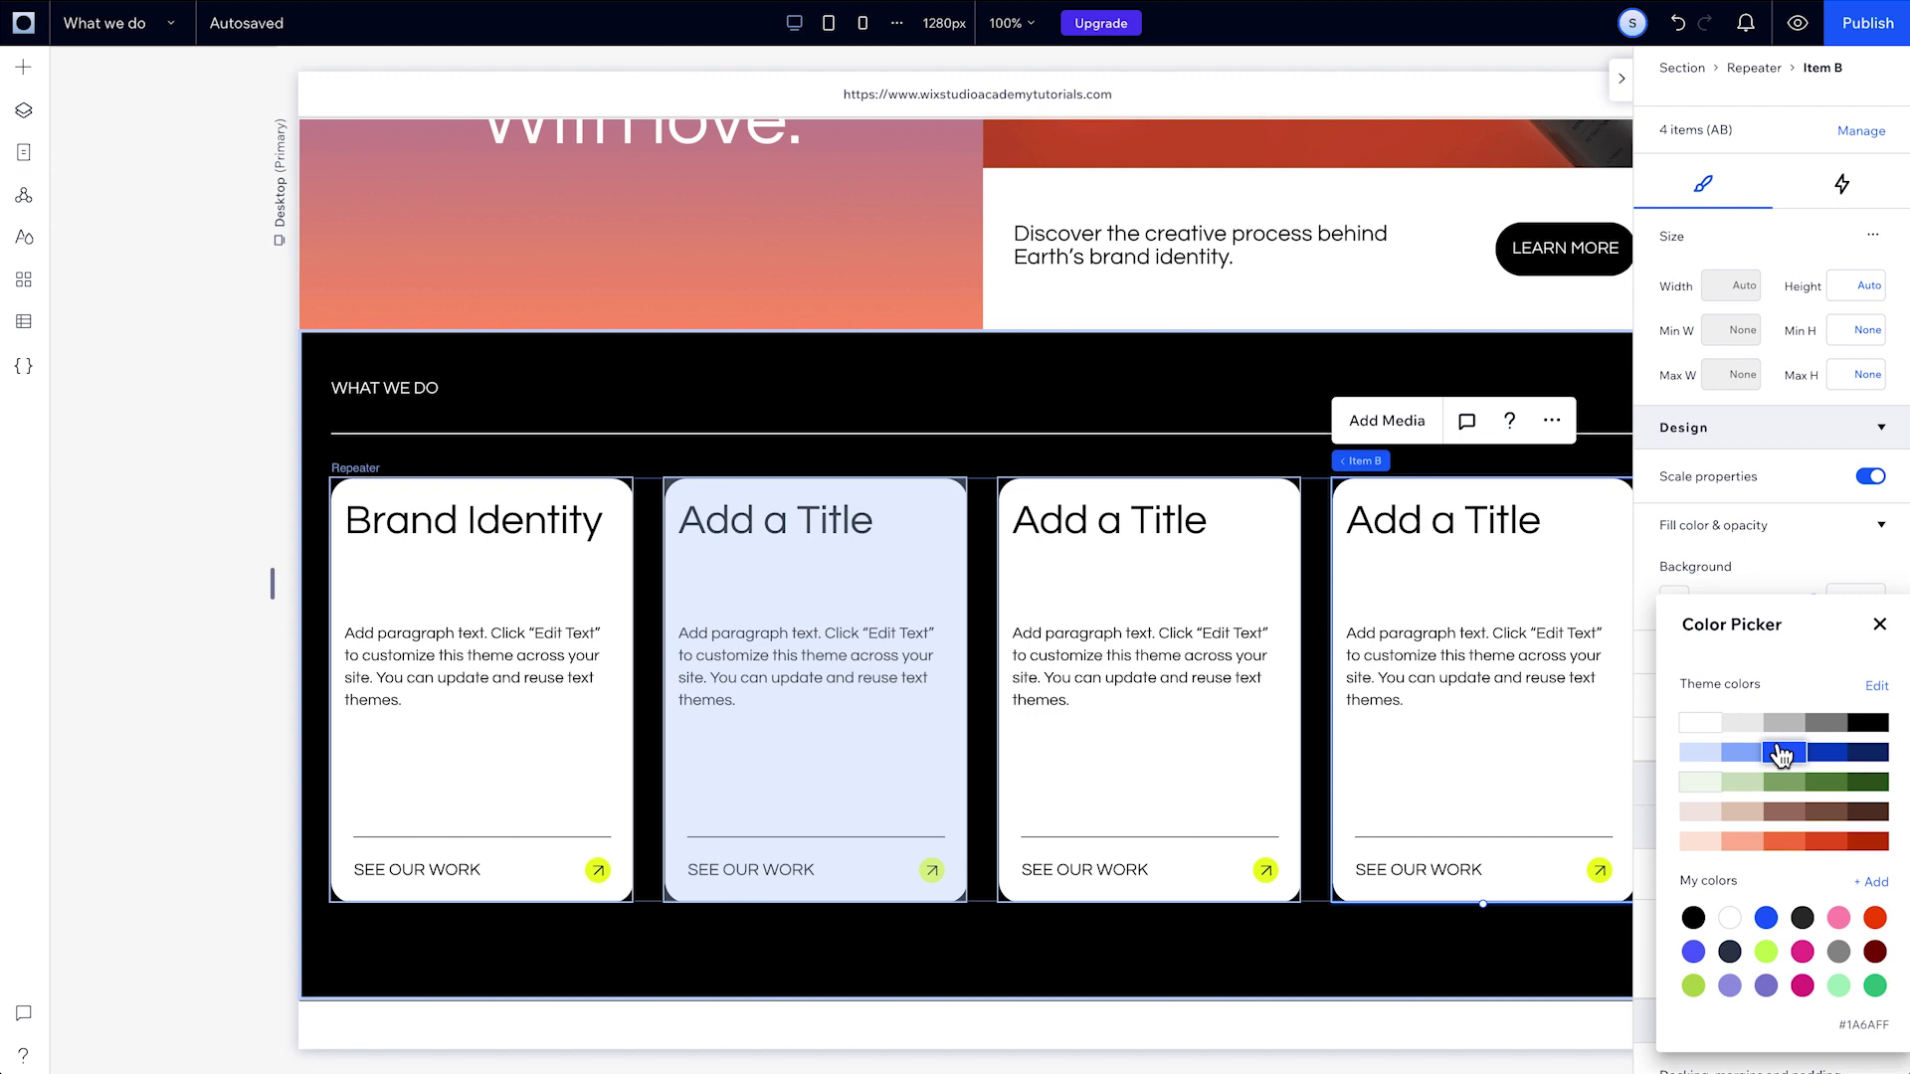
click(1783, 752)
- Try the Reklame Script font on the fourth card's title, then undo it
click(1492, 522)
double_click(1482, 522)
click(1667, 629)
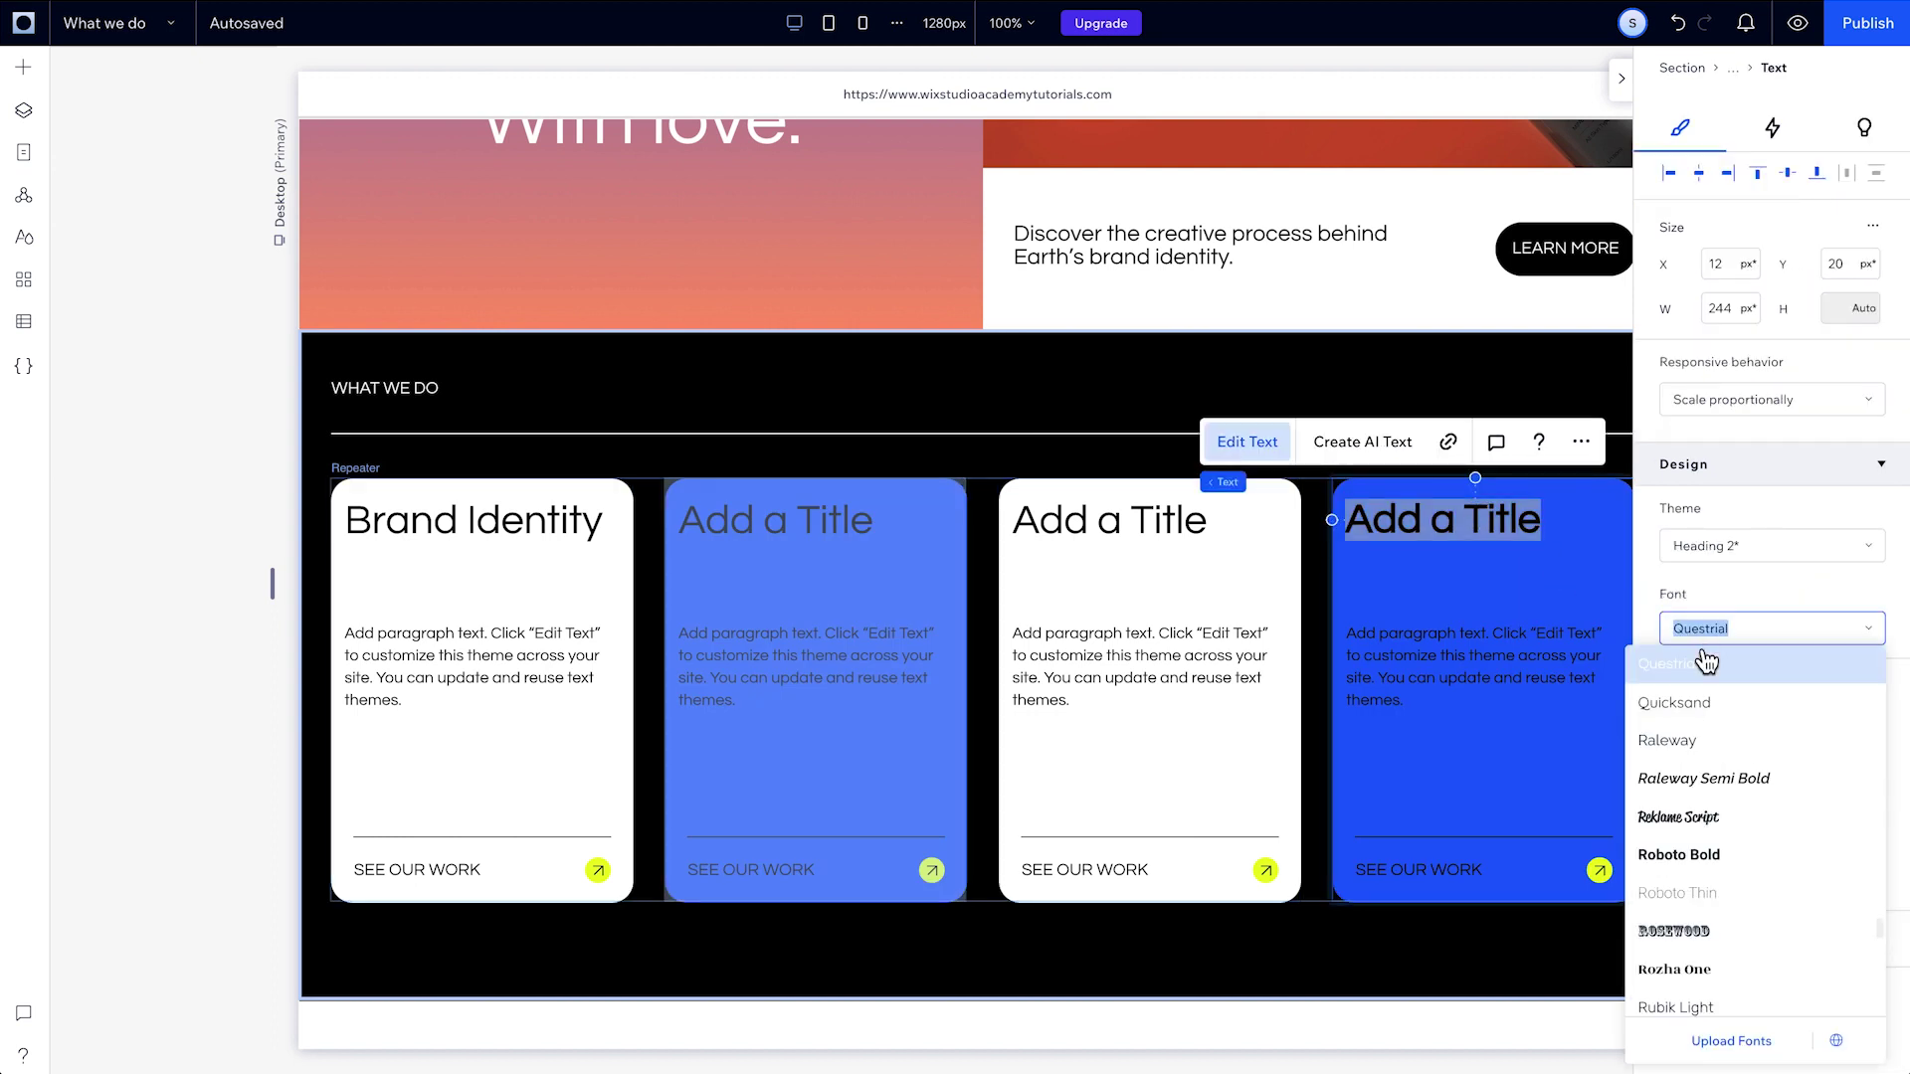
click(1693, 844)
click(1536, 591)
key(ctrl+z)
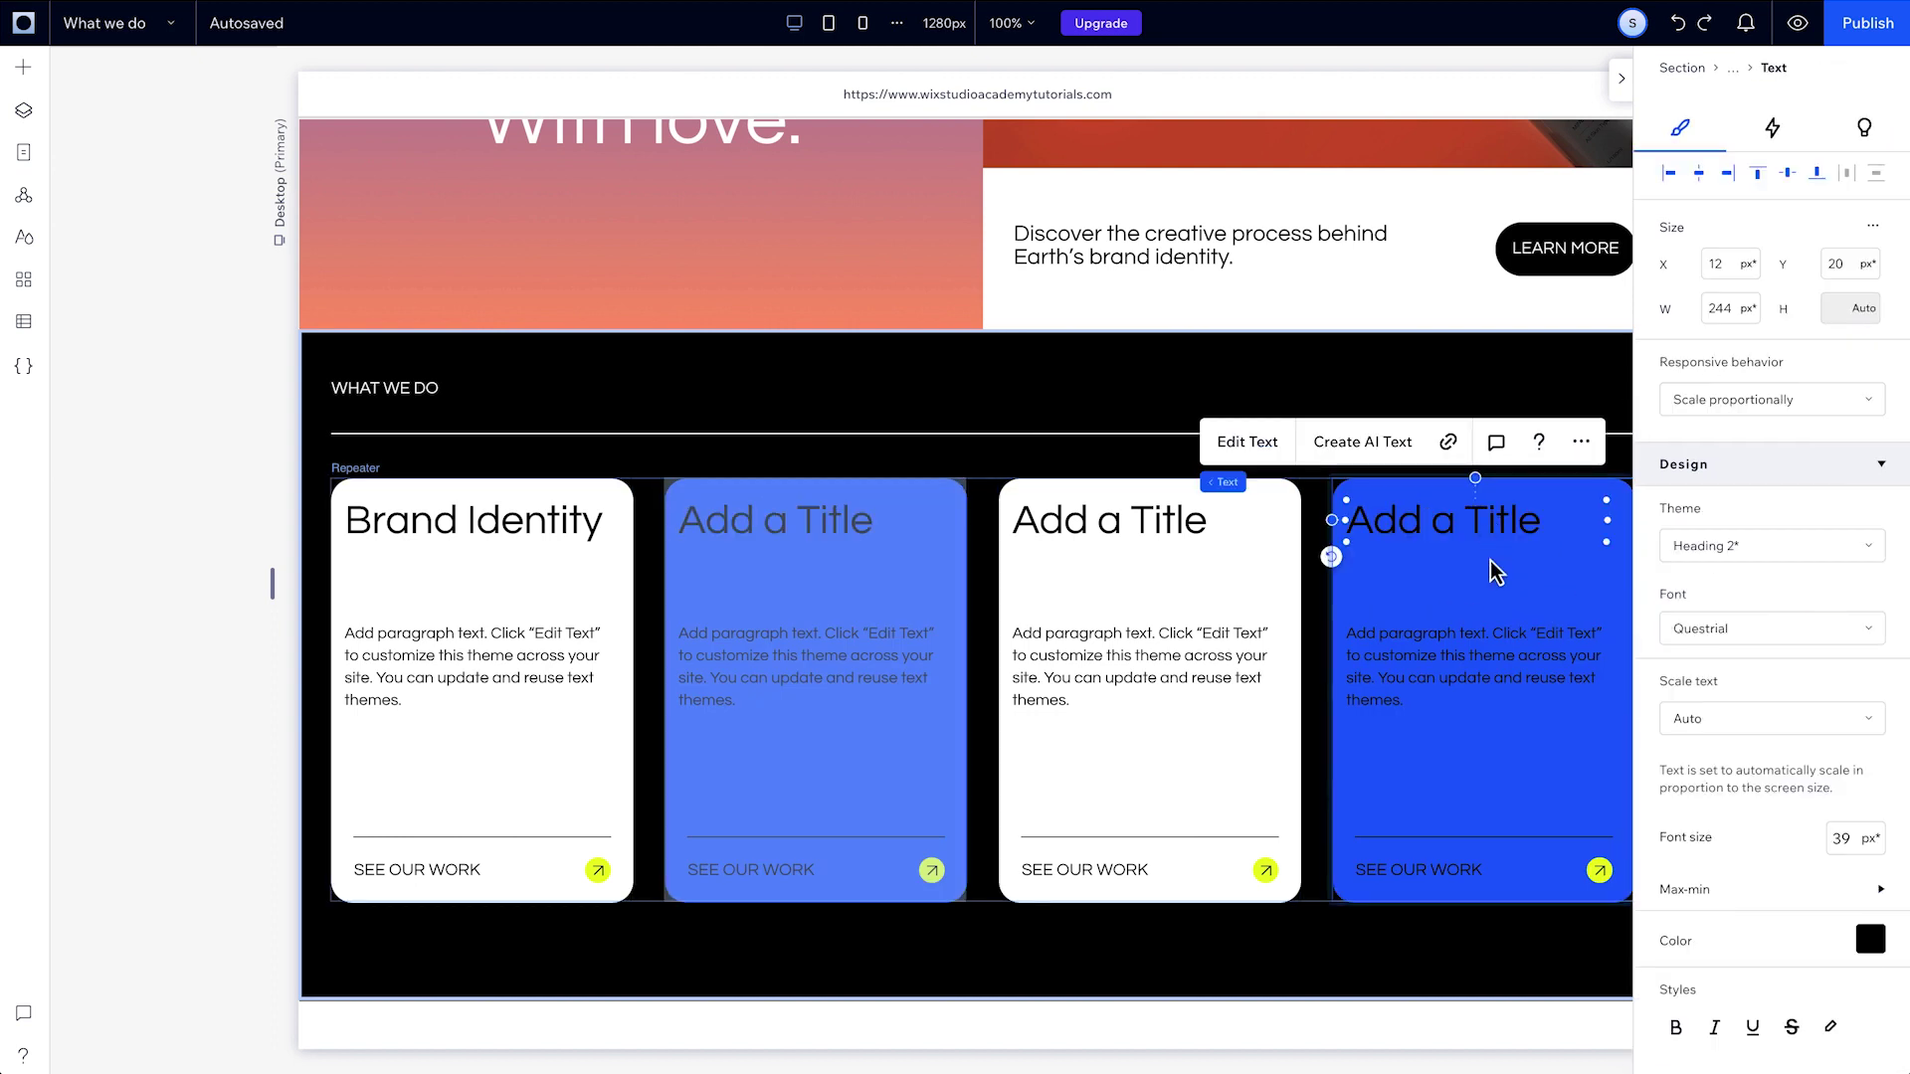
click(1497, 562)
- Add a Grow hover animation to the Item B cards
click(1835, 199)
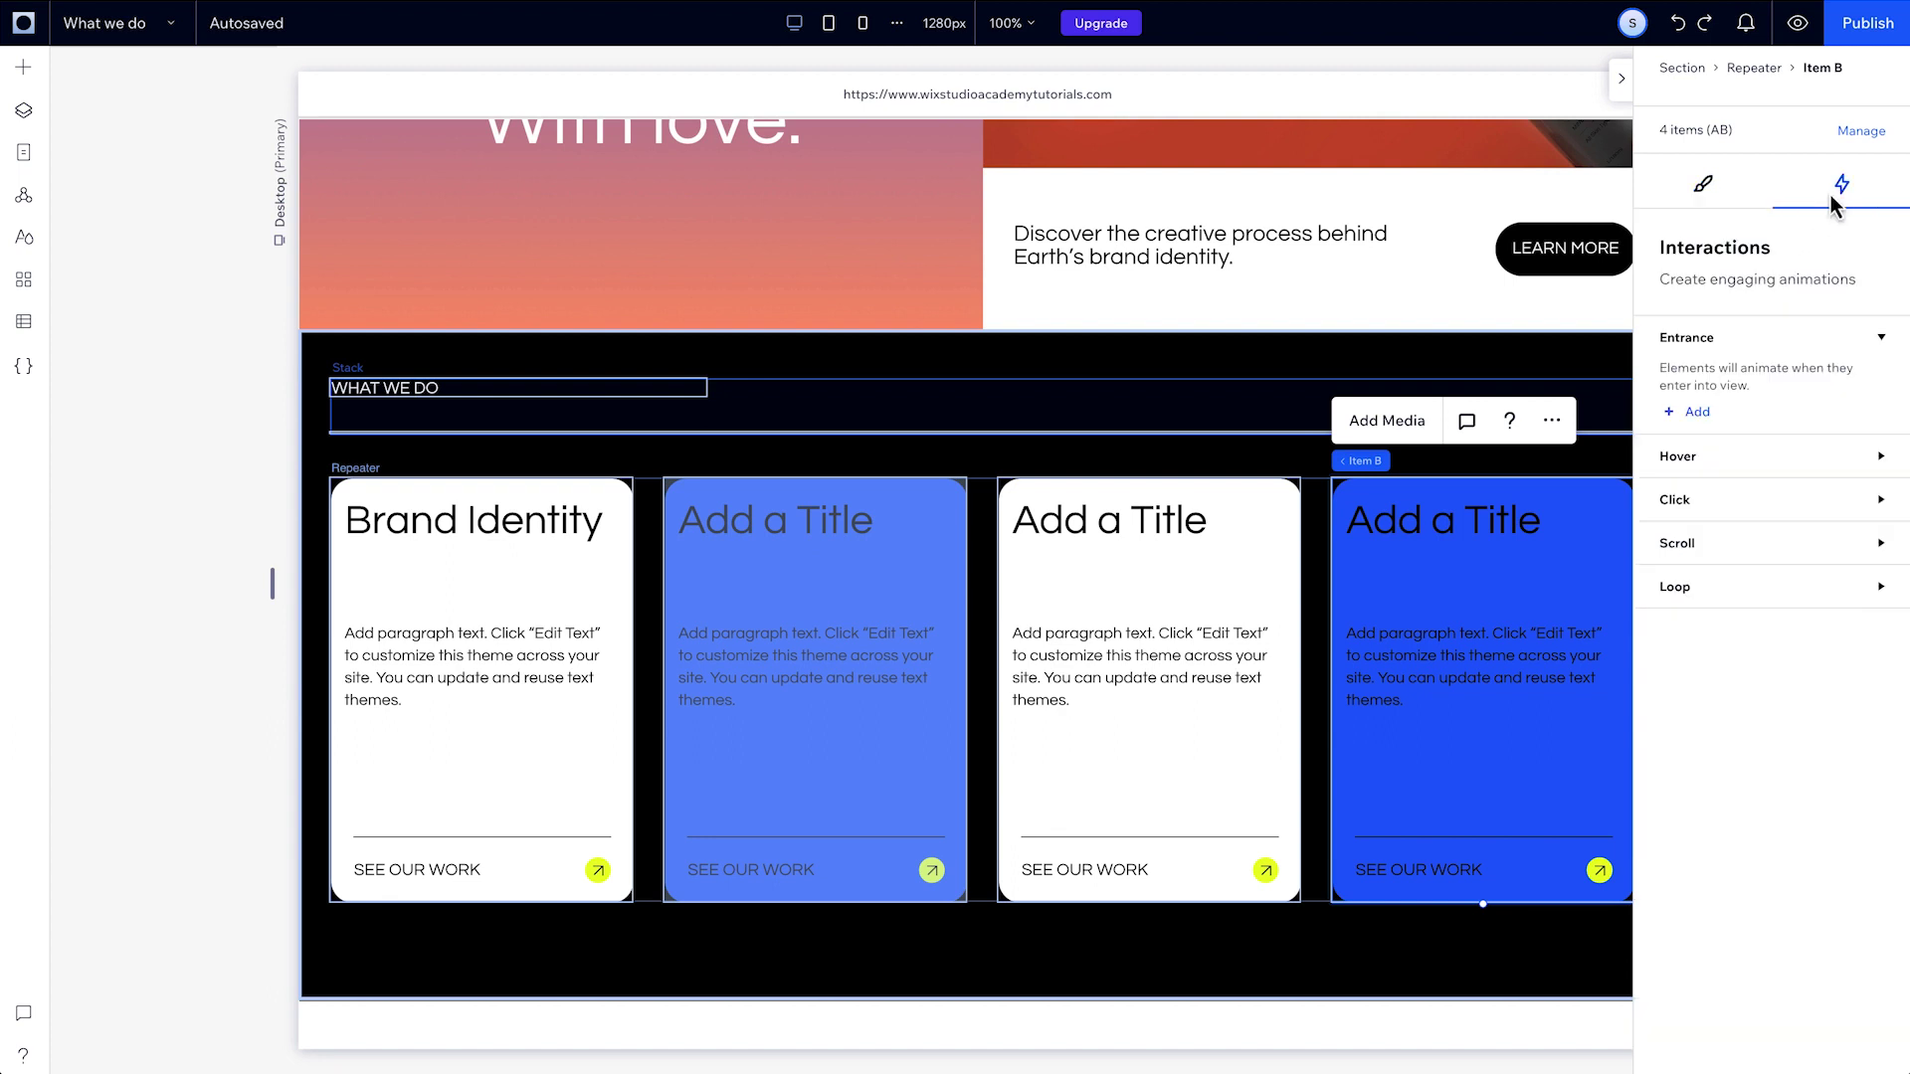
click(1876, 456)
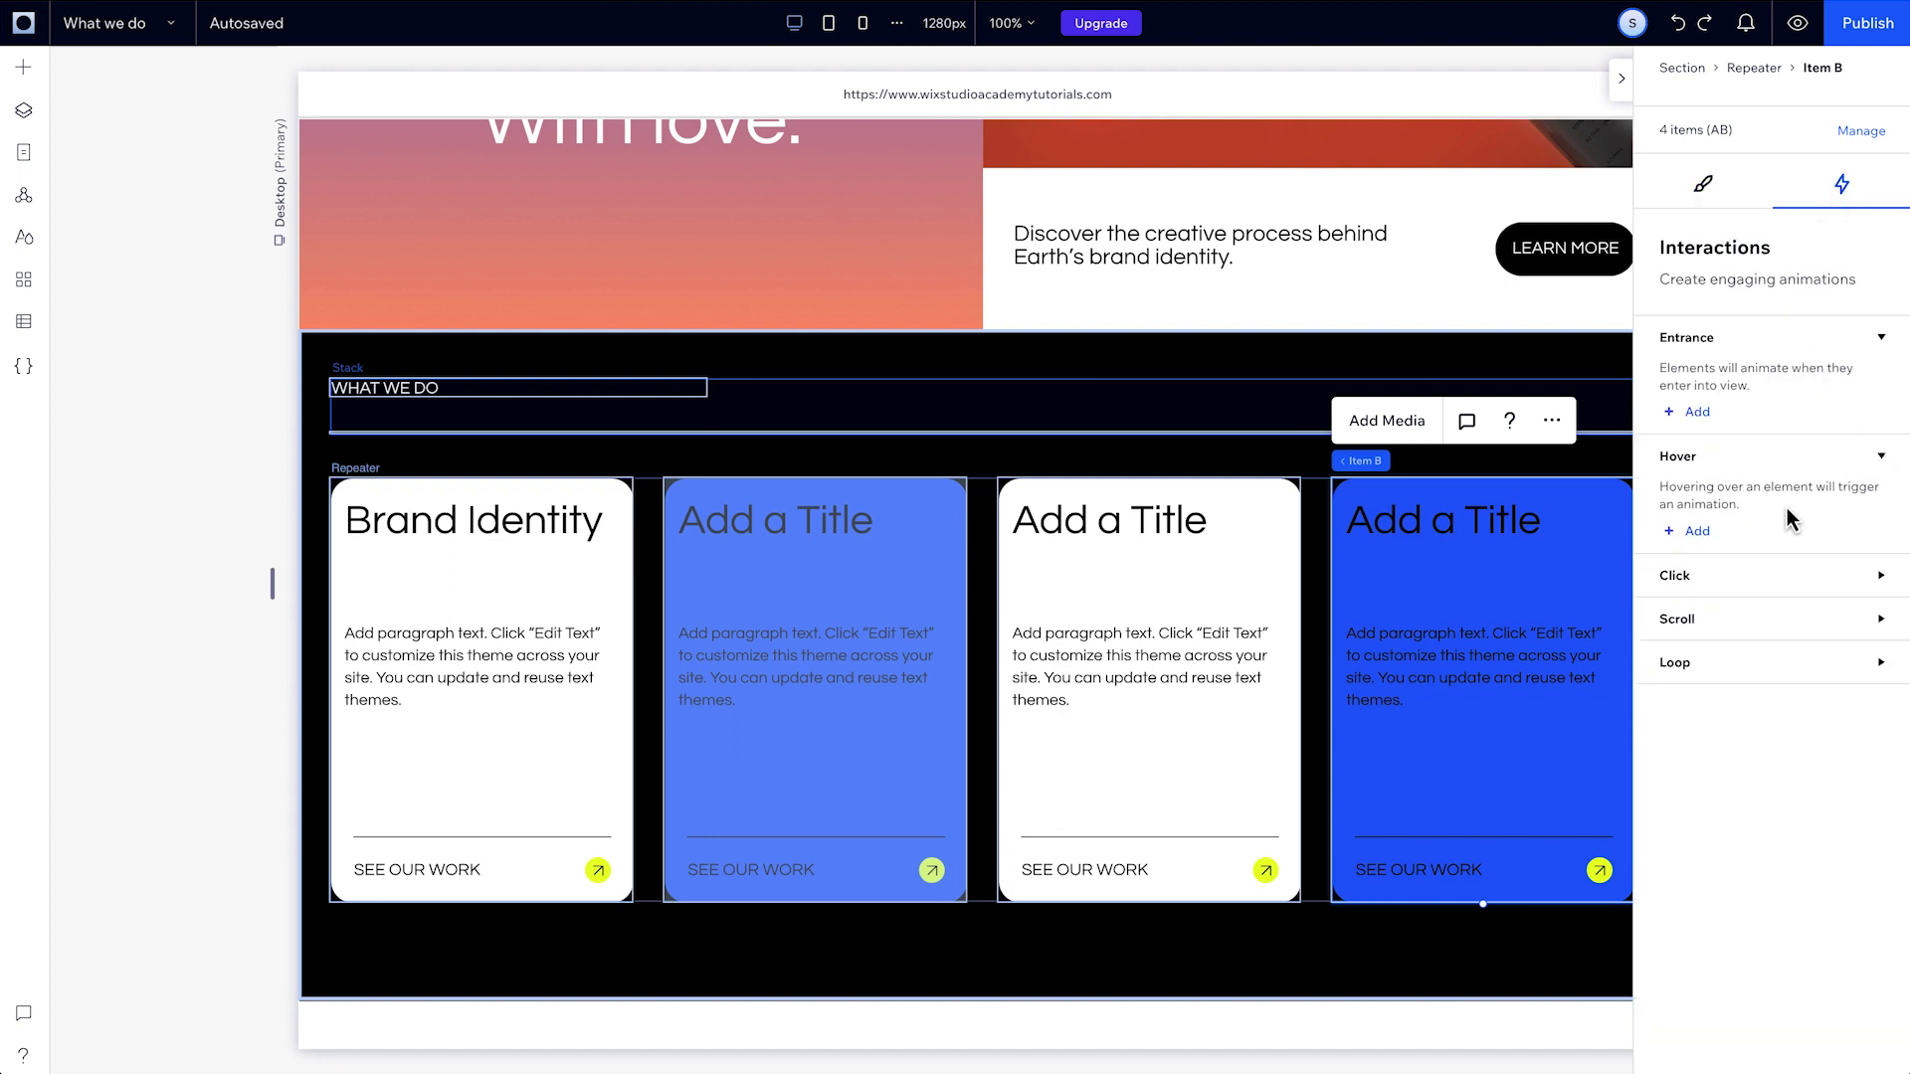
click(1697, 531)
click(1758, 550)
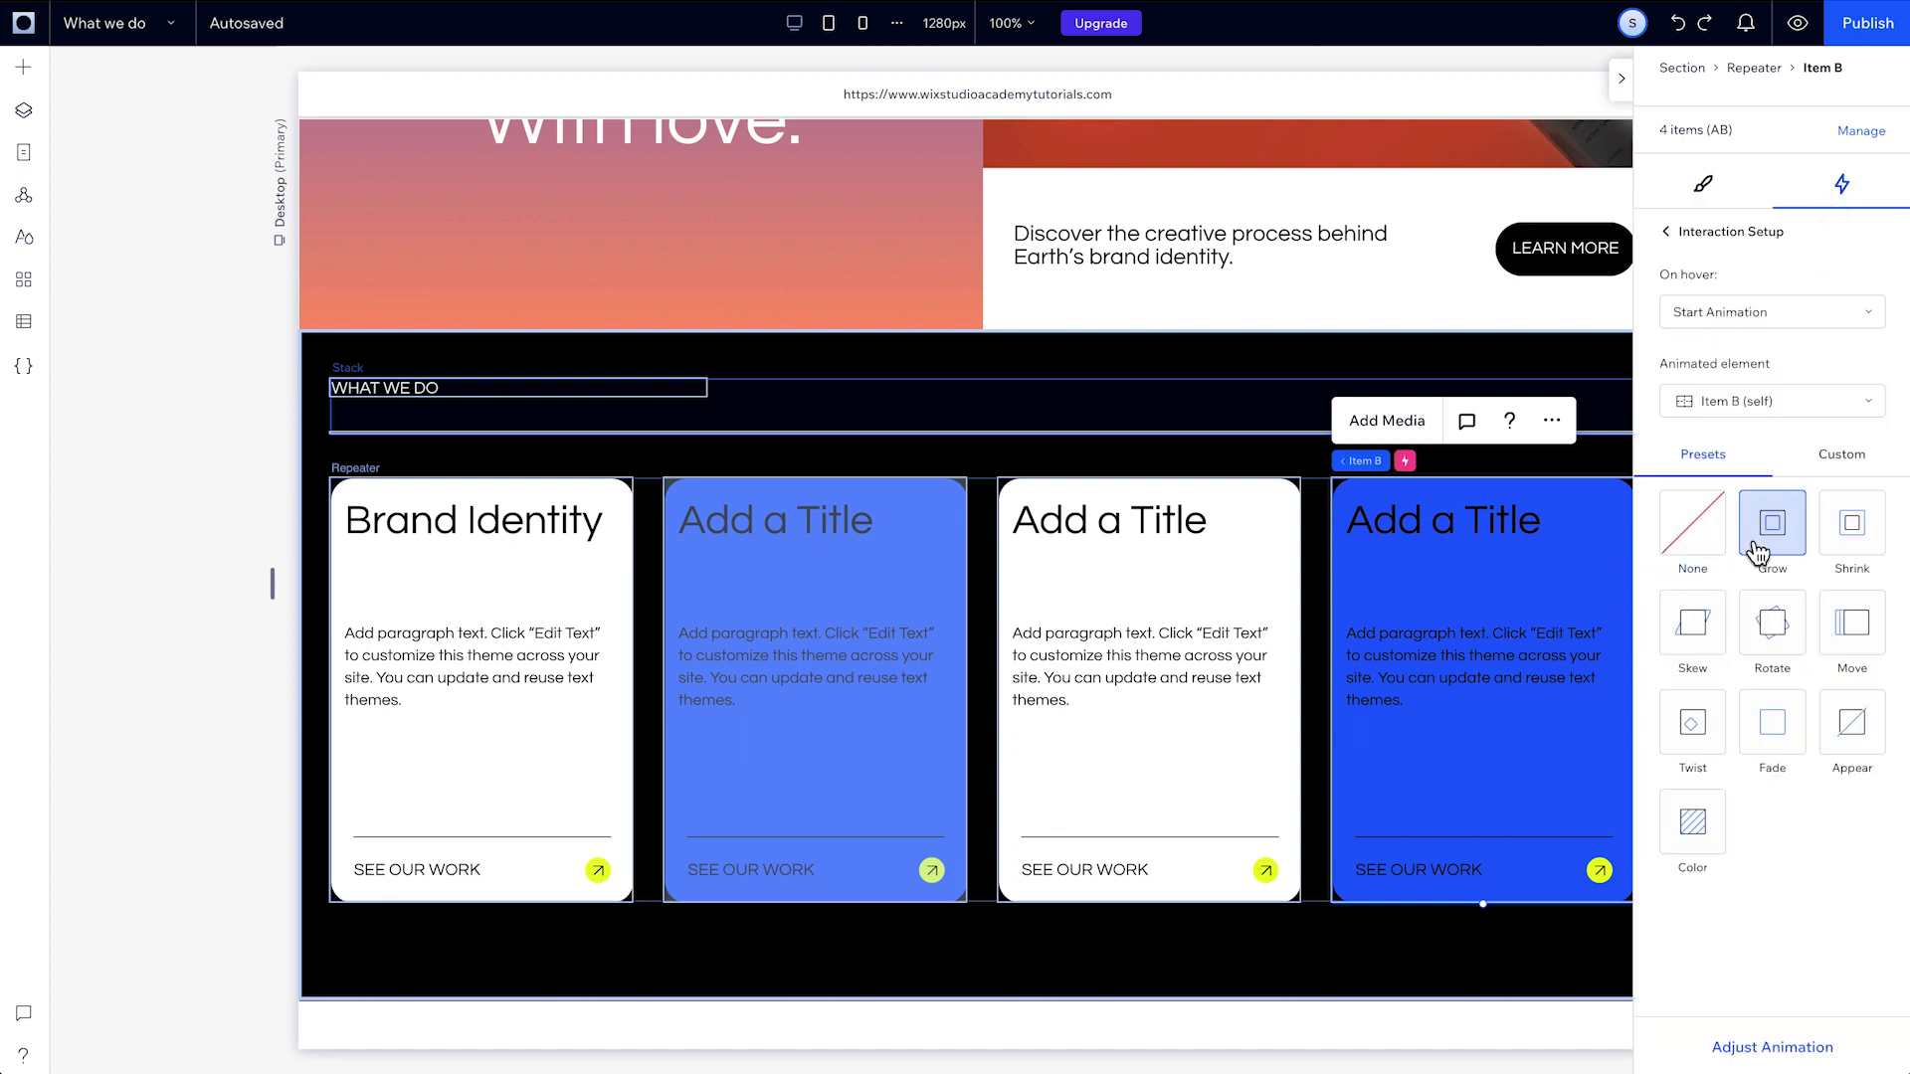
- Add a Shrink hover animation to the Item A cards
click(1266, 588)
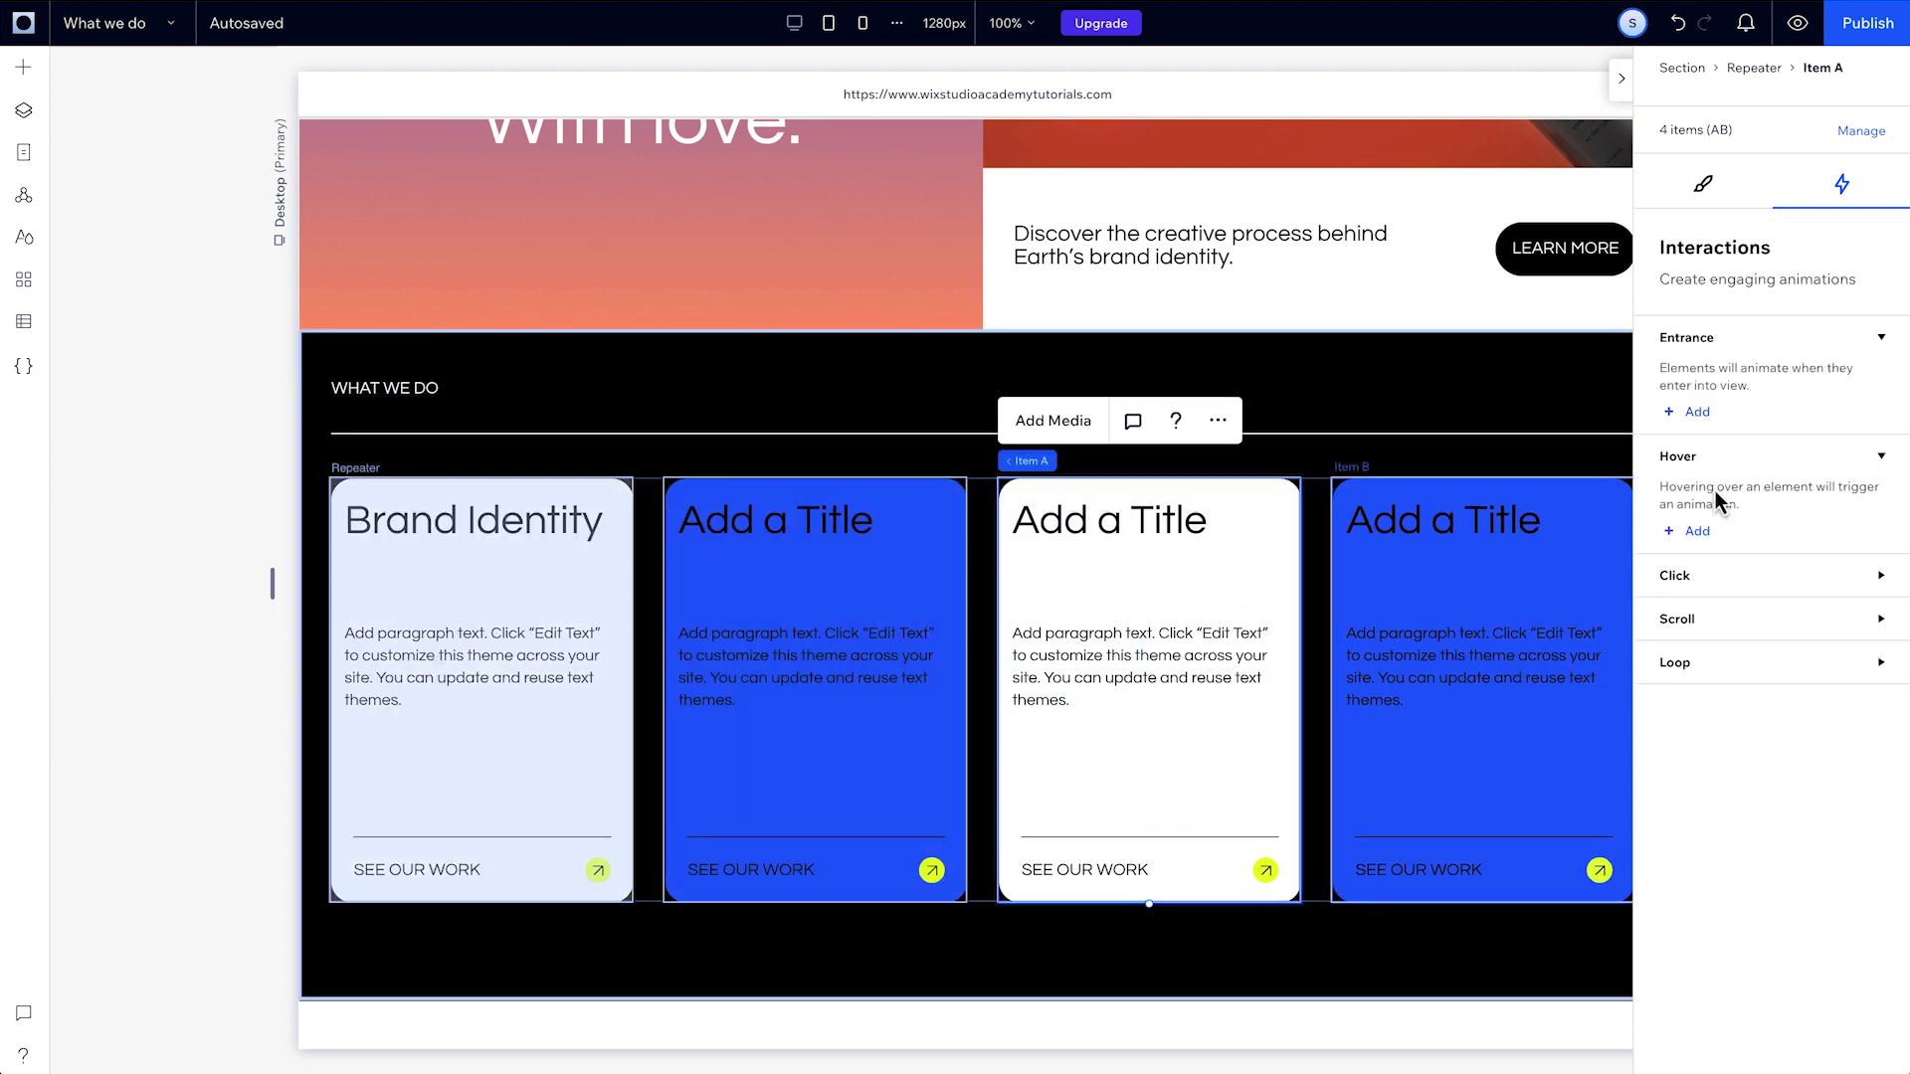
click(1697, 533)
click(1838, 537)
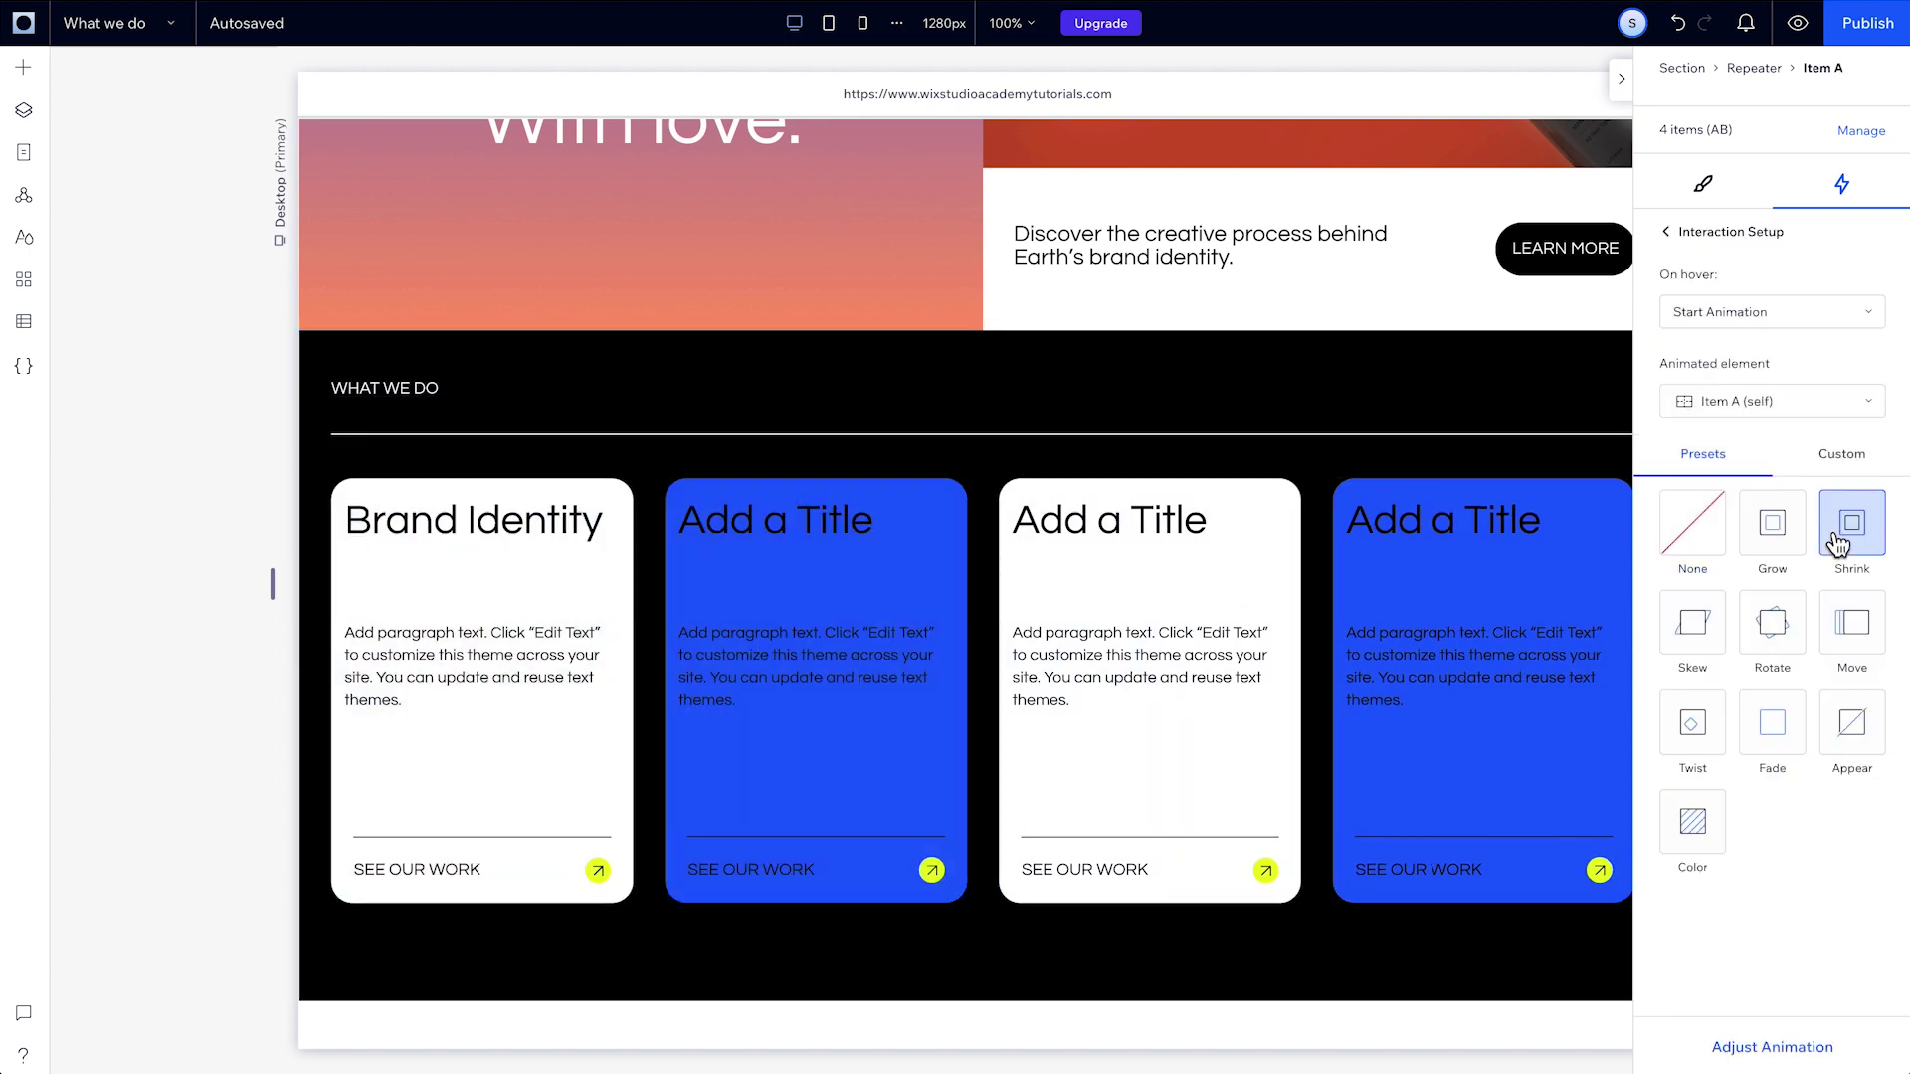
- Move the third card's title lower, then undo the move
click(1127, 514)
drag(1127, 515, 1125, 567)
key(ctrl+z)
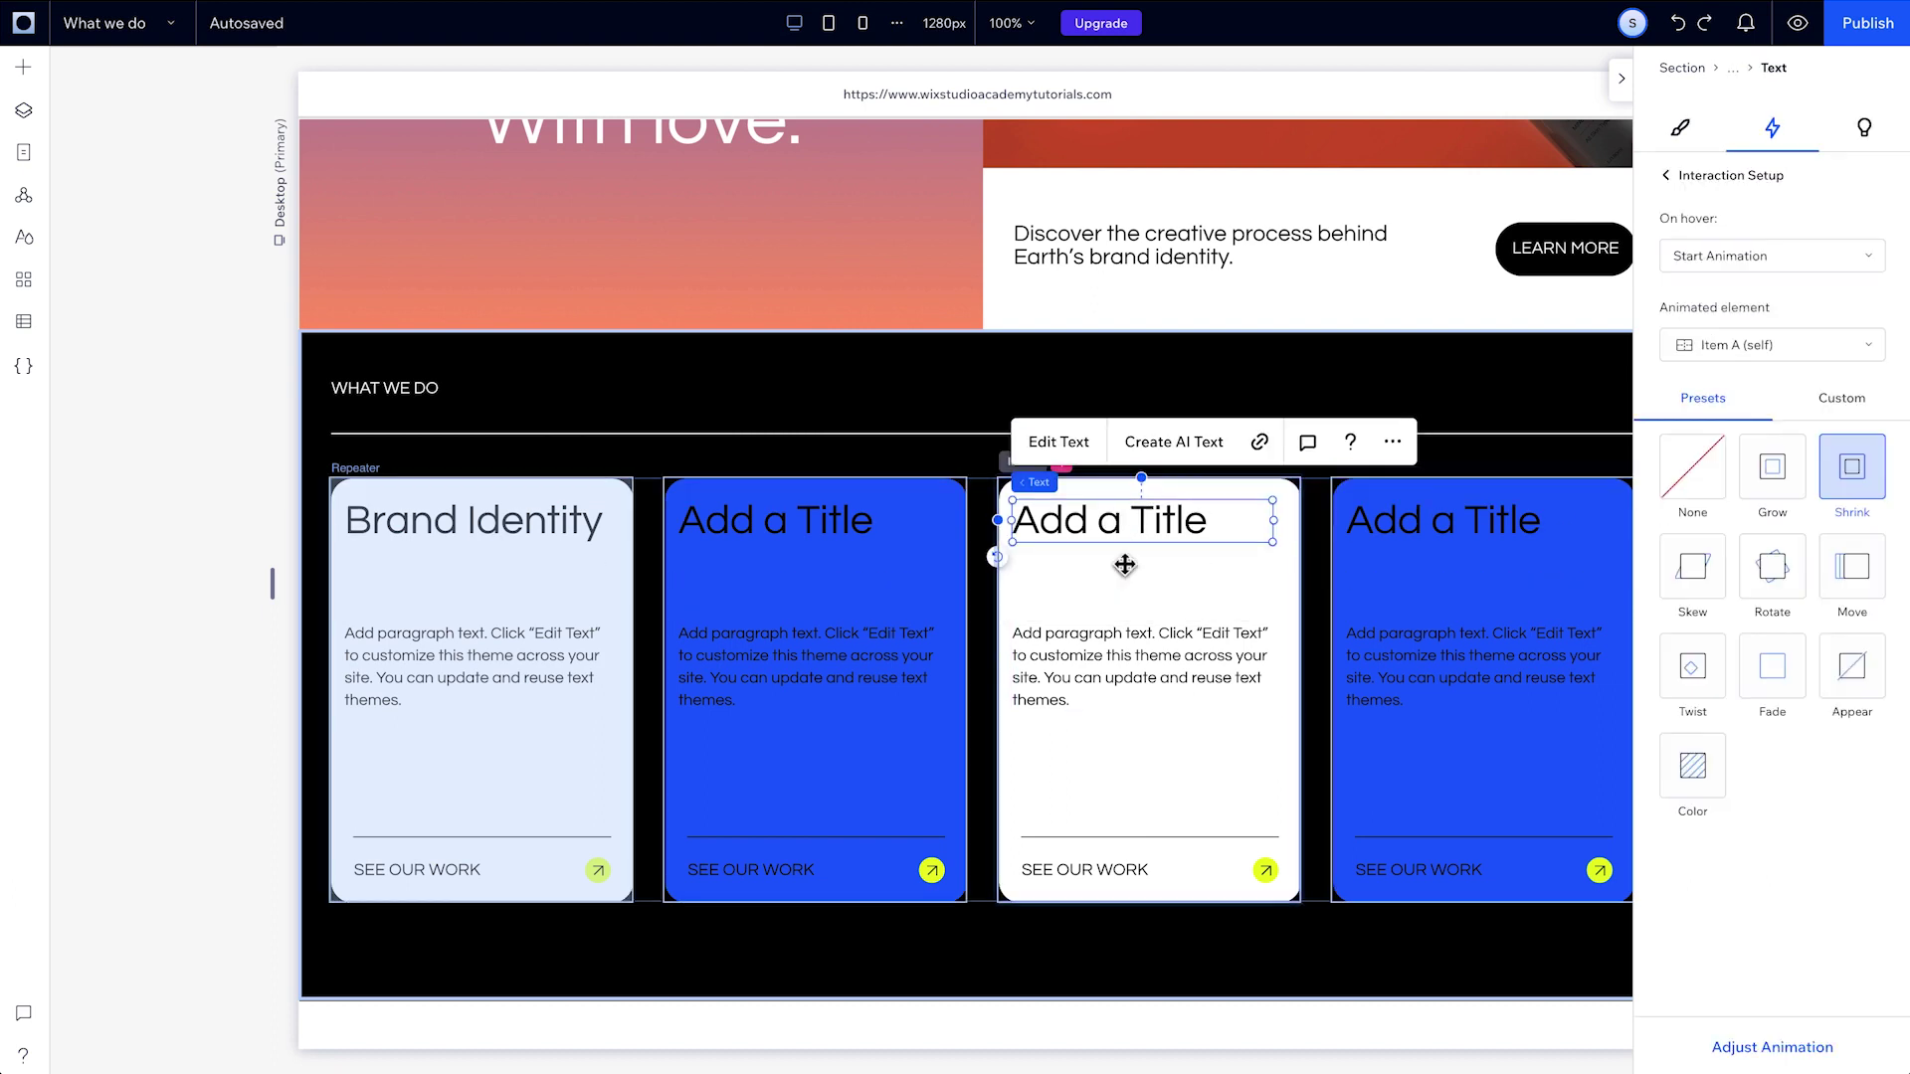
- Change the fourth card's title to 'Our Mission'
click(1094, 488)
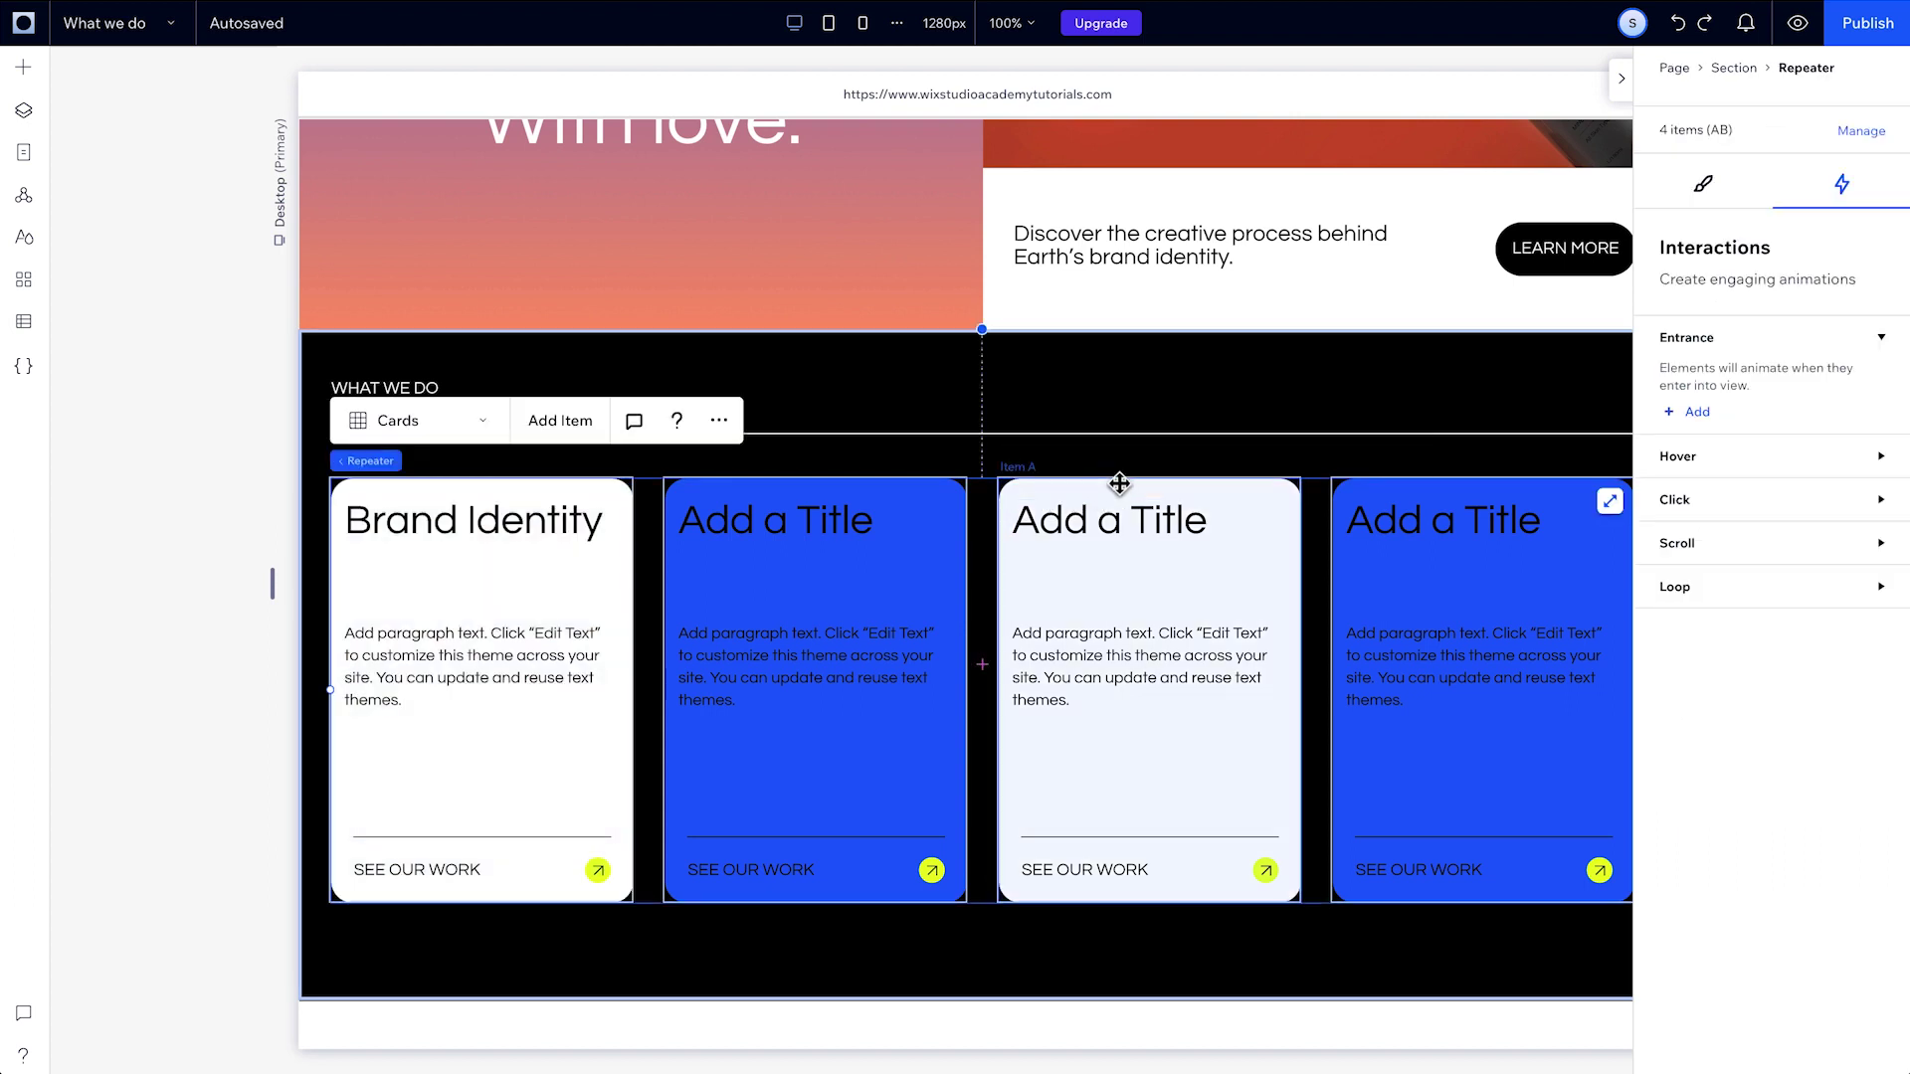
click(1702, 183)
click(1856, 135)
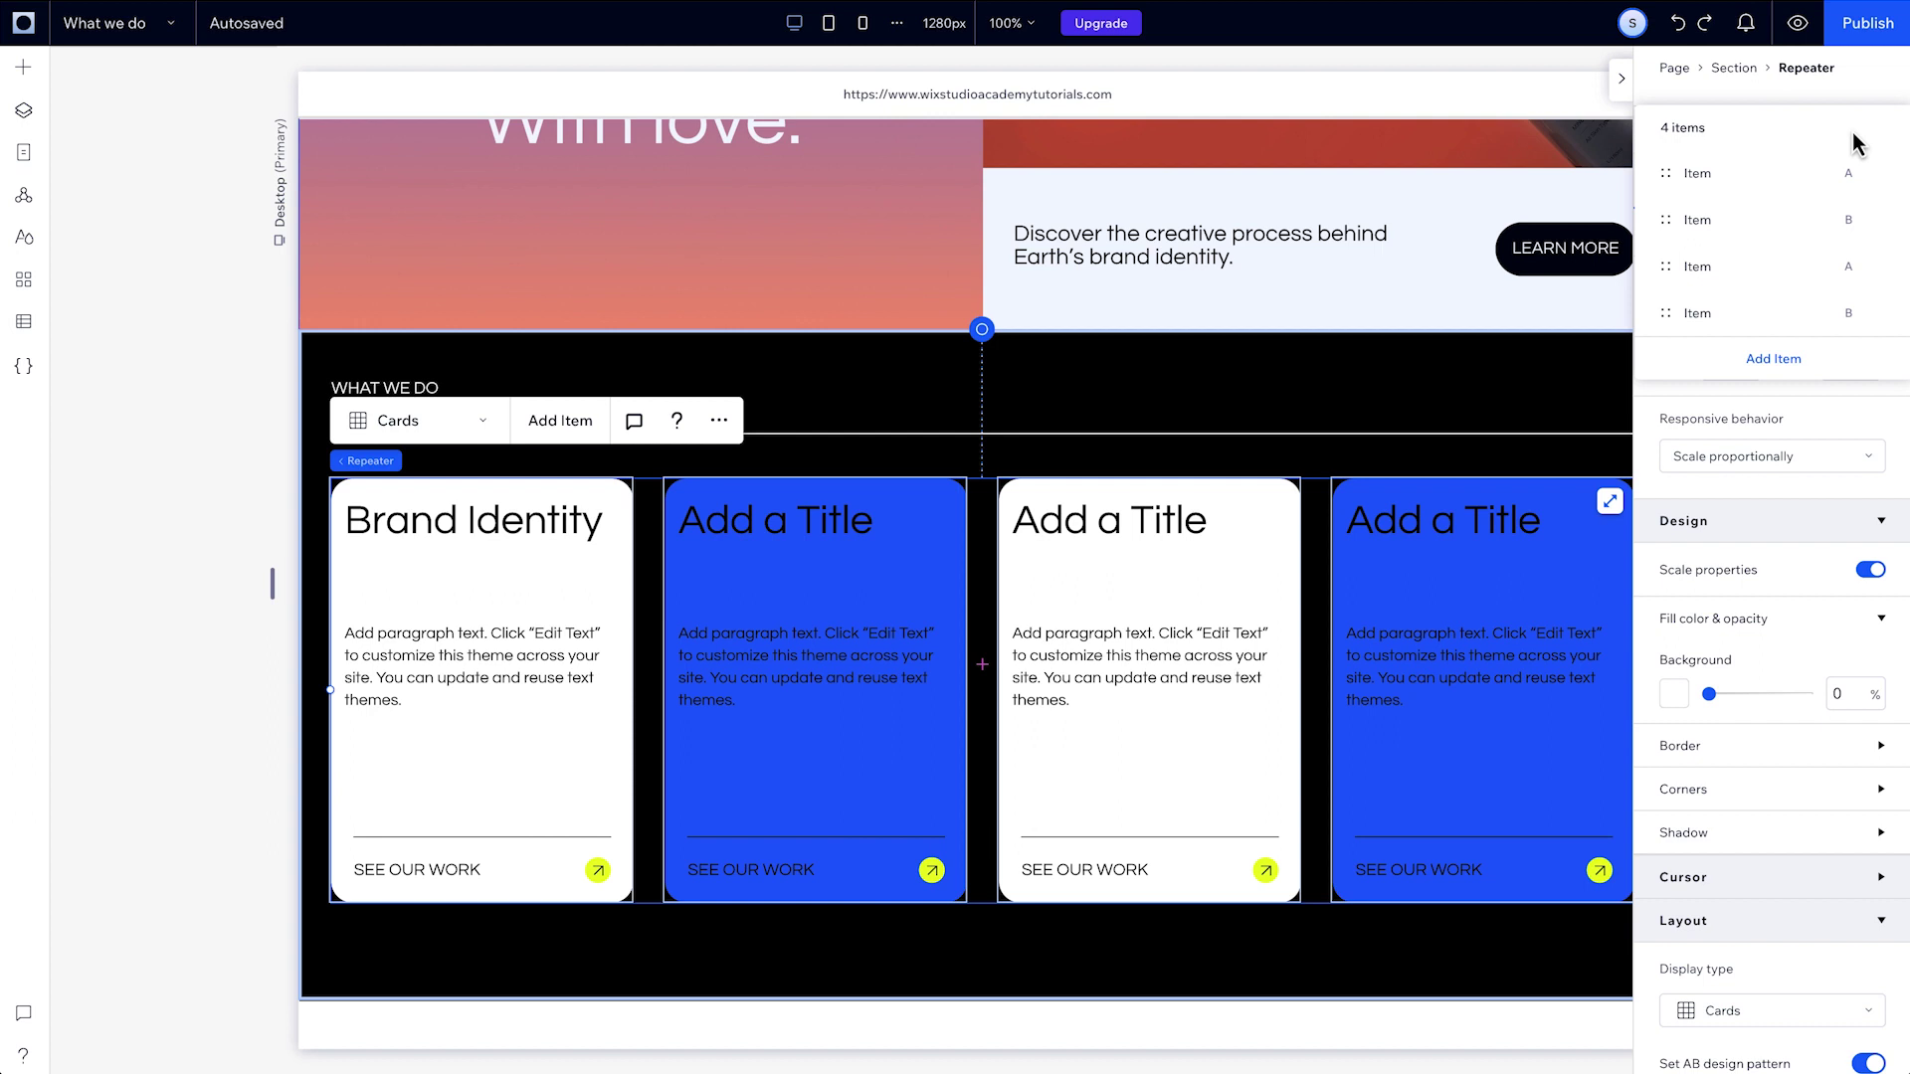
click(1460, 521)
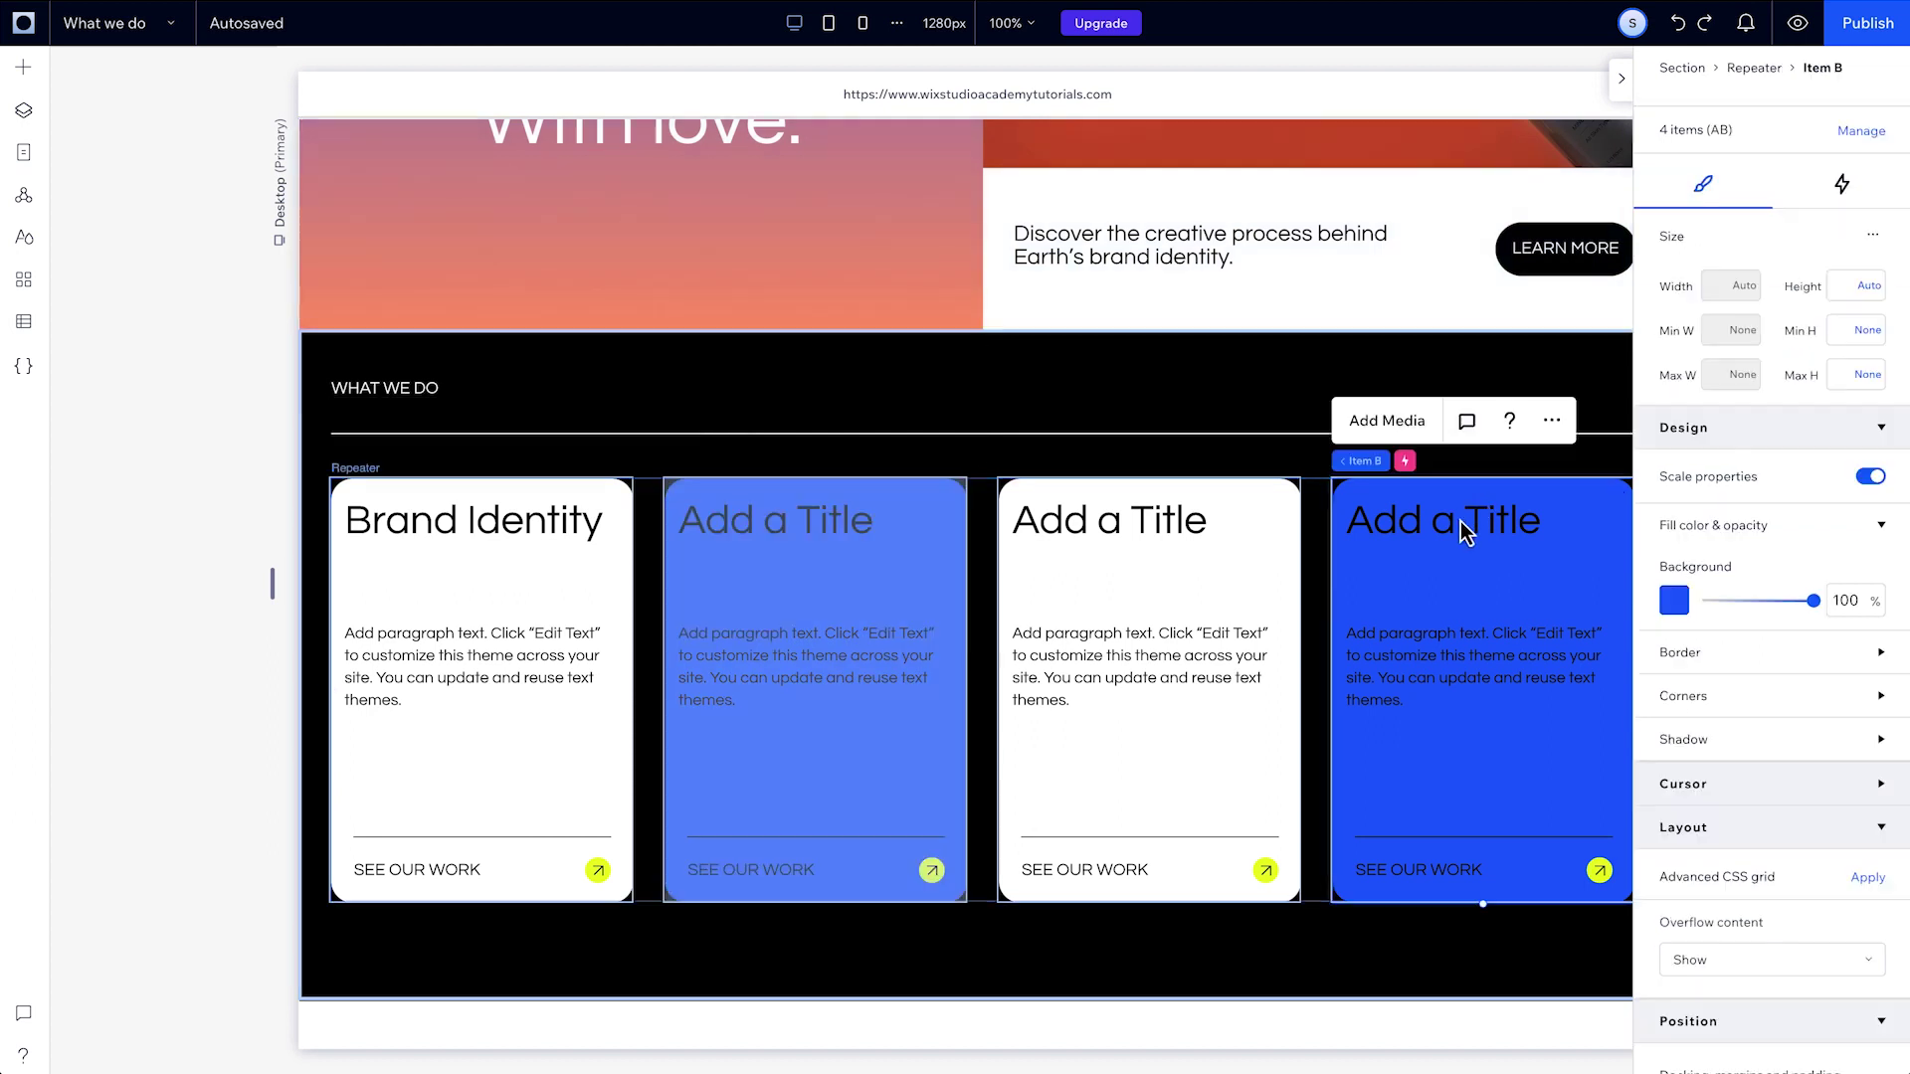
double_click(1460, 521)
text(Our Mission)
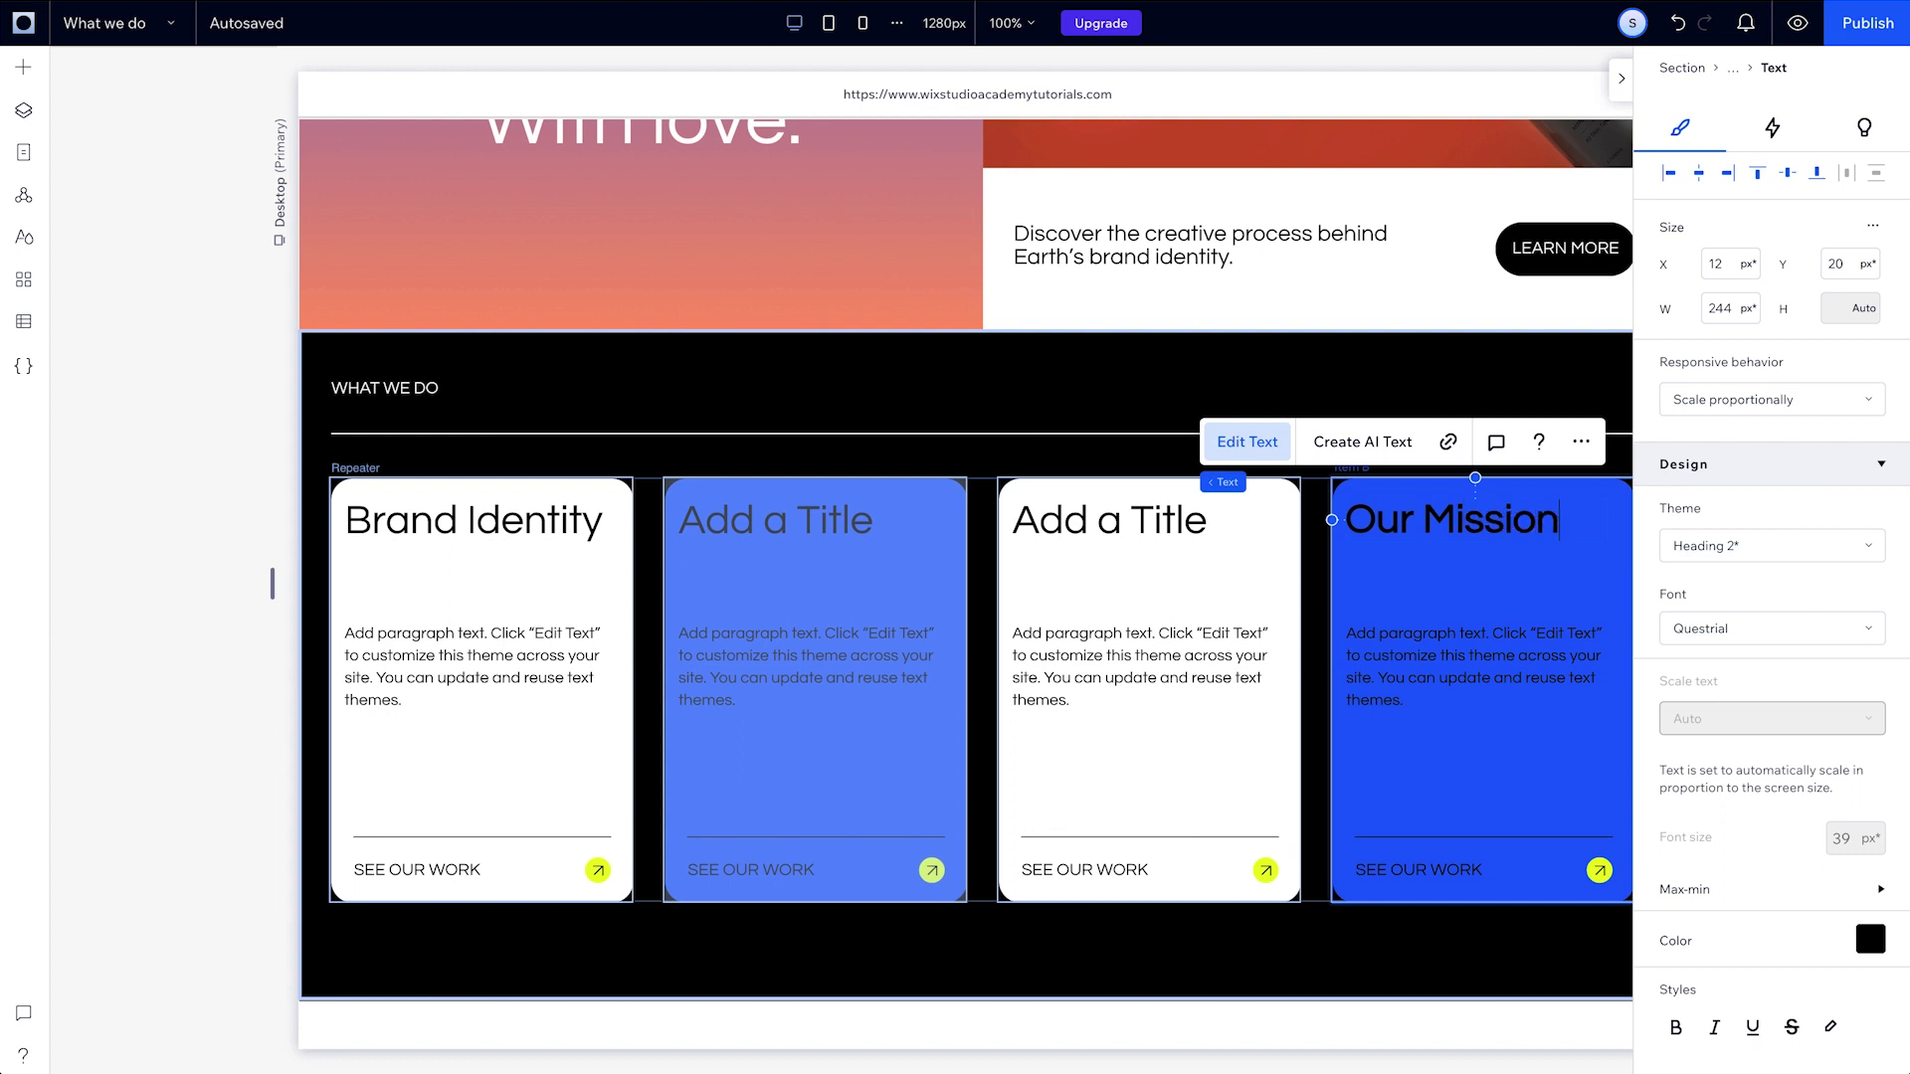
click(1466, 595)
- Delete the third item from the repeater's Manage items list
click(1860, 135)
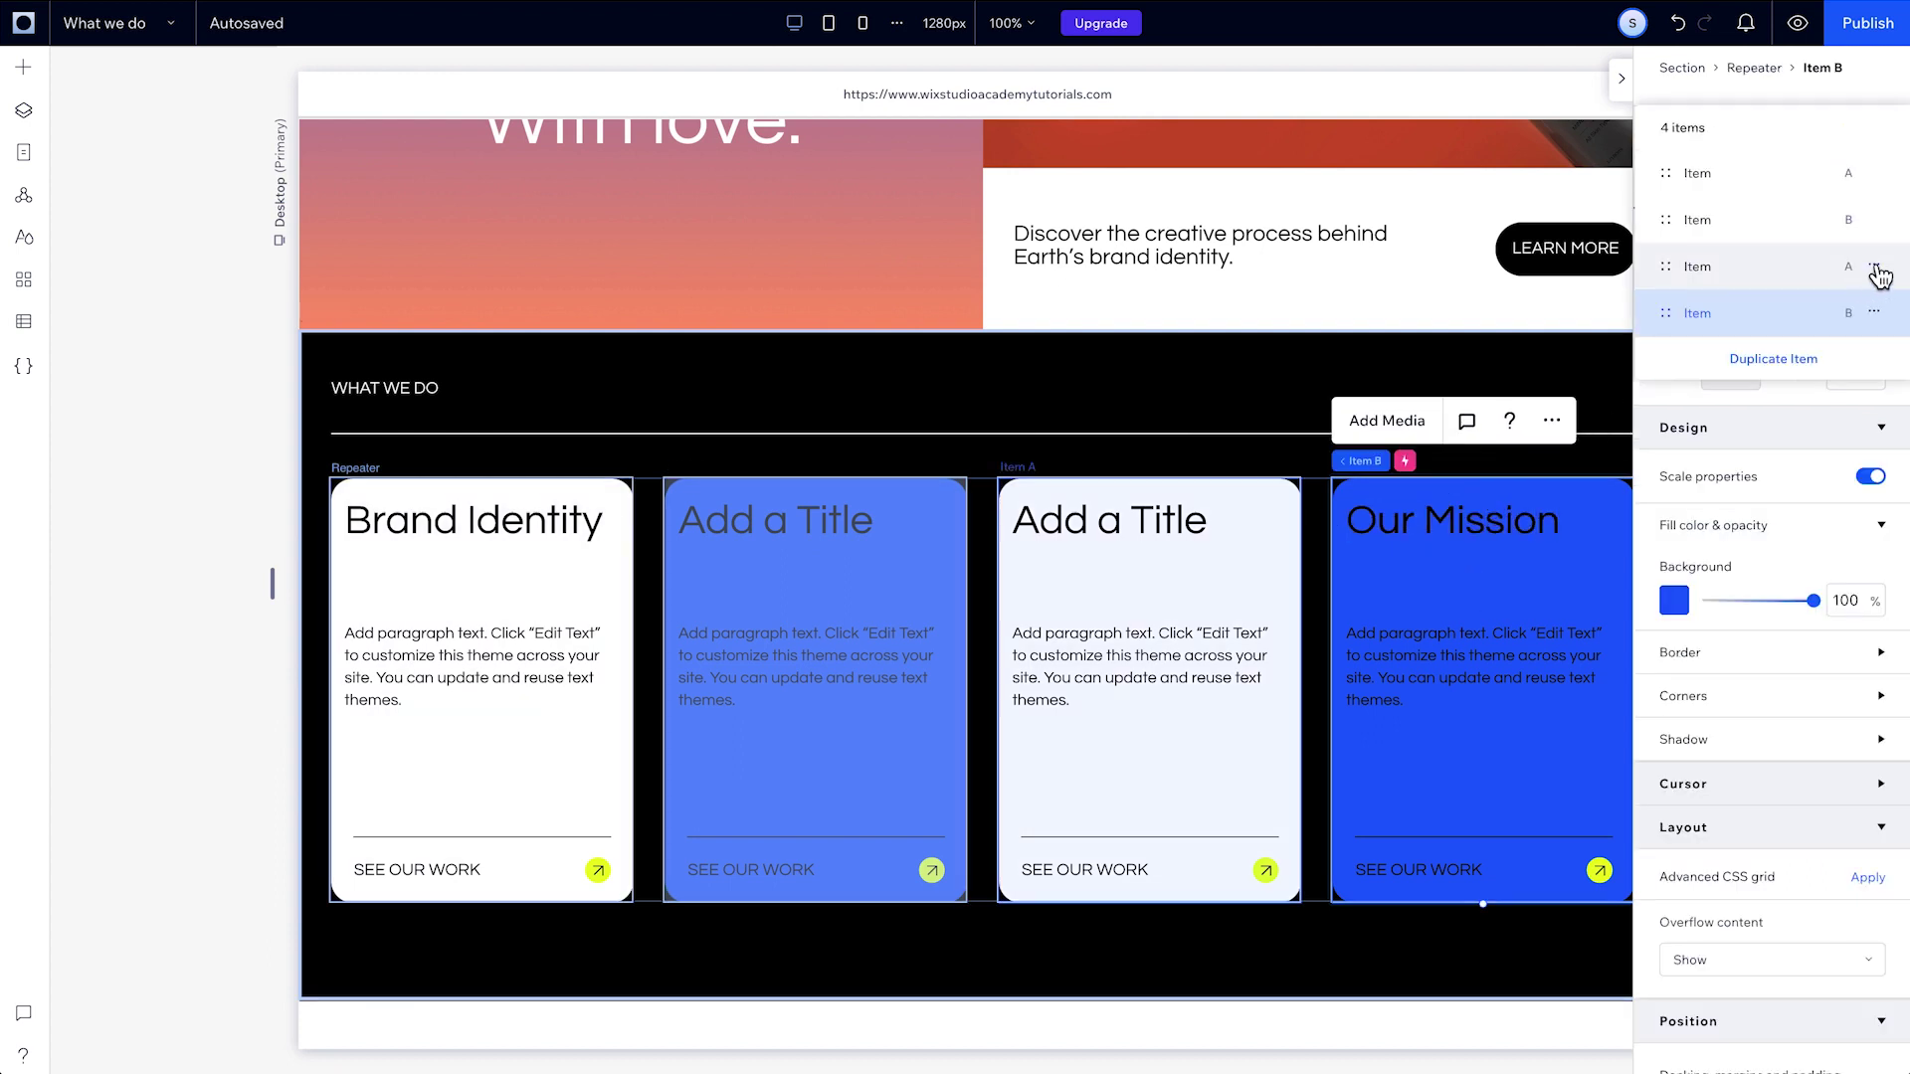
click(1874, 266)
click(1784, 347)
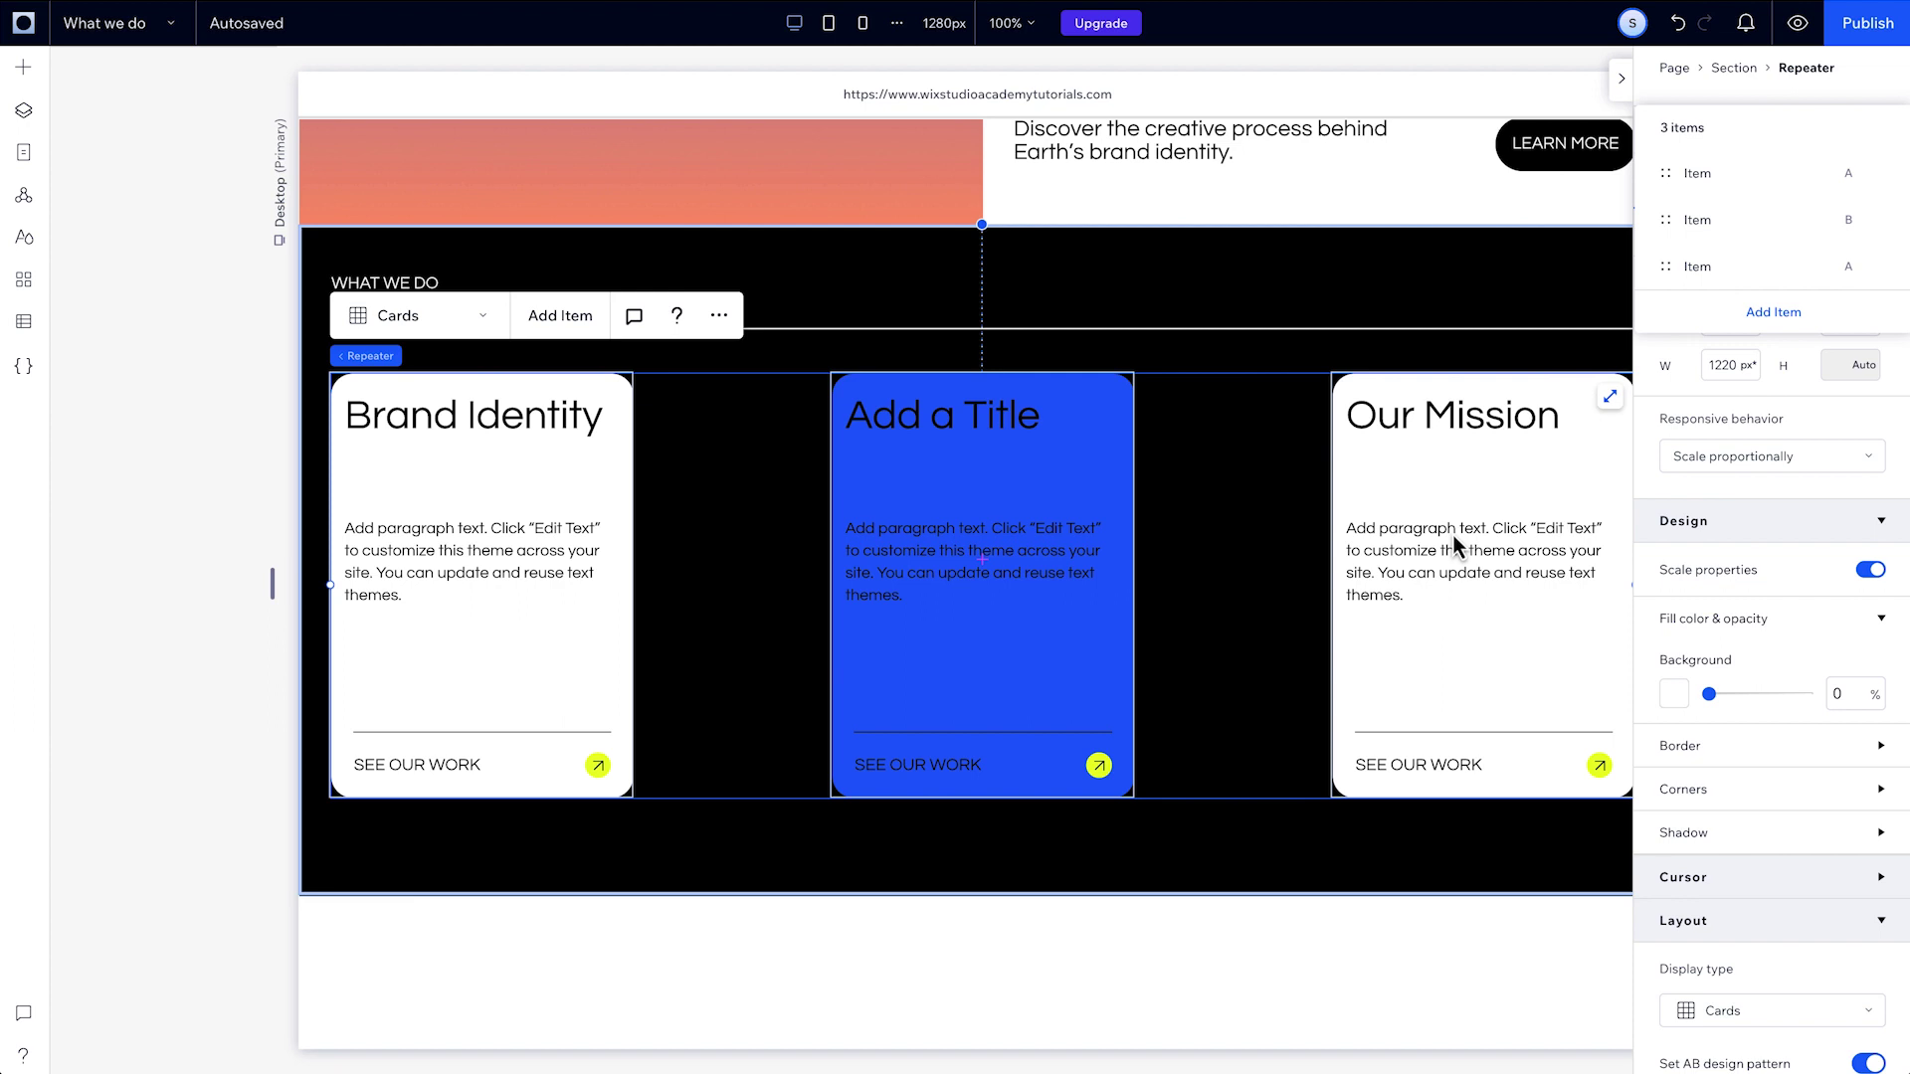
- Restore the deleted repeater item and drag the fourth item up in the Manage list
click(1705, 24)
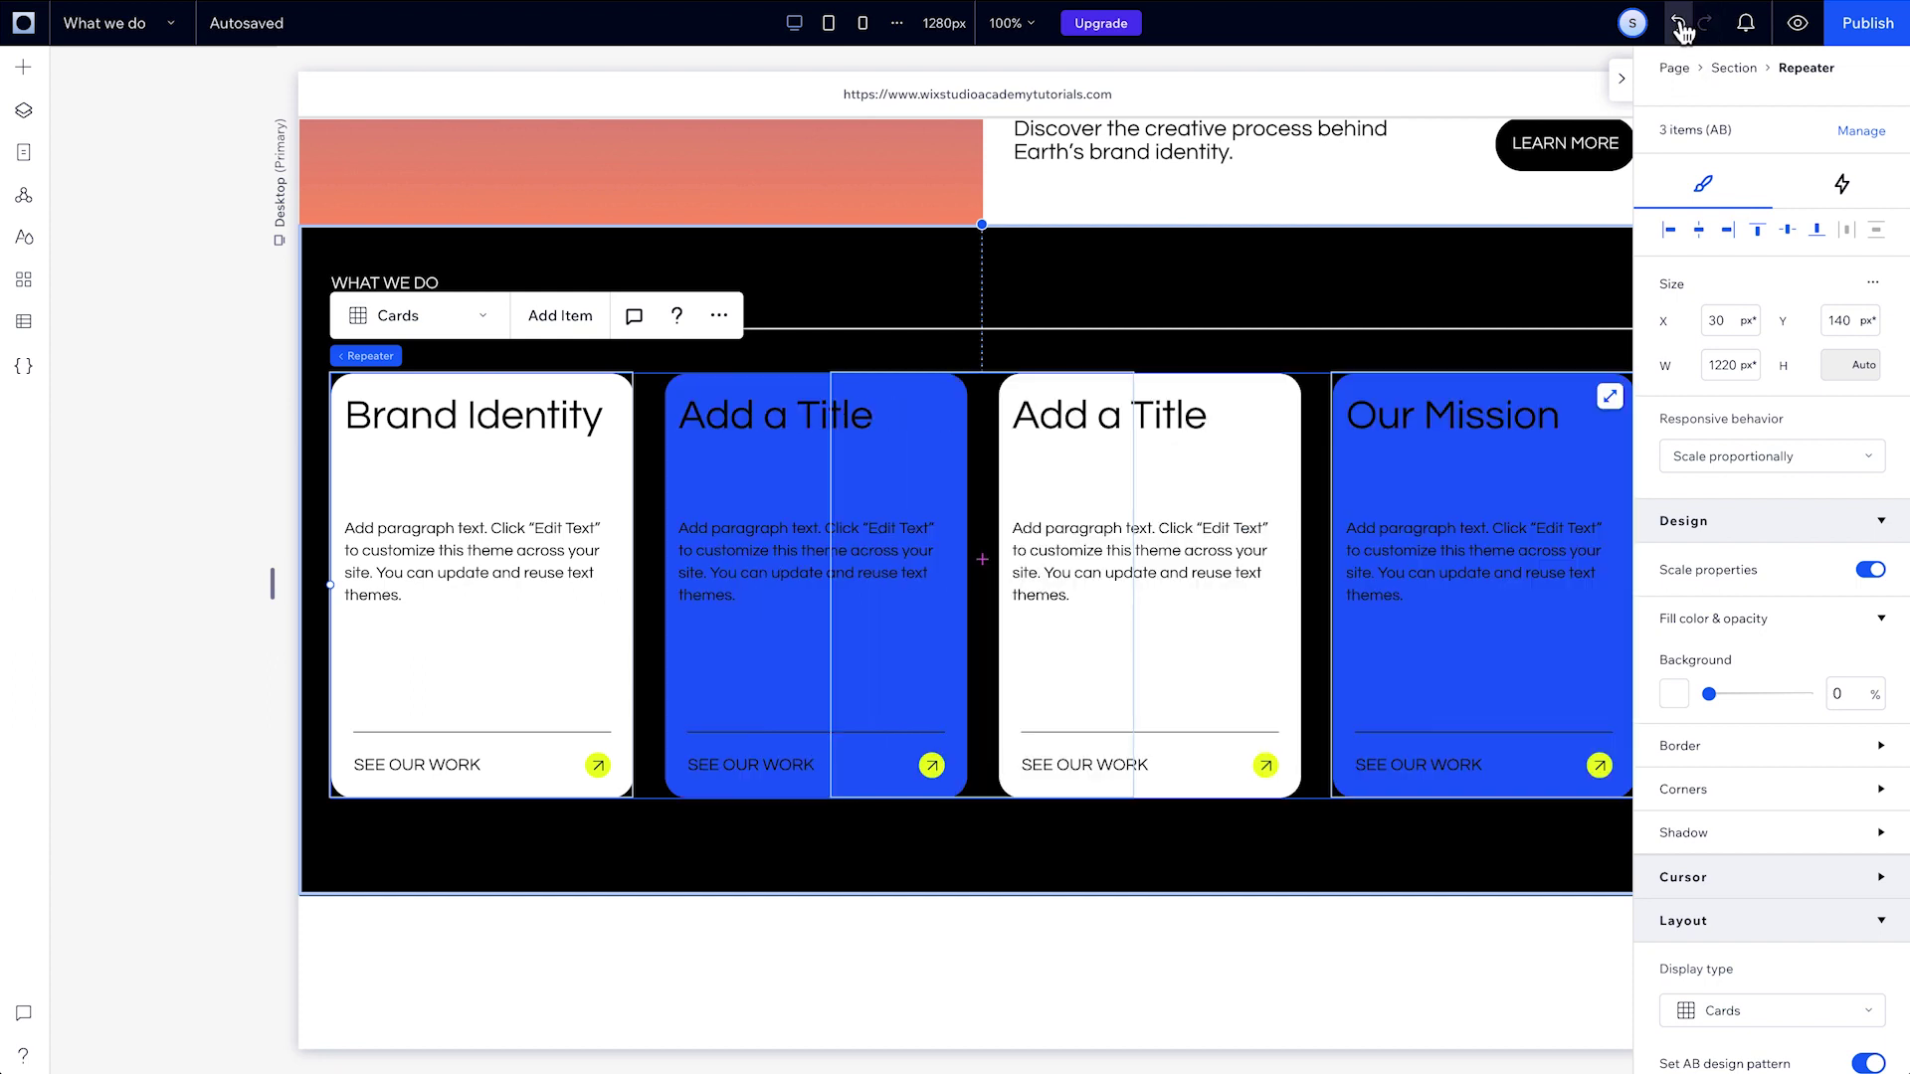
scroll(1793, 409, down, 7)
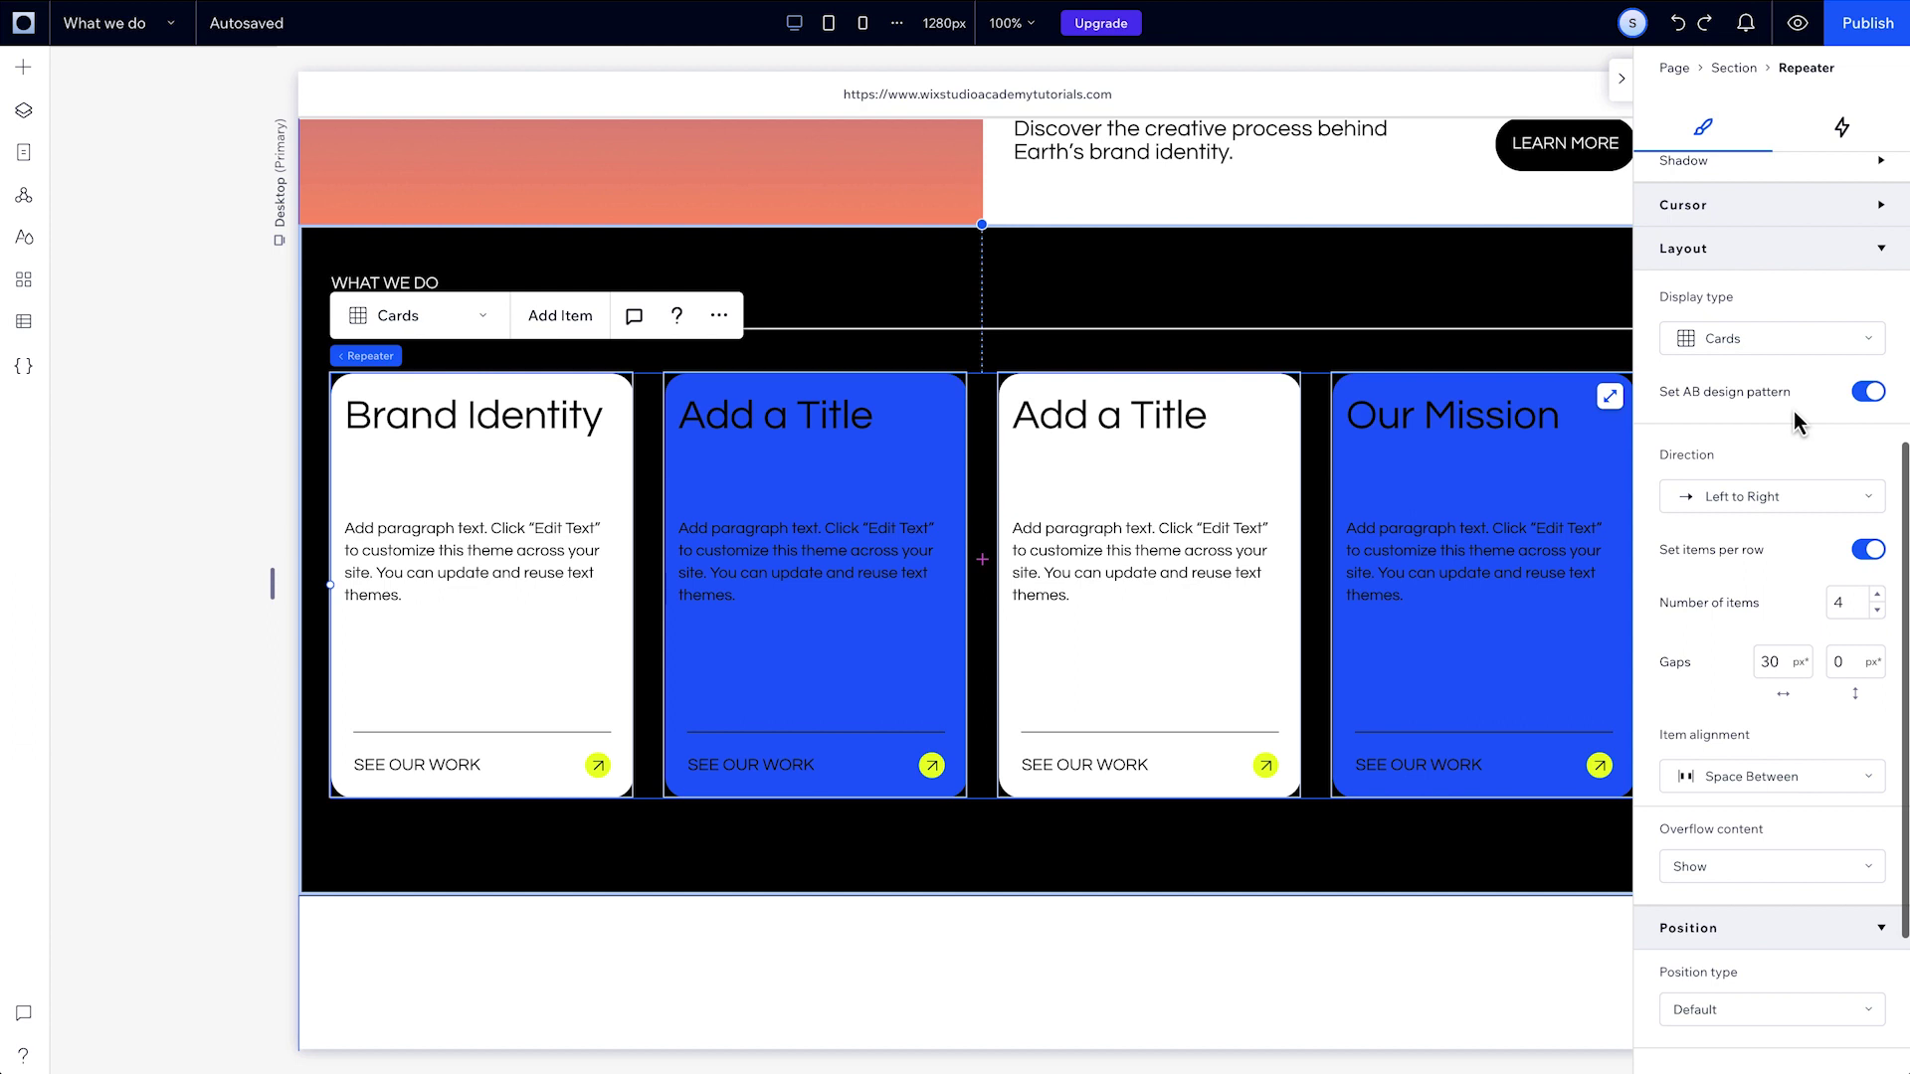
click(1877, 611)
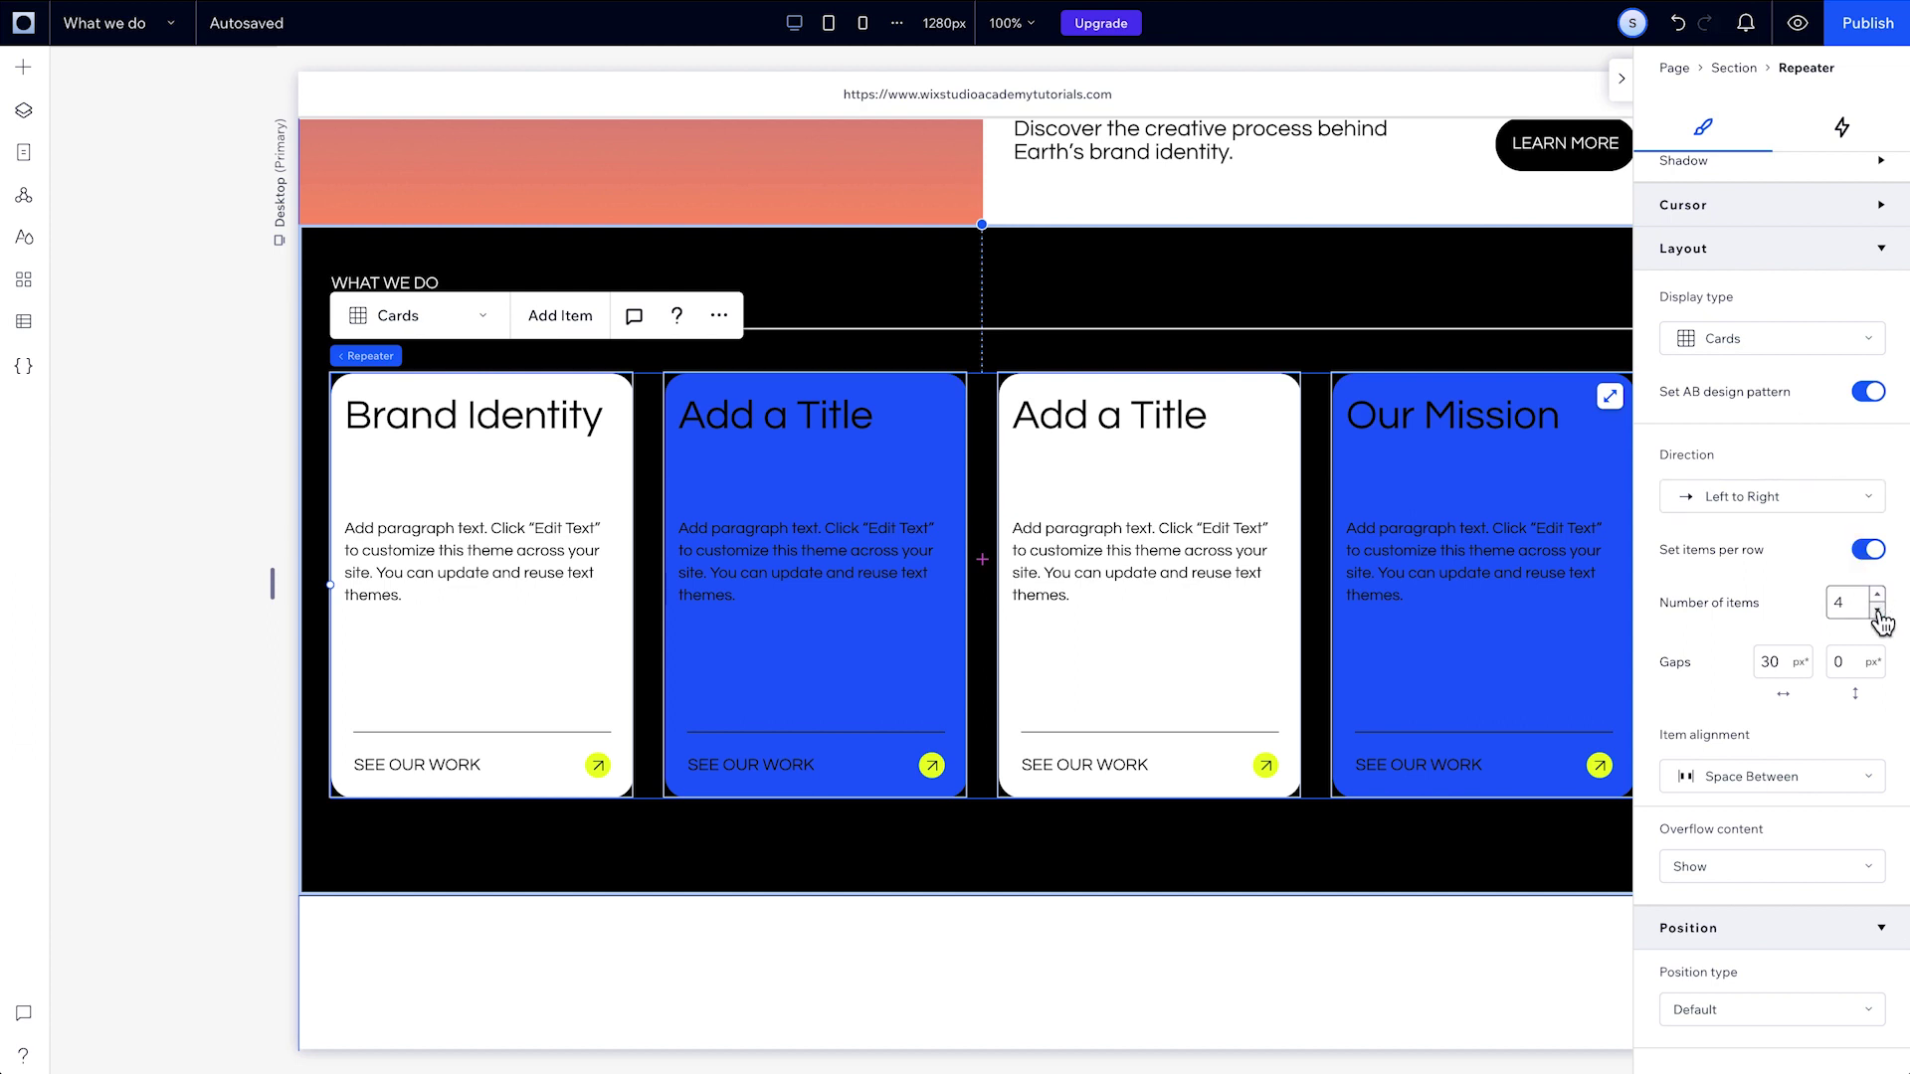
scroll(1878, 617, up, 7)
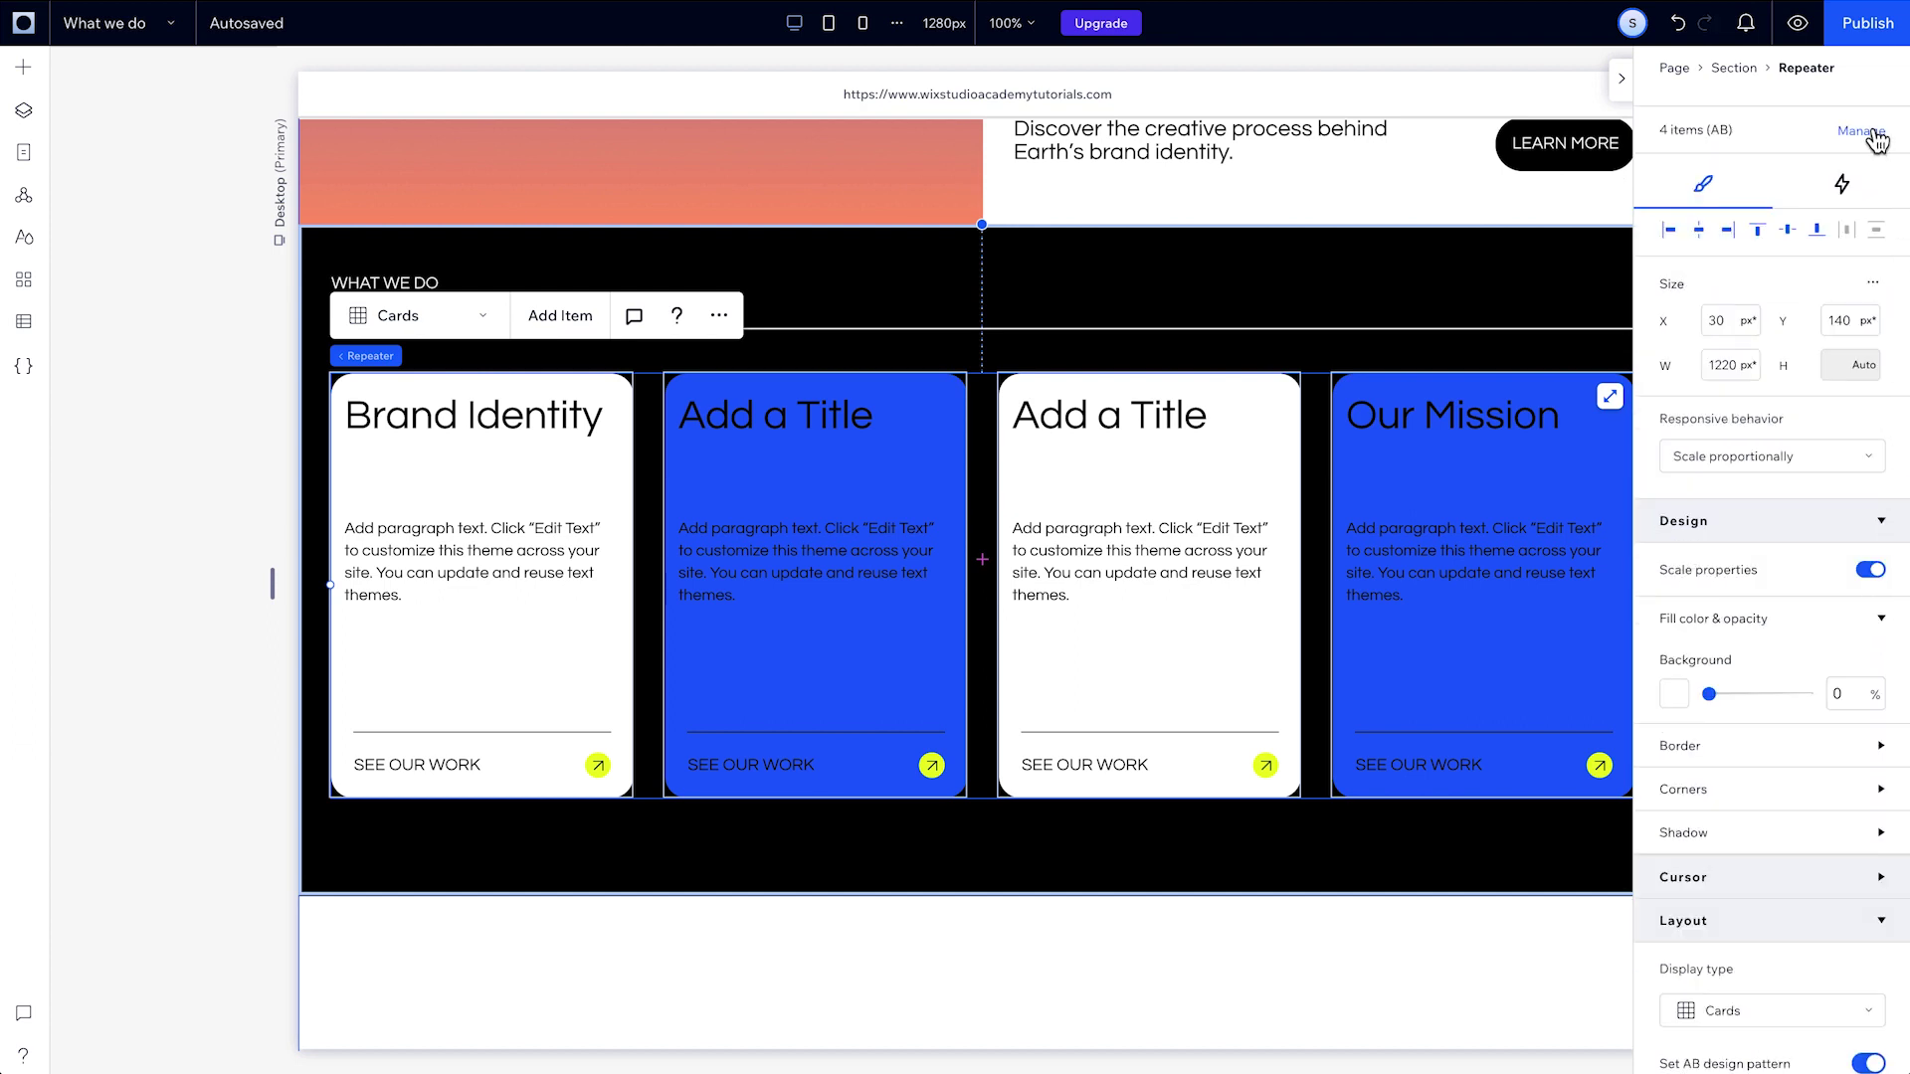
click(1875, 139)
mouse_move(1697, 311)
mouse_down()
mouse_move(1704, 226)
mouse_move(1705, 309)
mouse_up()
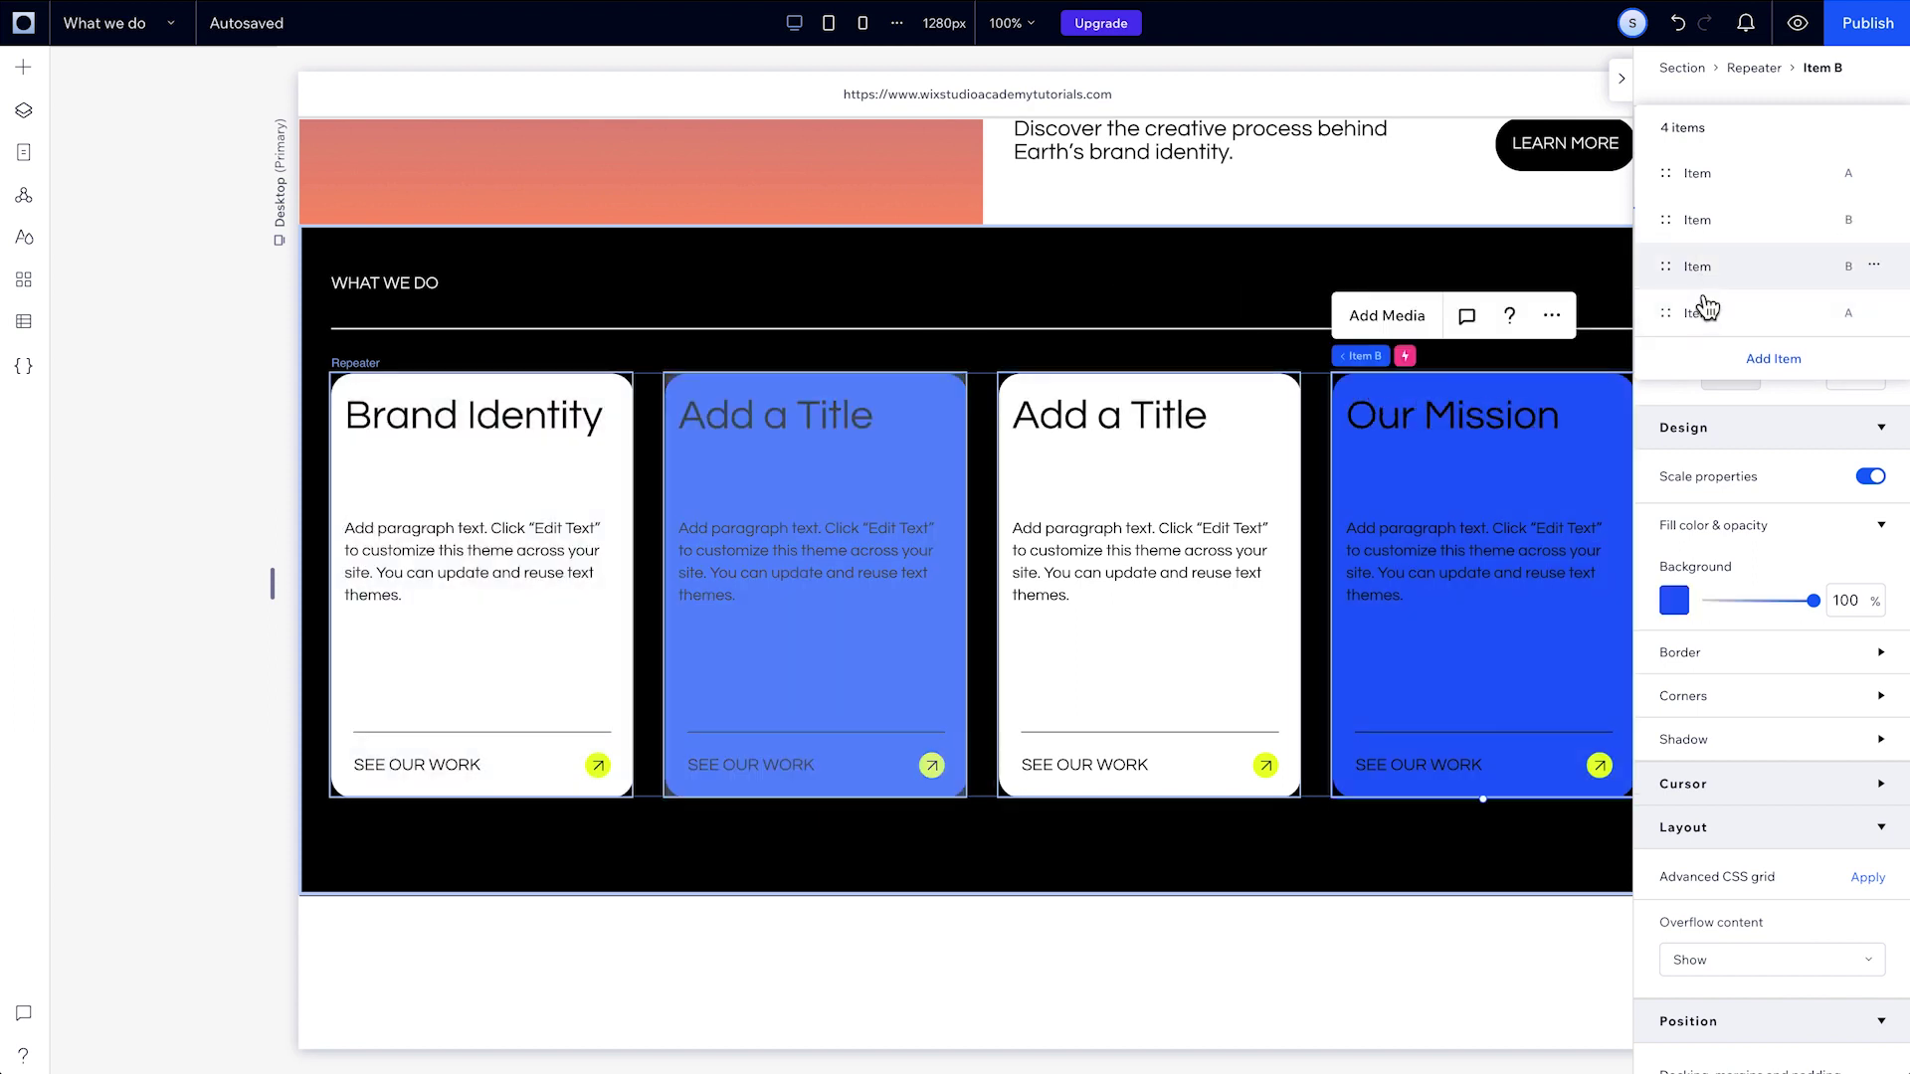
- On the mobile layout, set the Our Mission card's background to white
click(864, 24)
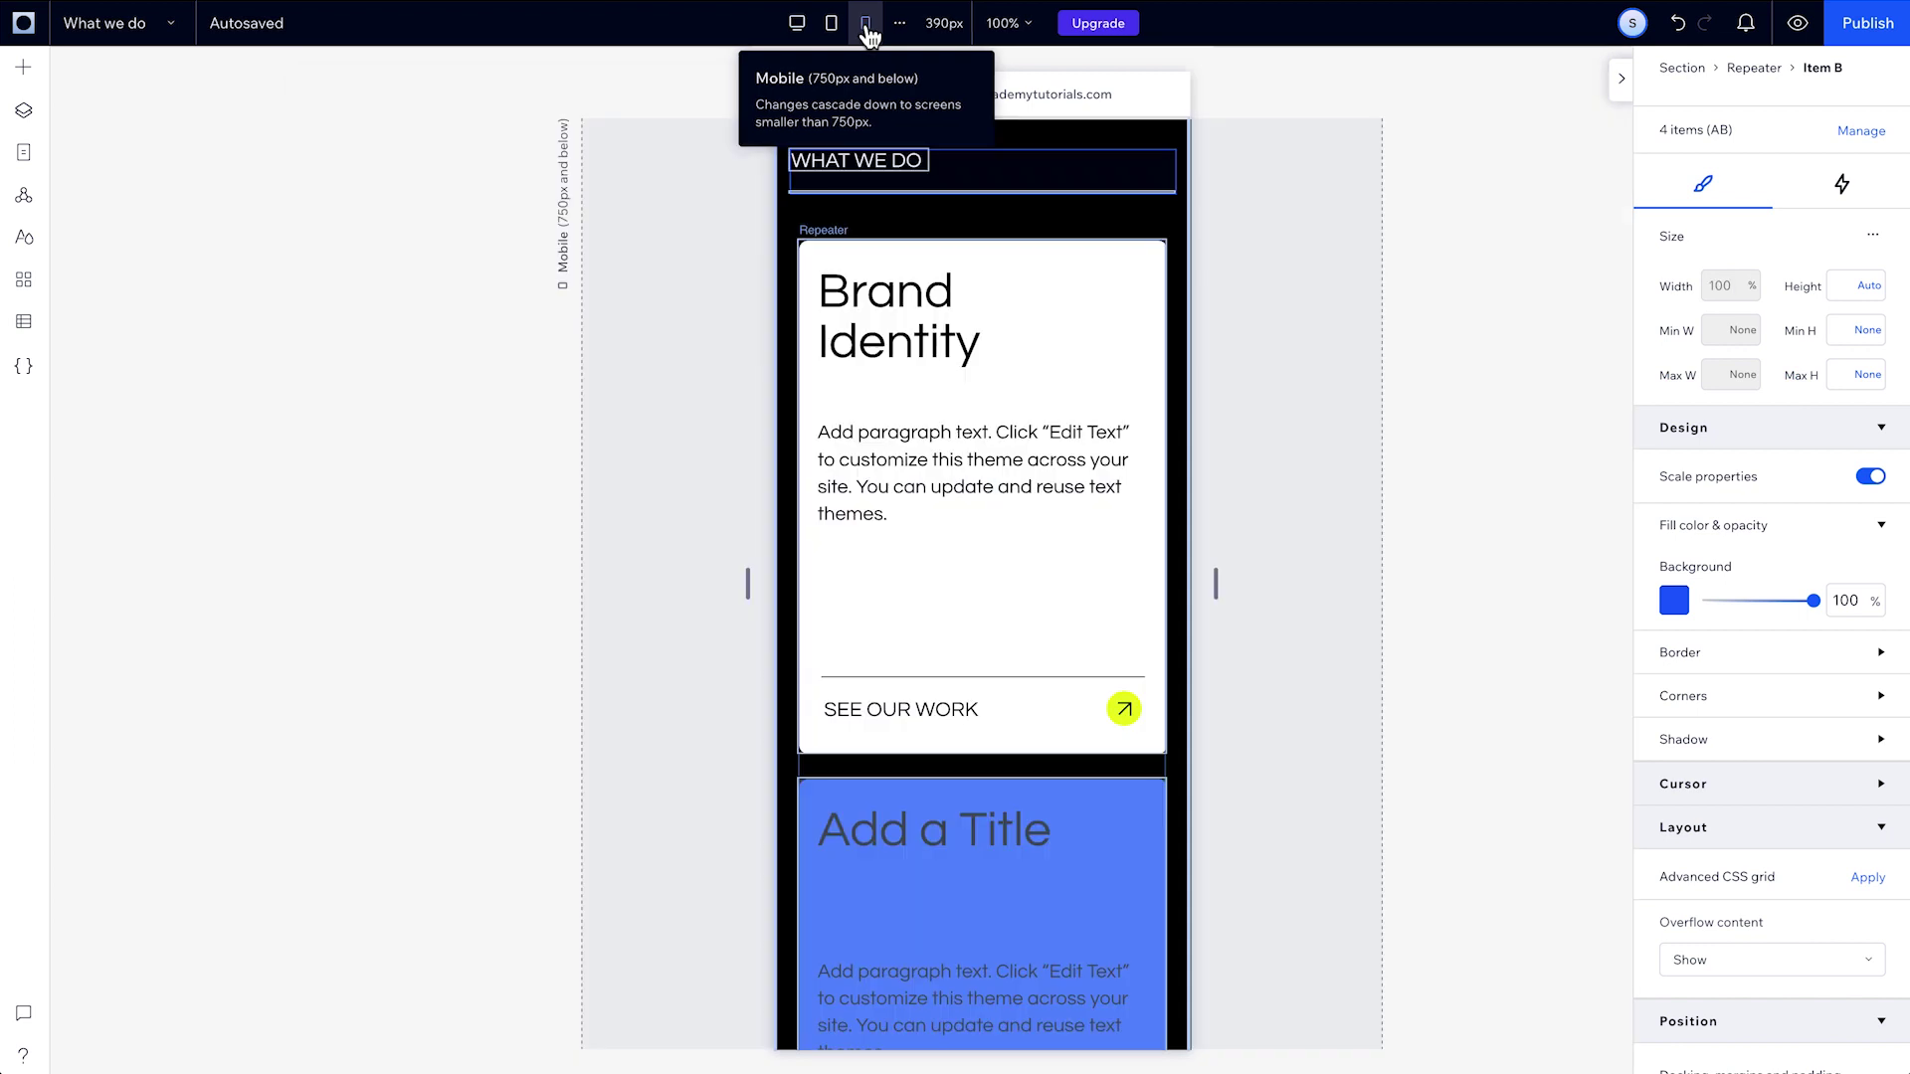
scroll(940, 258, down, 5)
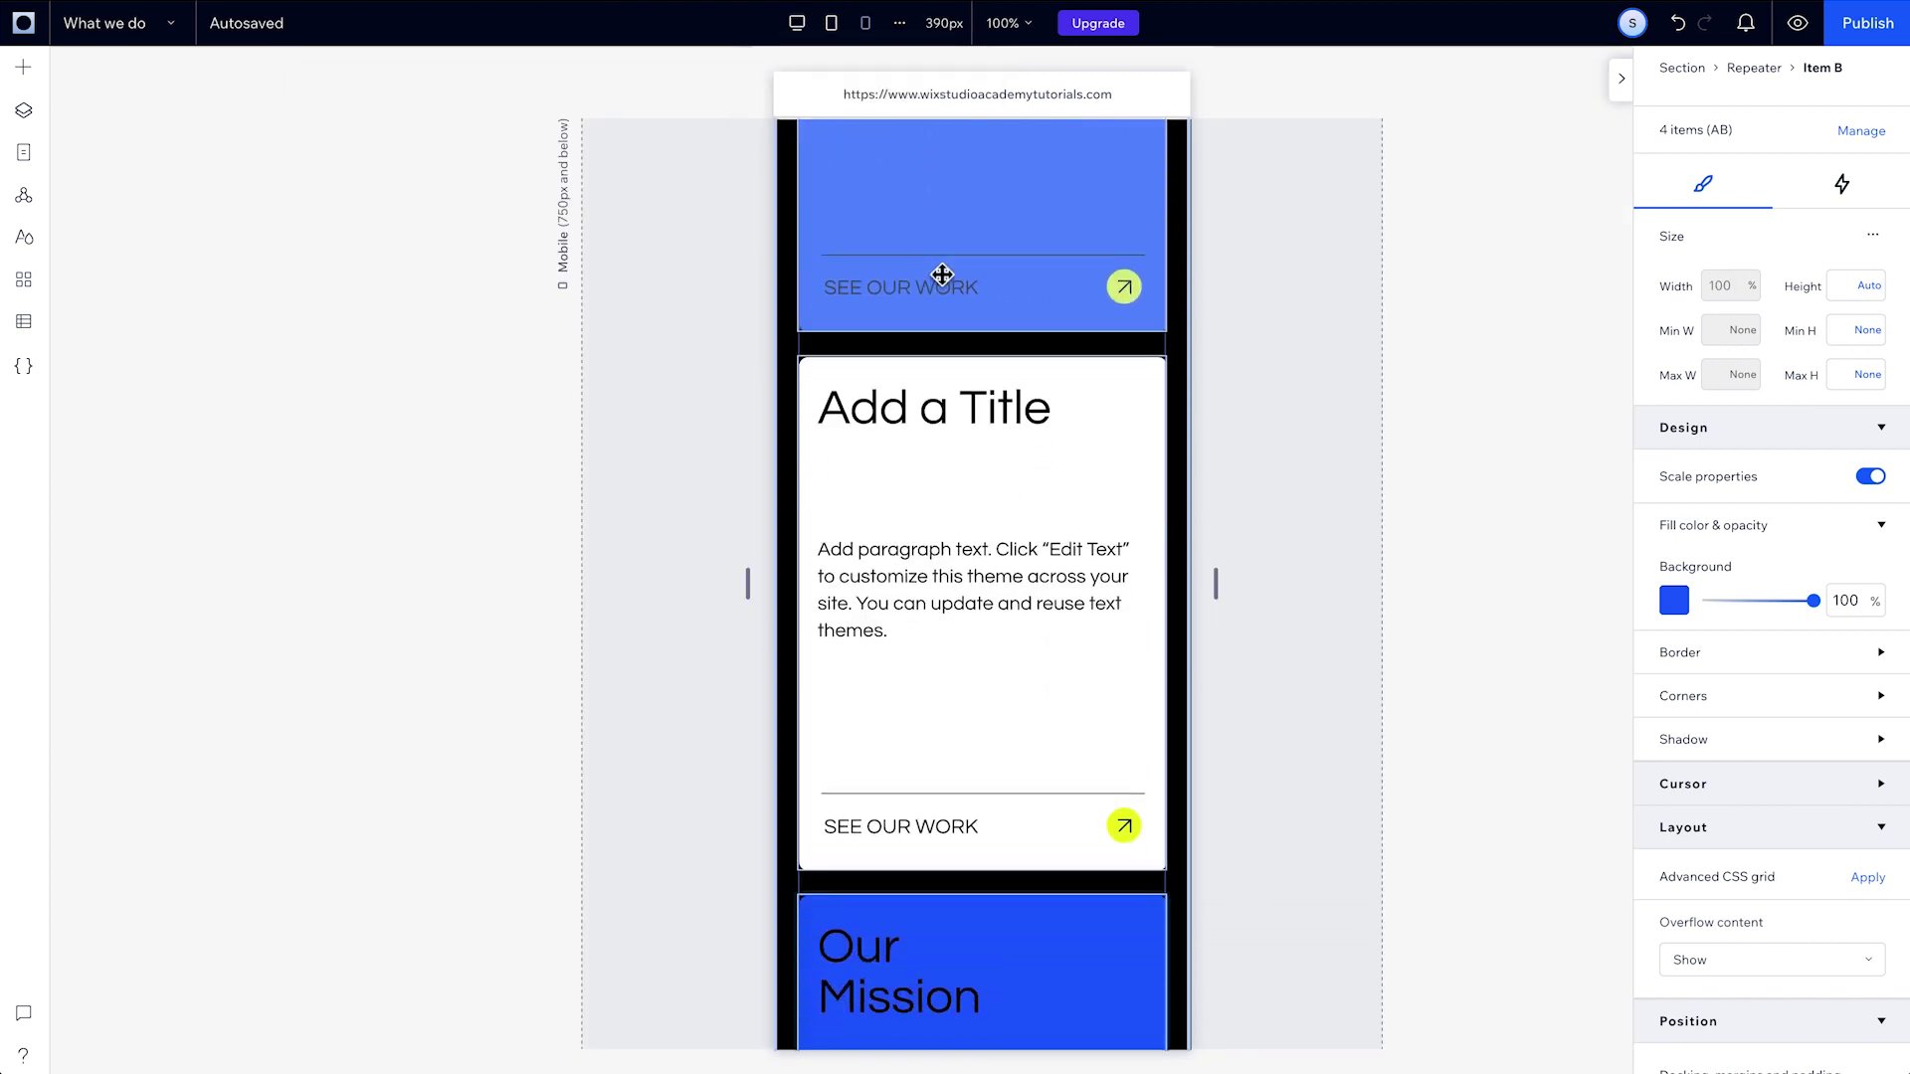
scroll(942, 275, down, 6)
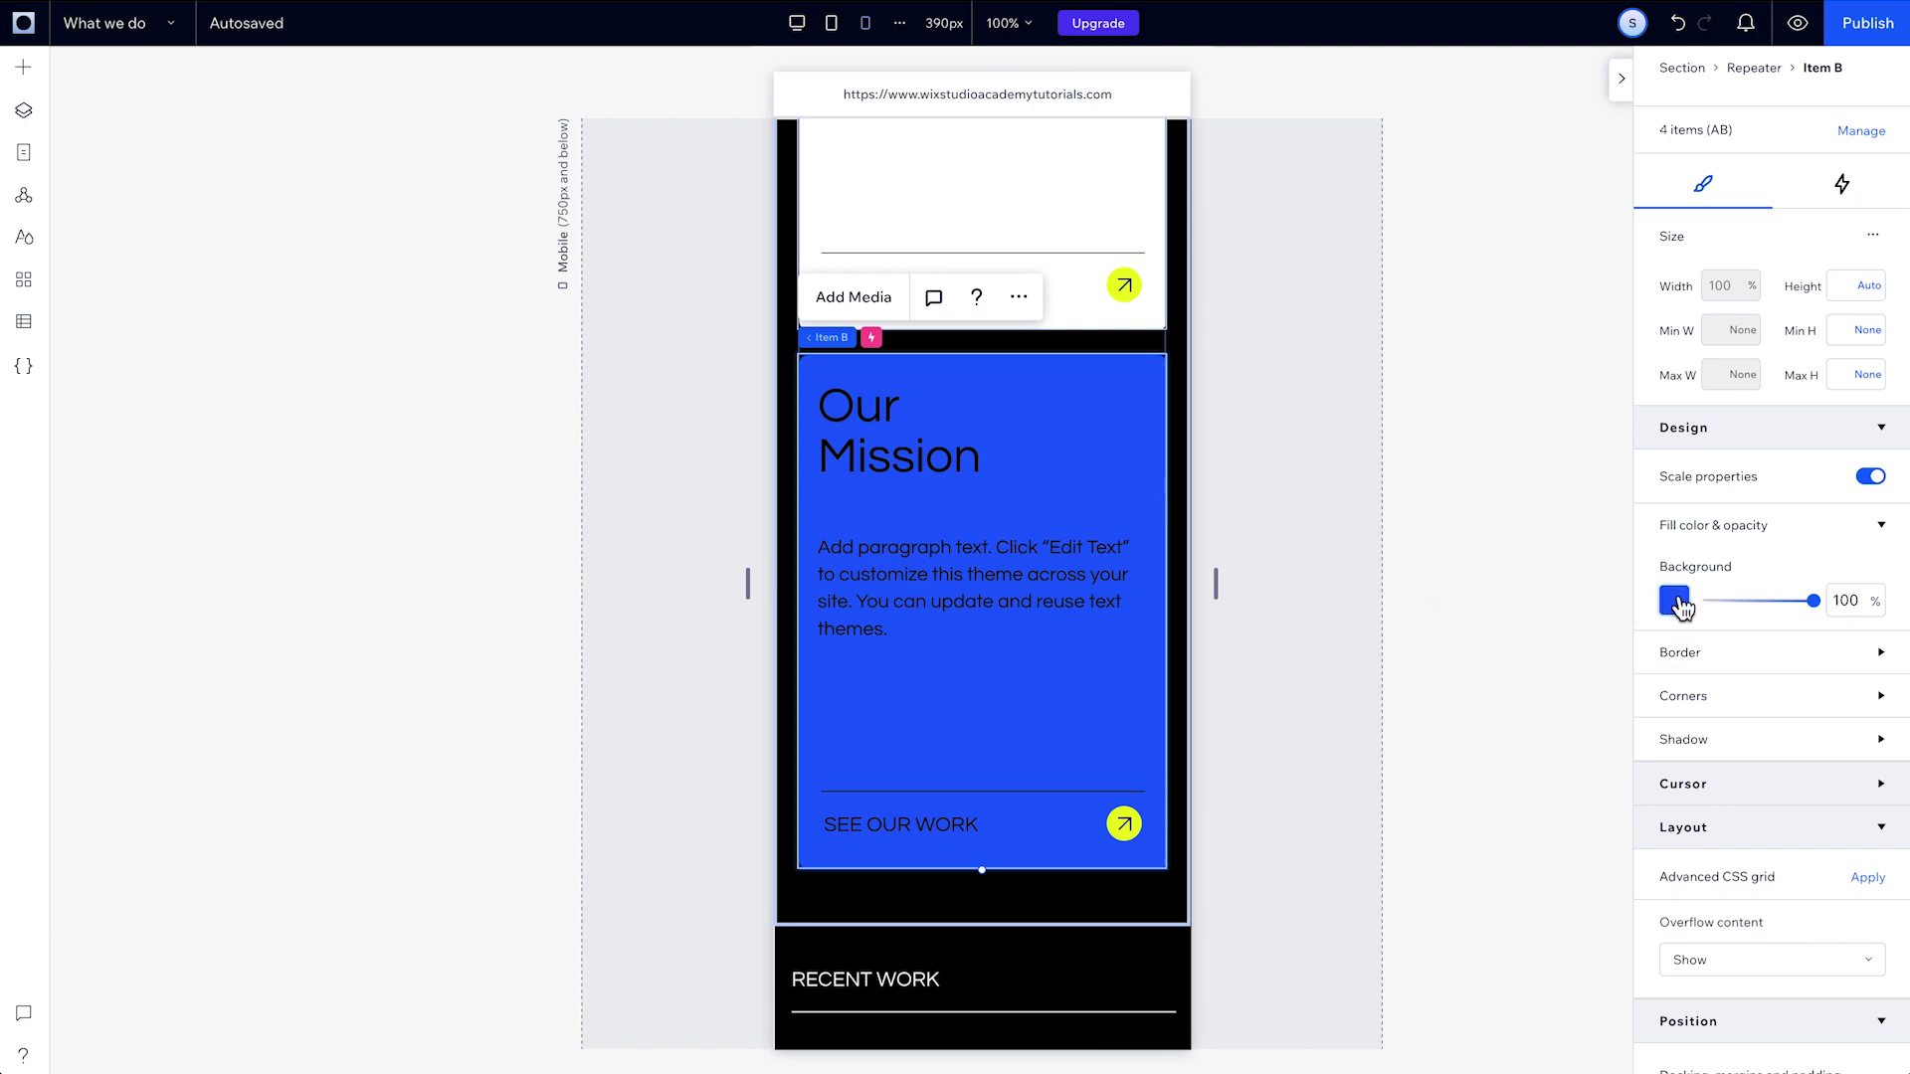
click(1675, 601)
click(1685, 725)
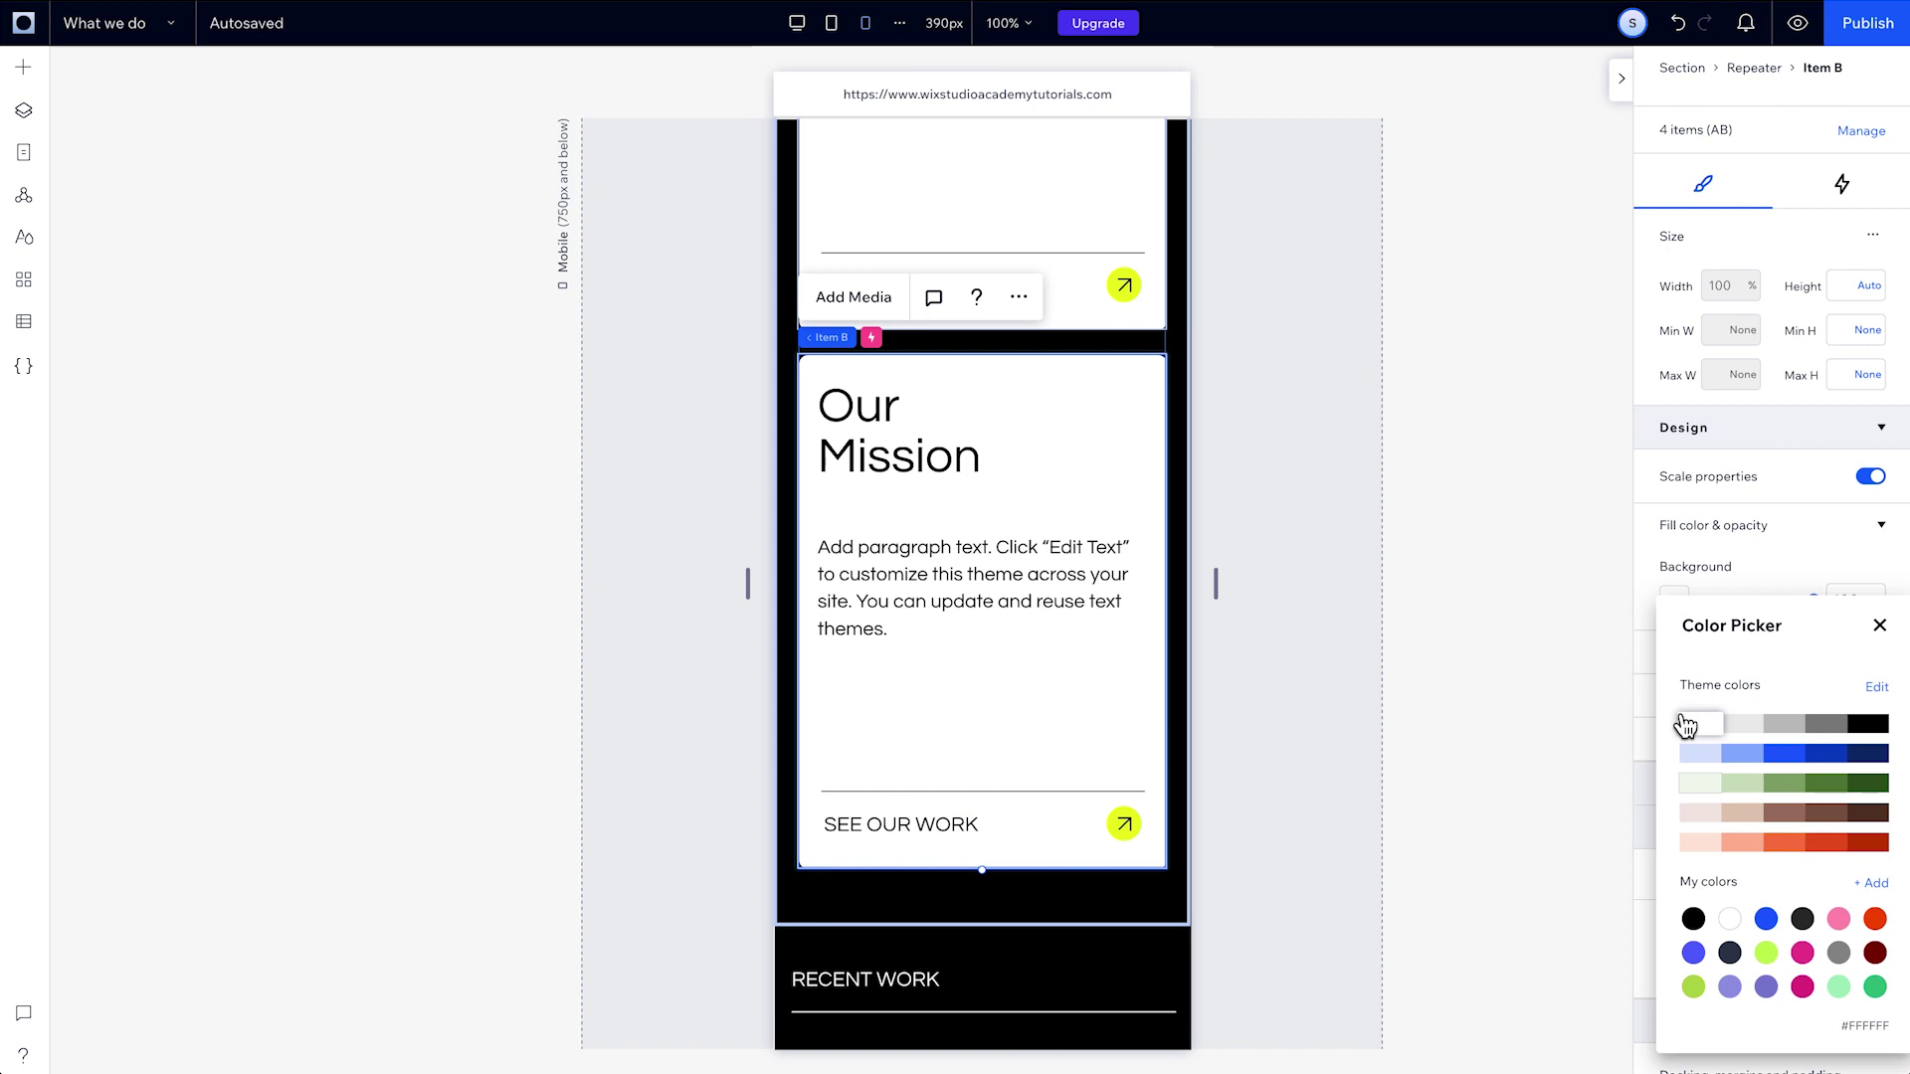
- On desktop, select the repeater and toggle Set AB design pattern off, then back on
click(795, 23)
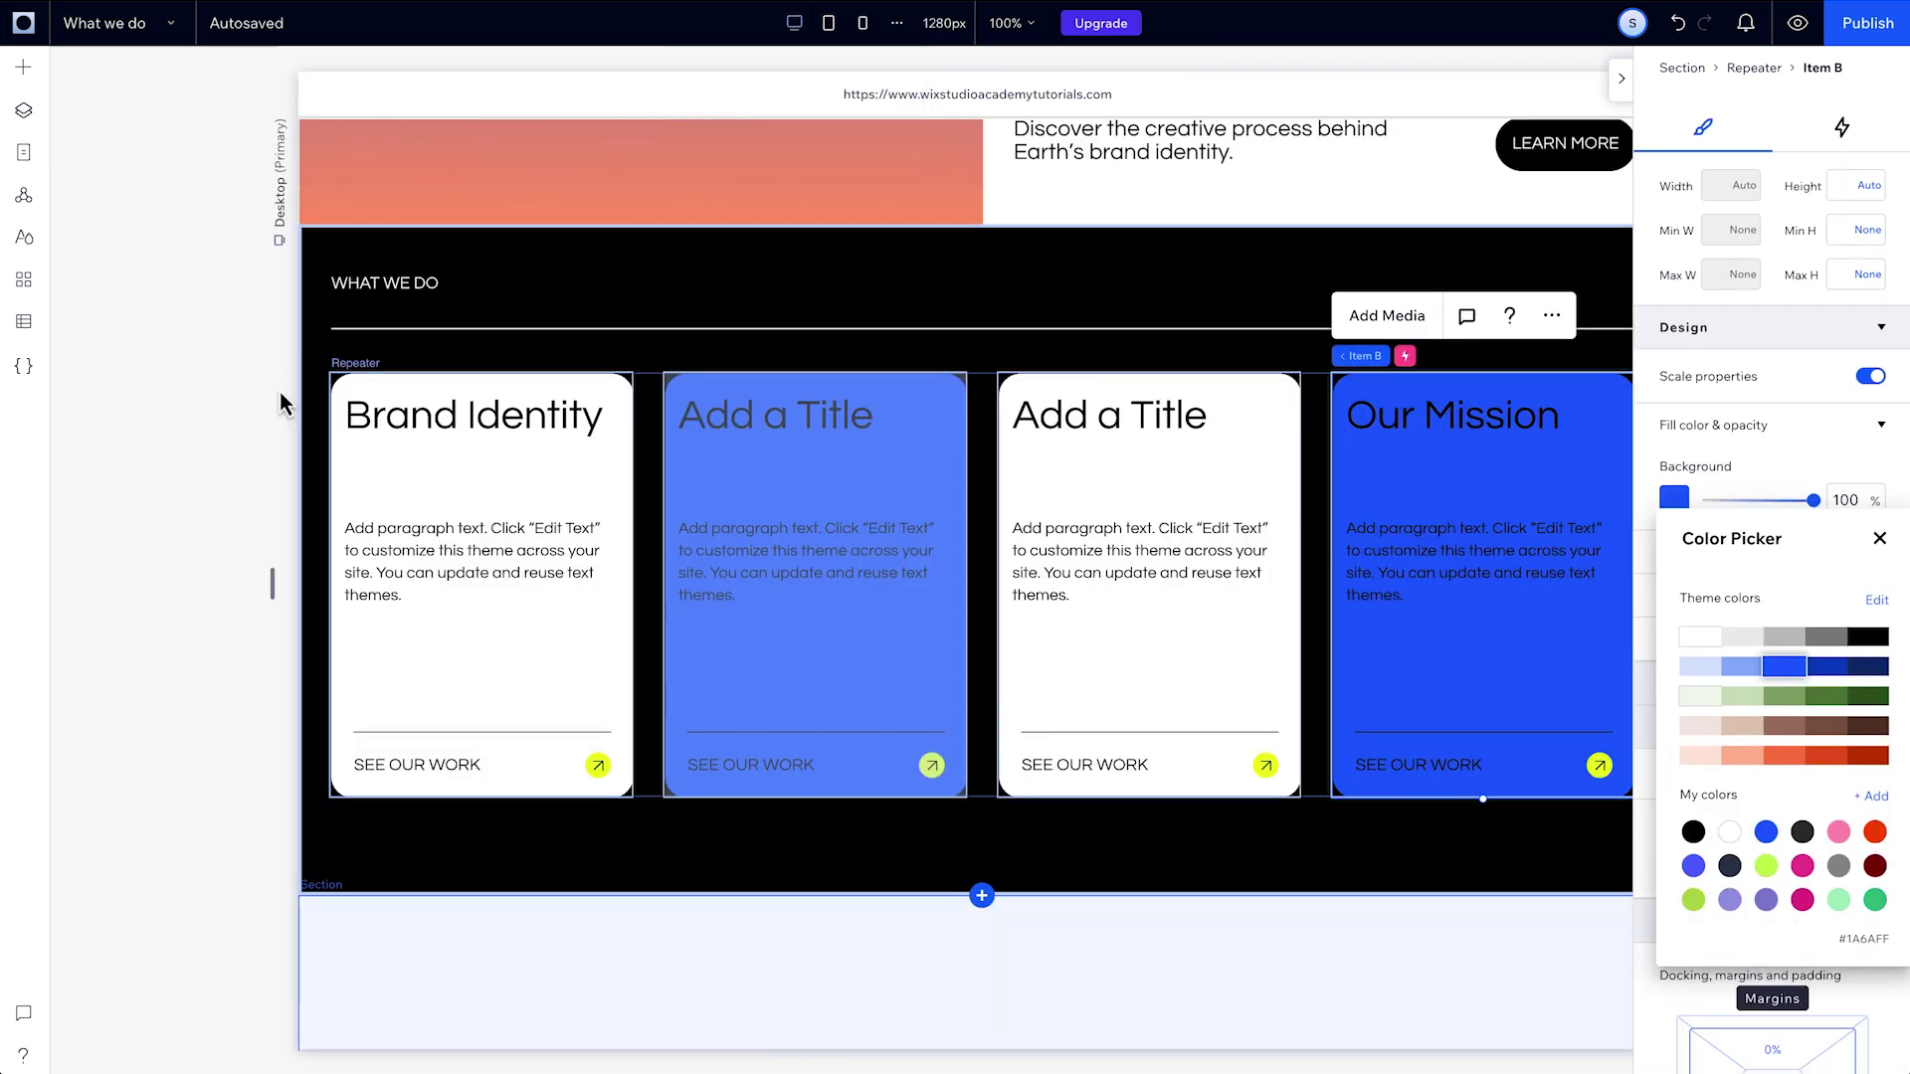
click(249, 410)
click(481, 450)
click(481, 449)
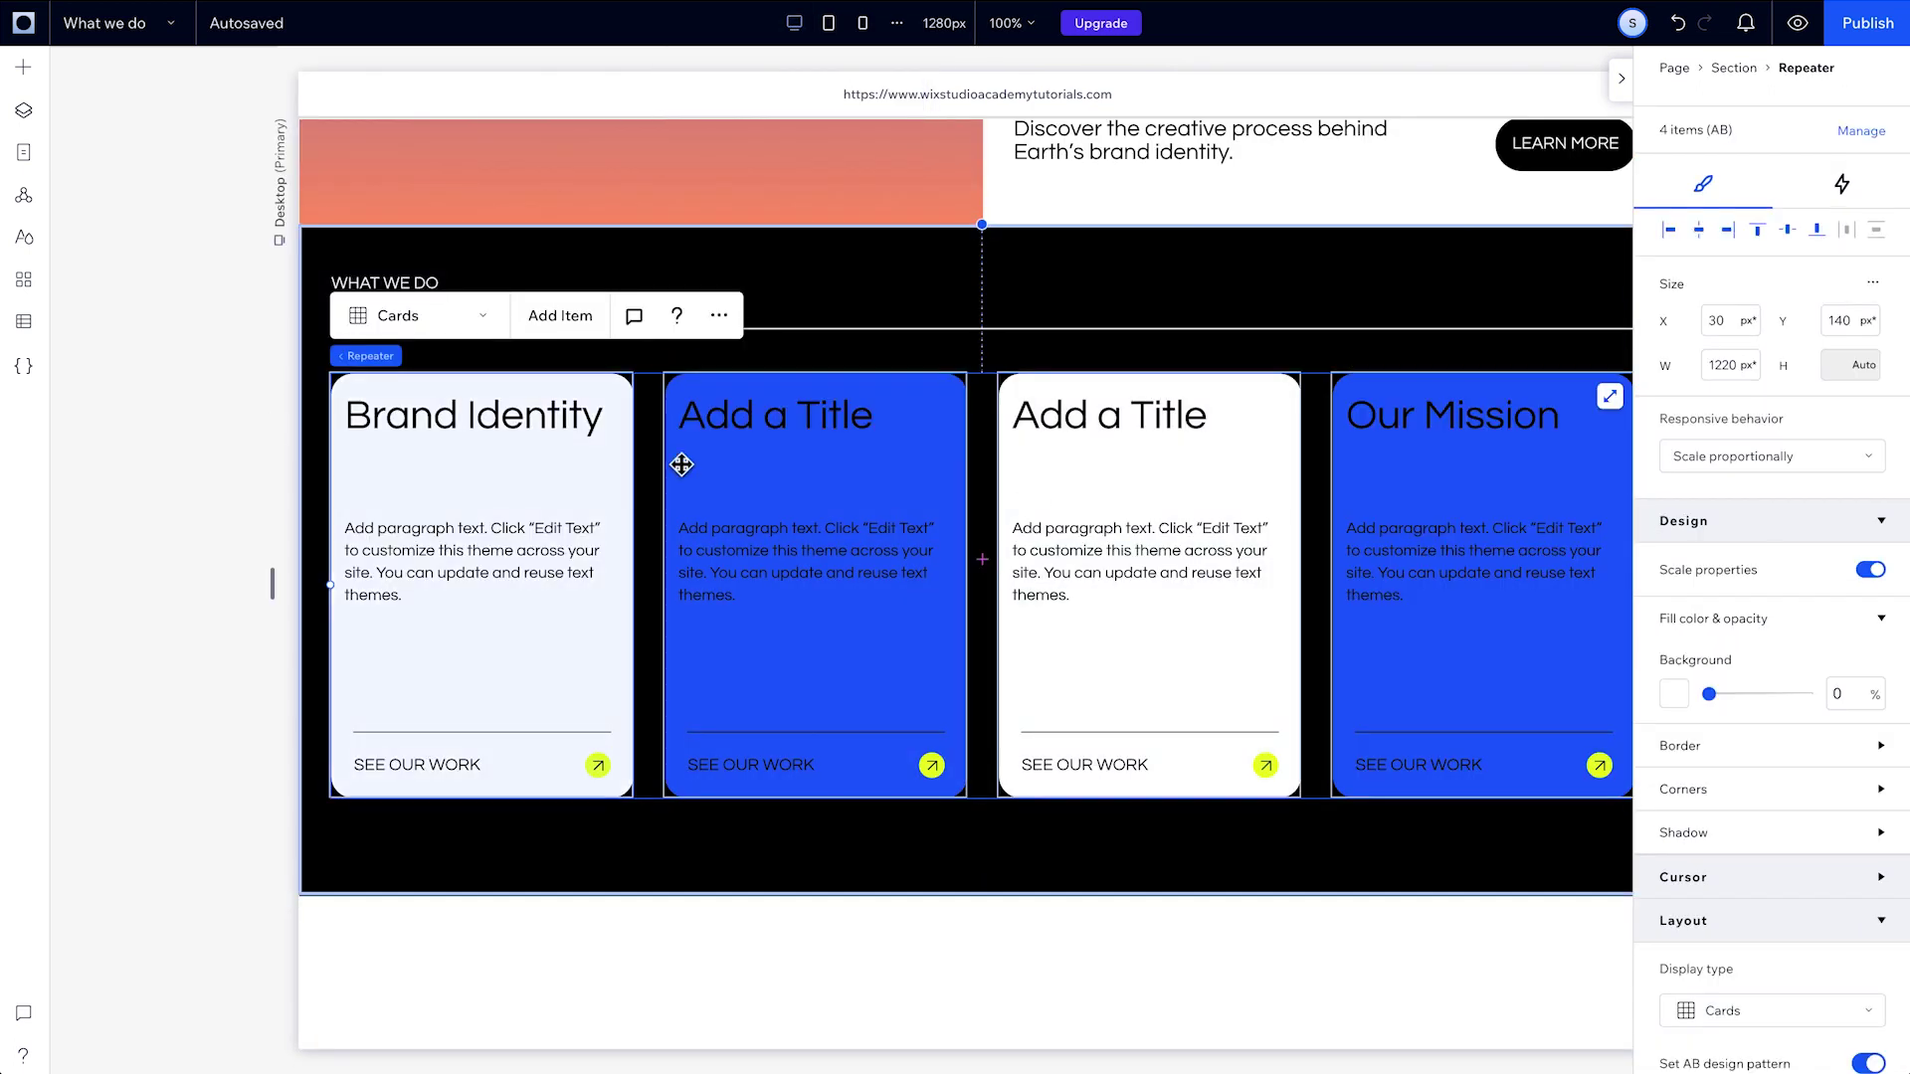
scroll(1726, 648, down, 5)
click(1869, 599)
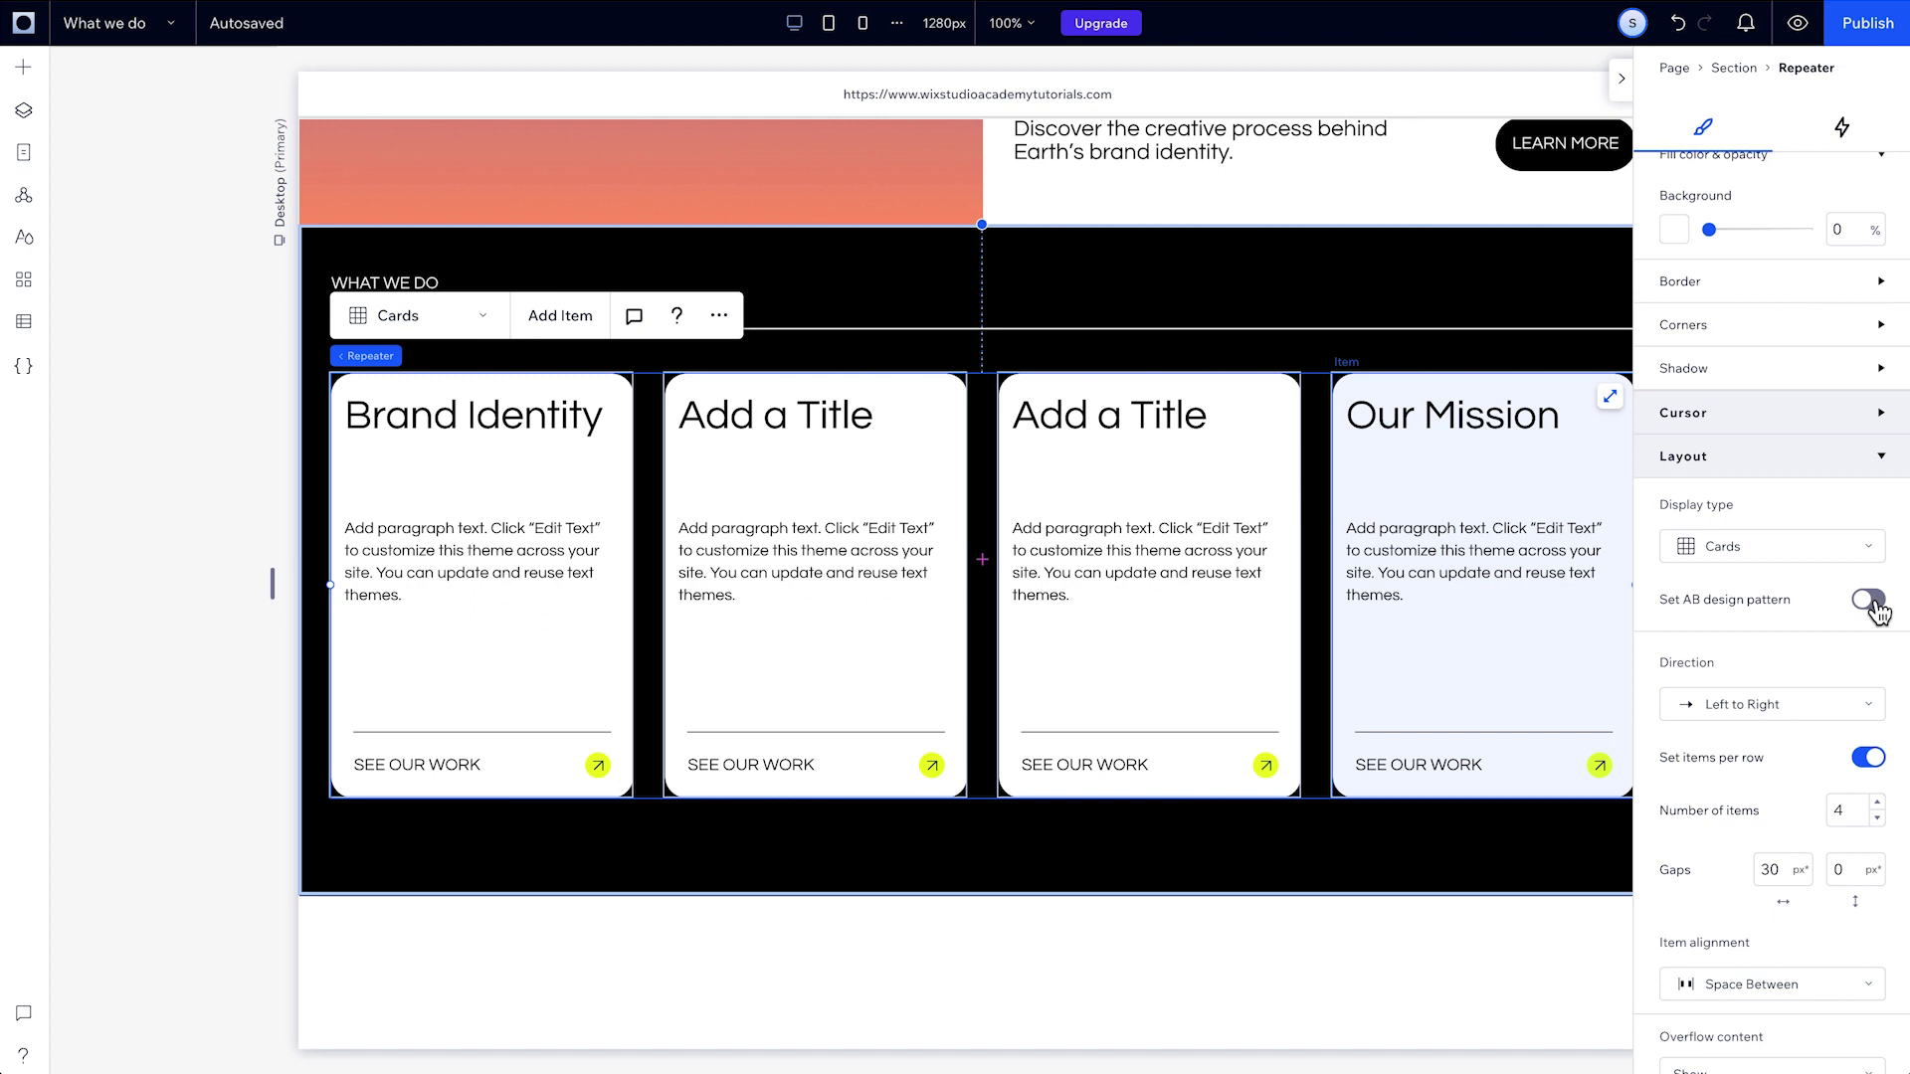
click(1875, 604)
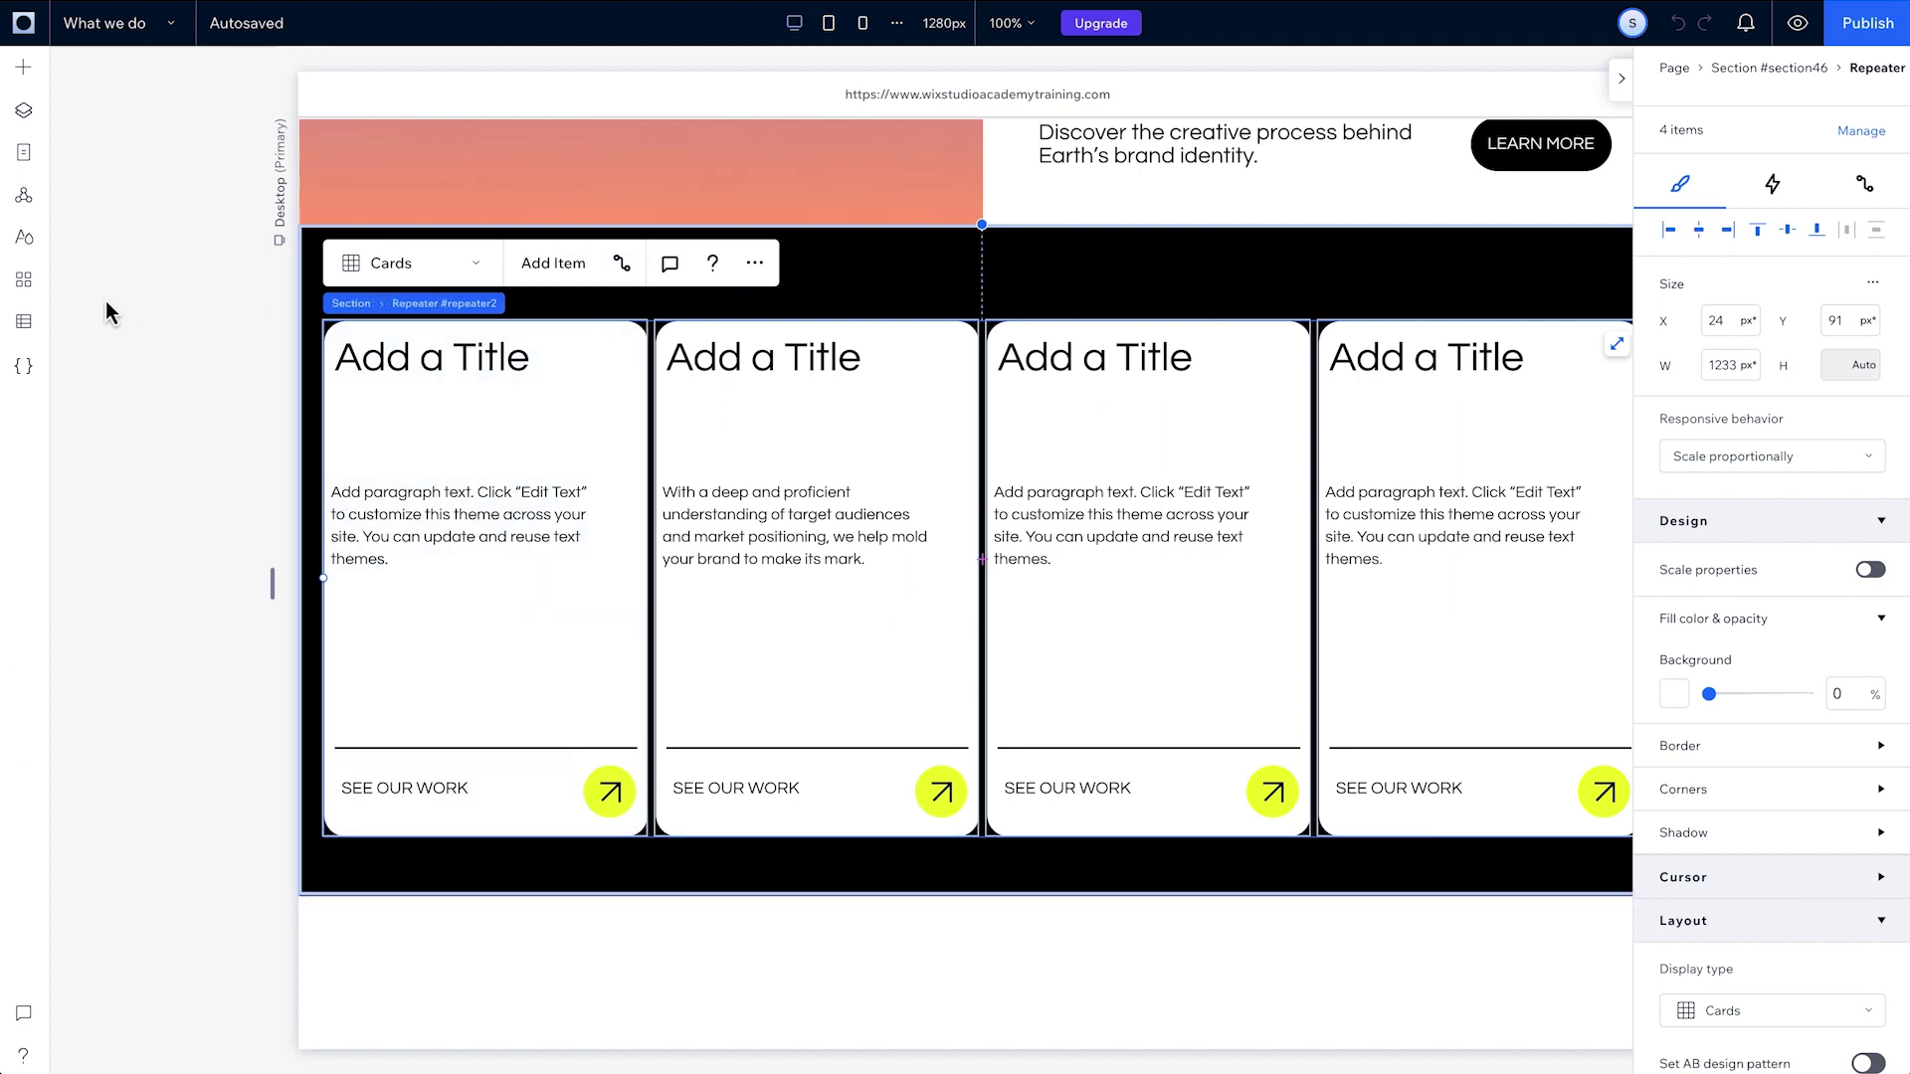
click(26, 322)
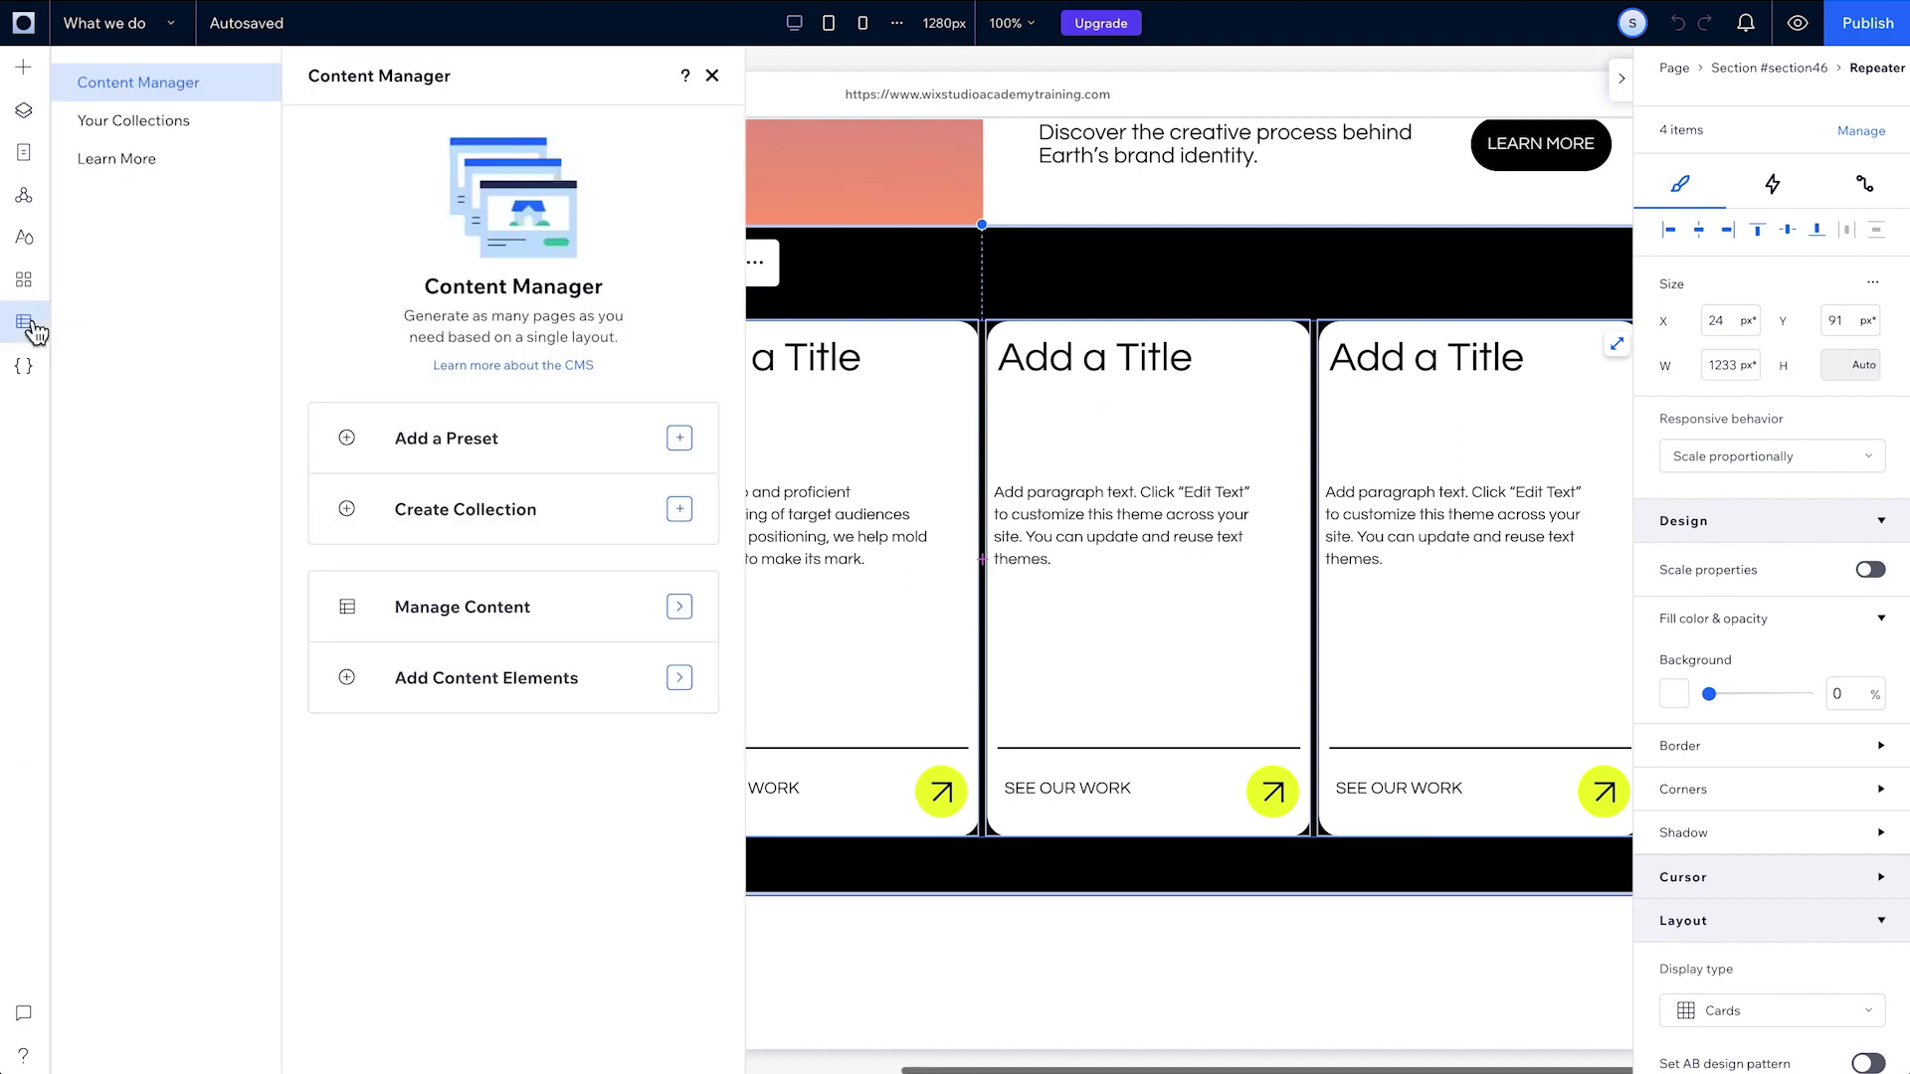
click(184, 127)
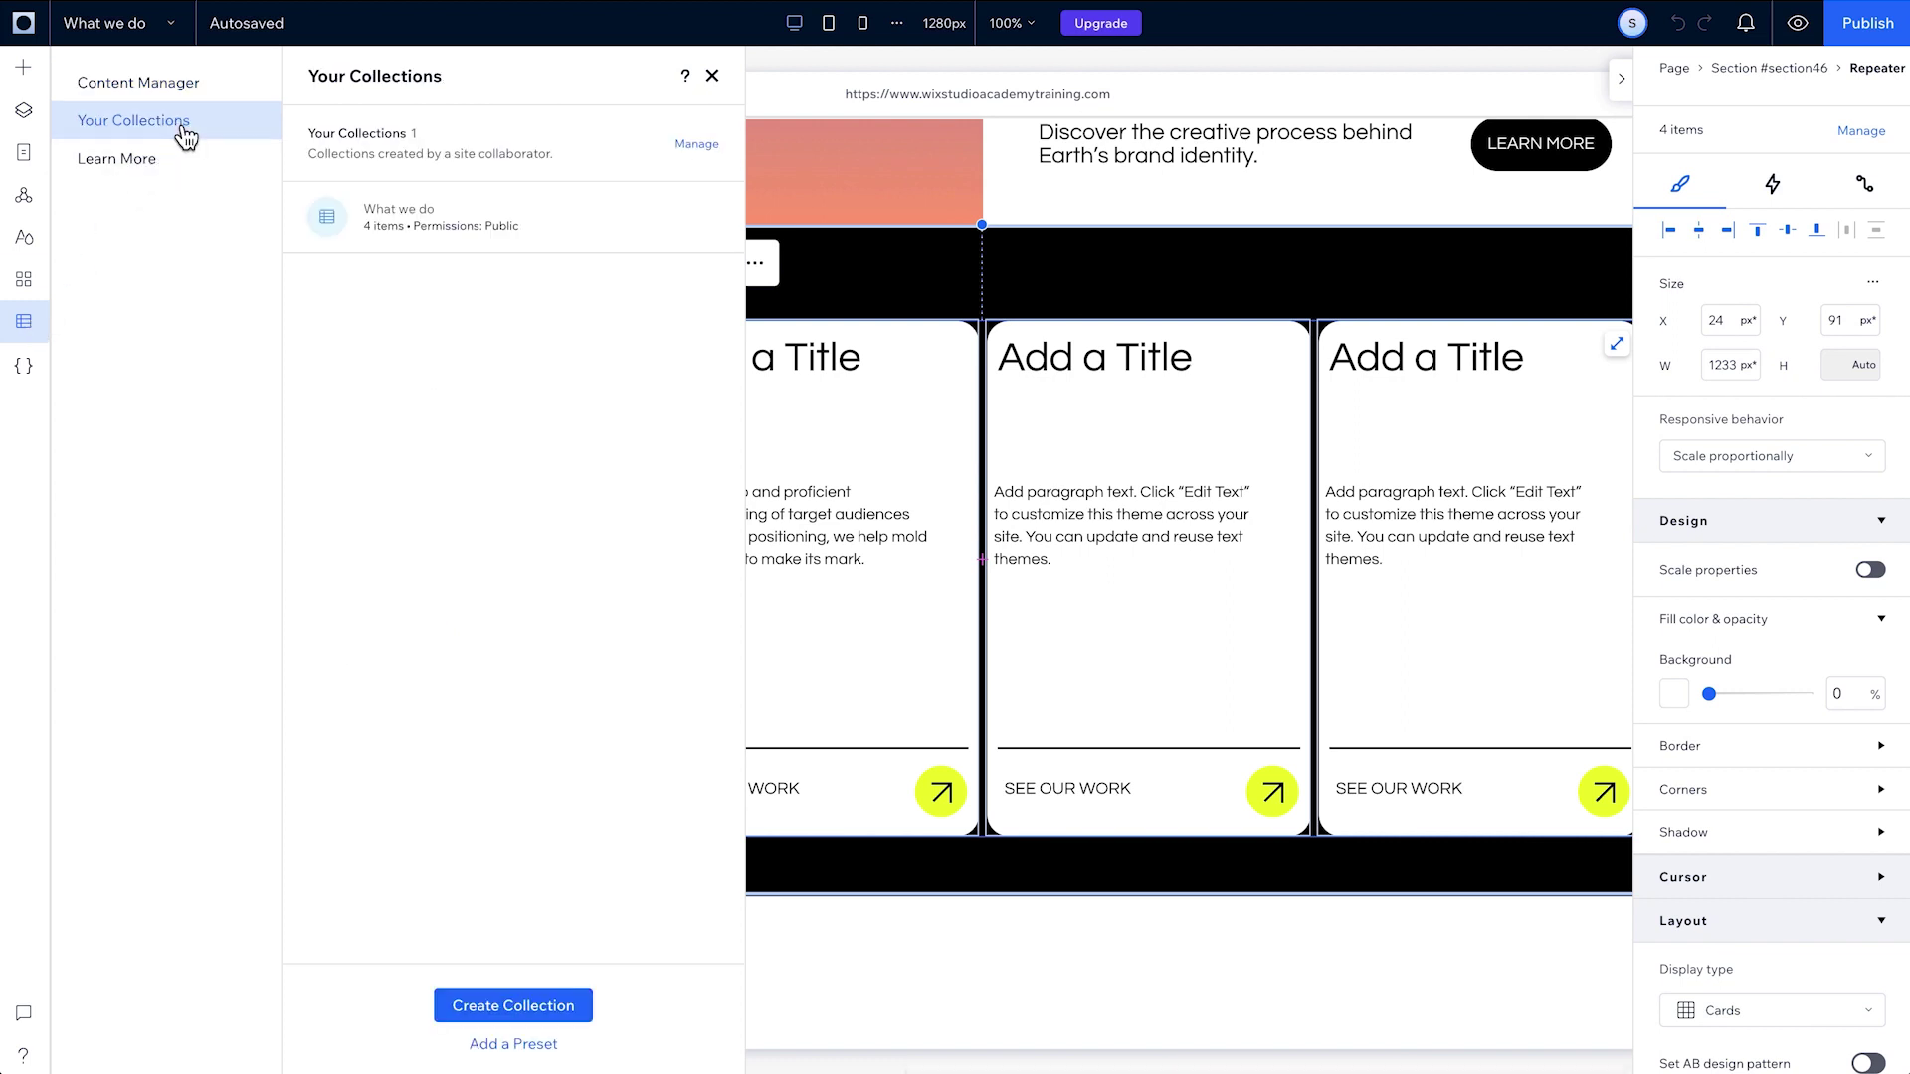
click(489, 237)
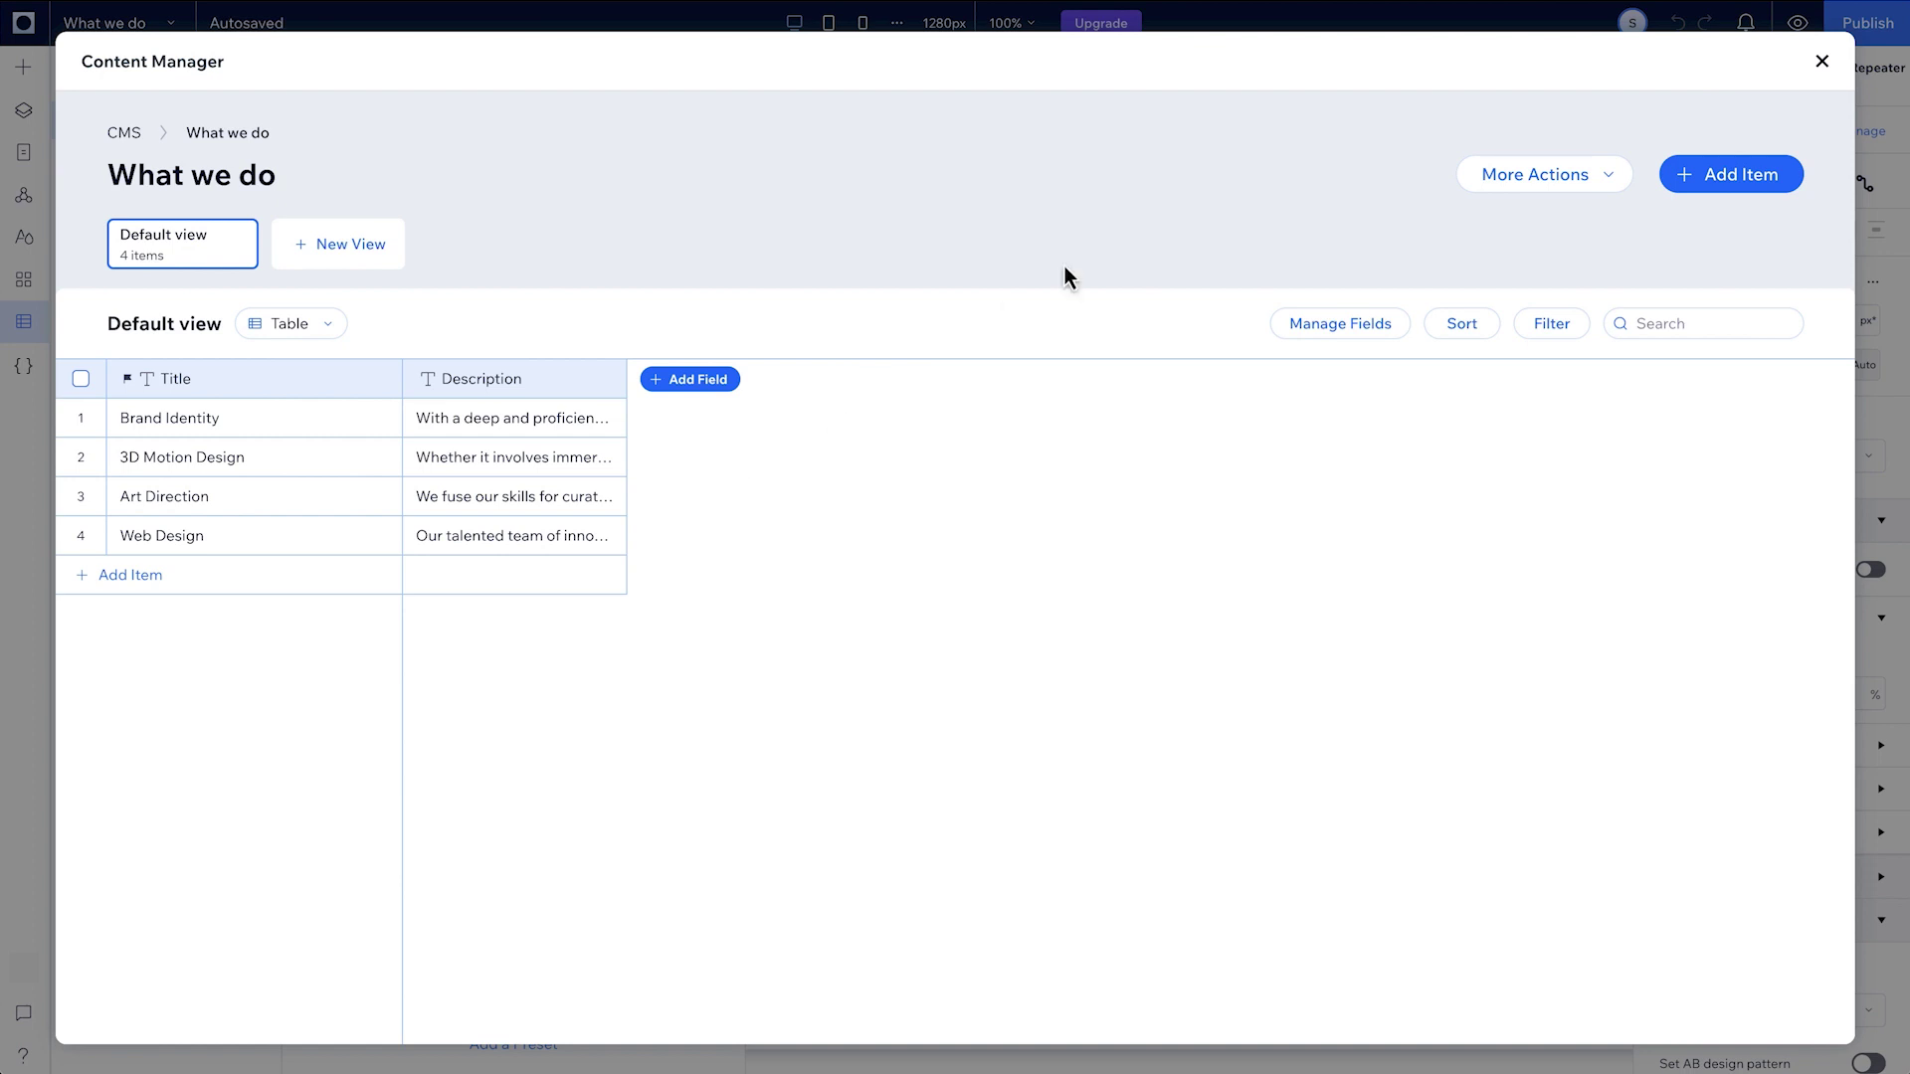
click(1821, 62)
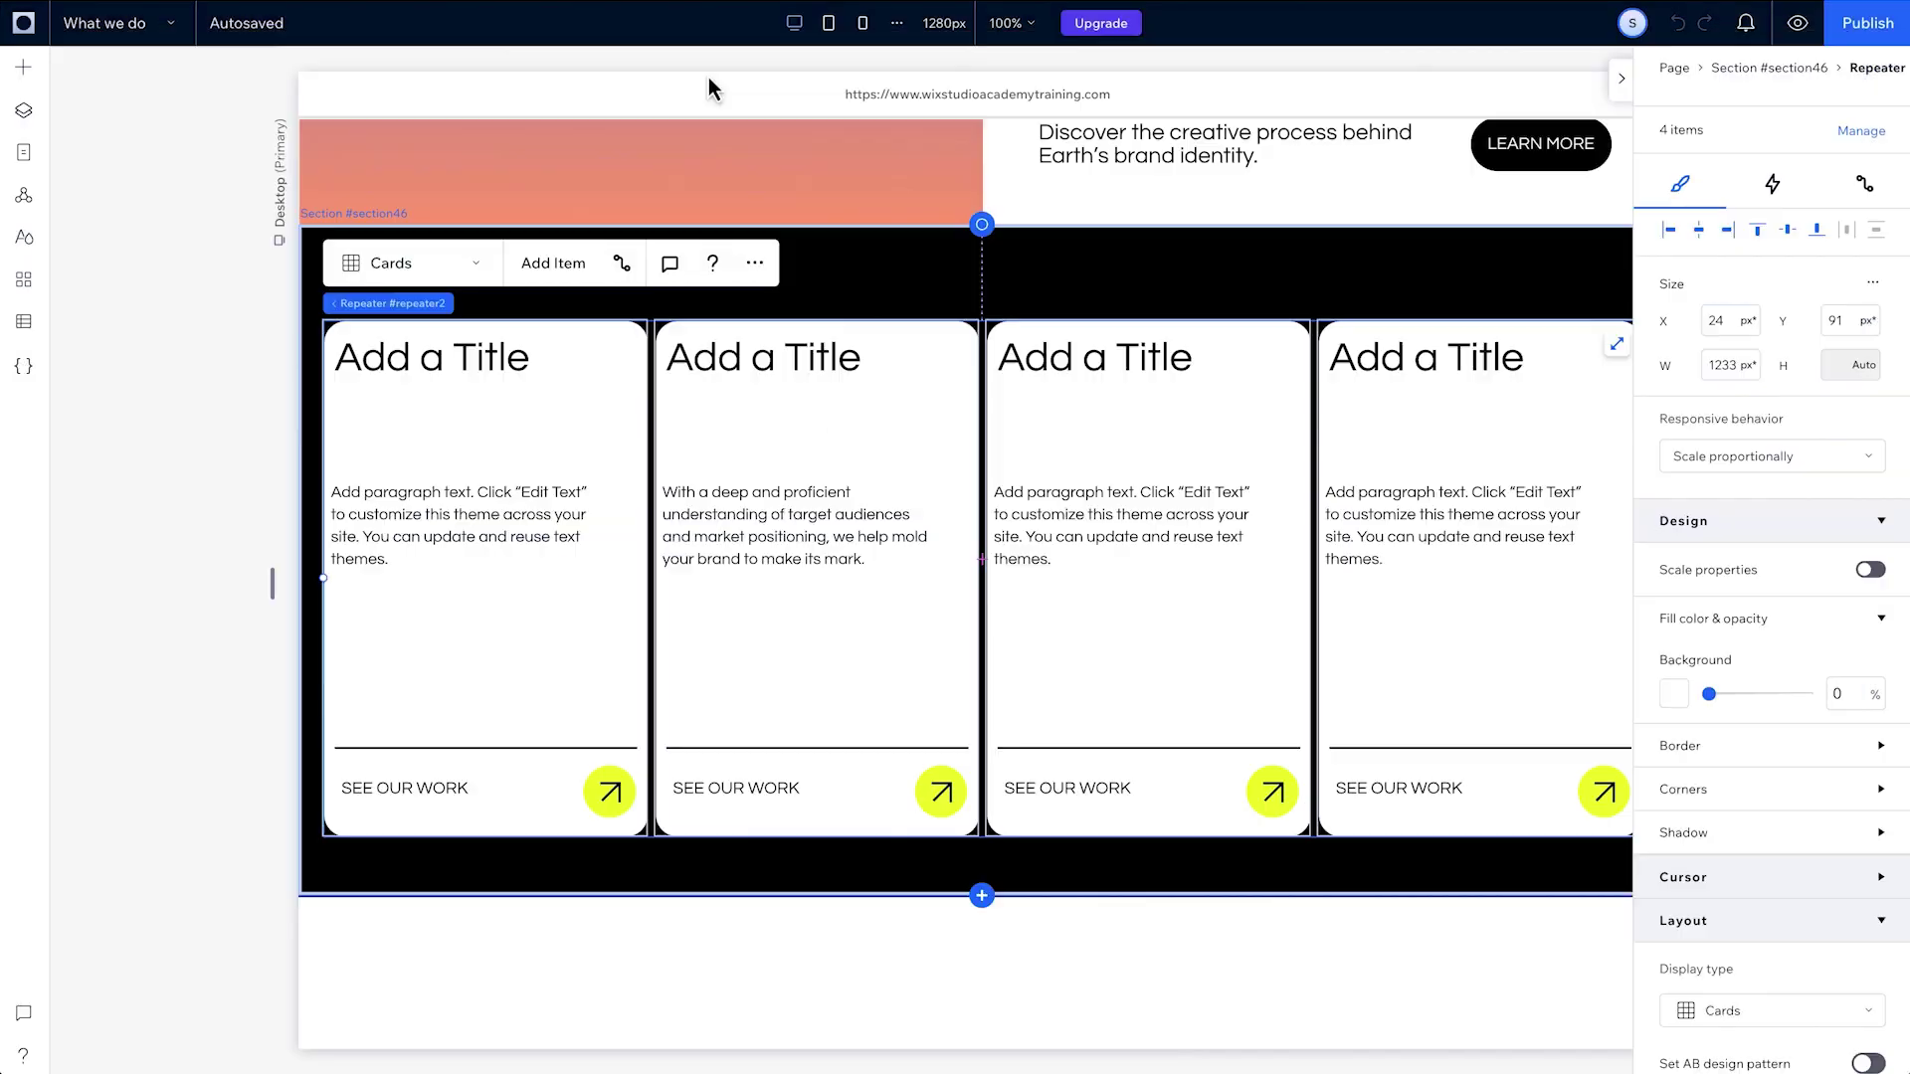
- Connect the first card's title to data by adding a What we do collection dataset
click(482, 360)
click(582, 281)
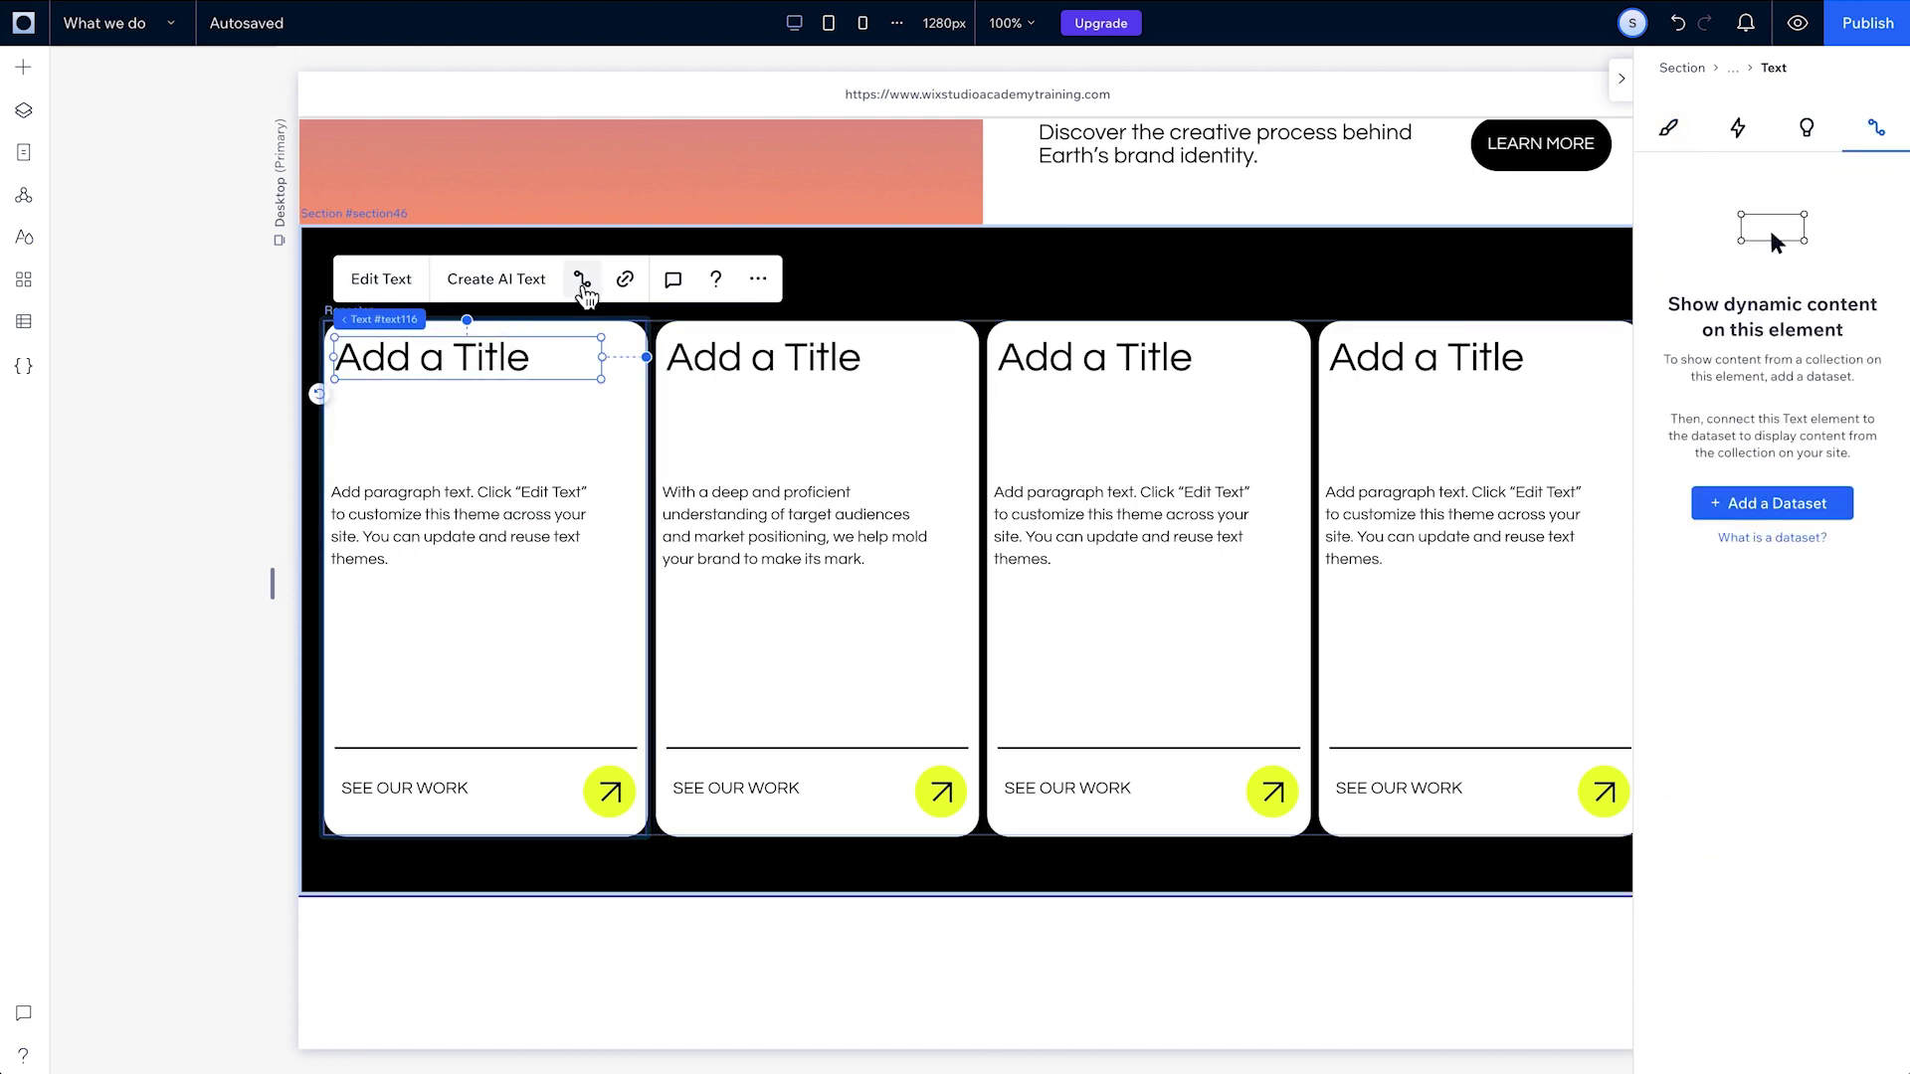
click(1755, 503)
click(1057, 497)
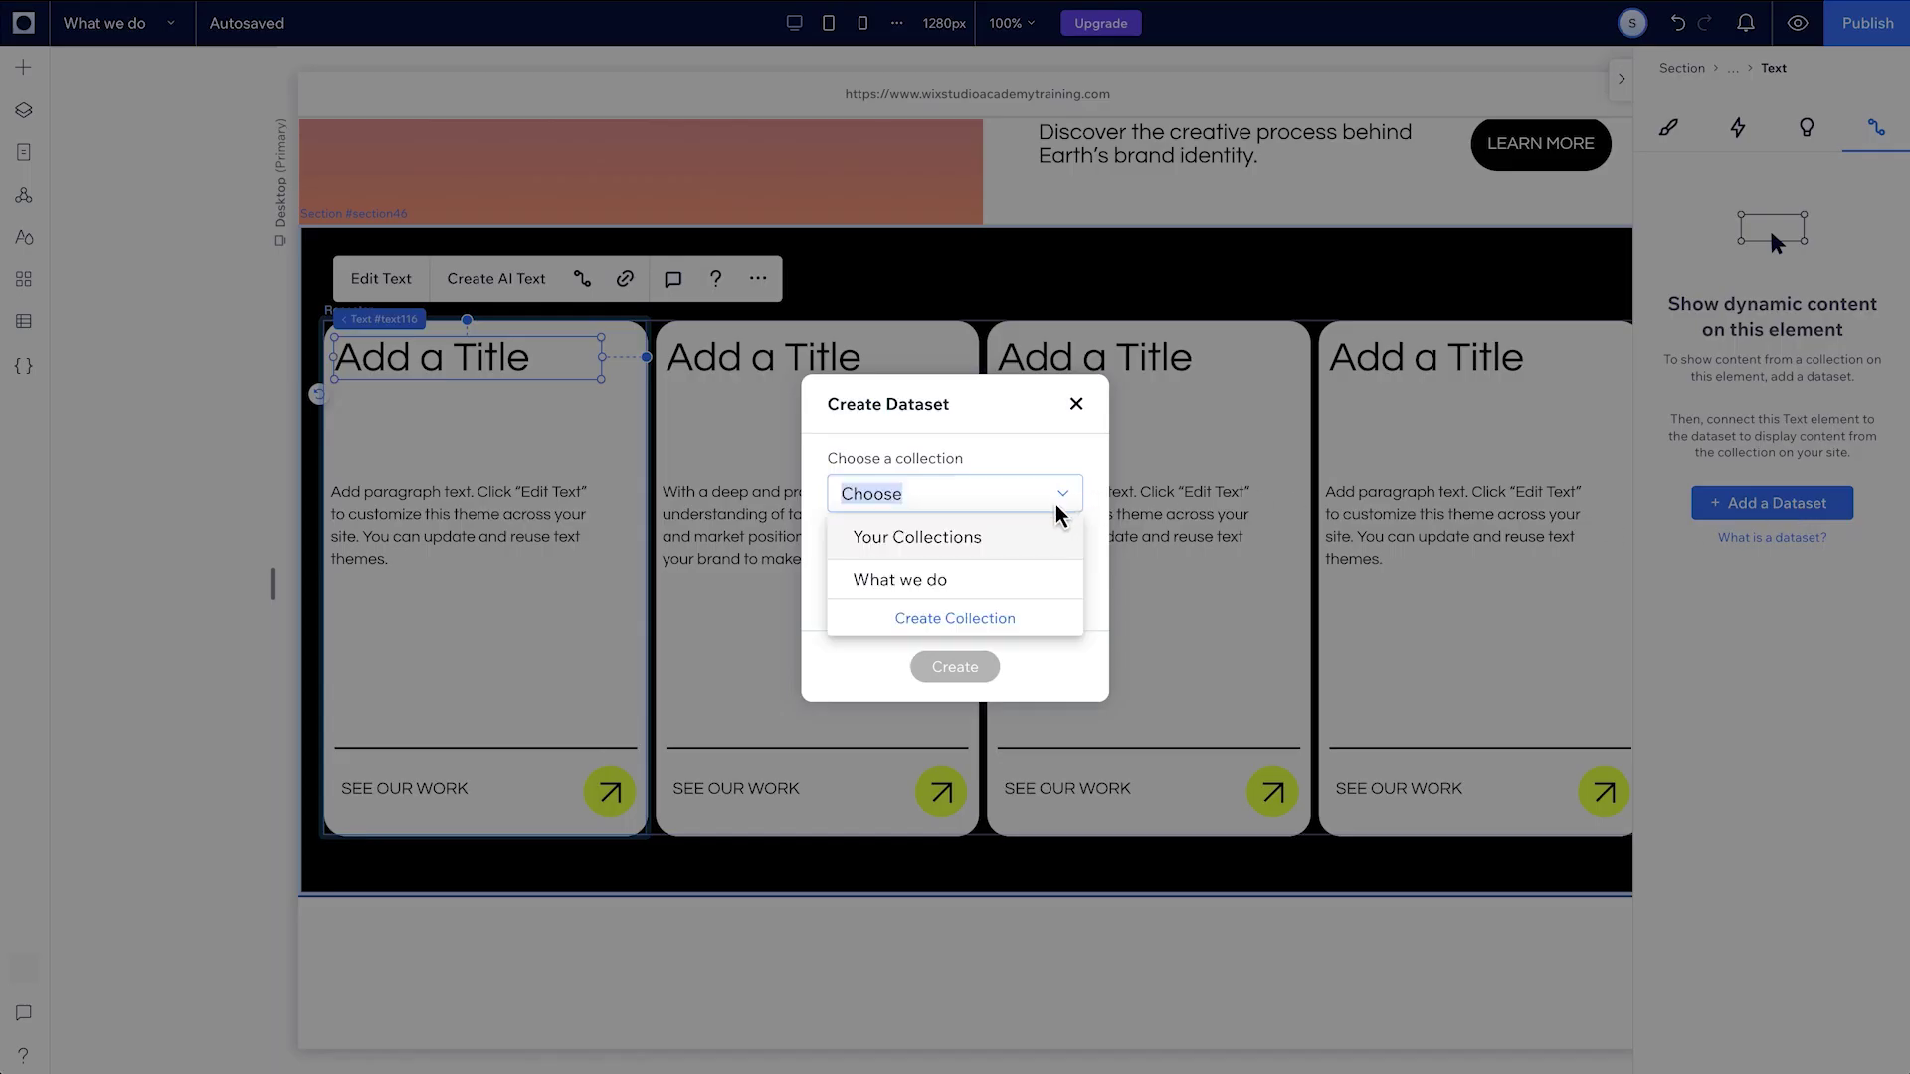
click(1024, 579)
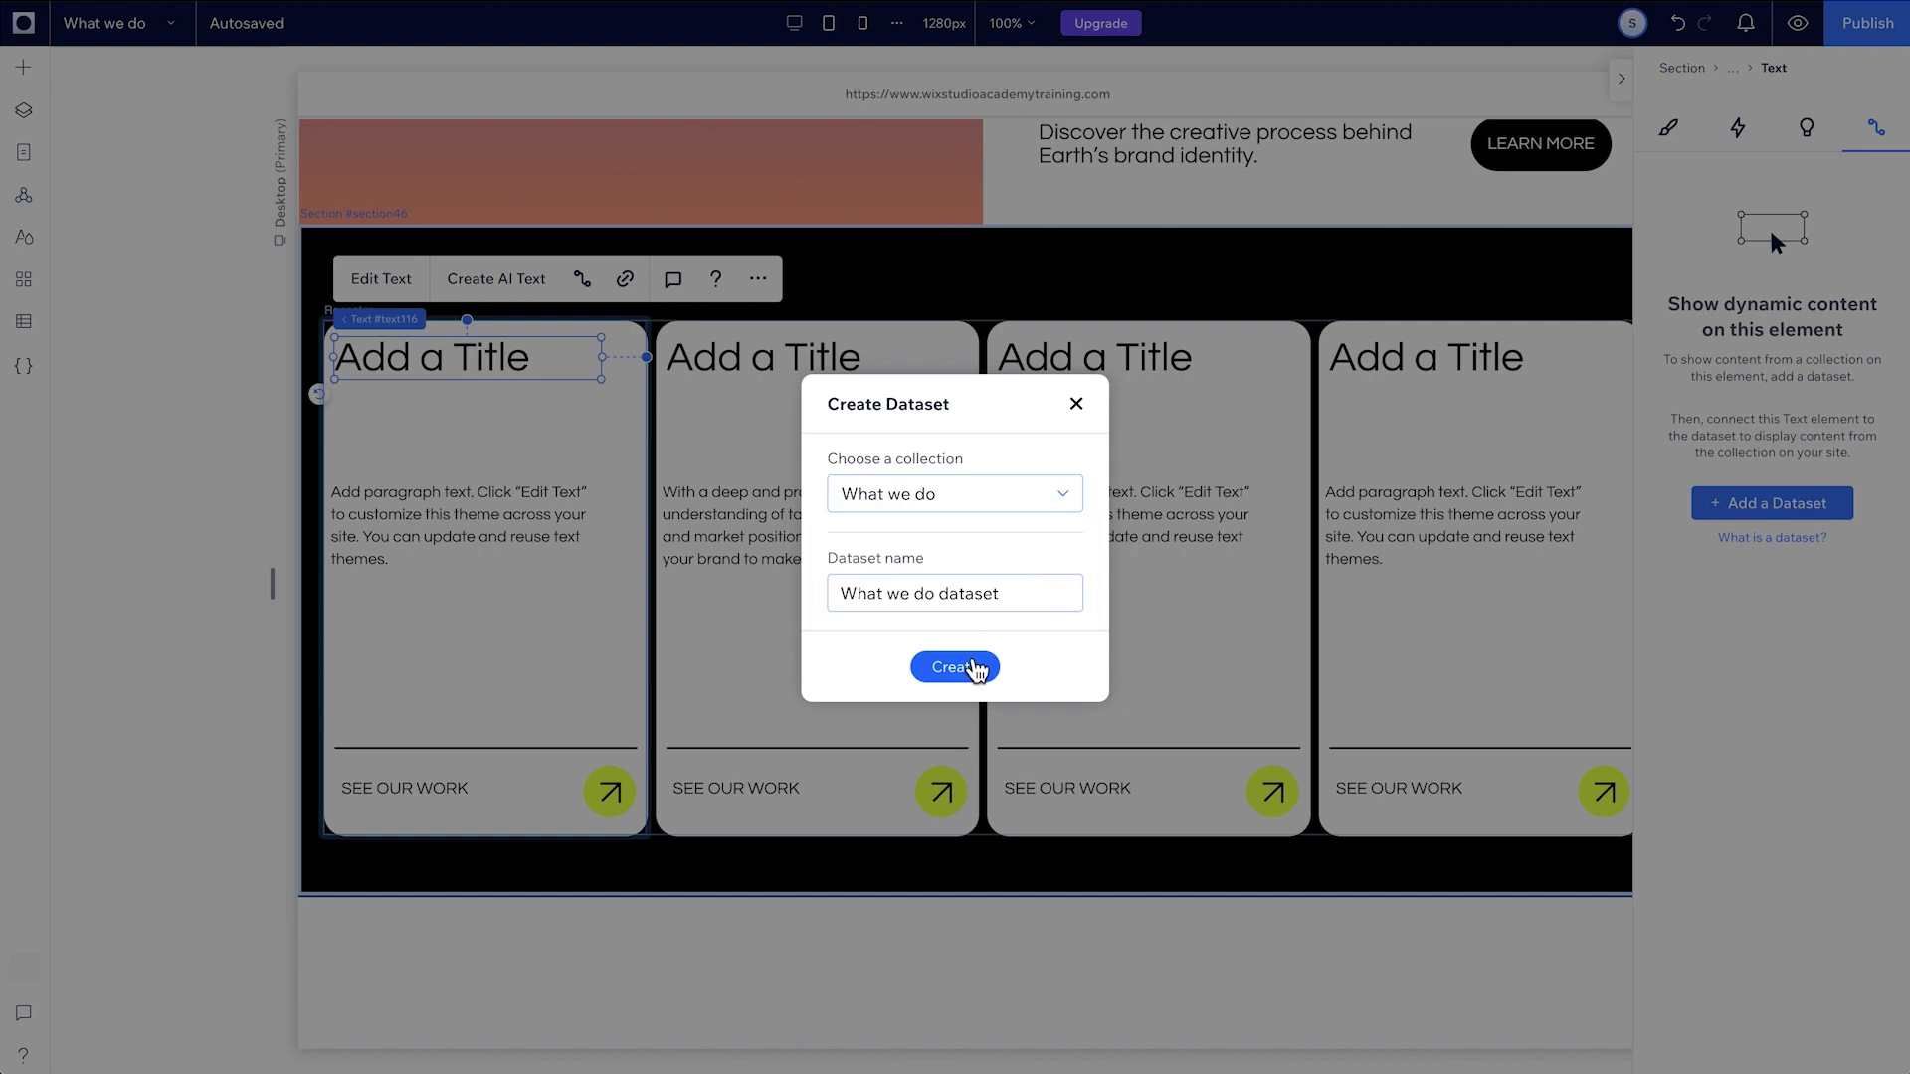
click(976, 666)
- Bind the card title to the Title field and the paragraph to Description
click(508, 352)
click(508, 352)
click(512, 356)
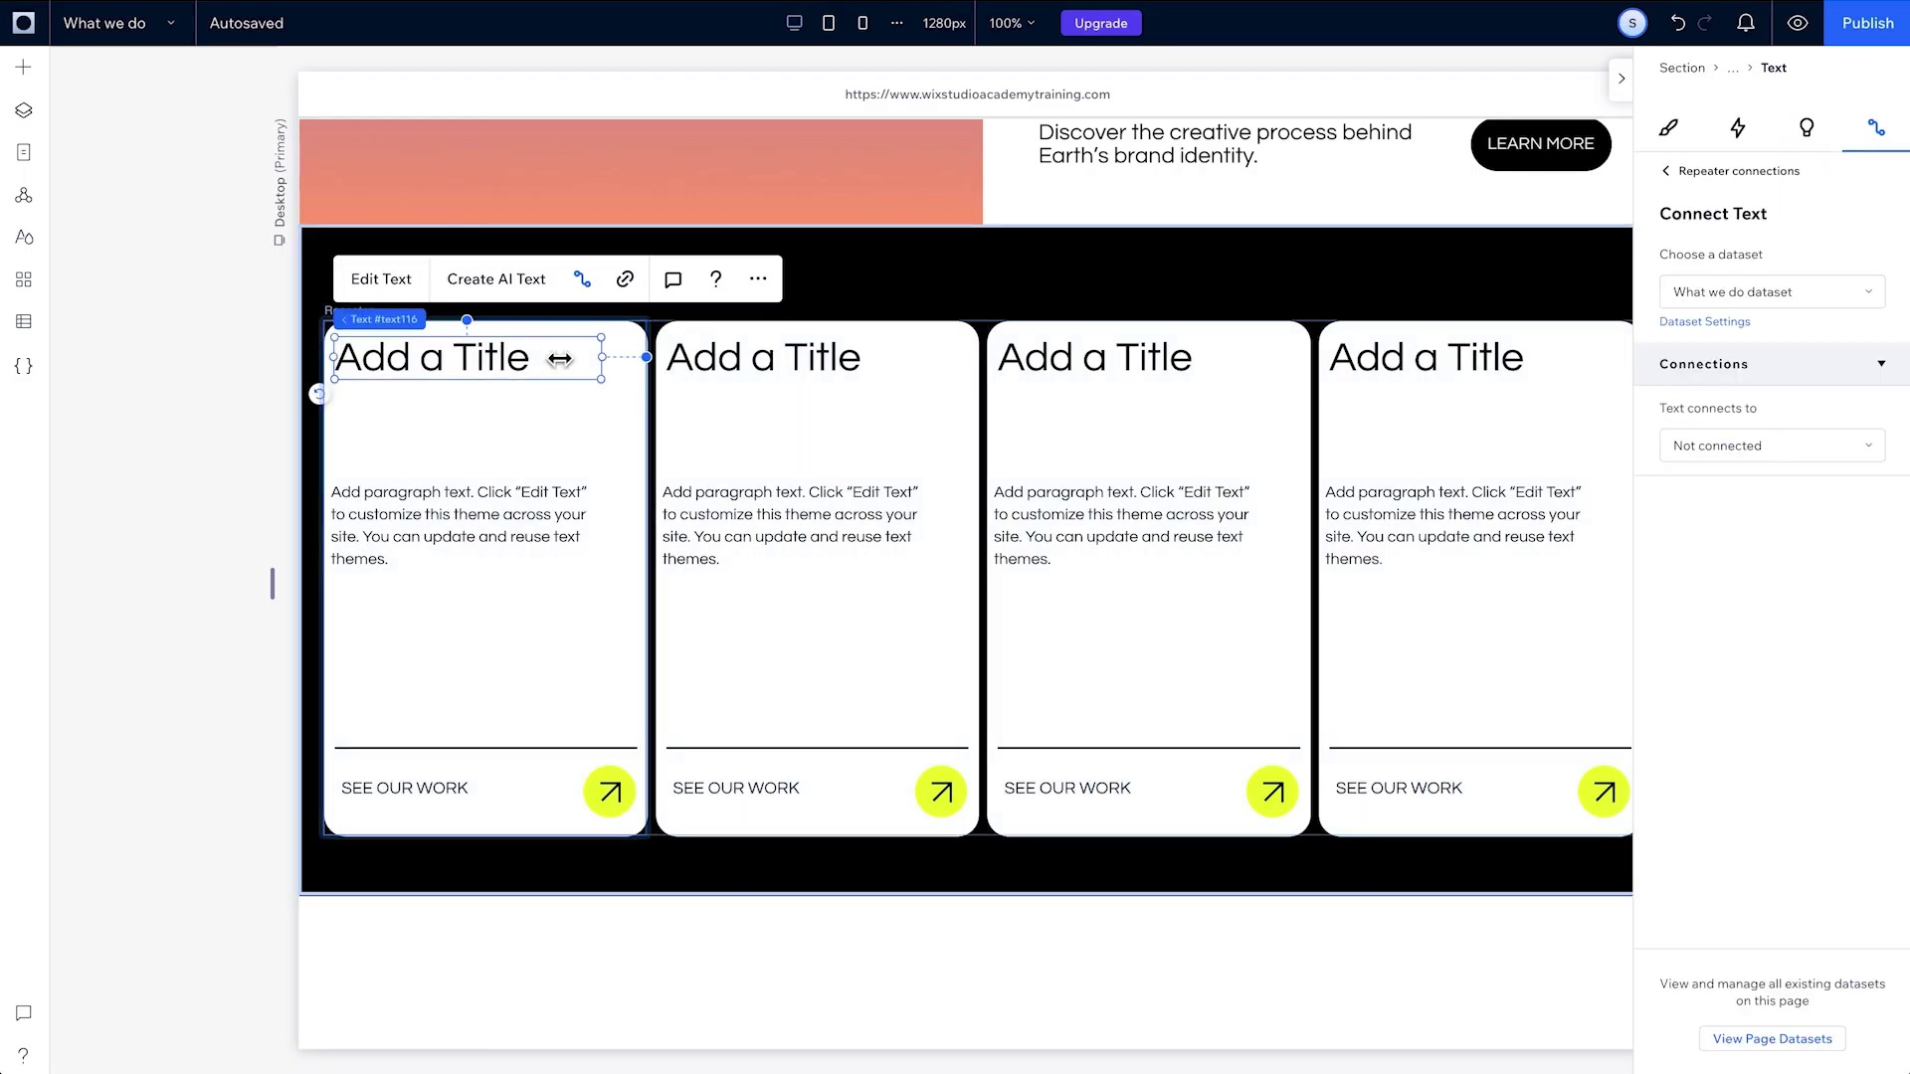
click(1807, 448)
click(1810, 487)
click(467, 517)
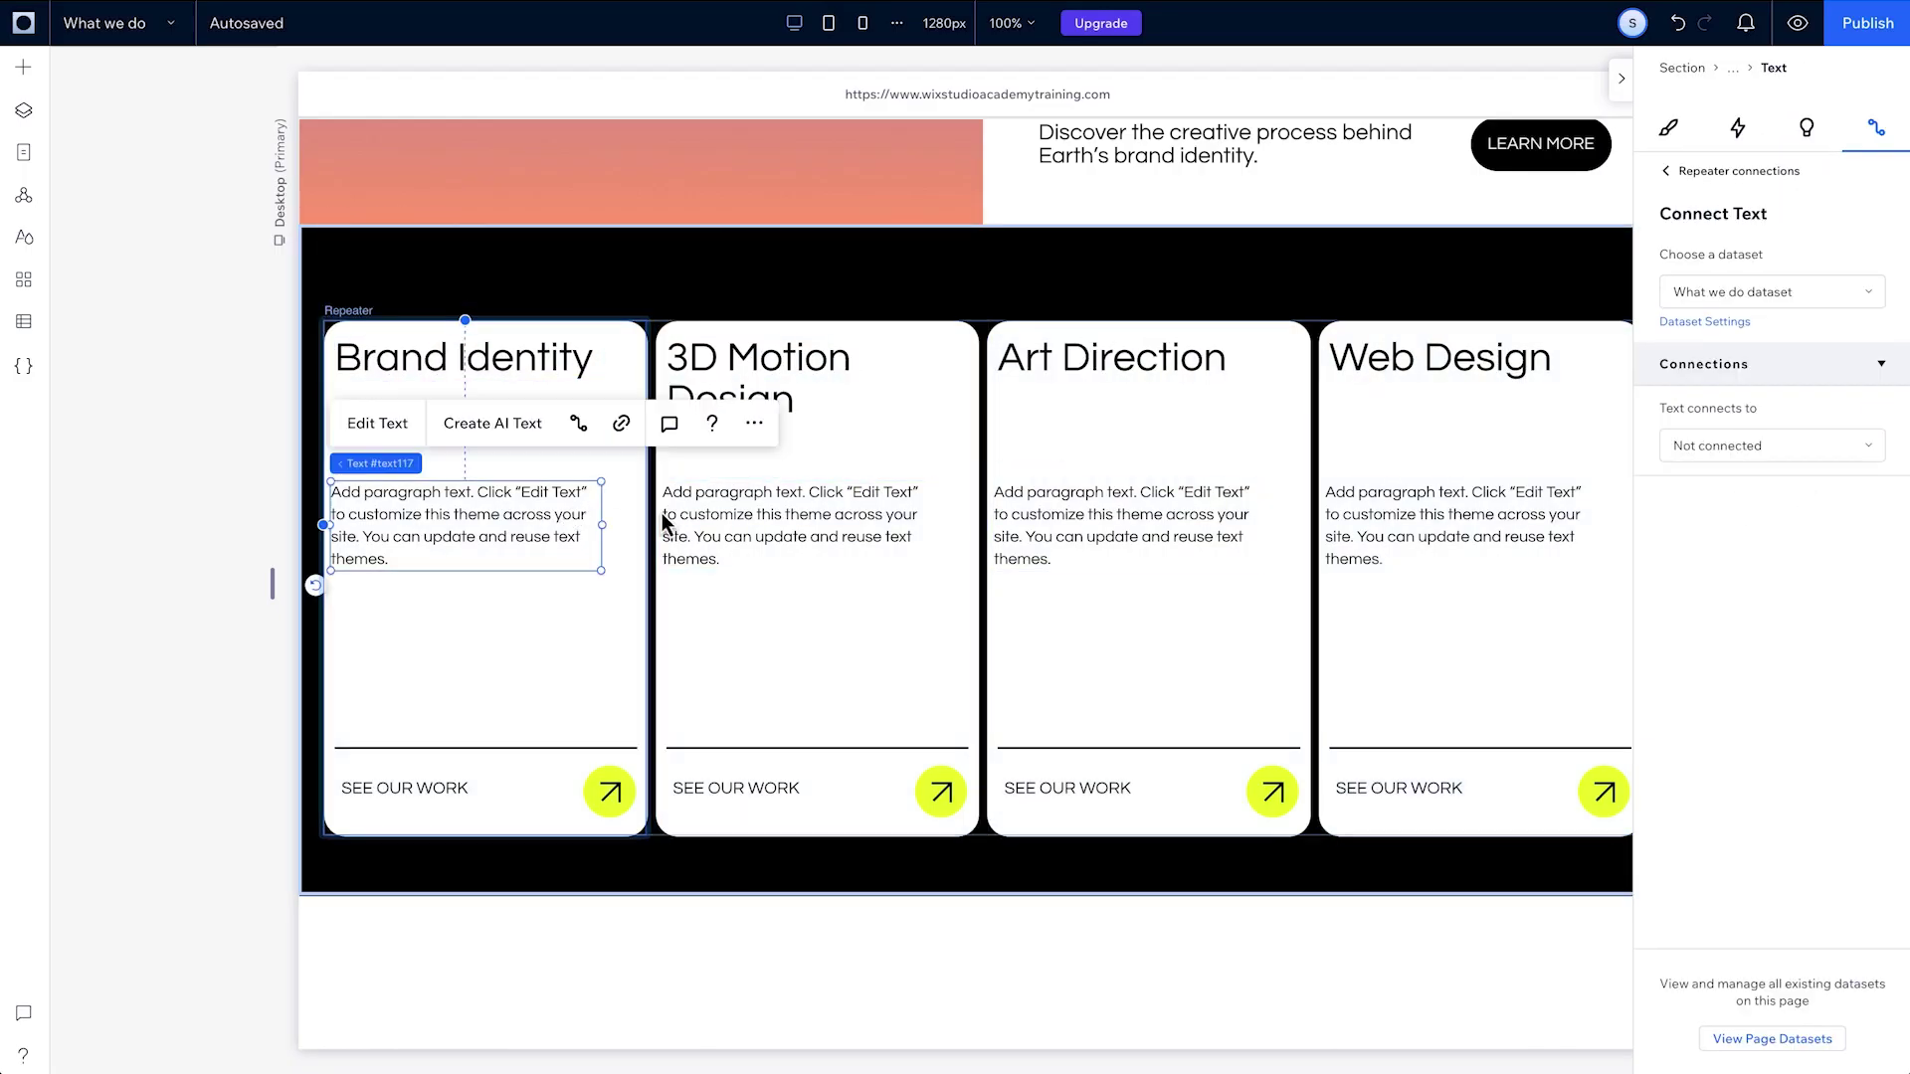
click(1770, 449)
click(1802, 526)
click(1622, 78)
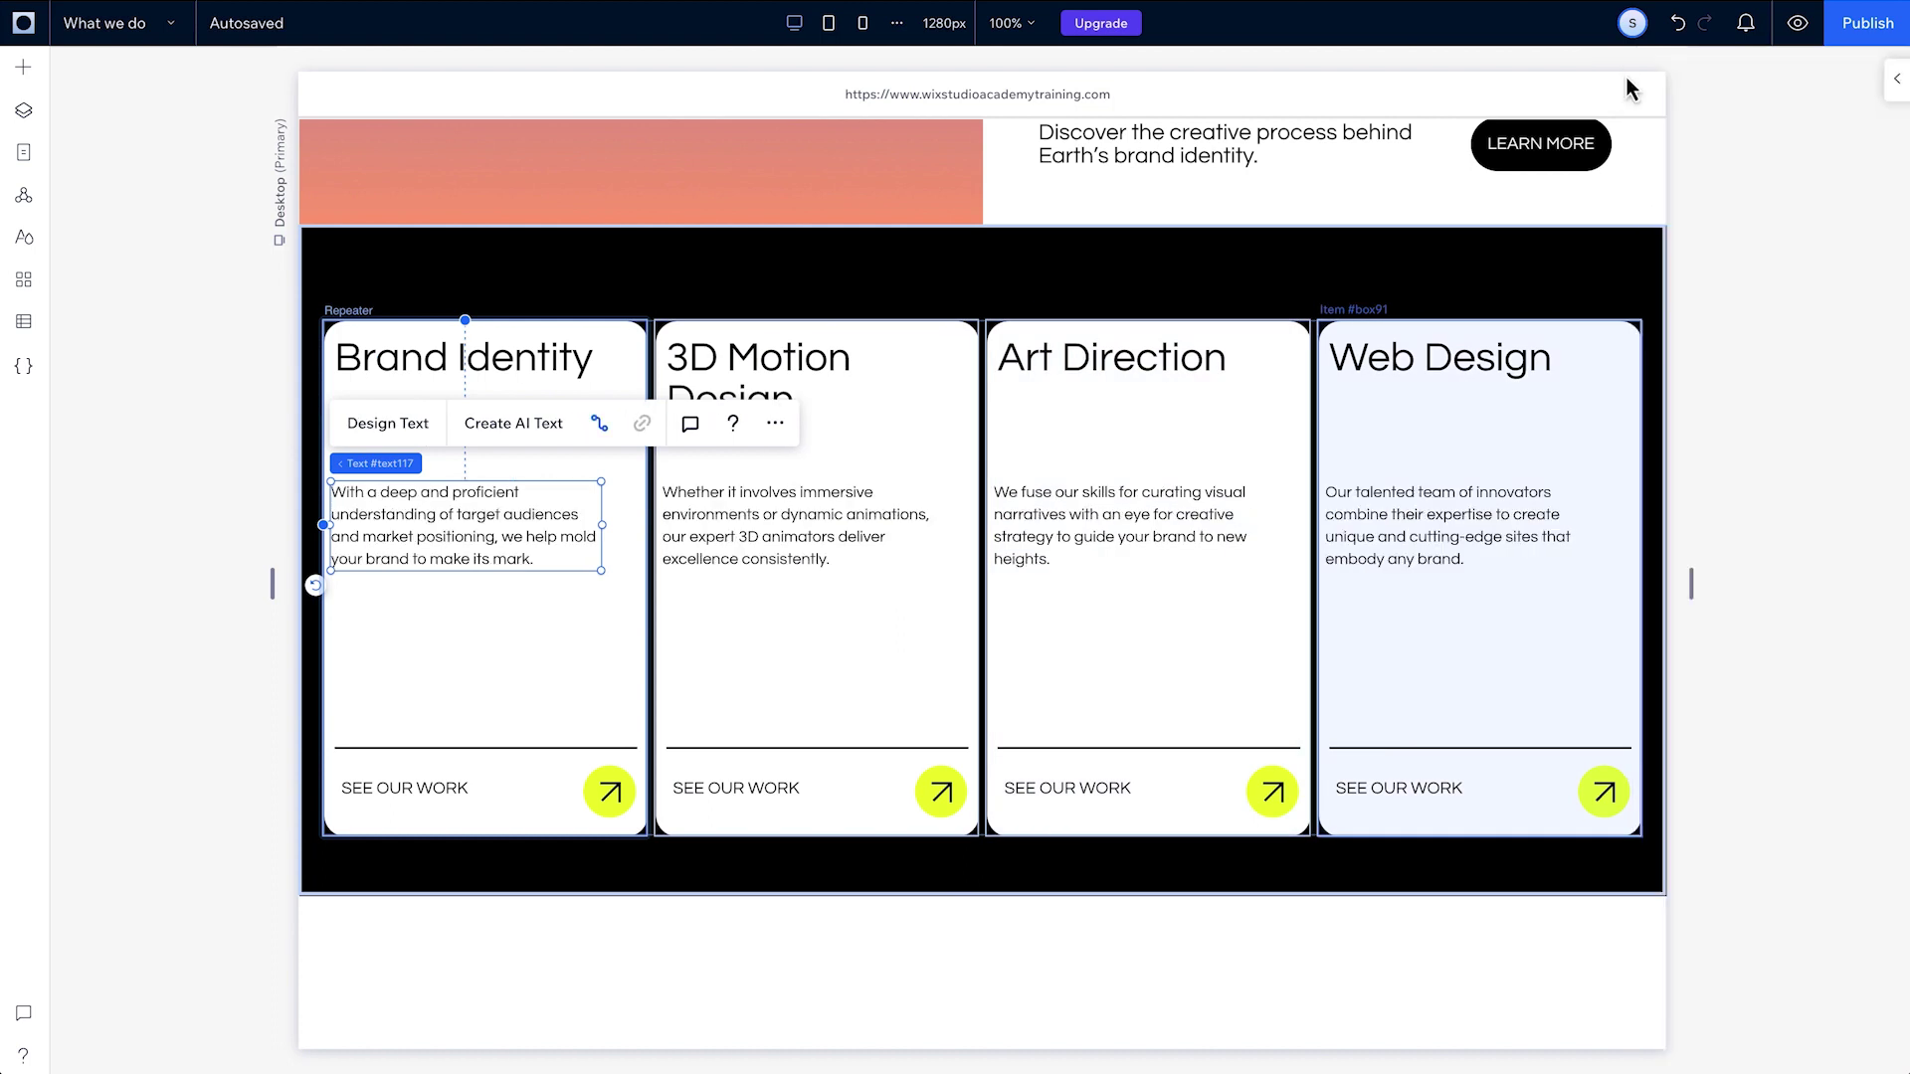
click(28, 323)
- Paste a copy of the Web Design row into the What we do CMS collection as a fifth item
click(155, 135)
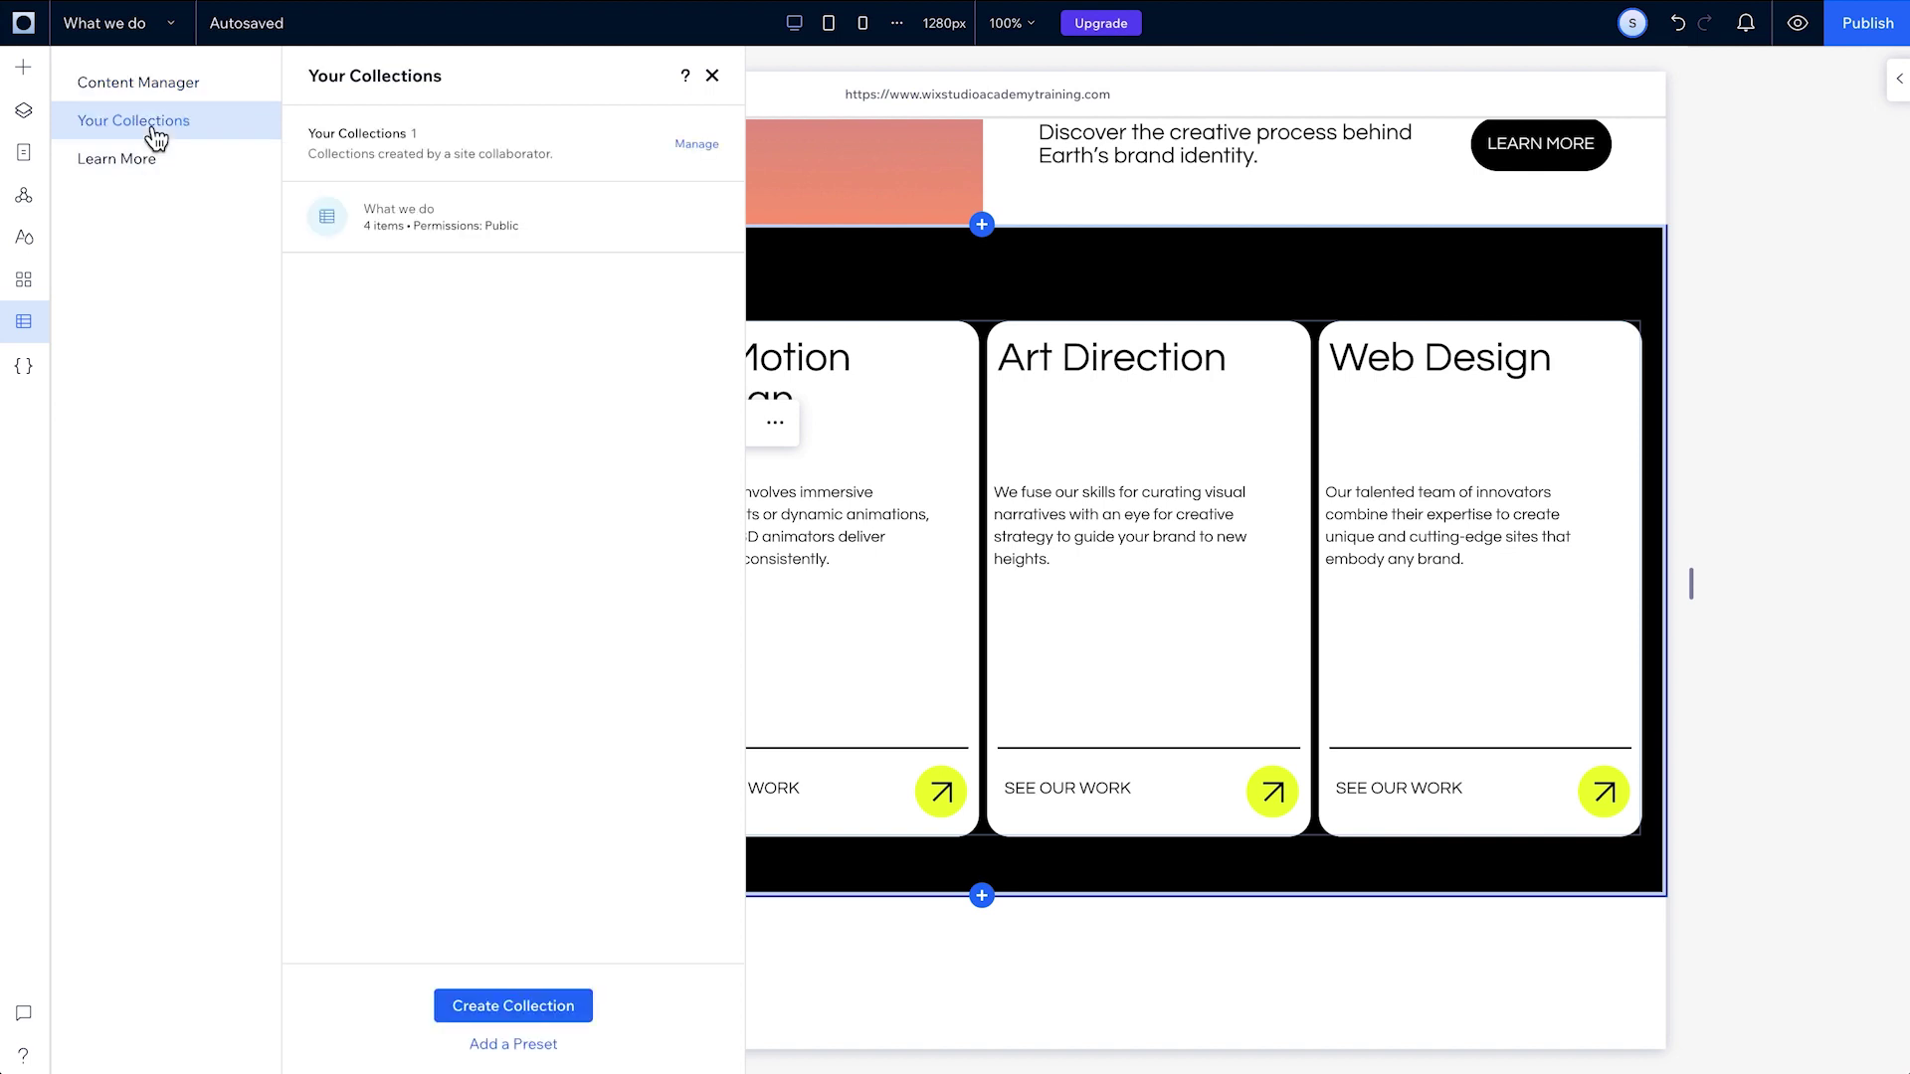
click(503, 199)
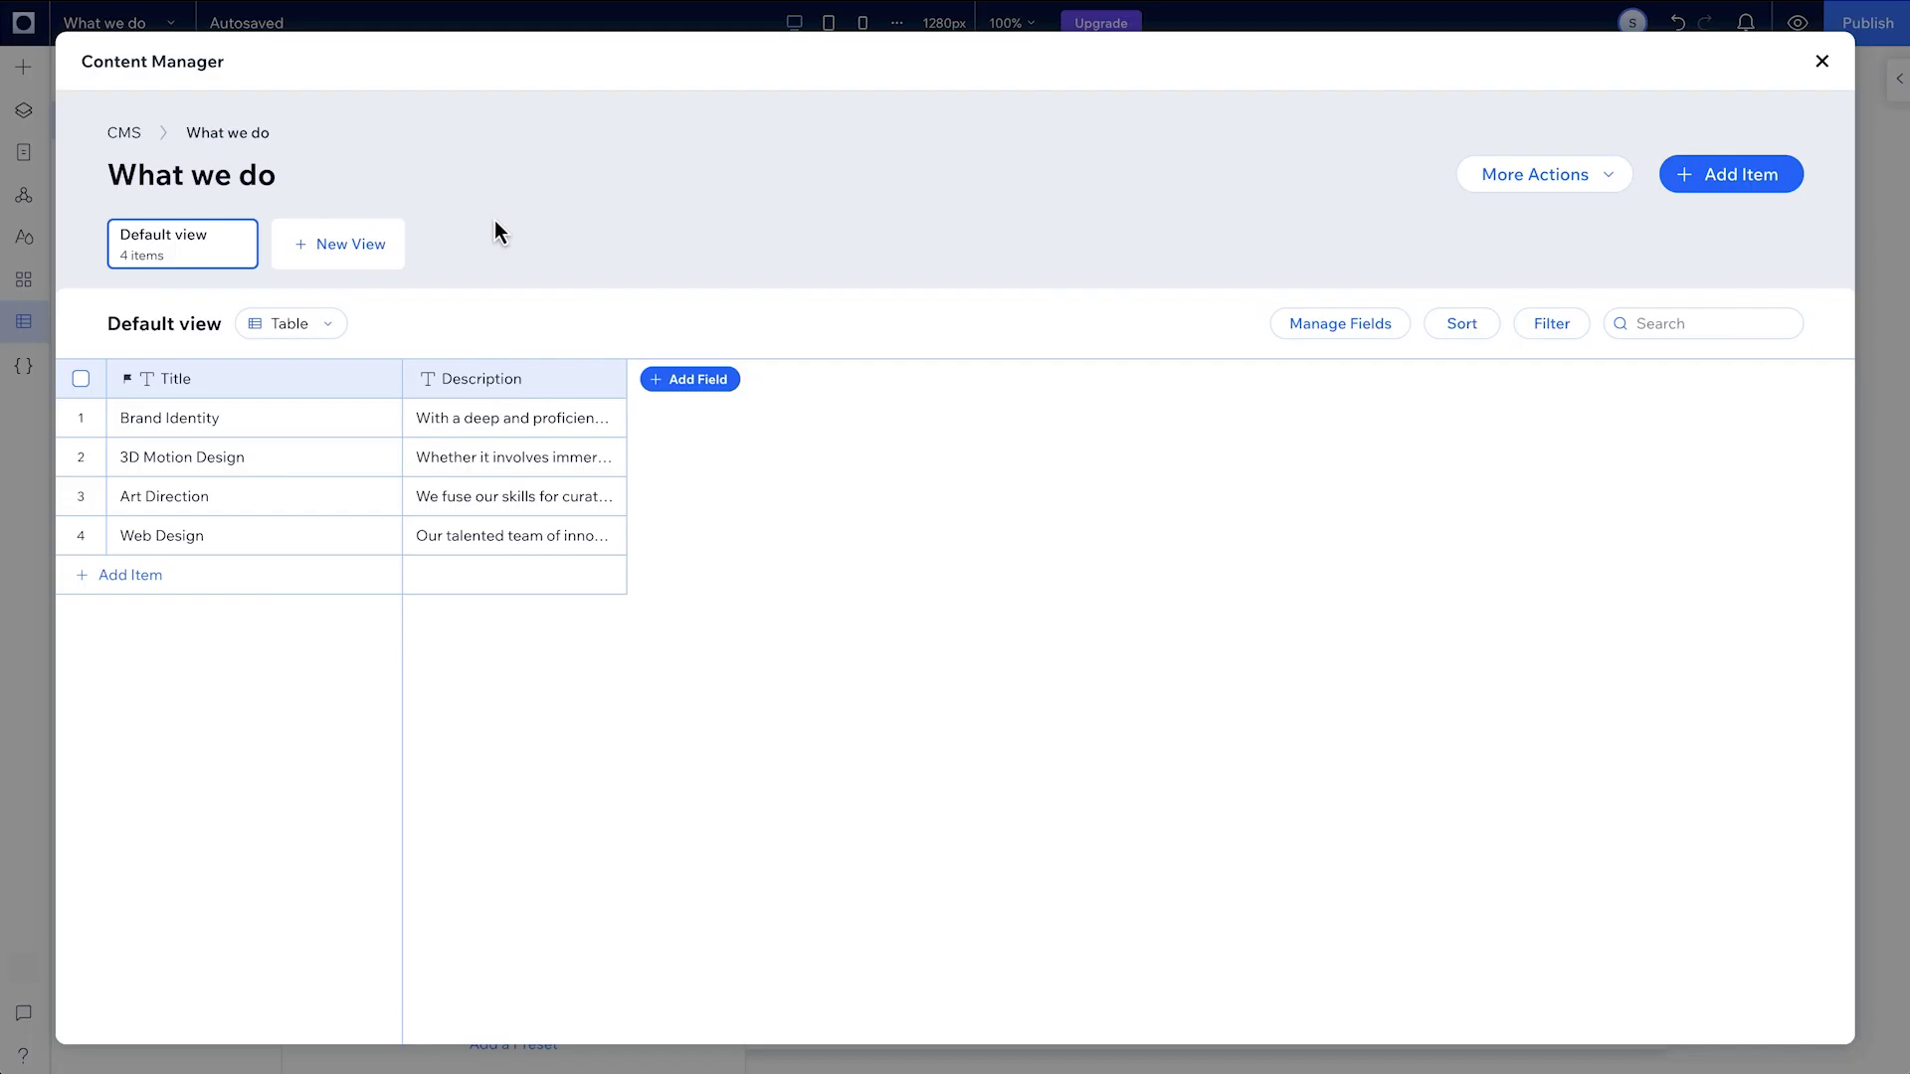
key(ctrl+v)
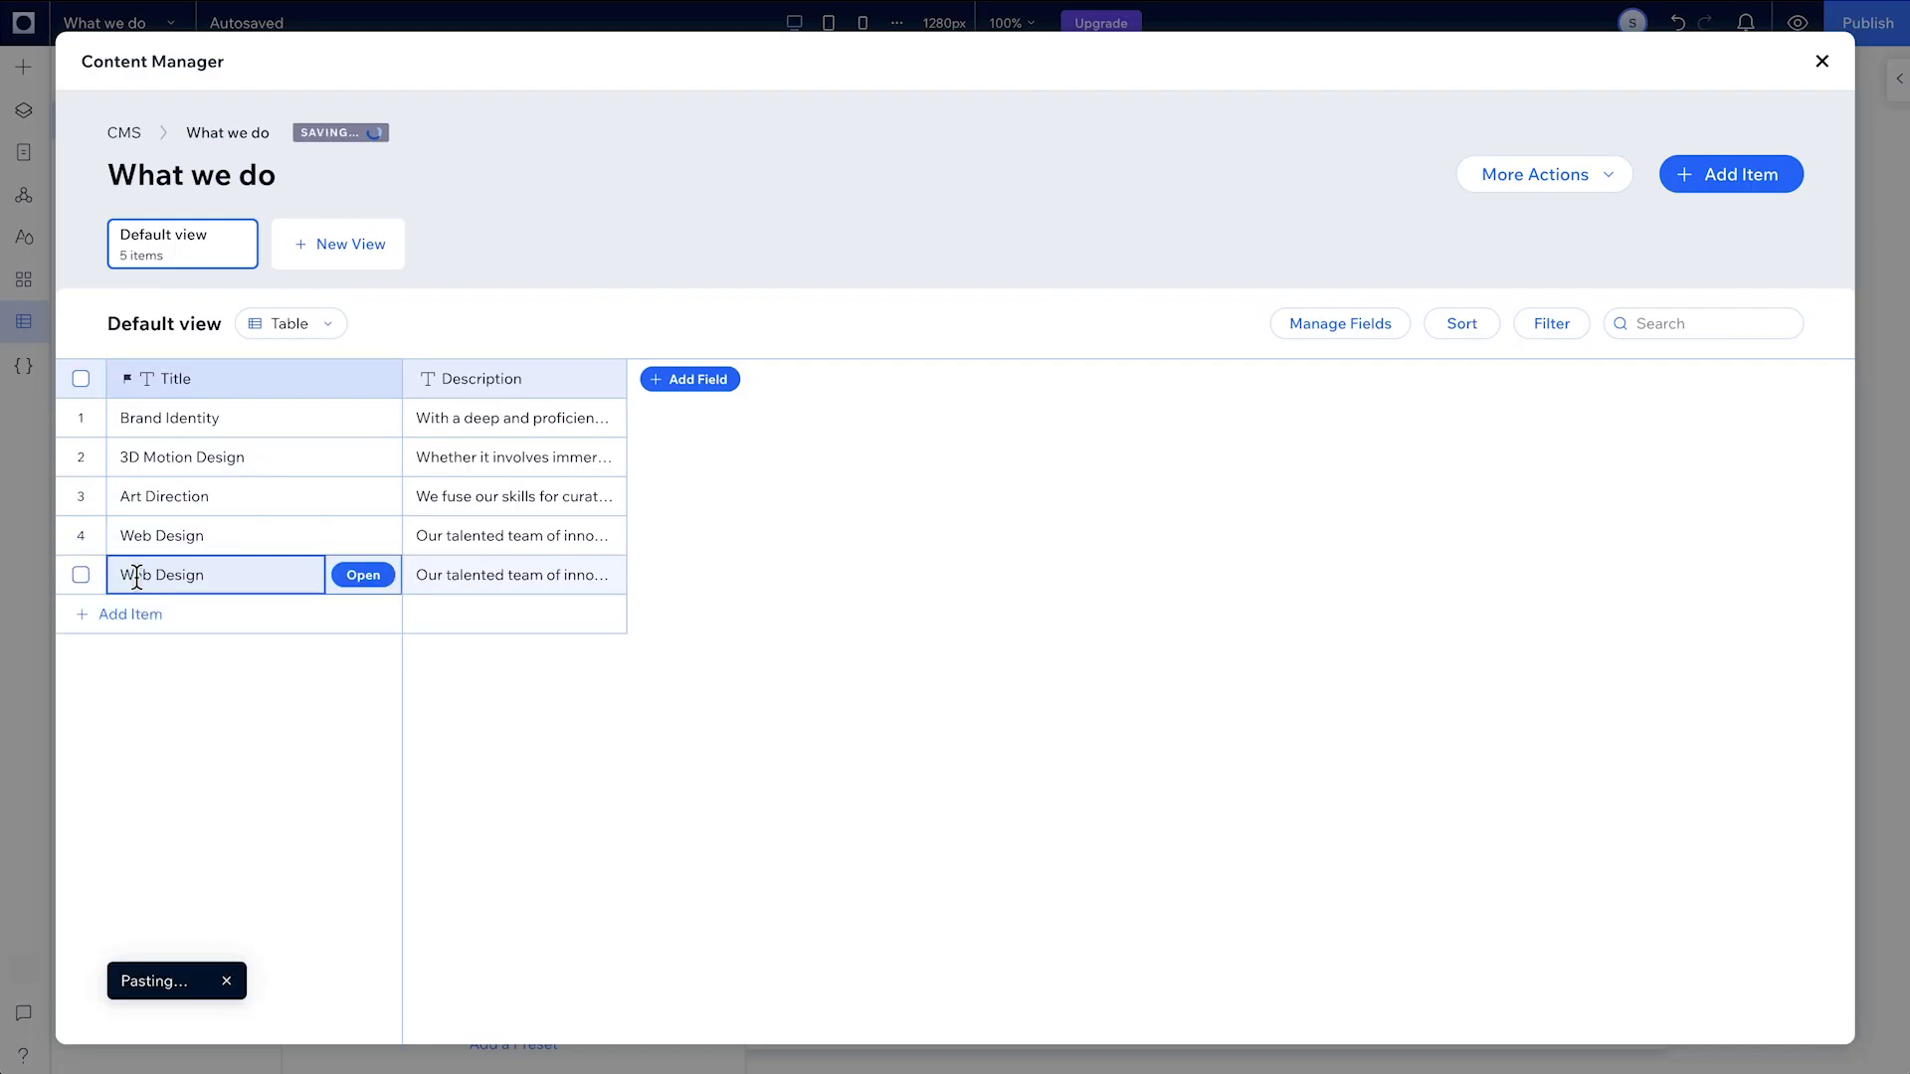
click(1821, 60)
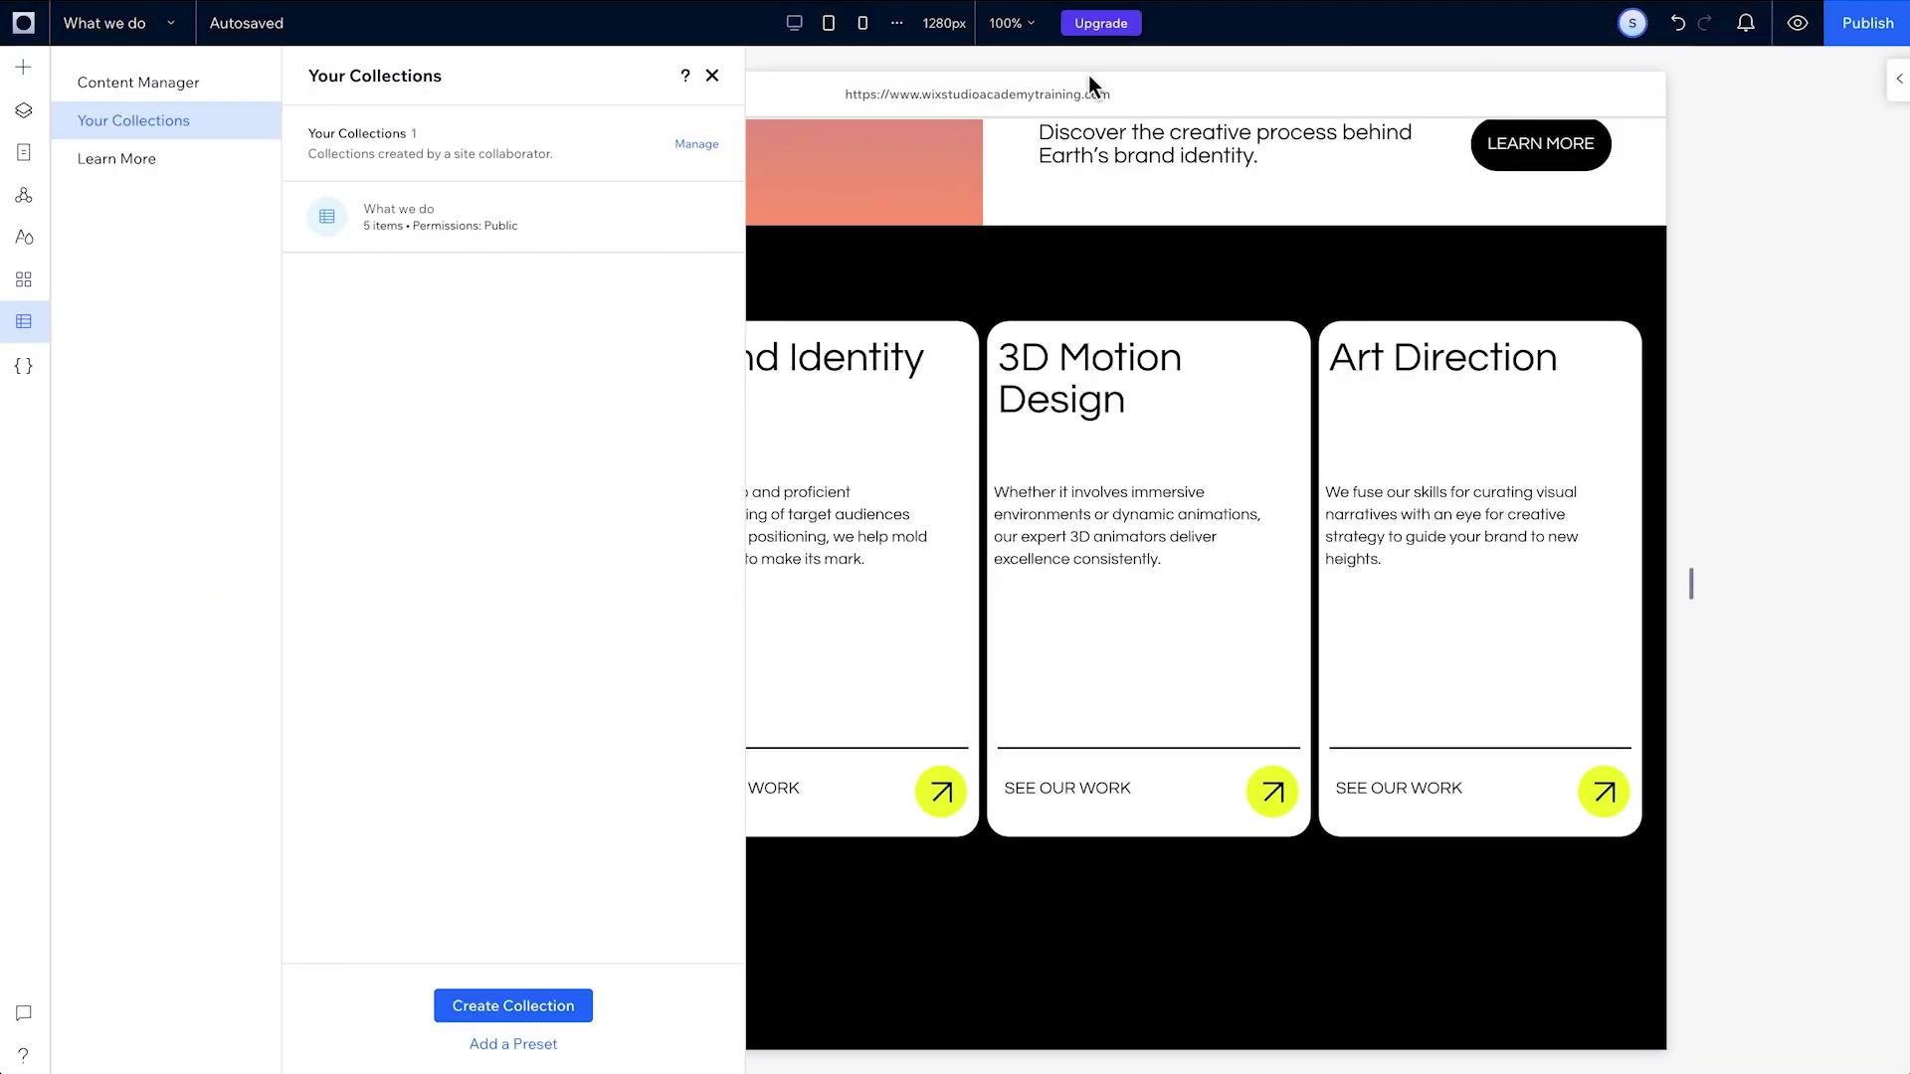
click(713, 78)
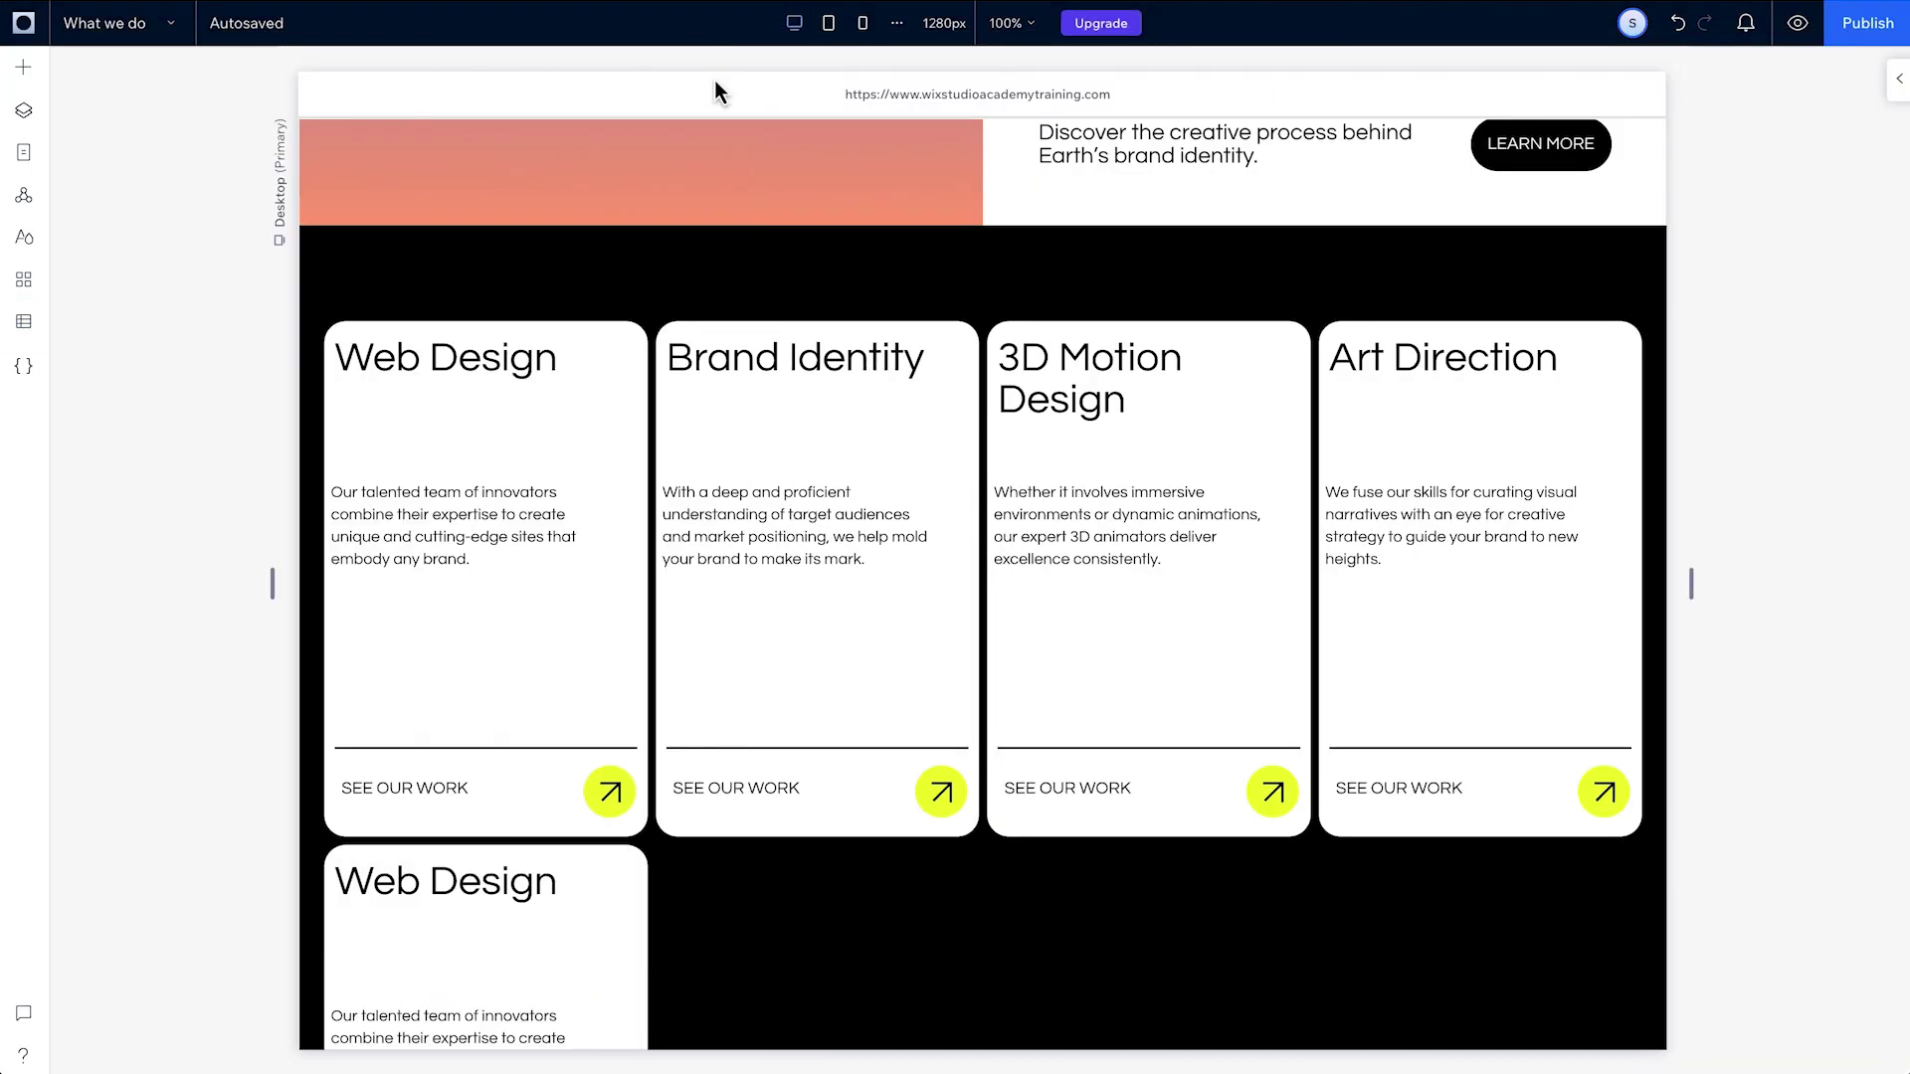